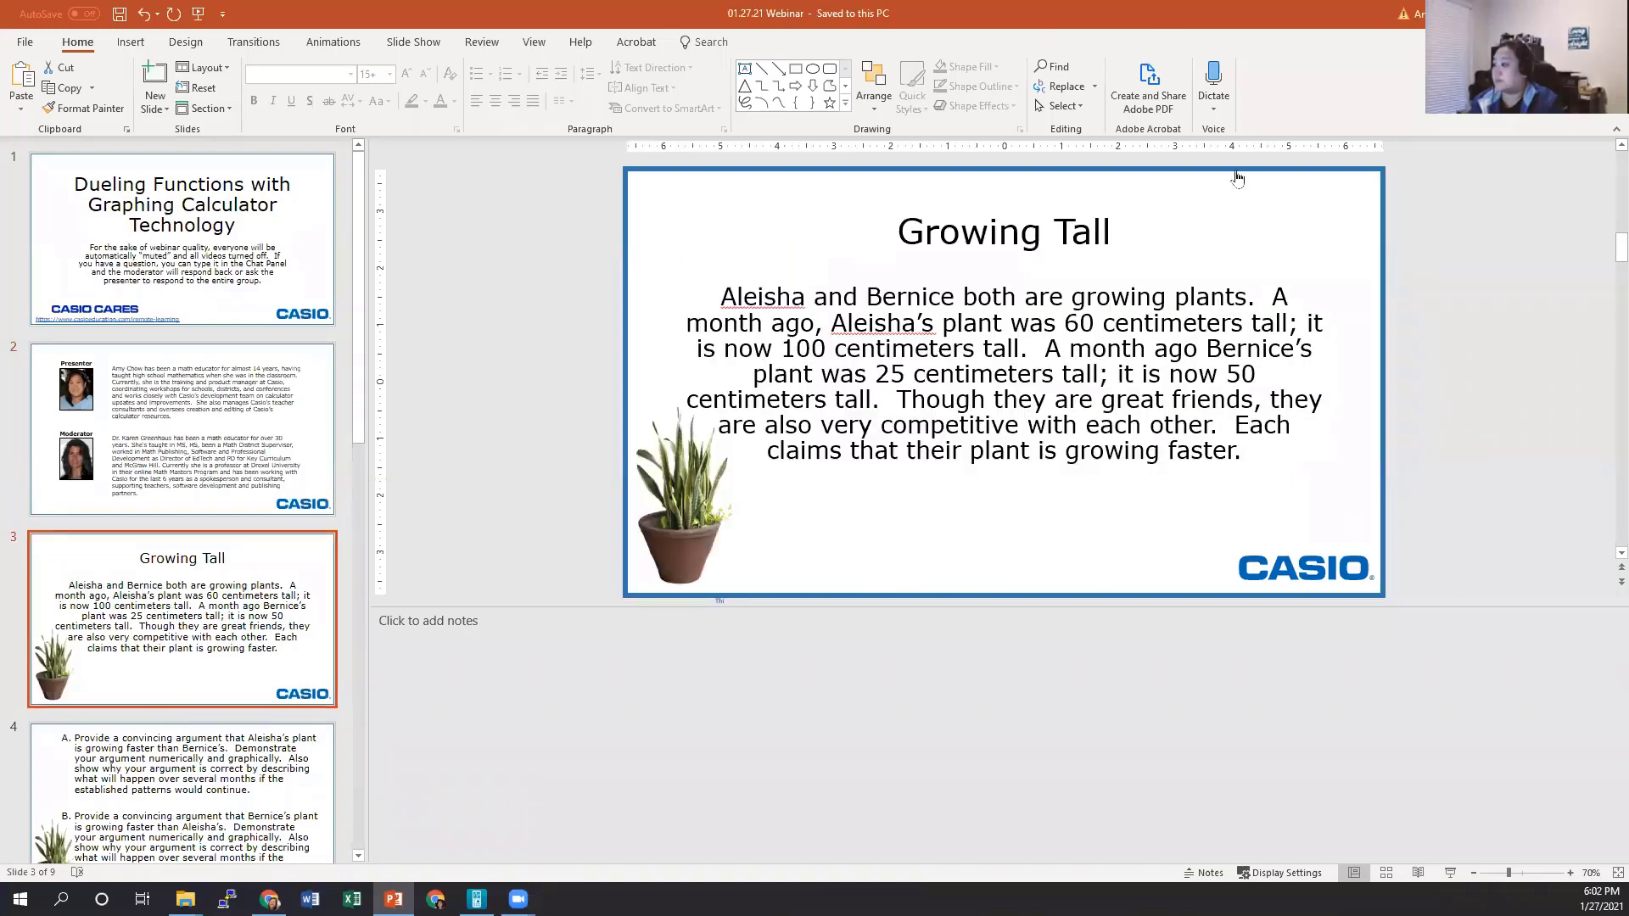
Switch to the fx-CG Manager emulator, clear away the File Explorer windows, and move the emulator to the right half of the desktop
{"action": "key", "text": "alt+Tab"}
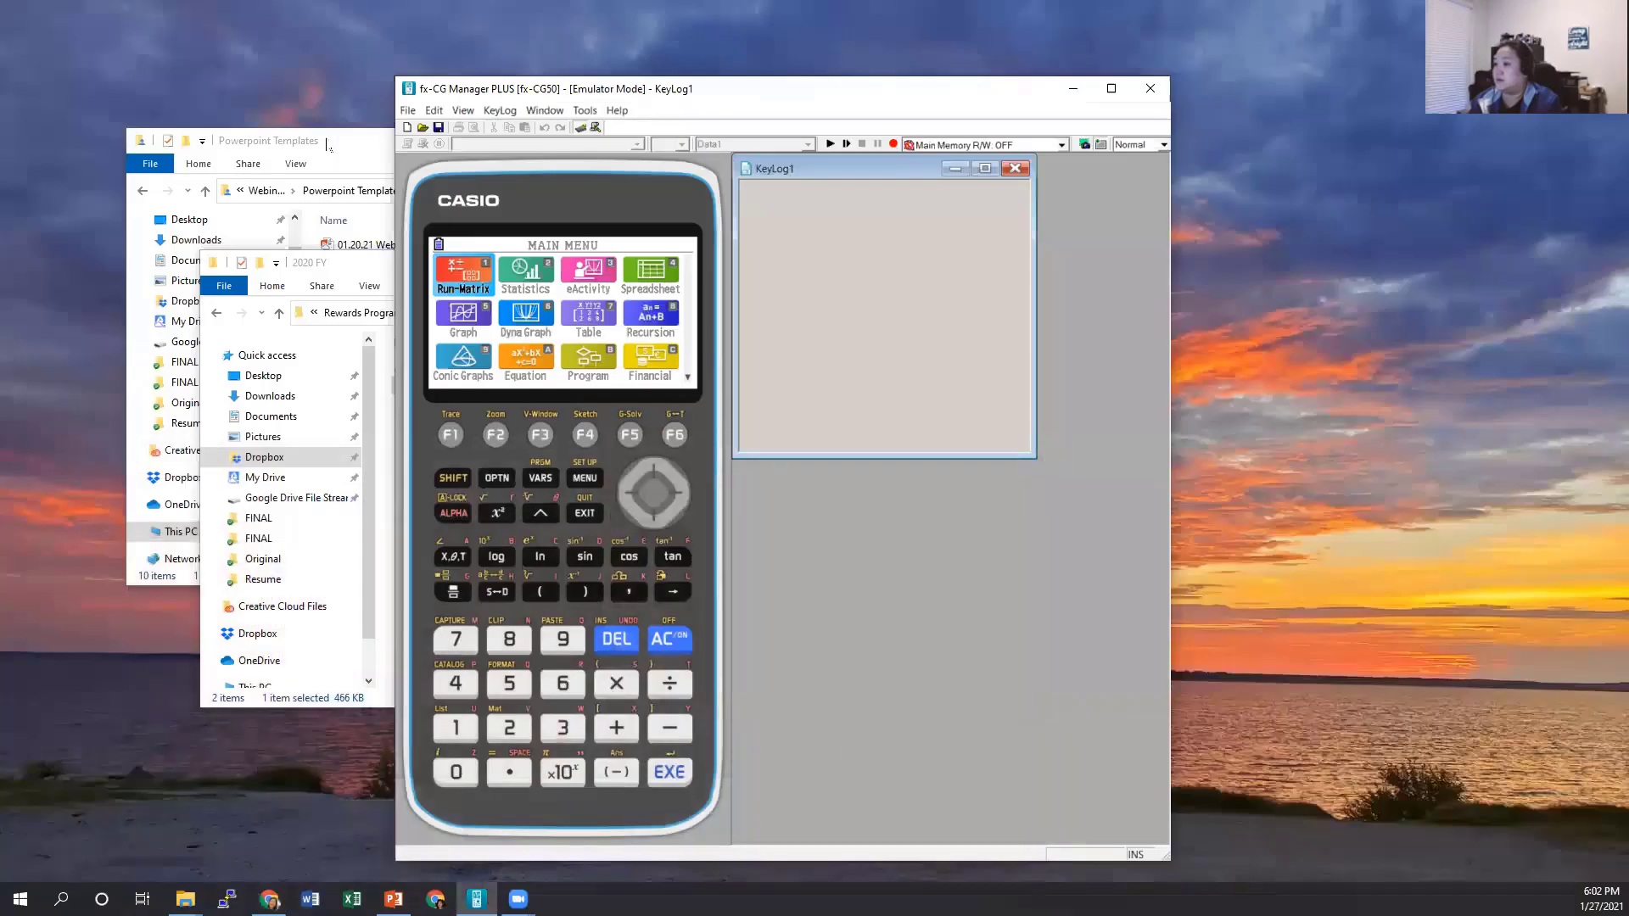
{"action": "left_click", "coordinate": [299, 162]}
{"action": "left_click", "coordinate": [184, 898]}
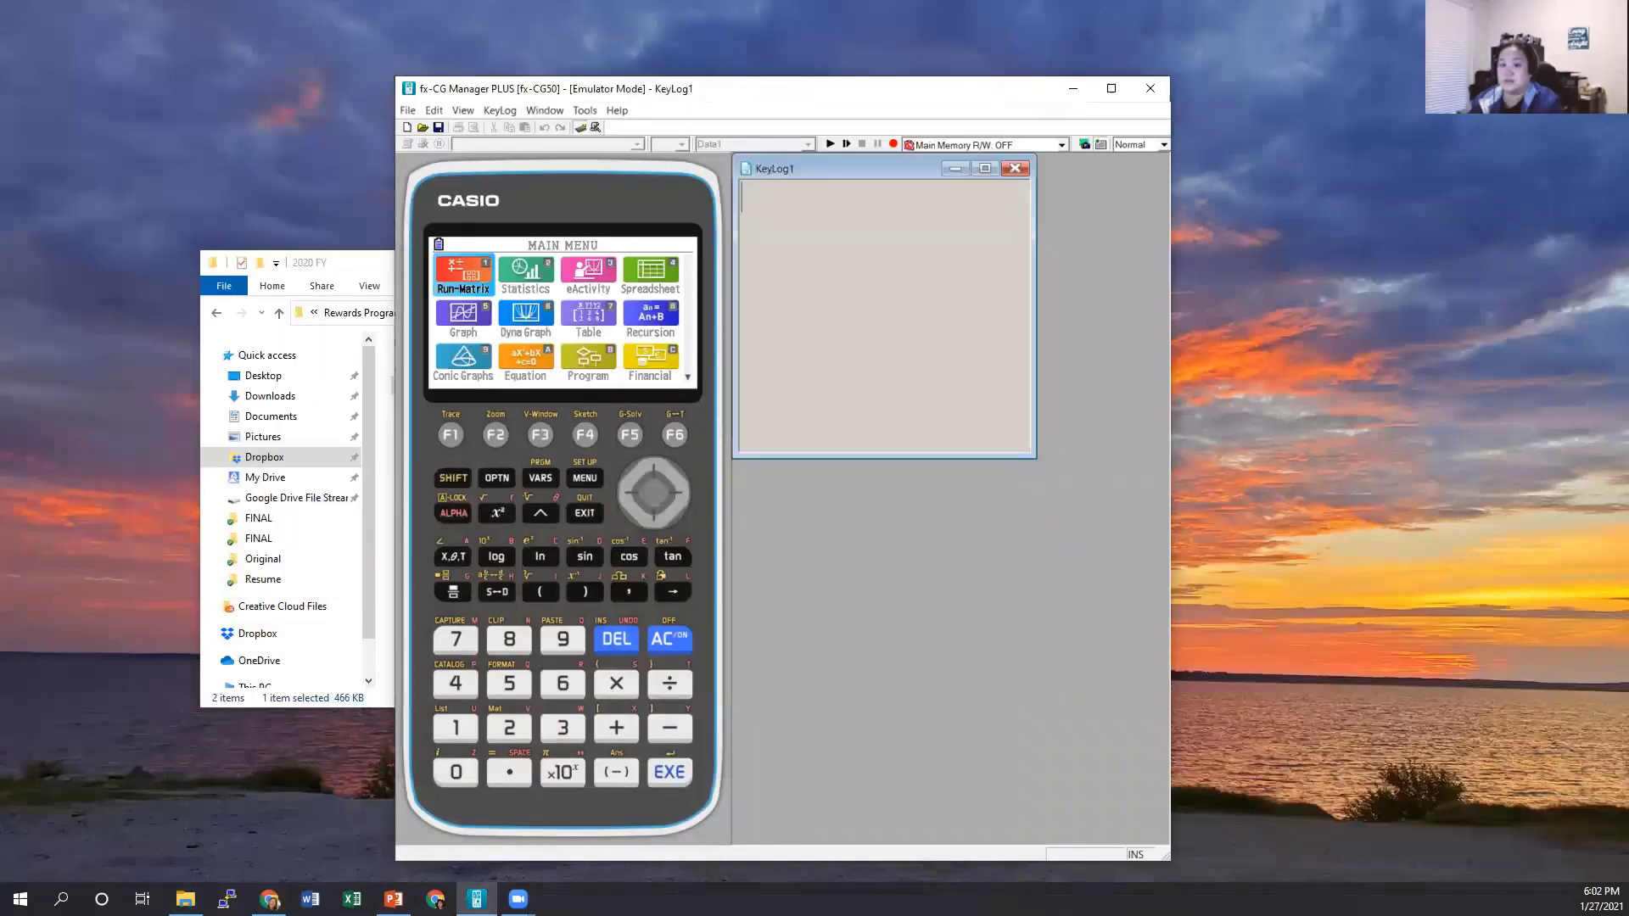
{"action": "left_click", "coordinate": [185, 899]}
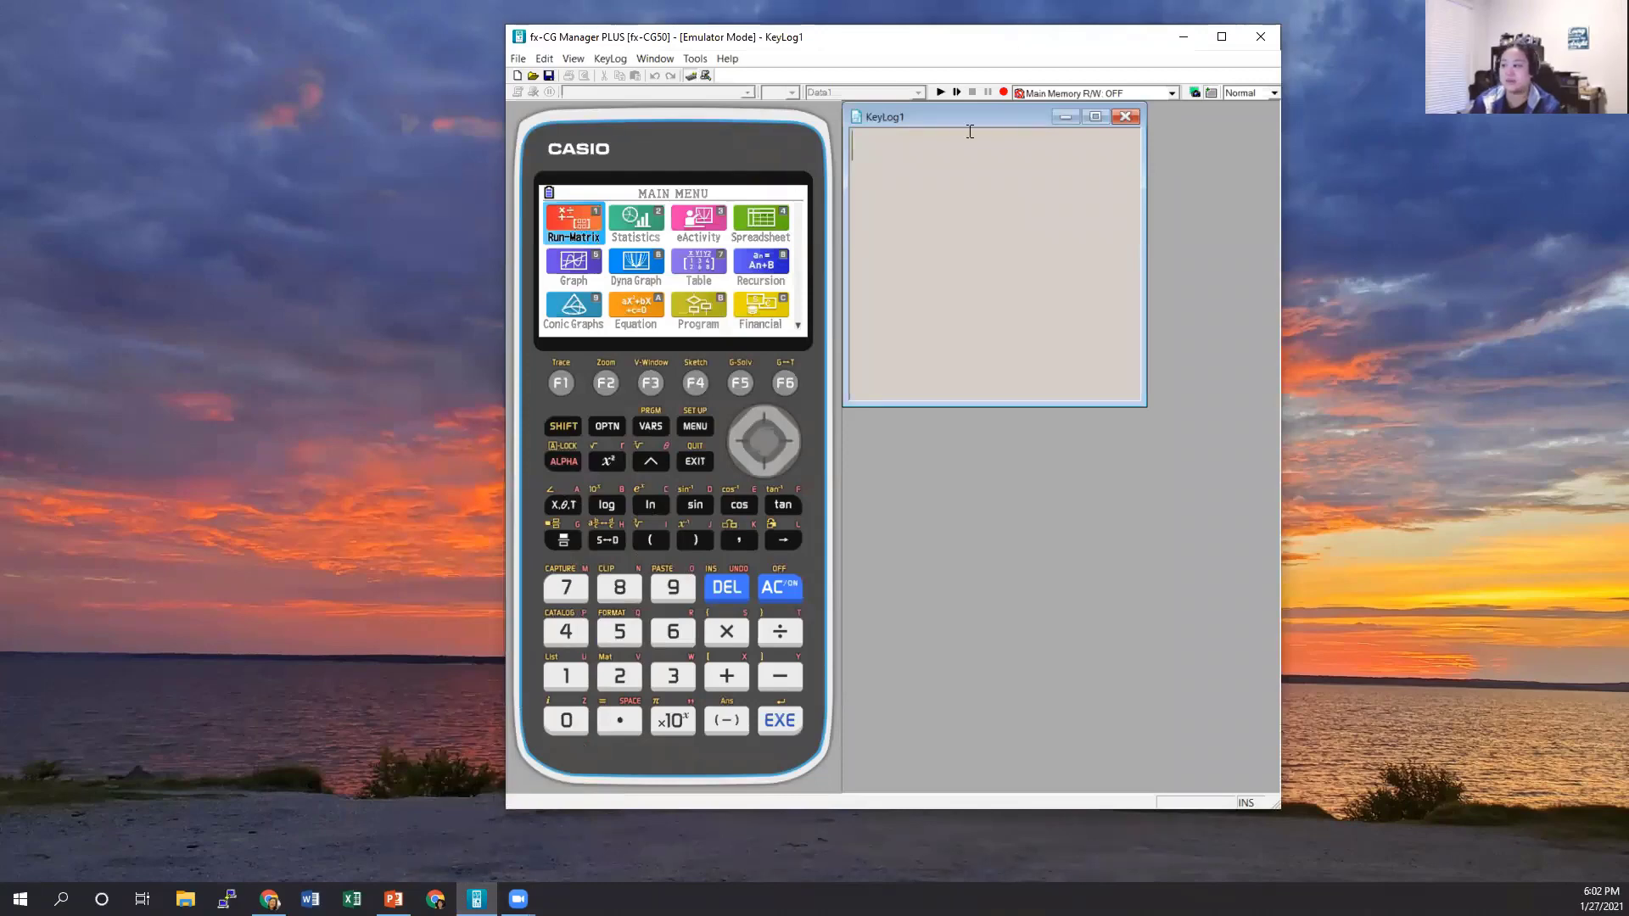
{"action": "left_click_drag", "start_coordinate": [1025, 40], "coordinate": [1107, 46]}
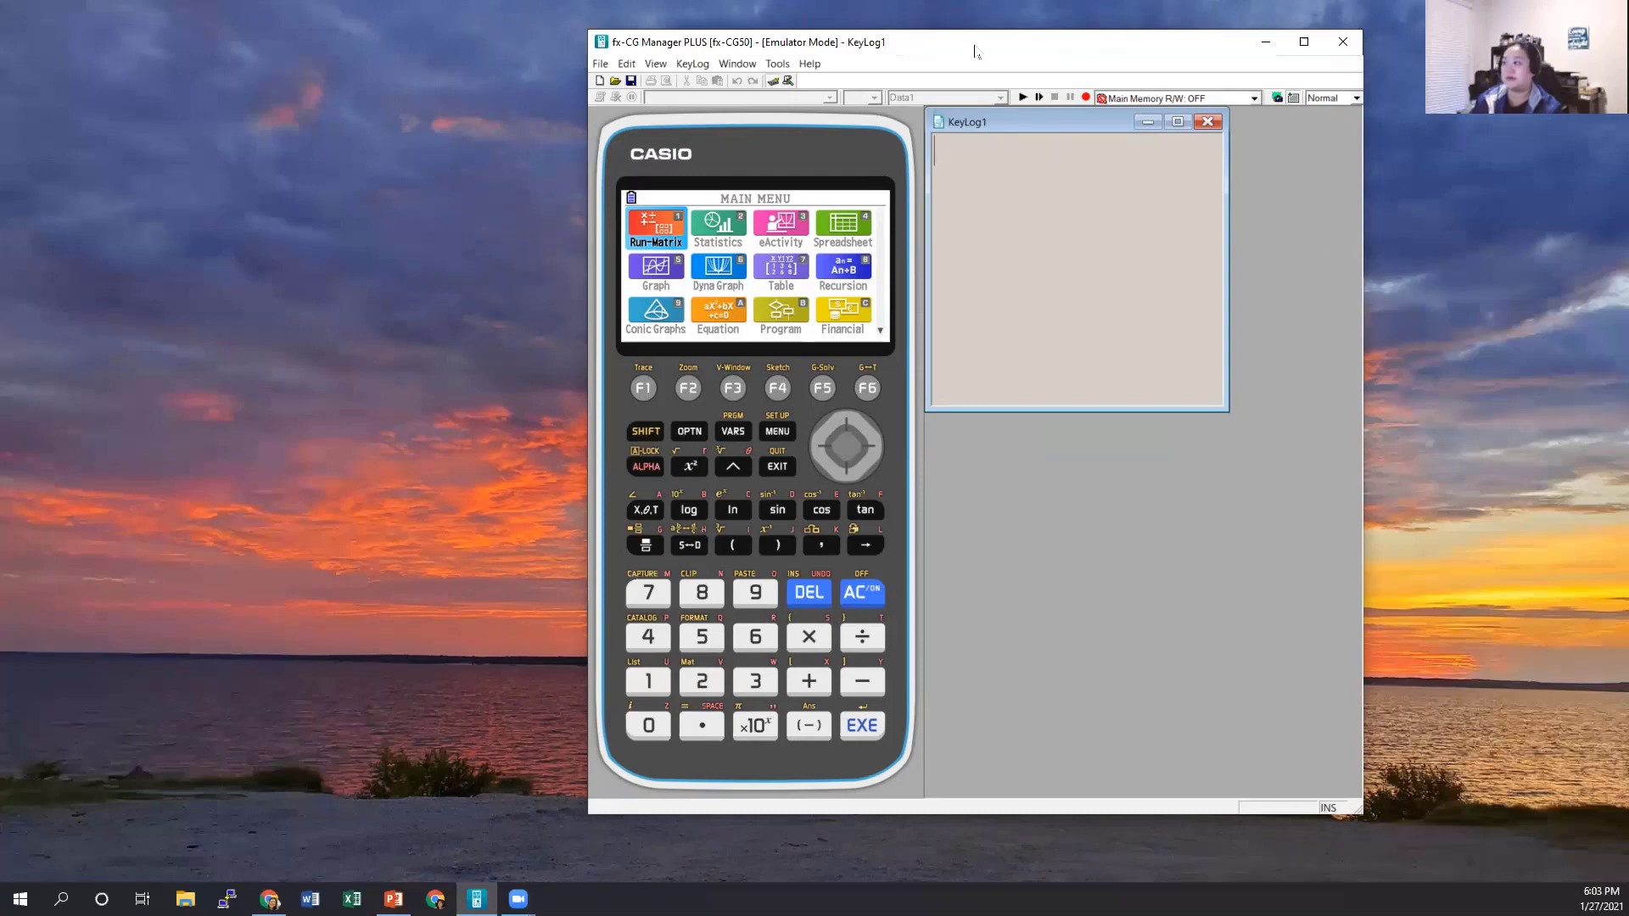
{"action": "left_click_drag", "start_coordinate": [974, 51], "coordinate": [1203, 54]}
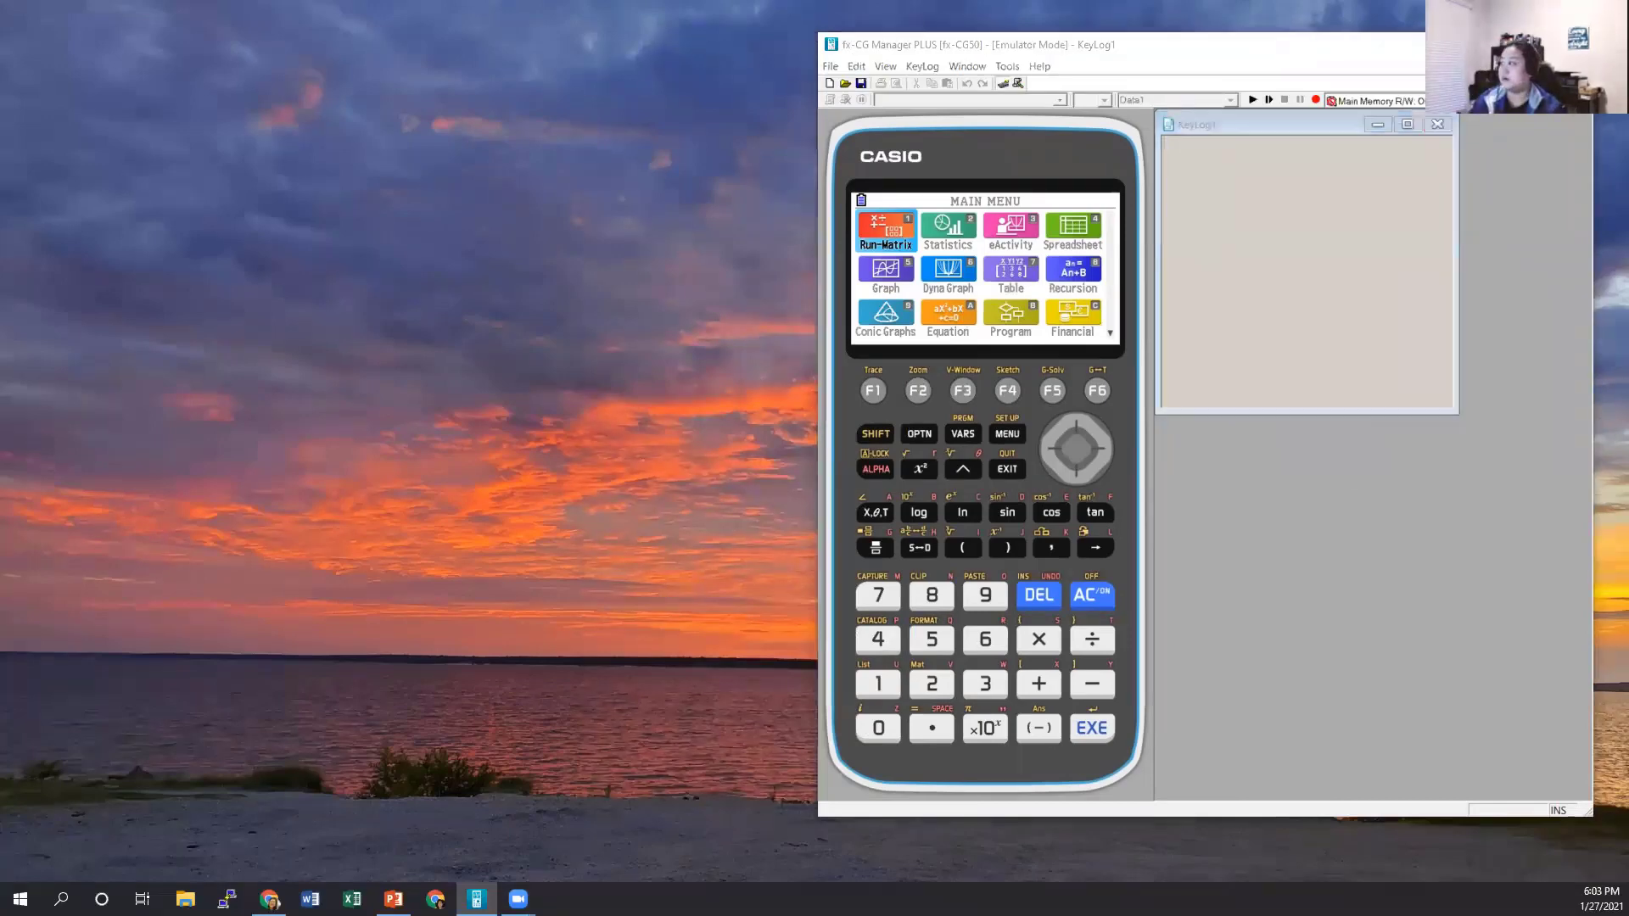
Switch to the PowerPoint presentation and resize its window to fill the left half of the desktop beside the emulator
{"action": "key", "text": "alt+Tab"}
{"action": "left_click_drag", "start_coordinate": [1141, 6], "coordinate": [253, 18]}
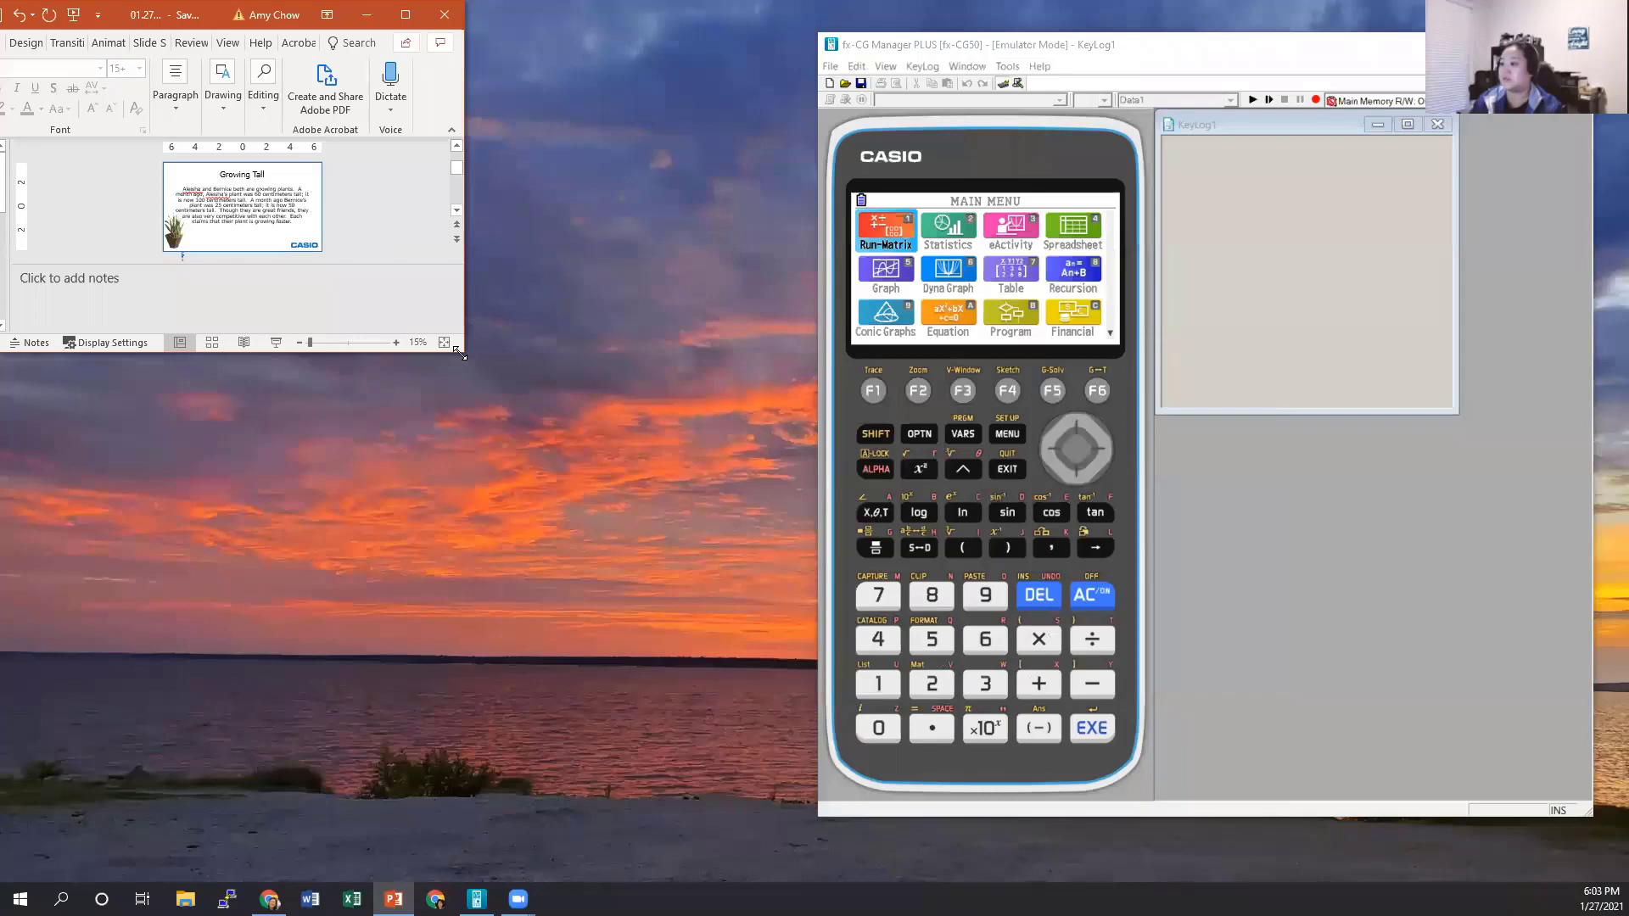
{"action": "left_click_drag", "start_coordinate": [458, 352], "coordinate": [726, 872]}
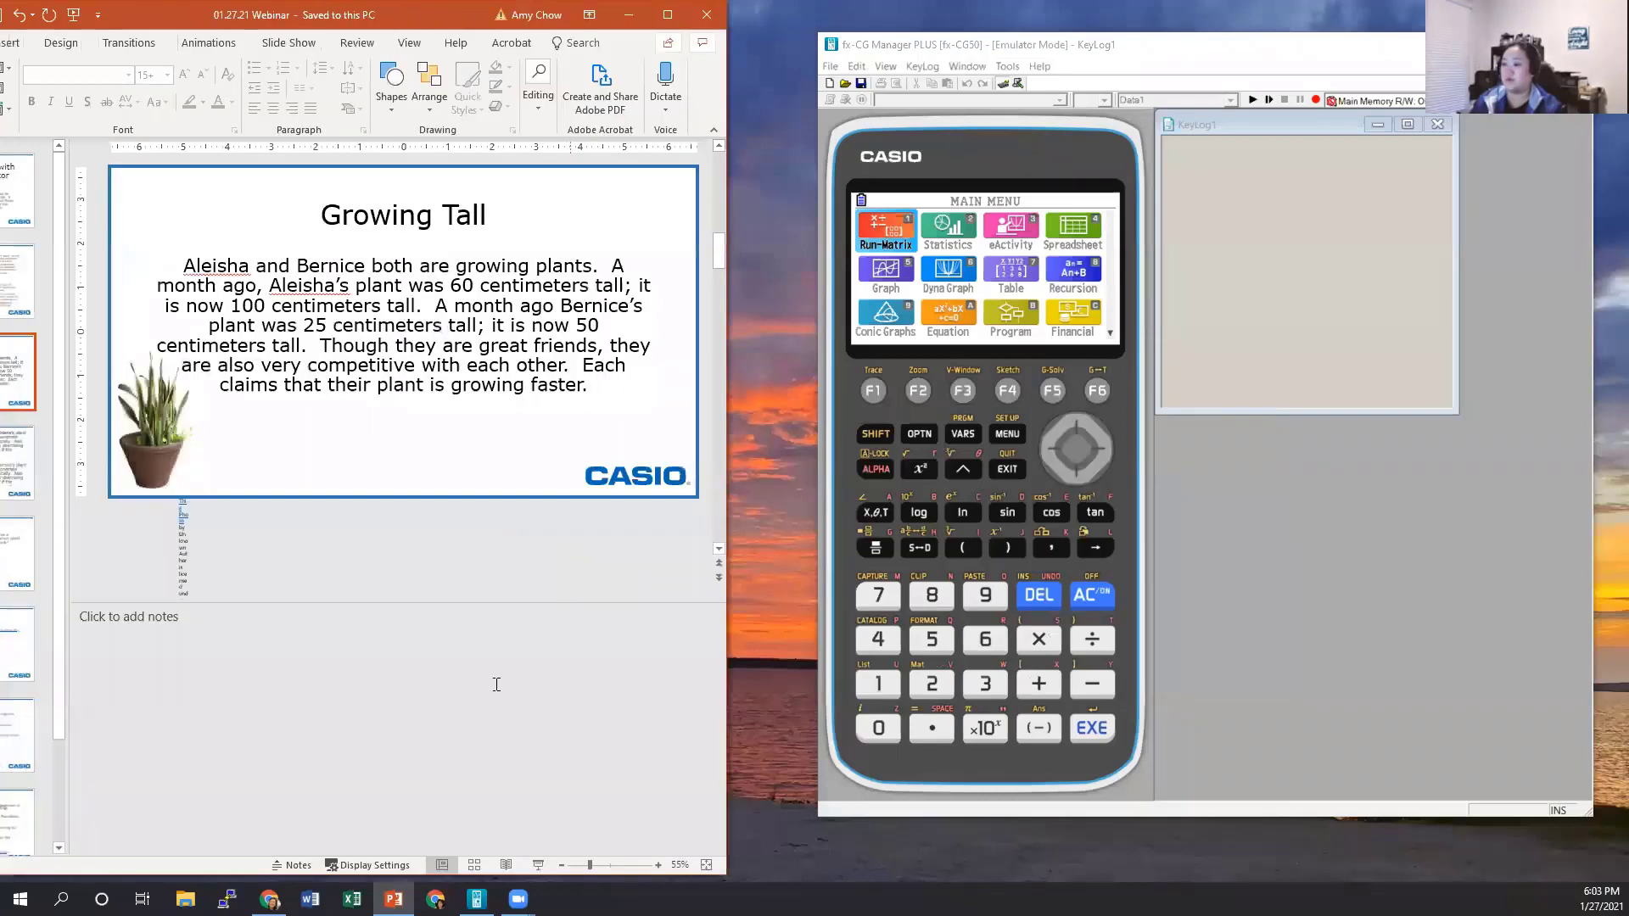
{"action": "left_click", "coordinate": [514, 606]}
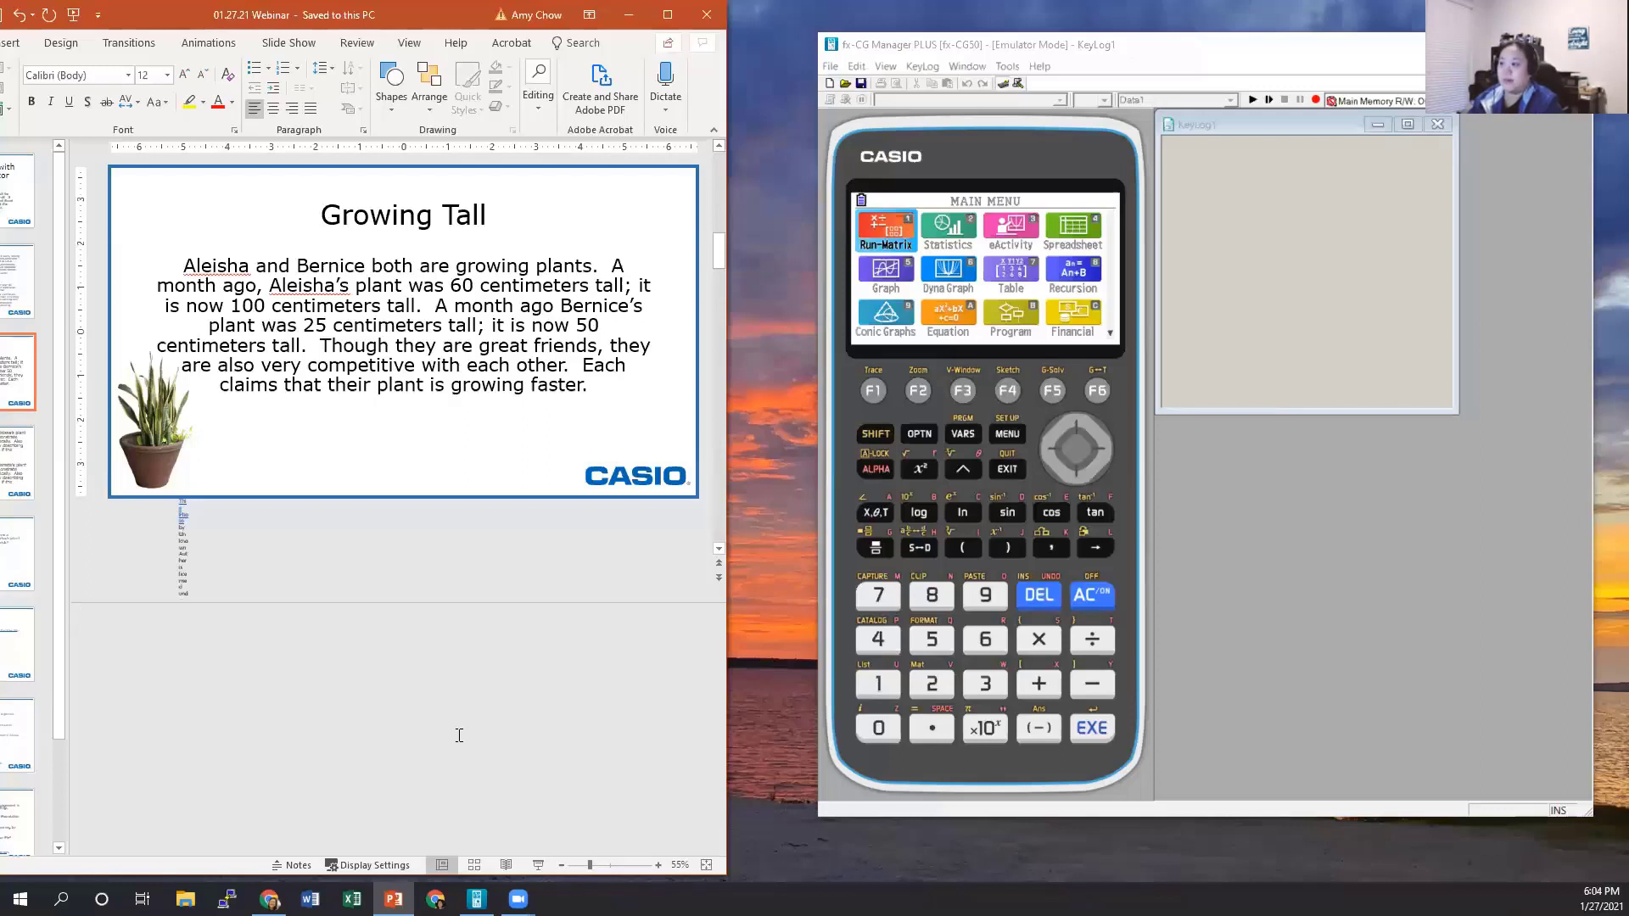
{"action": "left_click", "coordinate": [459, 735]}
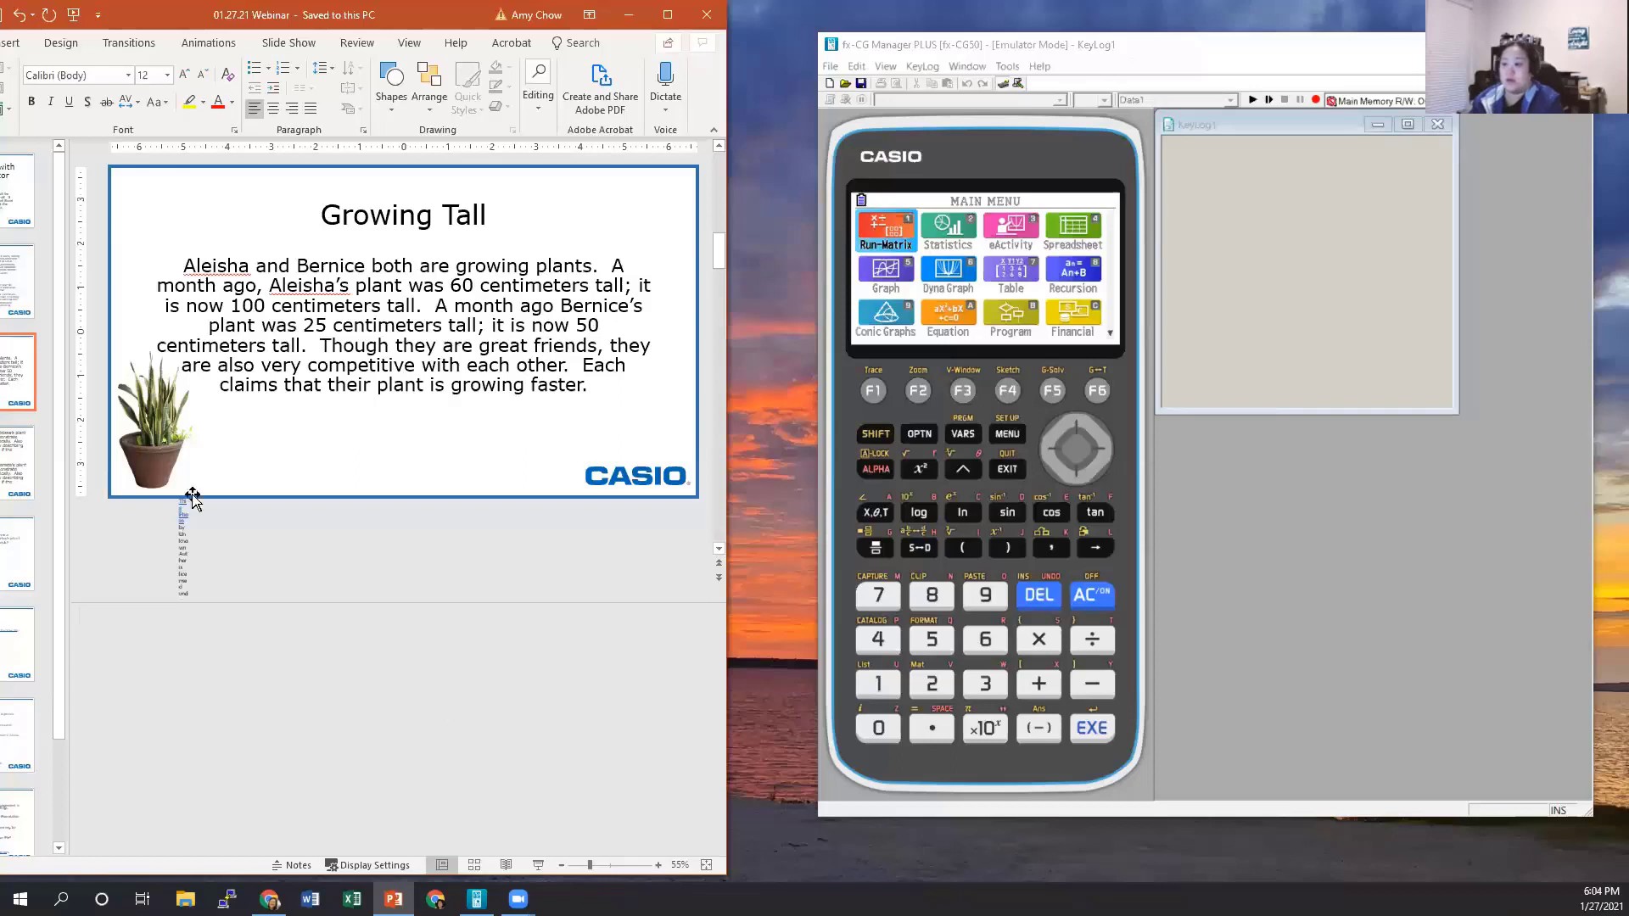
Review the slides with tasks A, B and C, and return to the Growing Tall problem slide
{"action": "left_click", "coordinate": [7, 458]}
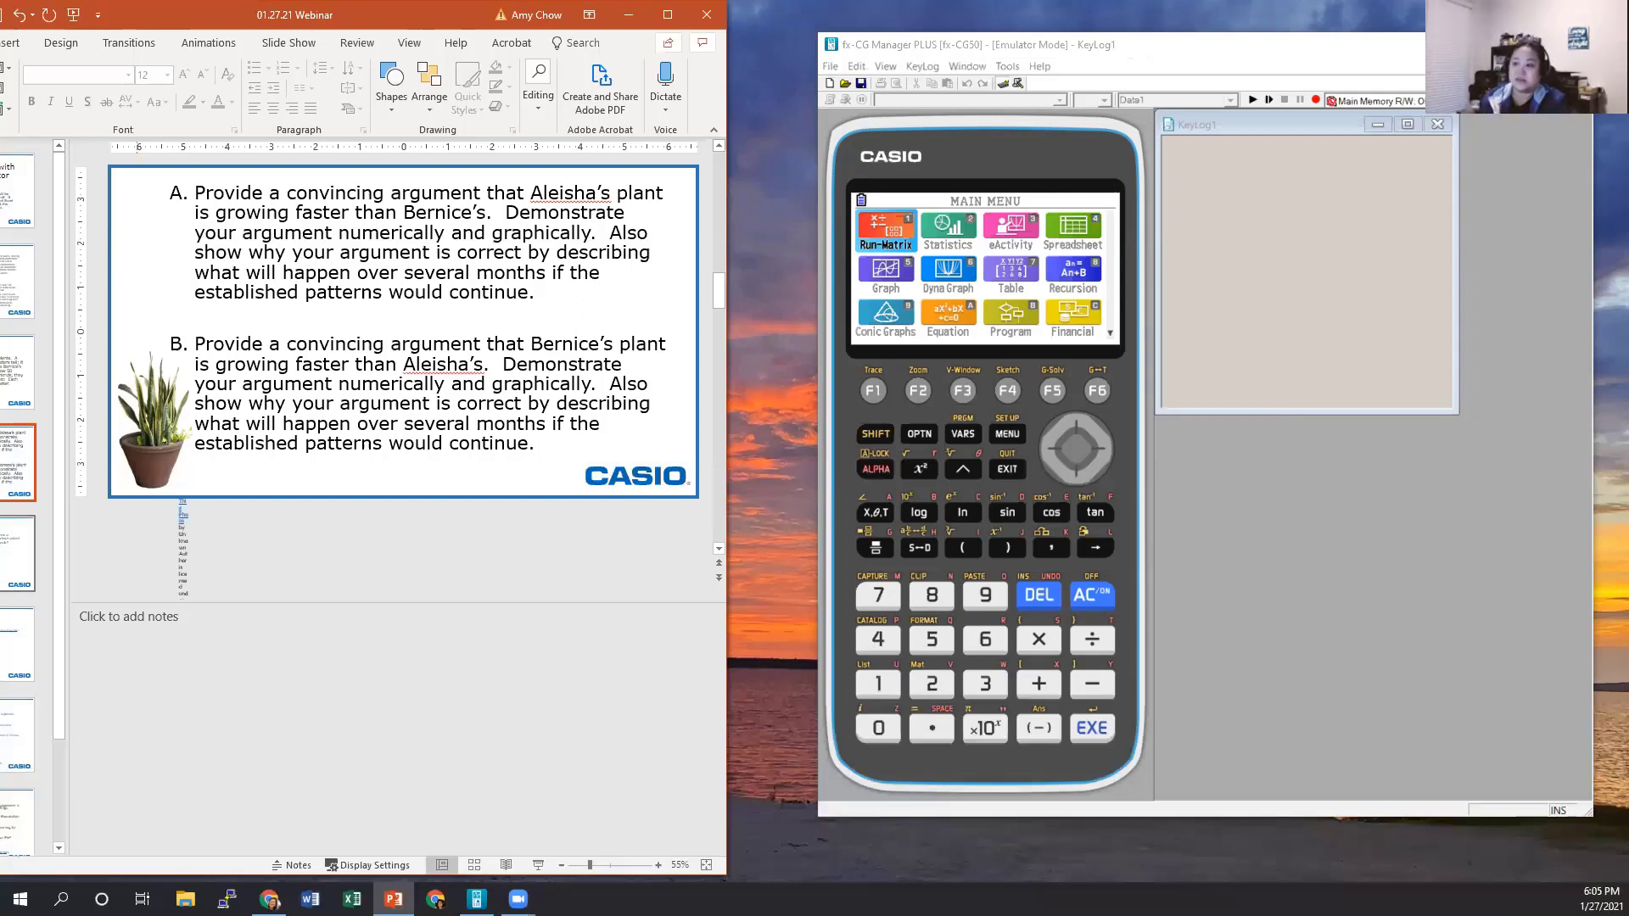
{"action": "left_click", "coordinate": [18, 580]}
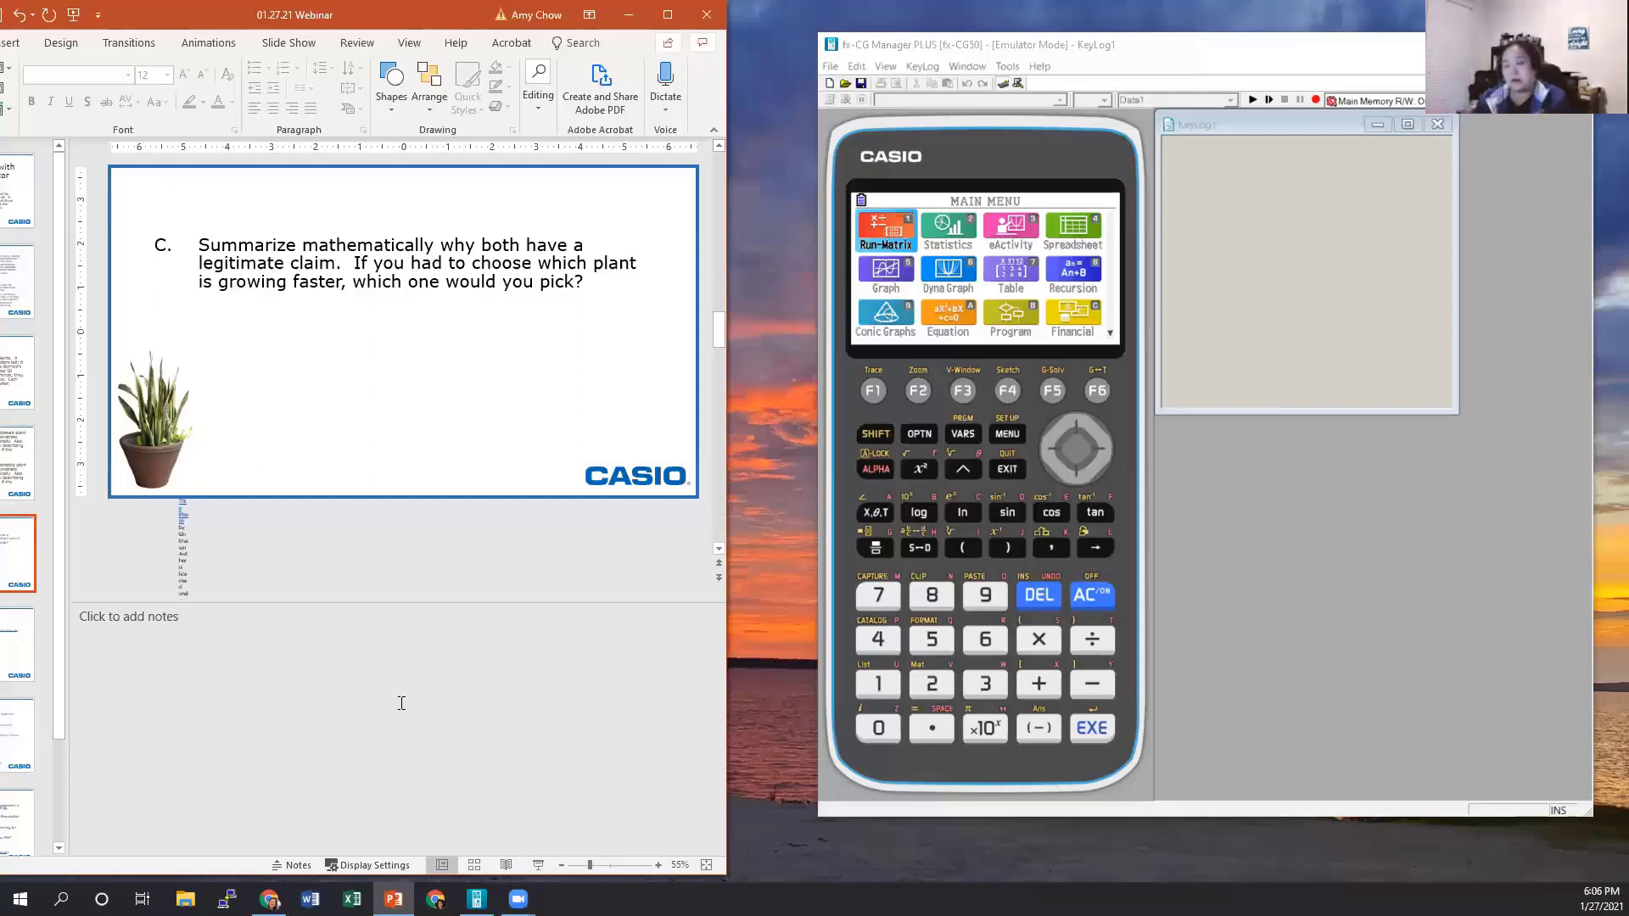
{"action": "left_click", "coordinate": [12, 292]}
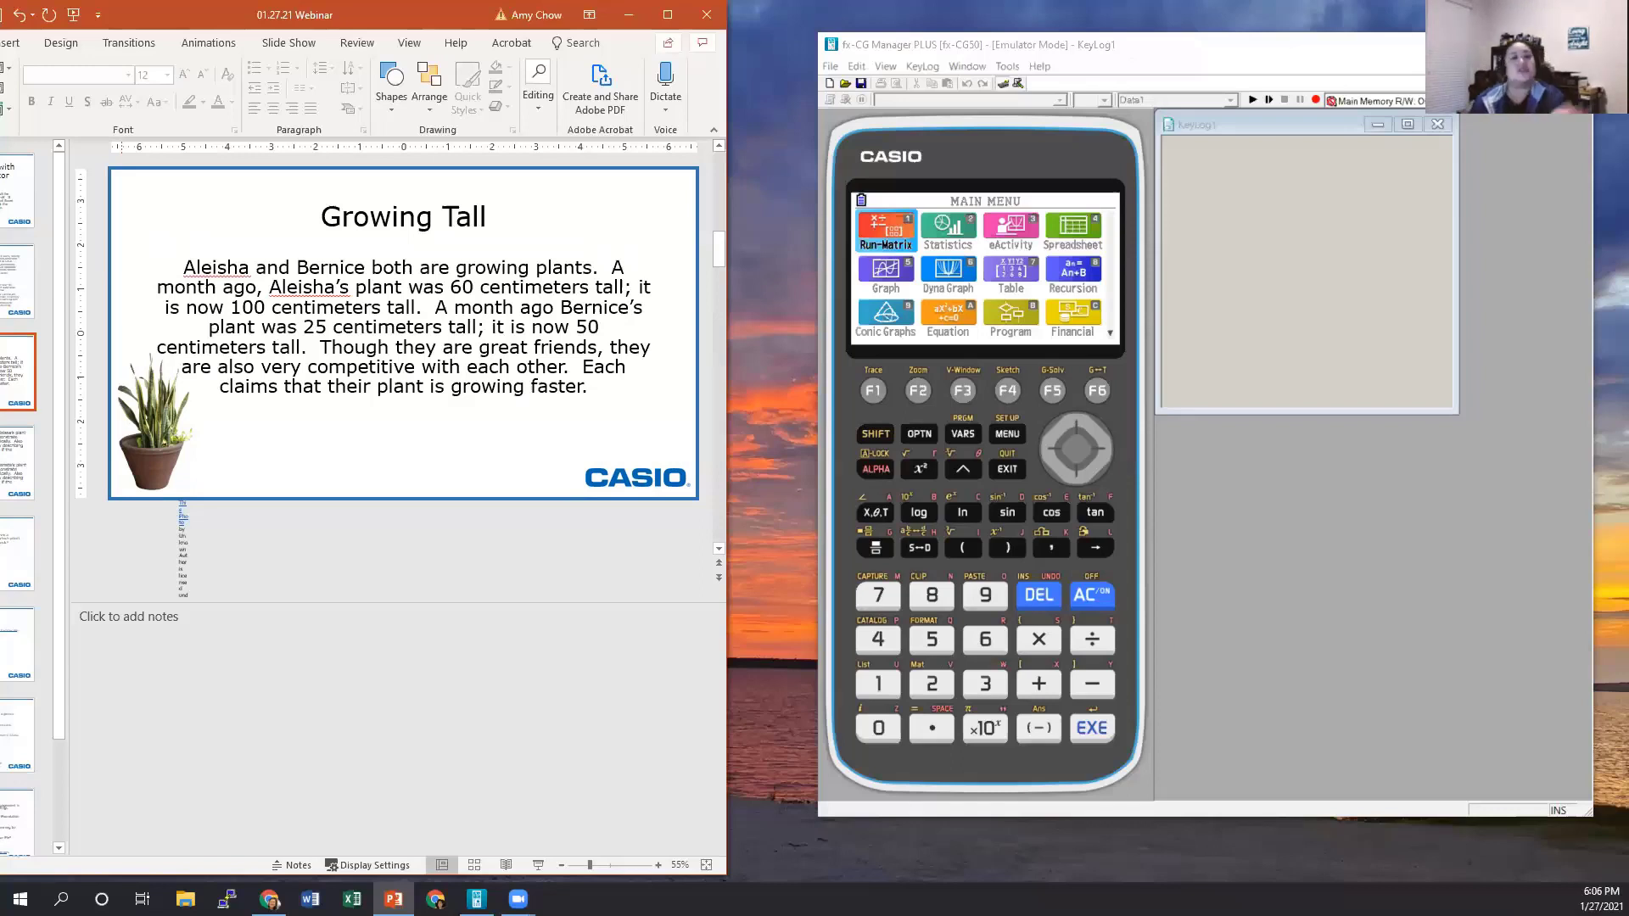
{"action": "left_click", "coordinate": [16, 489]}
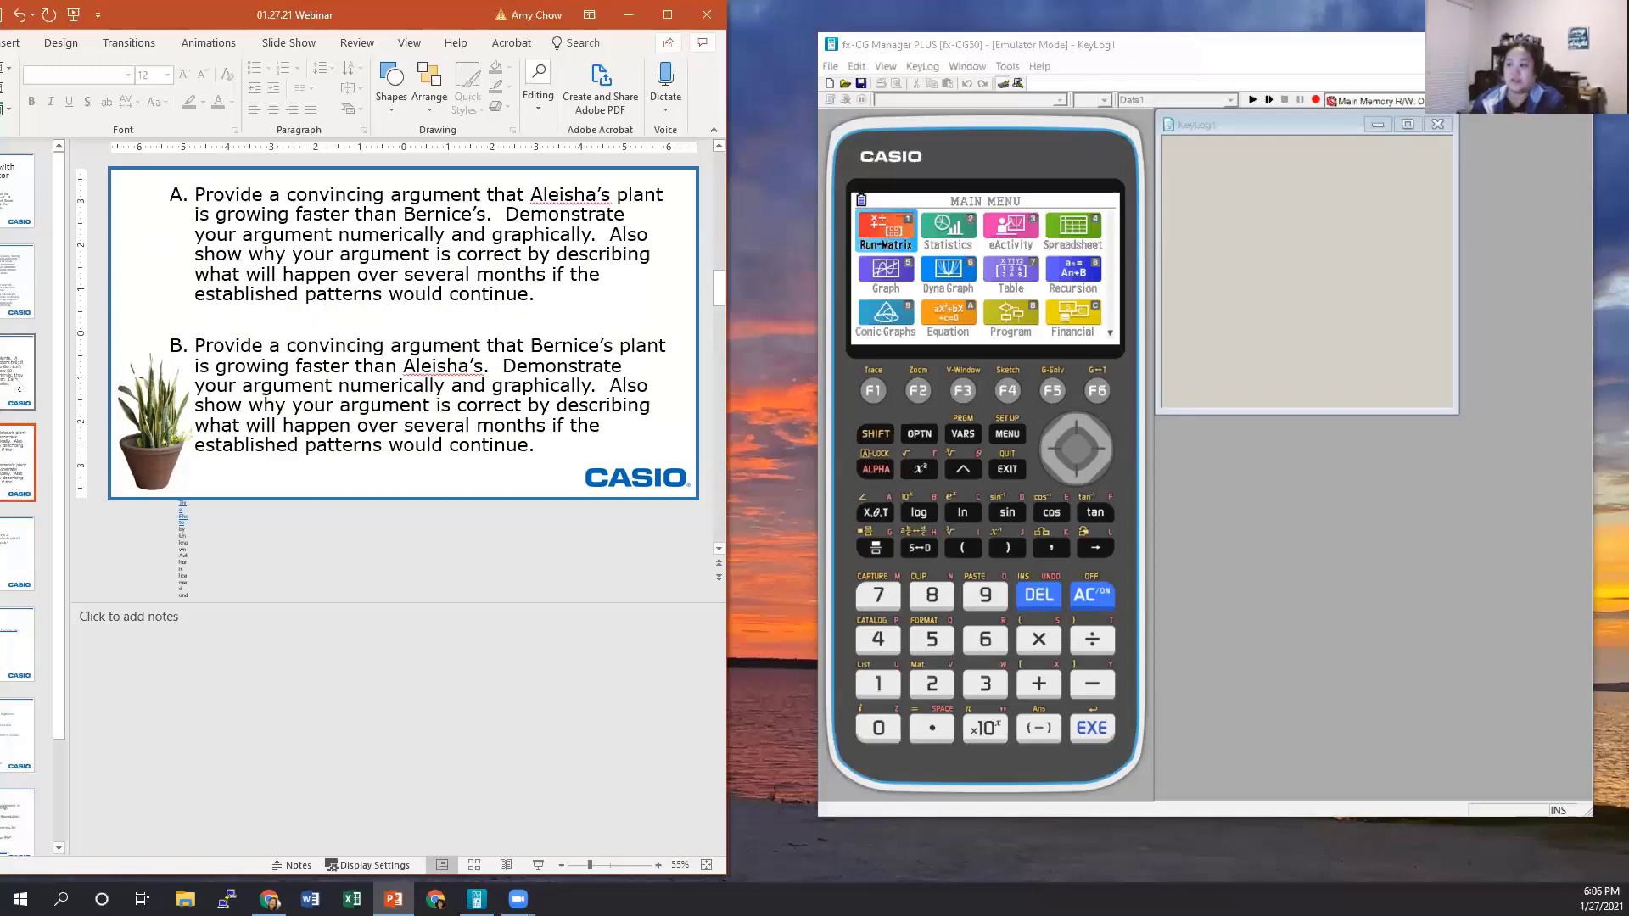
{"action": "left_click", "coordinate": [15, 386]}
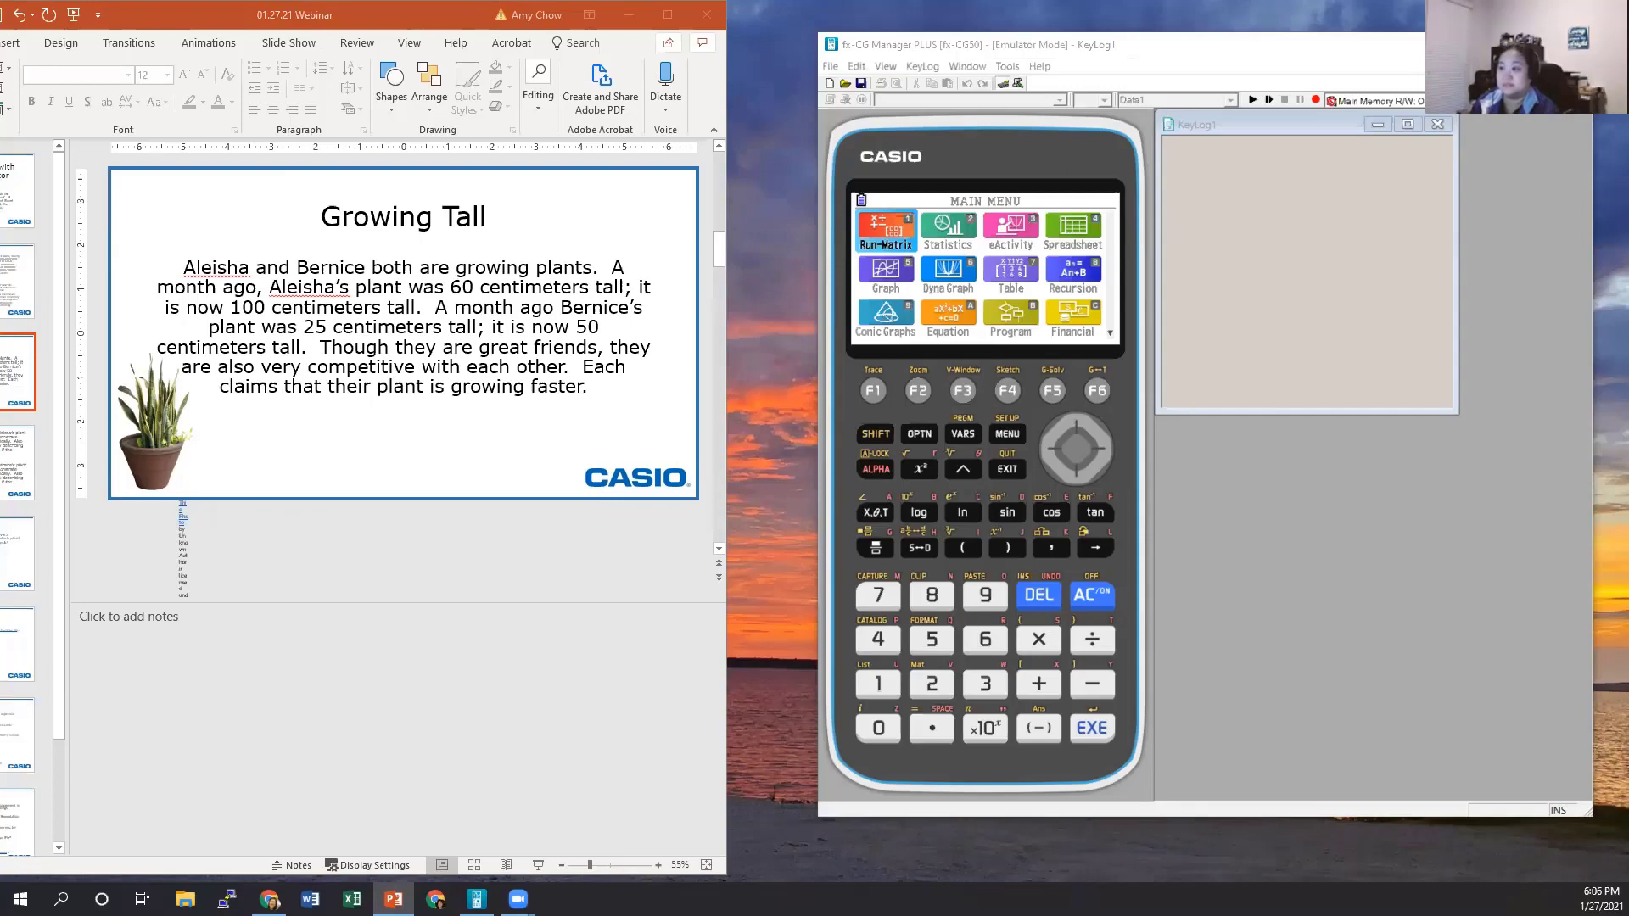
Shift the presentation window slightly outward, move the calculator emulator closer to it, and enlarge the emulator window
{"action": "left_click", "coordinate": [438, 25]}
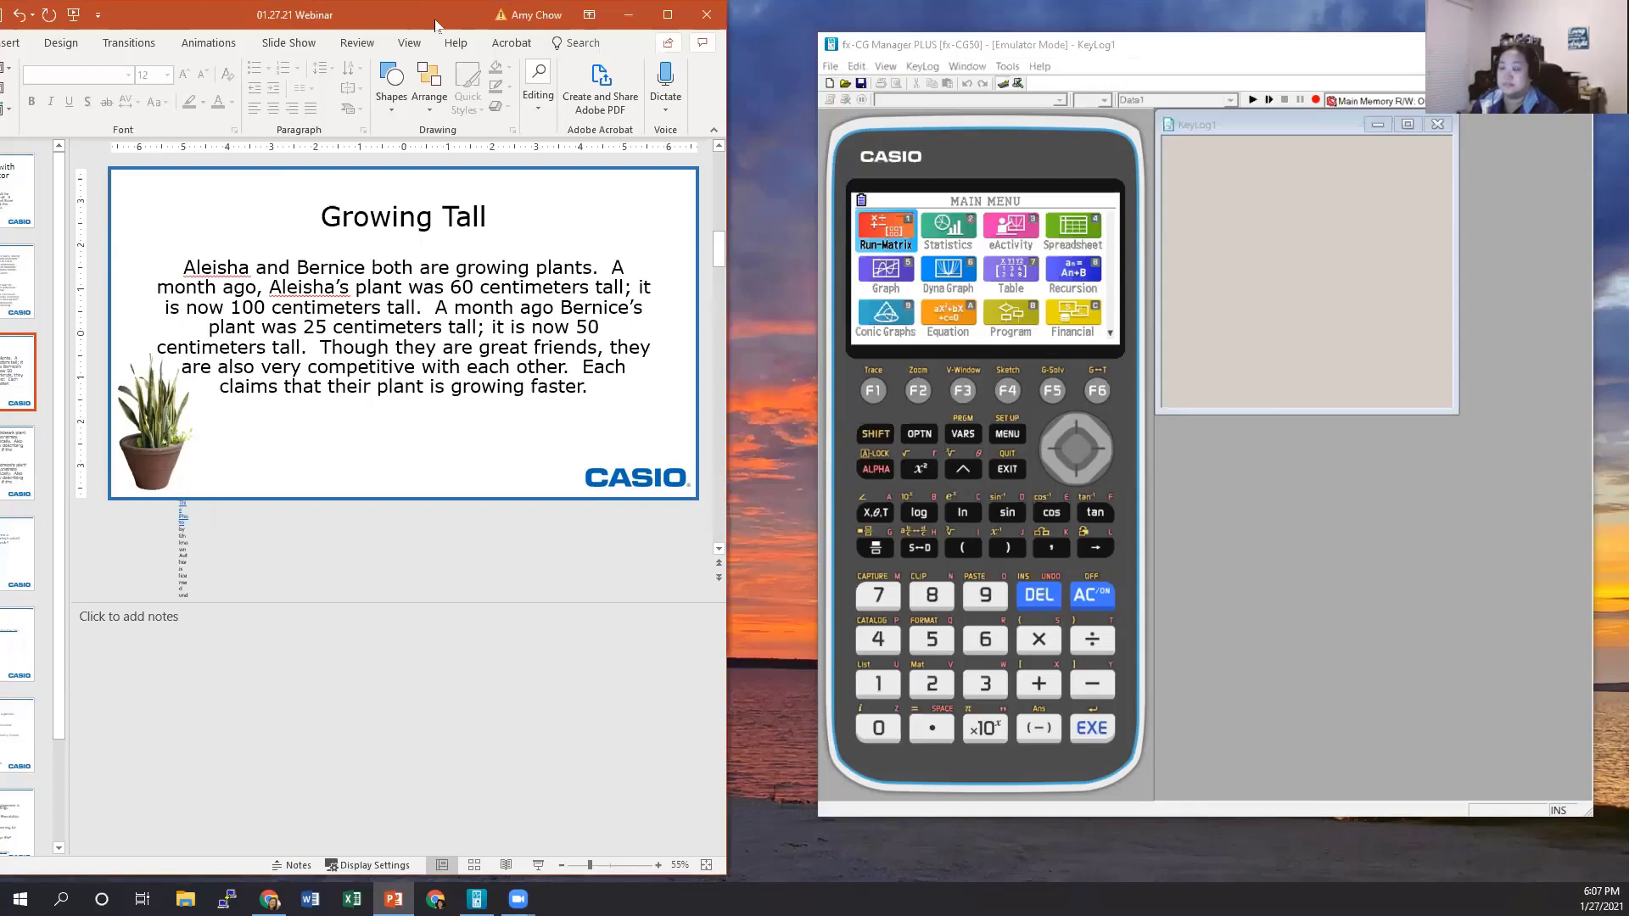
{"action": "left_click_drag", "start_coordinate": [435, 24], "coordinate": [410, 24]}
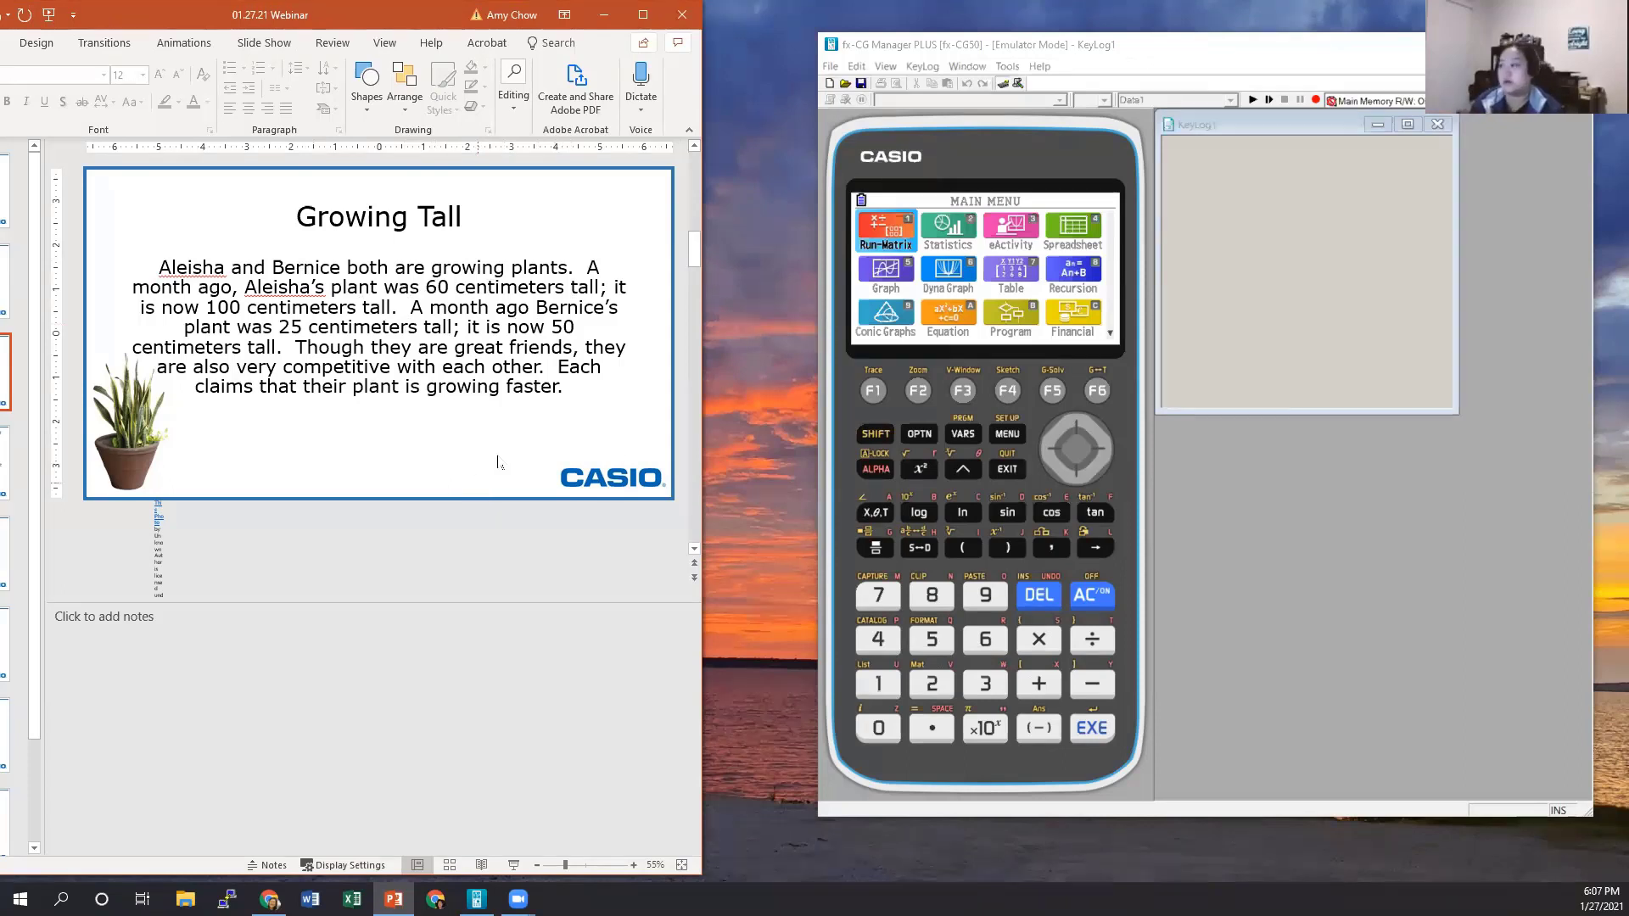
{"action": "left_click_drag", "start_coordinate": [1238, 44], "coordinate": [1197, 32]}
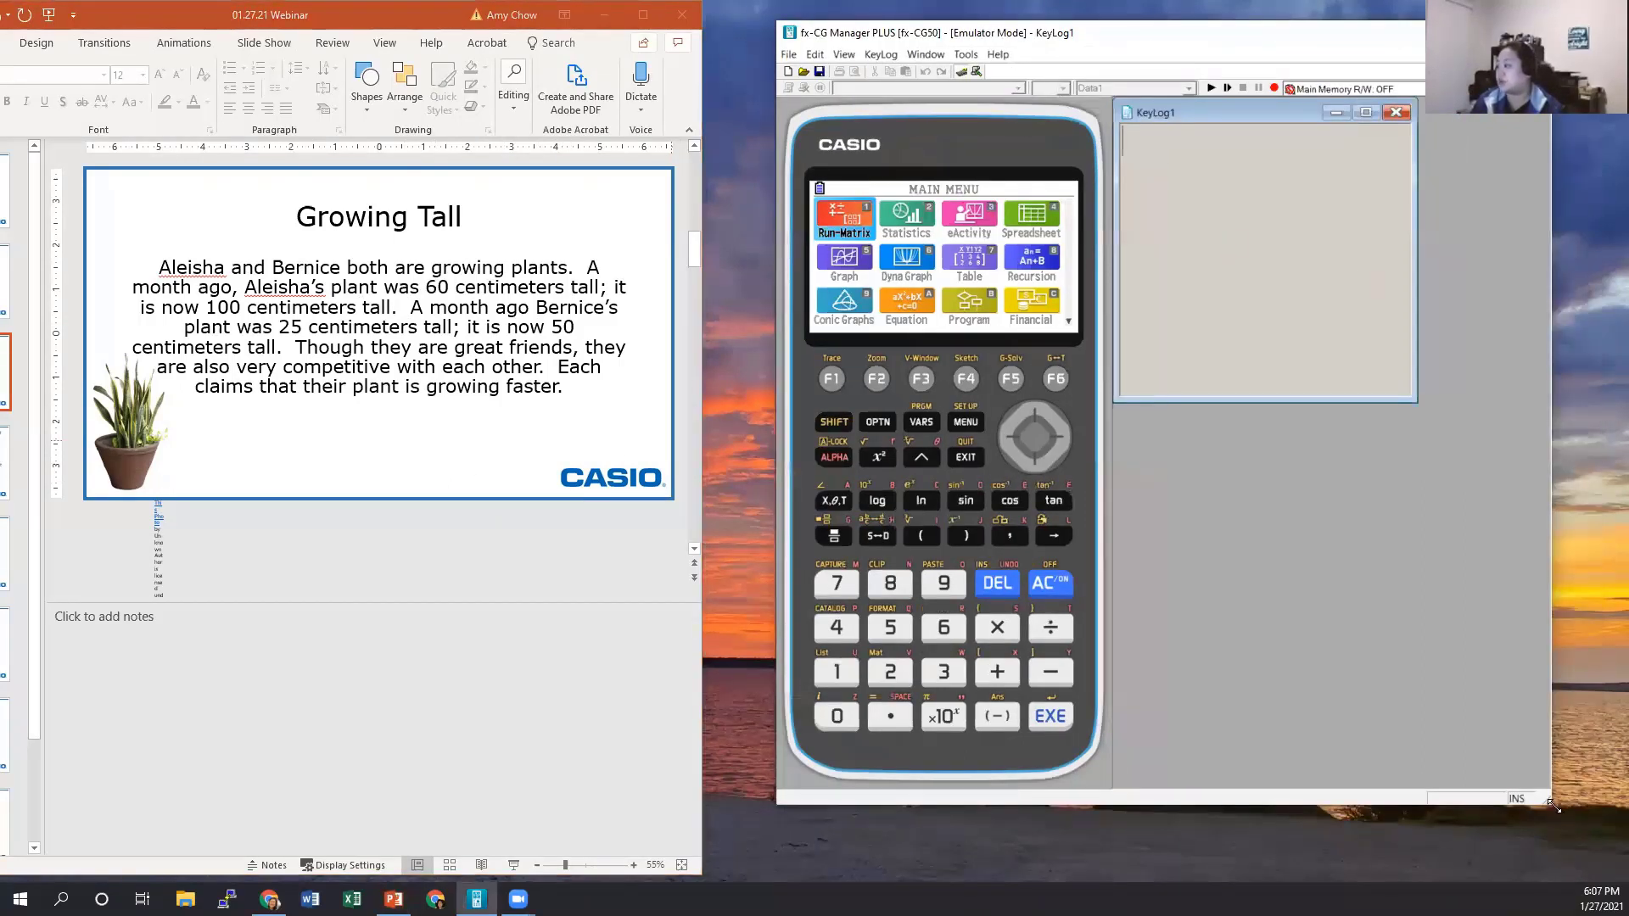
{"action": "left_click_drag", "start_coordinate": [1554, 806], "coordinate": [1591, 844]}
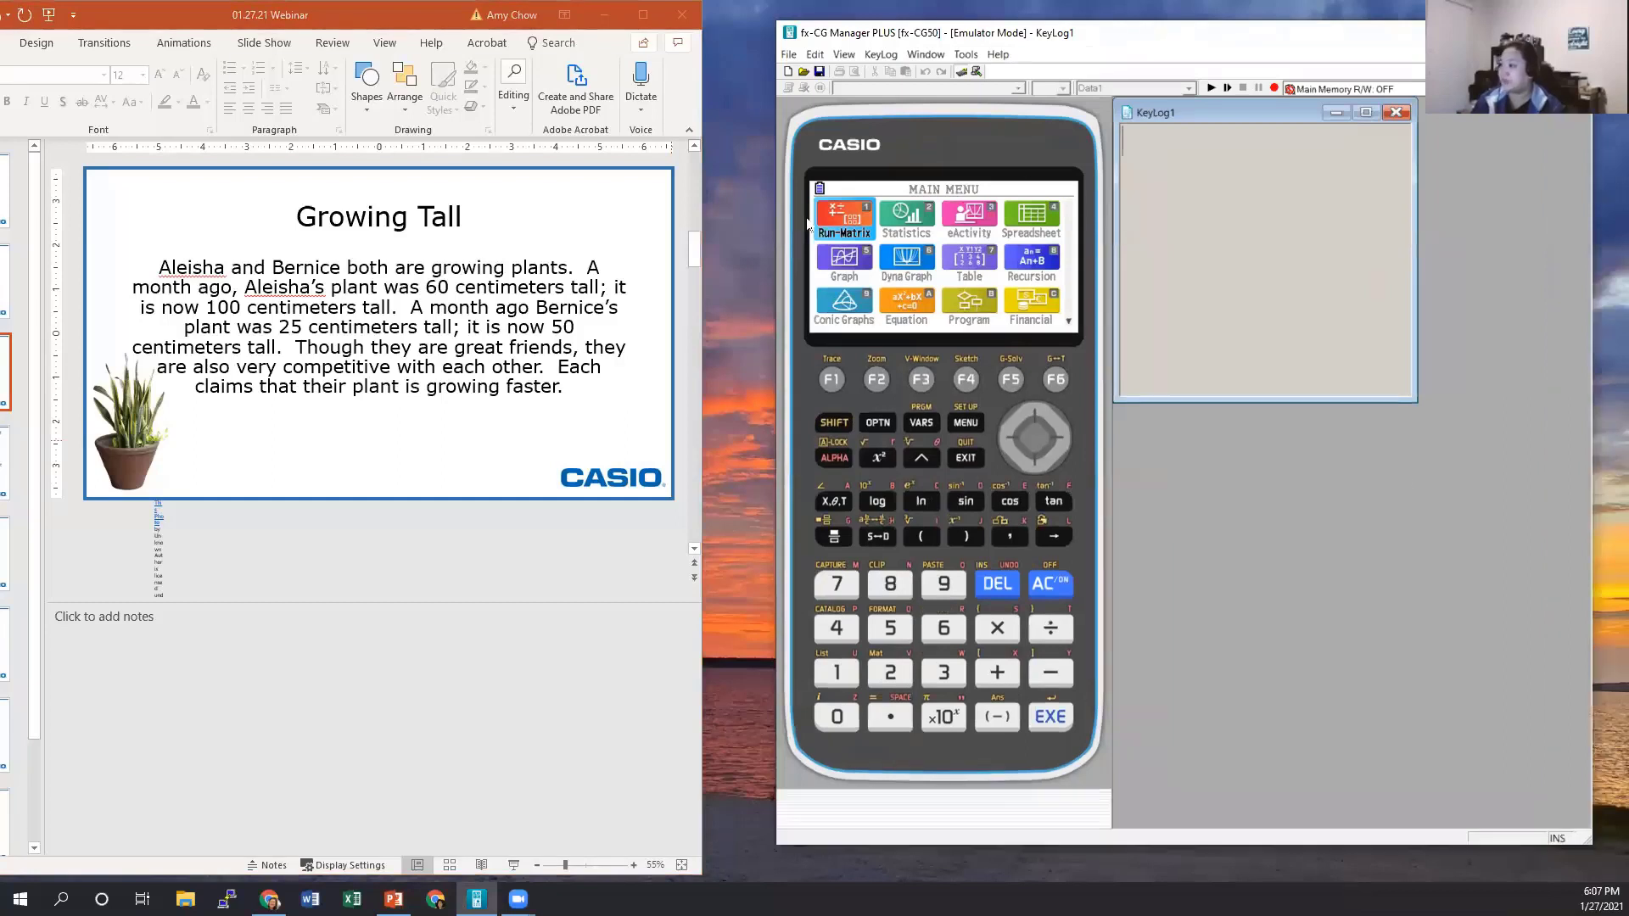
Open the calculator's Statistics application and check the full headings of Lists 1 to 3, returning to the first value of List 1
{"action": "left_click", "coordinate": [1067, 437]}
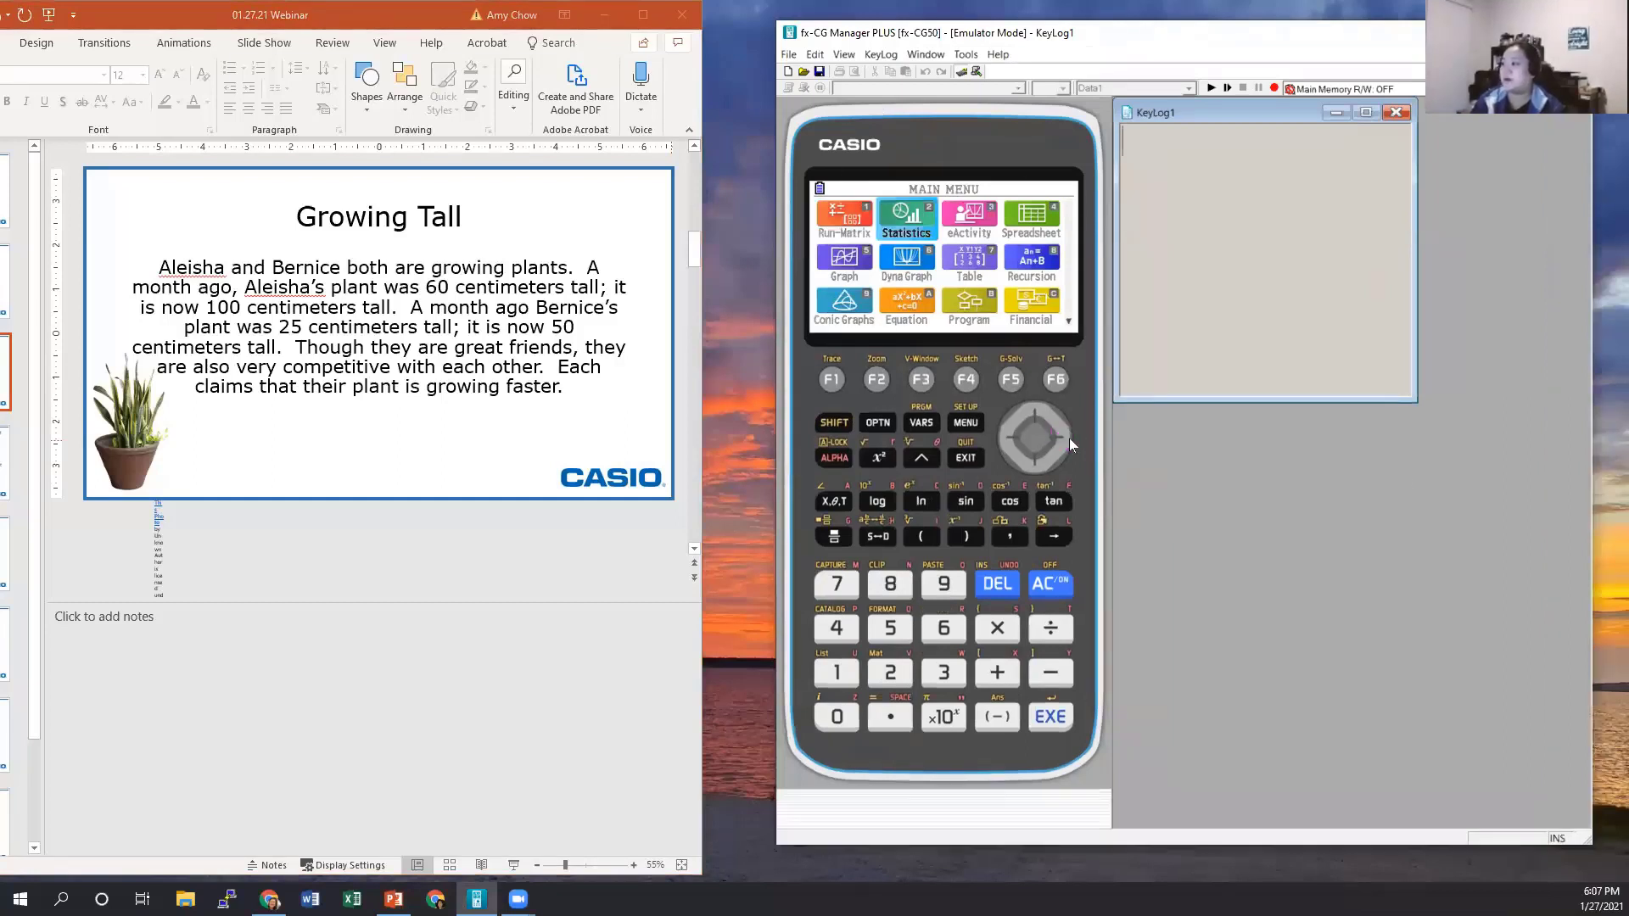
{"action": "left_click", "coordinate": [1052, 720]}
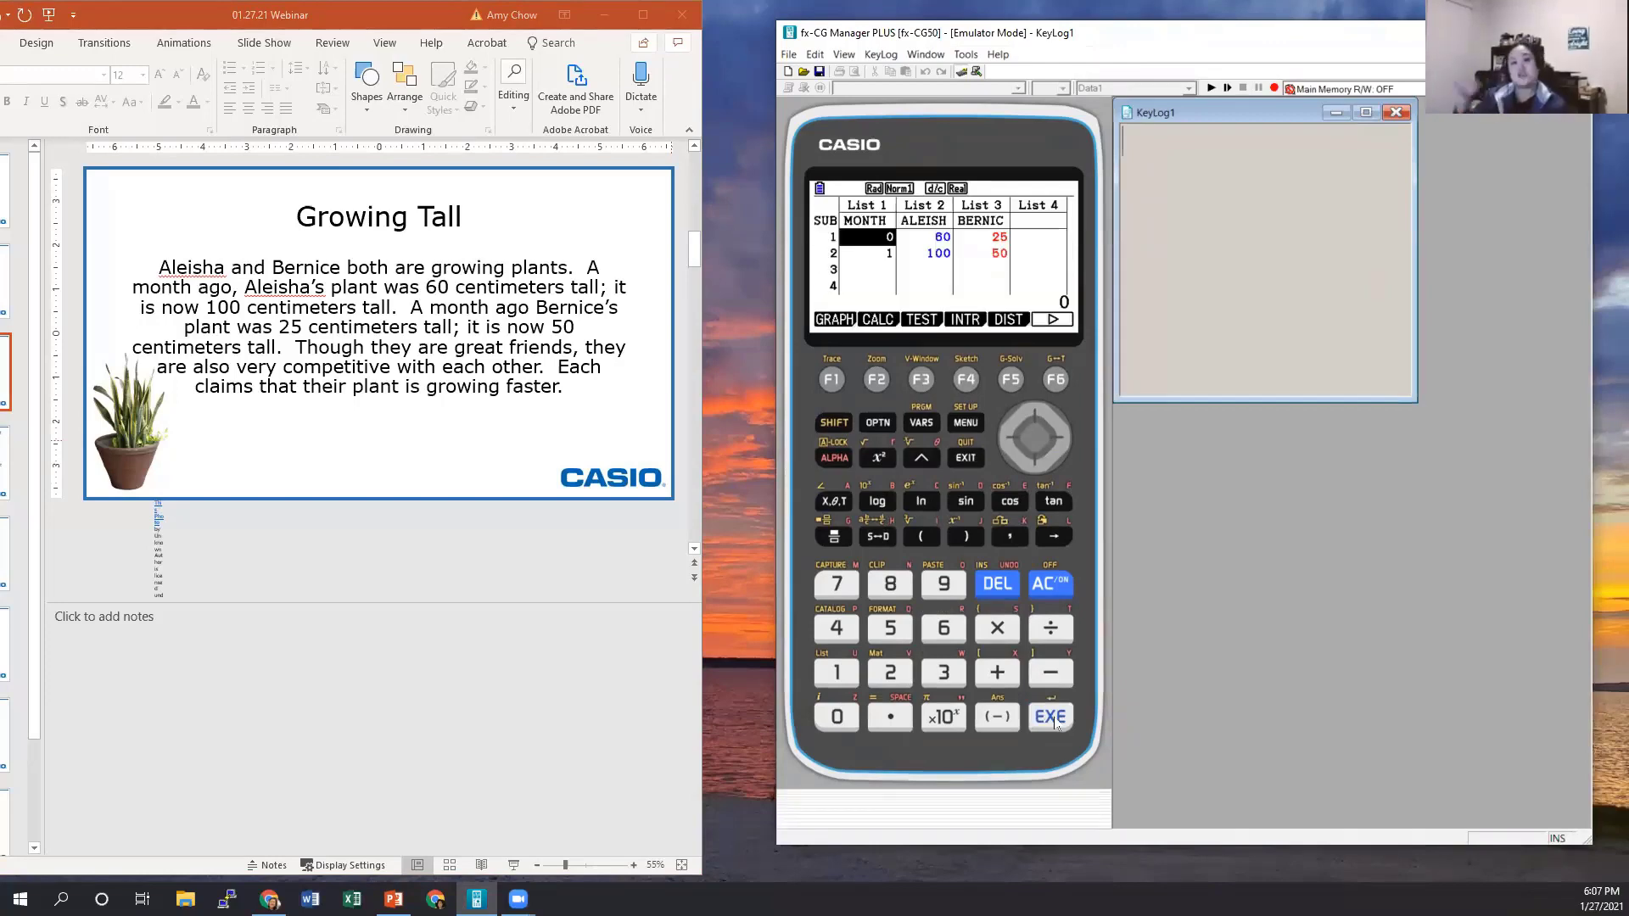
{"action": "left_click", "coordinate": [1033, 409]}
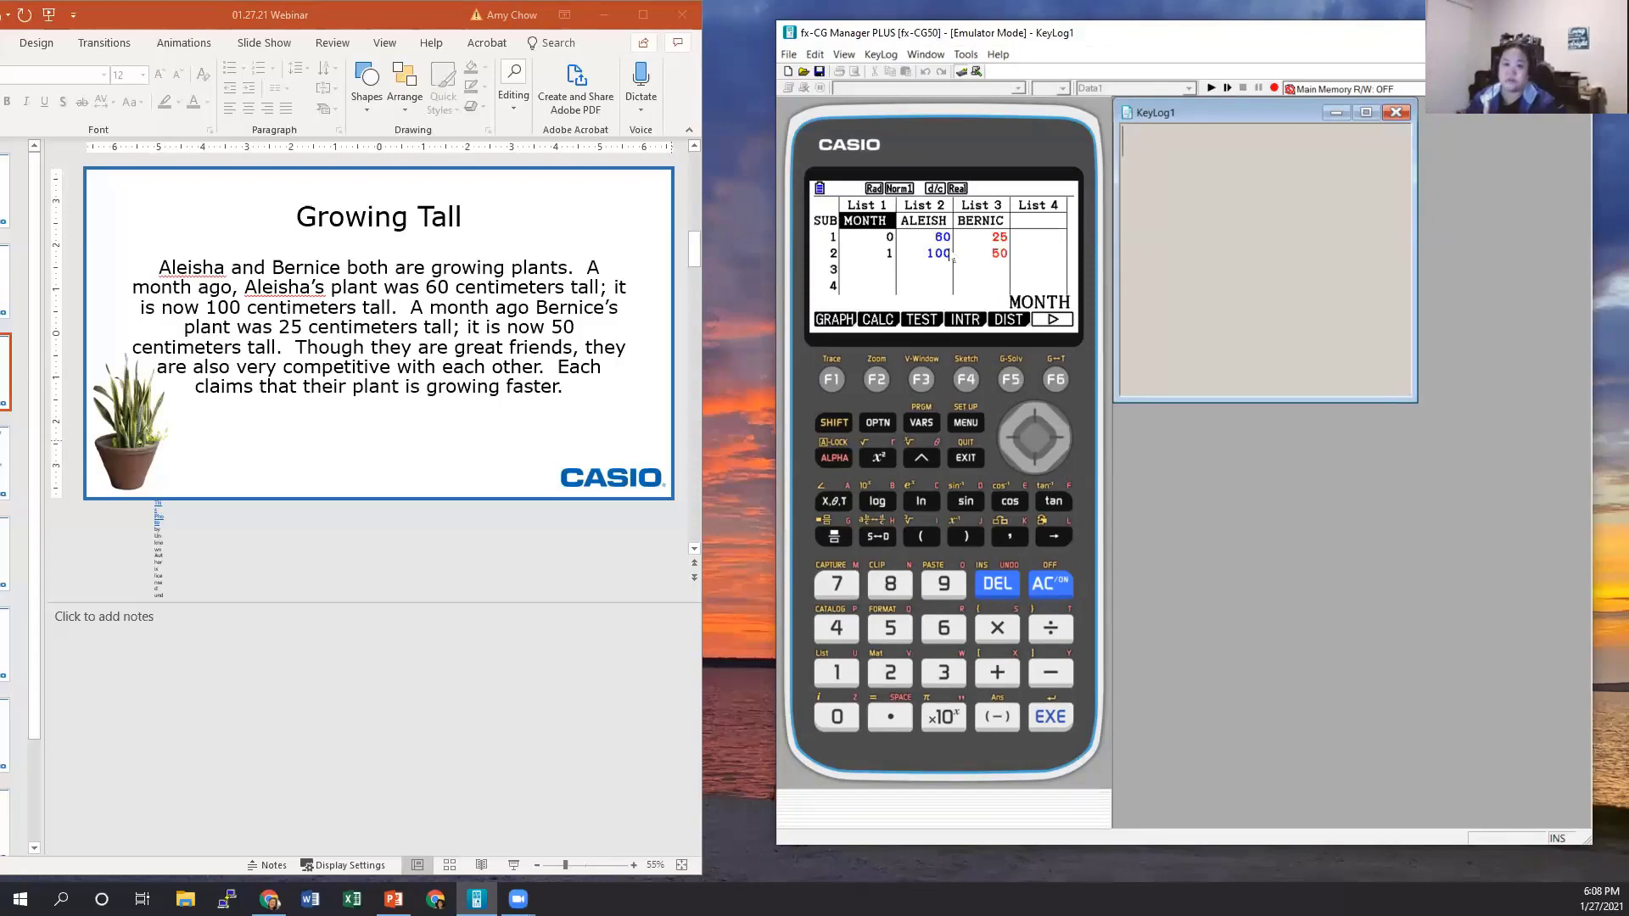
{"action": "left_click", "coordinate": [1064, 439]}
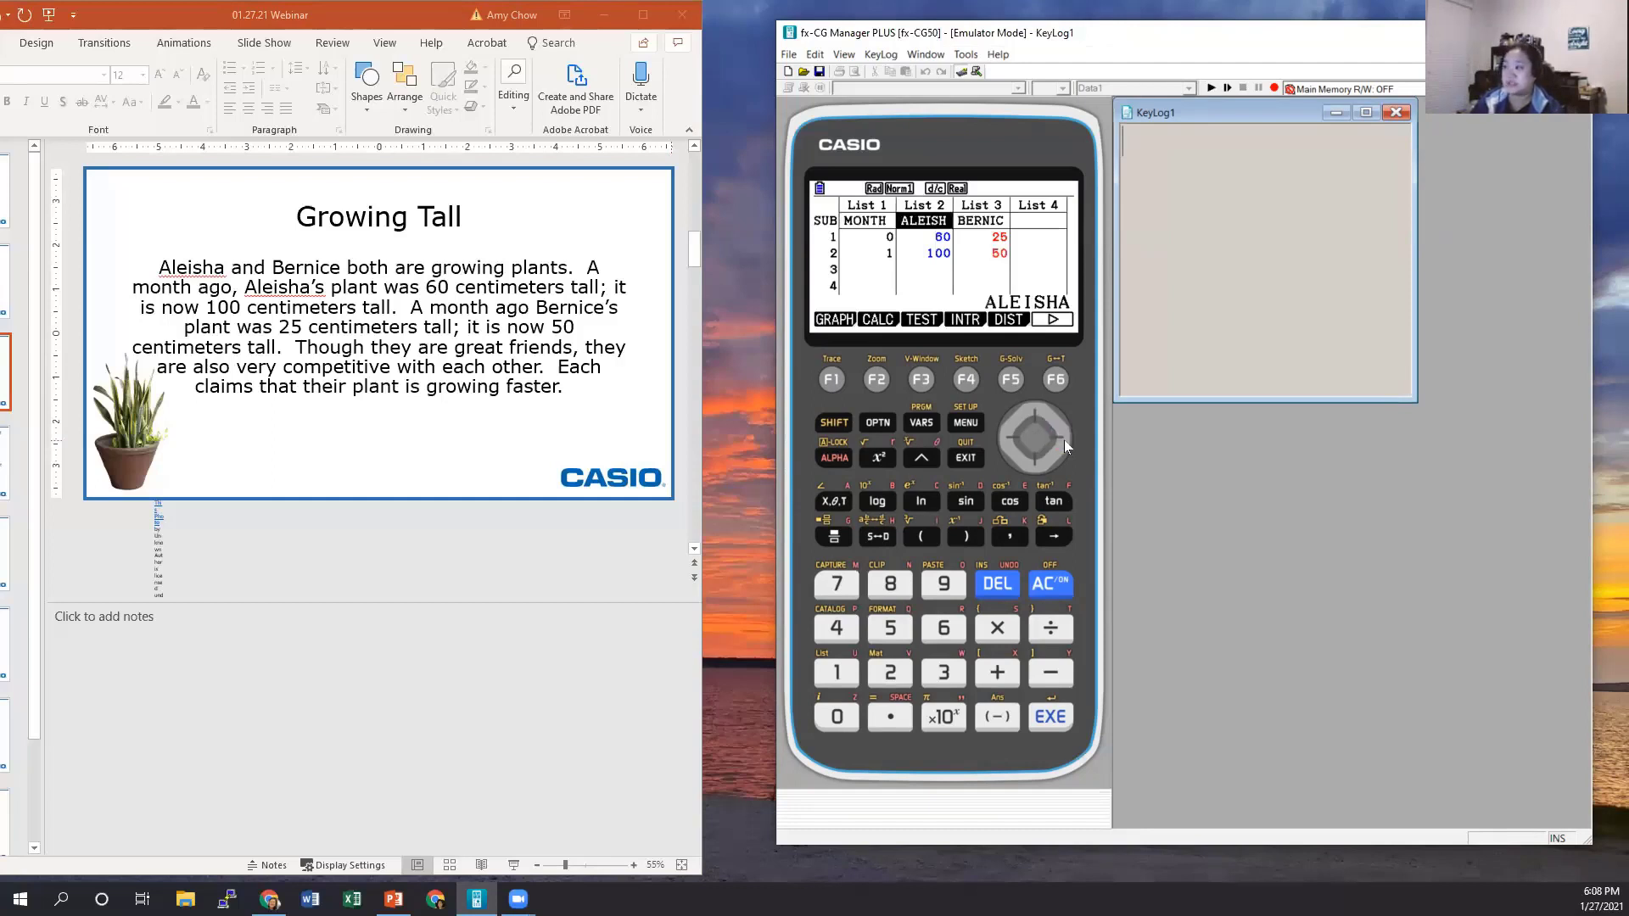
{"action": "left_click", "coordinate": [1063, 439]}
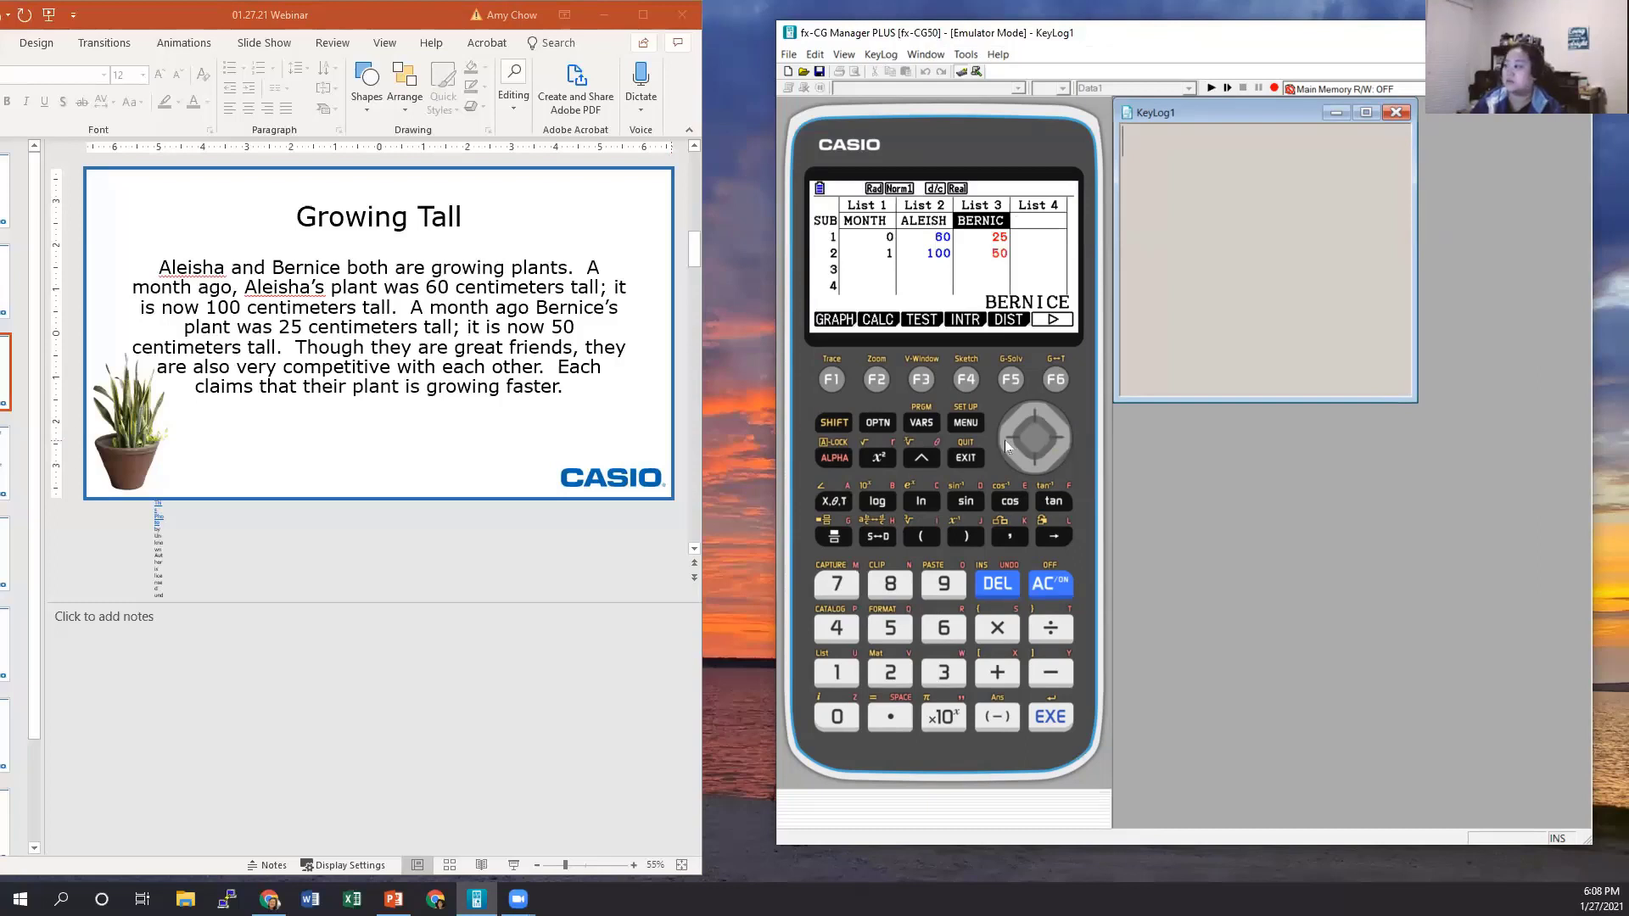
{"action": "left_click", "coordinate": [1005, 440]}
{"action": "left_click", "coordinate": [1004, 440]}
{"action": "left_click", "coordinate": [1035, 464]}
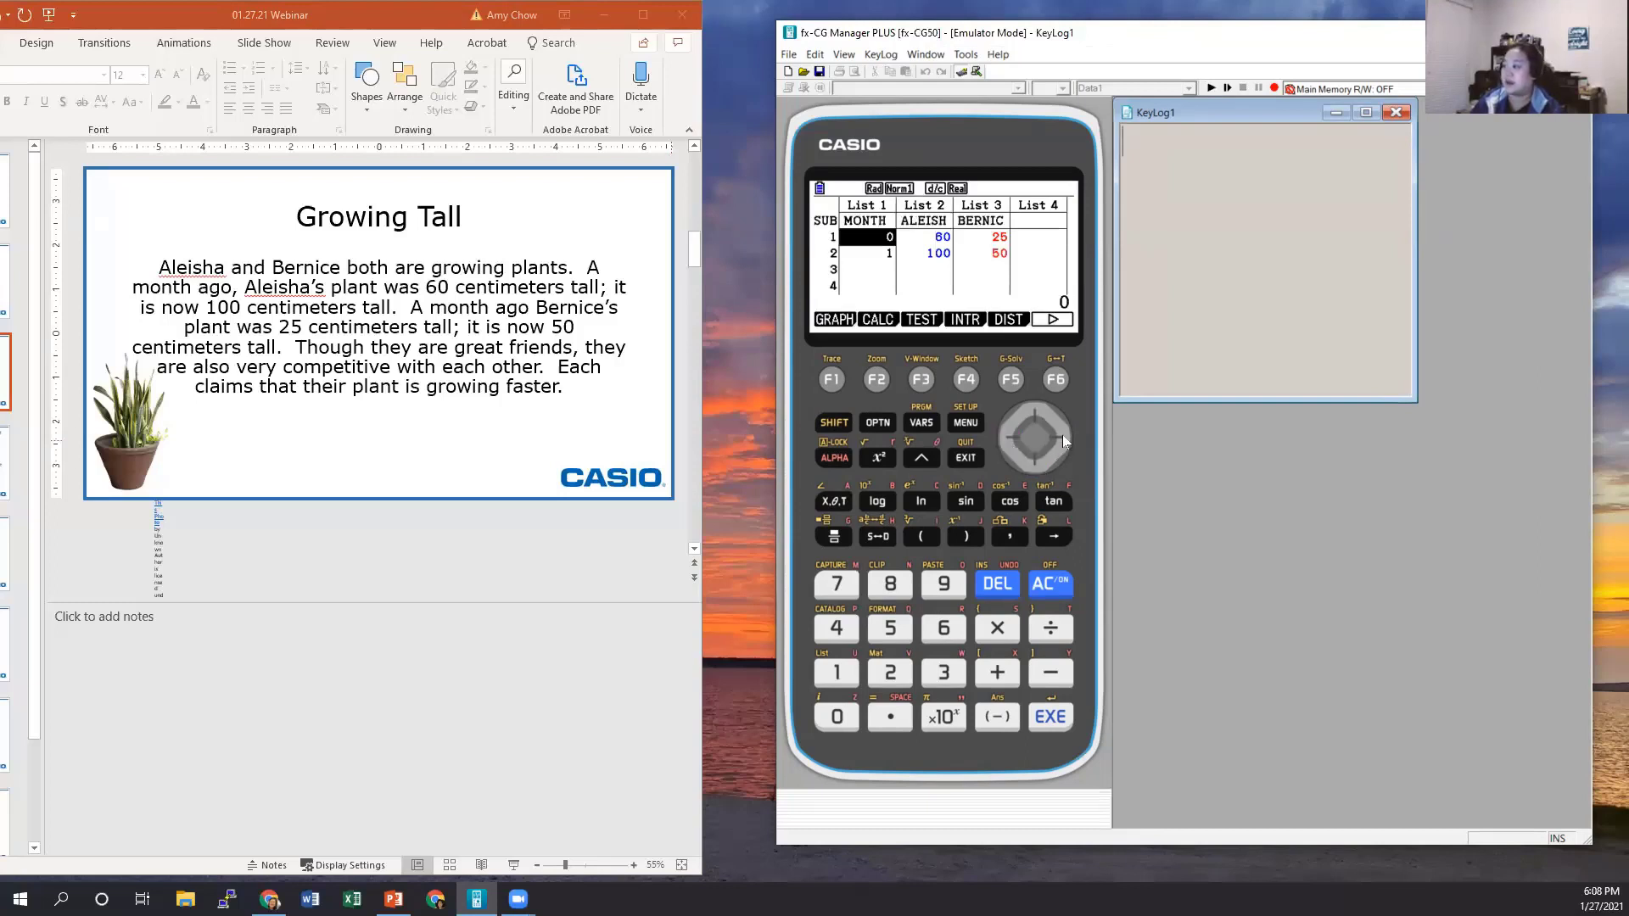
Look at the colour choices for the first value in List 2 and leave the palette
{"action": "left_click", "coordinate": [1062, 439]}
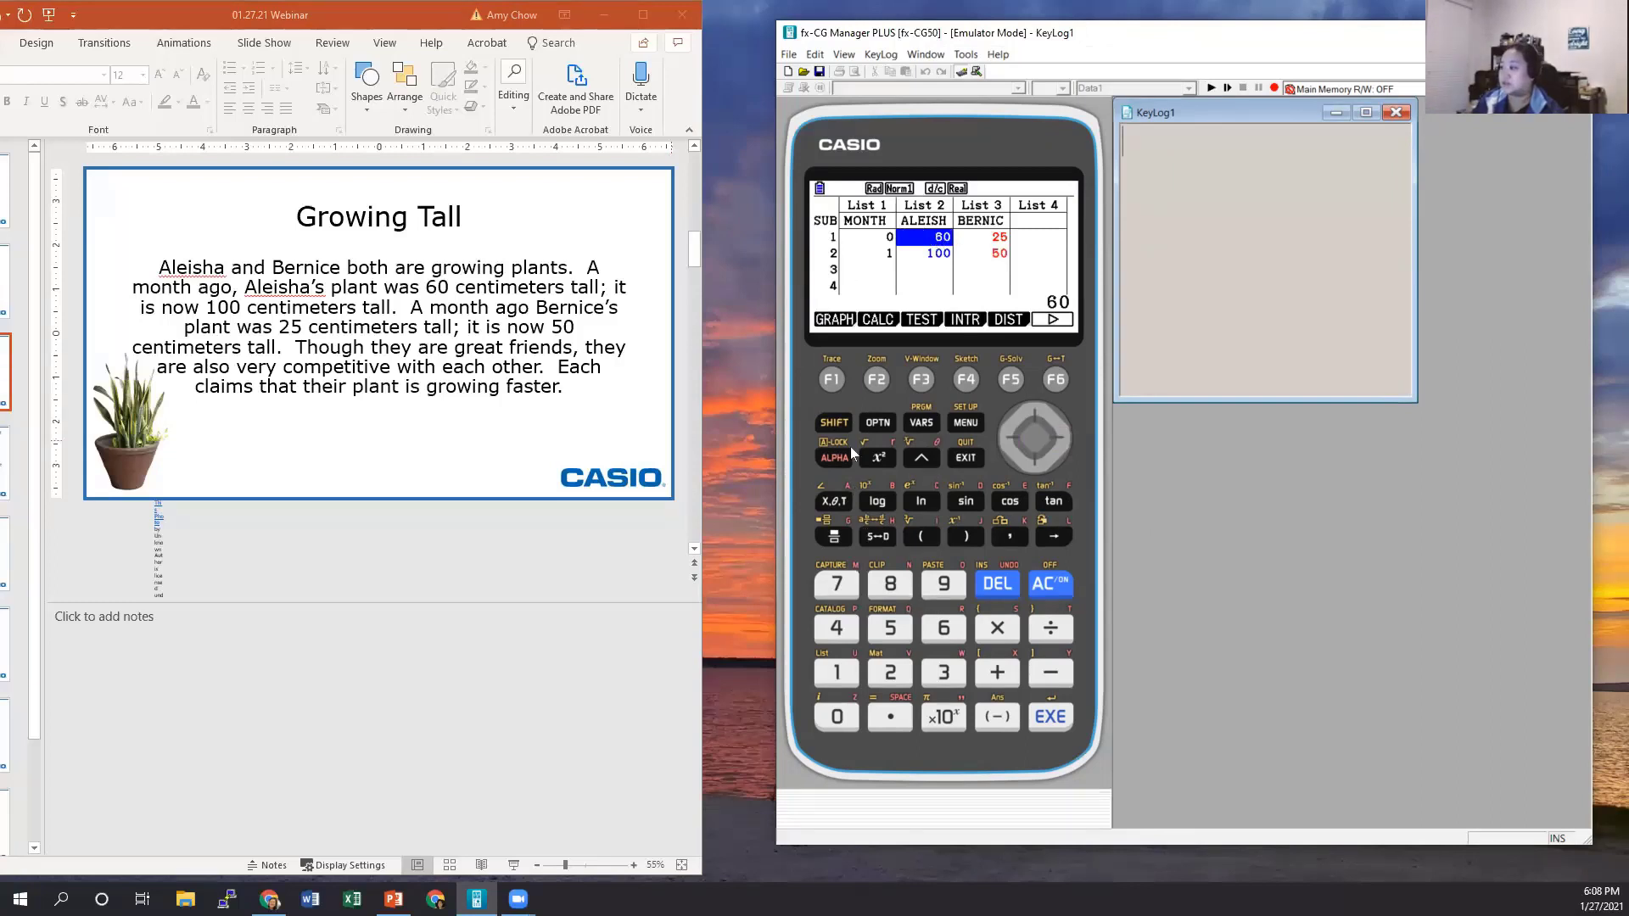
{"action": "left_click", "coordinate": [833, 422]}
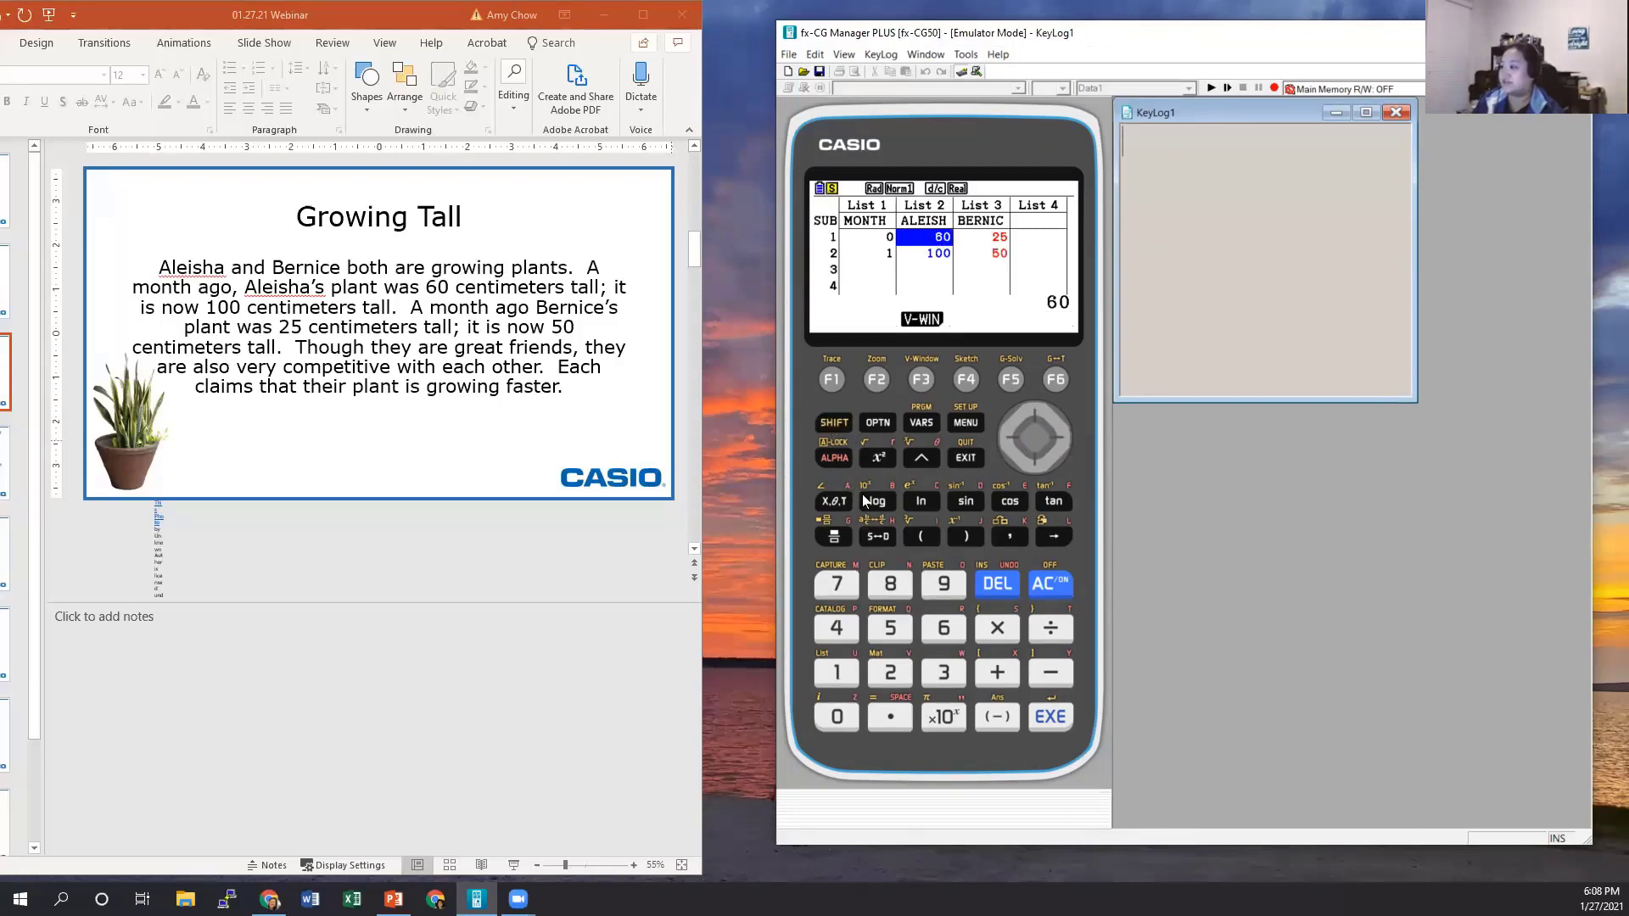
{"action": "left_click", "coordinate": [891, 632]}
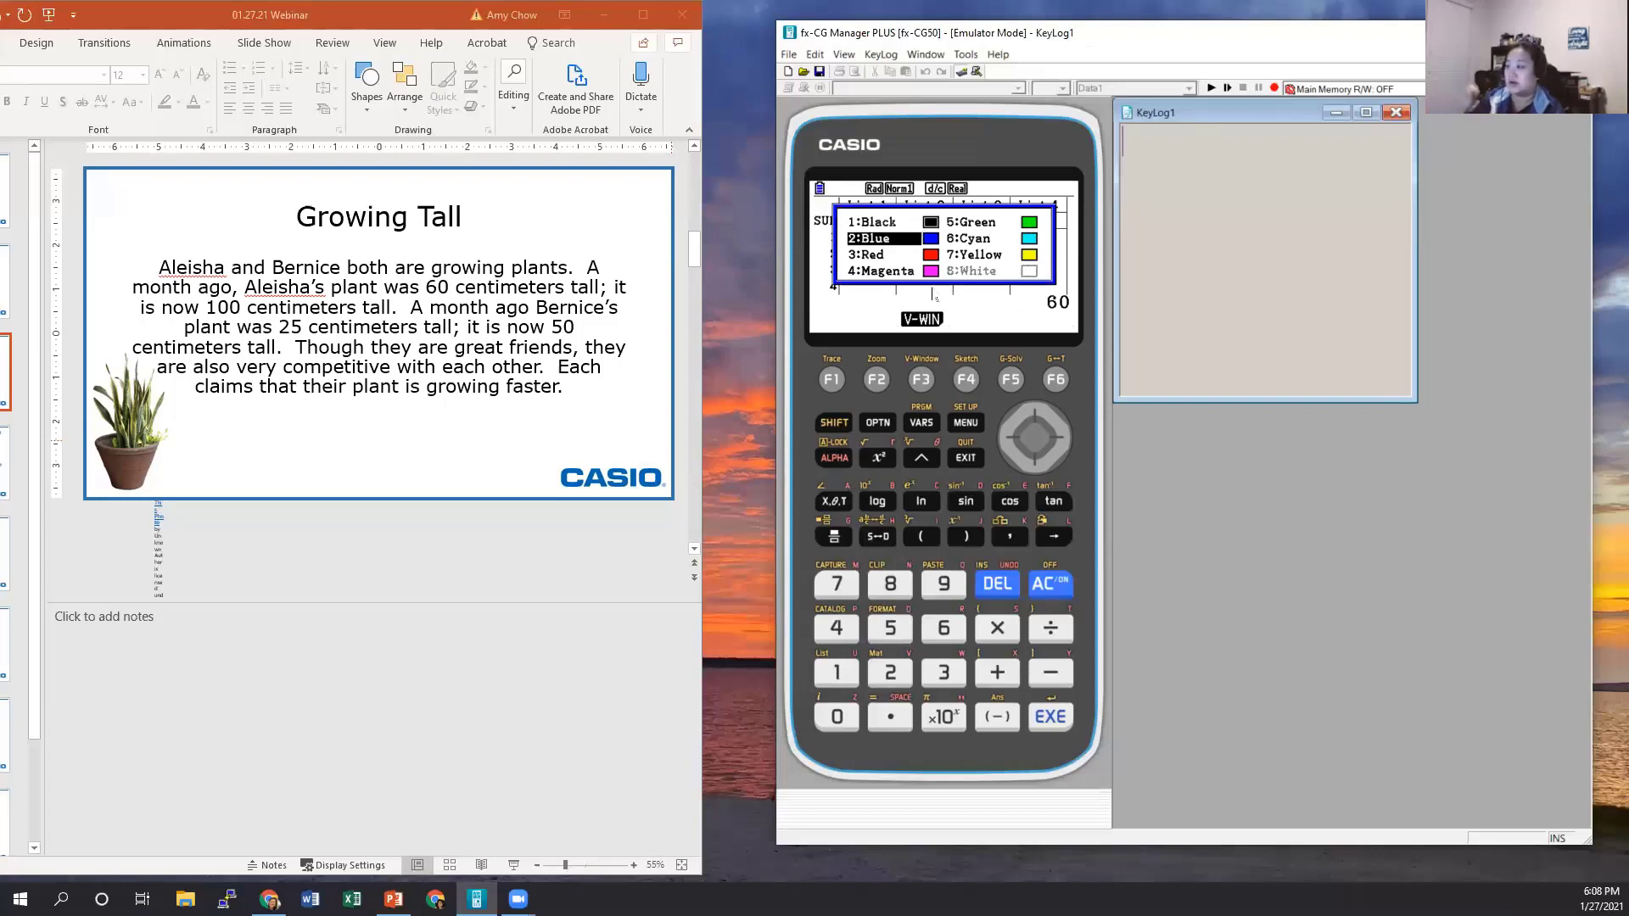
{"action": "left_click", "coordinate": [973, 458]}
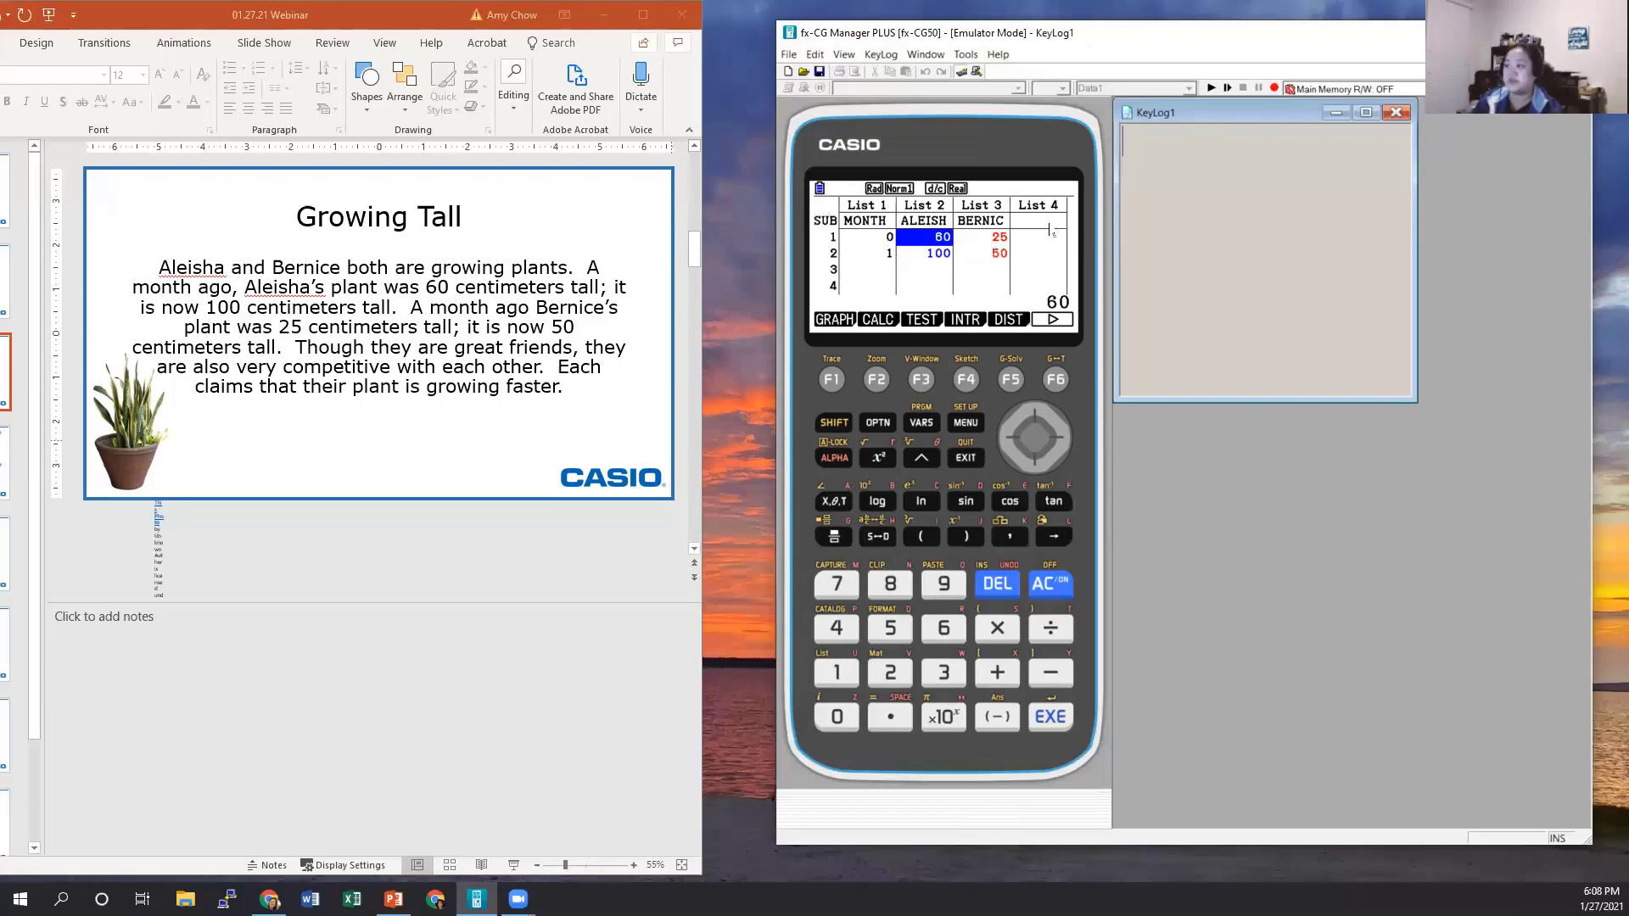
Open the statistical graph settings and review StatGraph1 from its graph type down to its colour link
{"action": "left_click", "coordinate": [832, 380]}
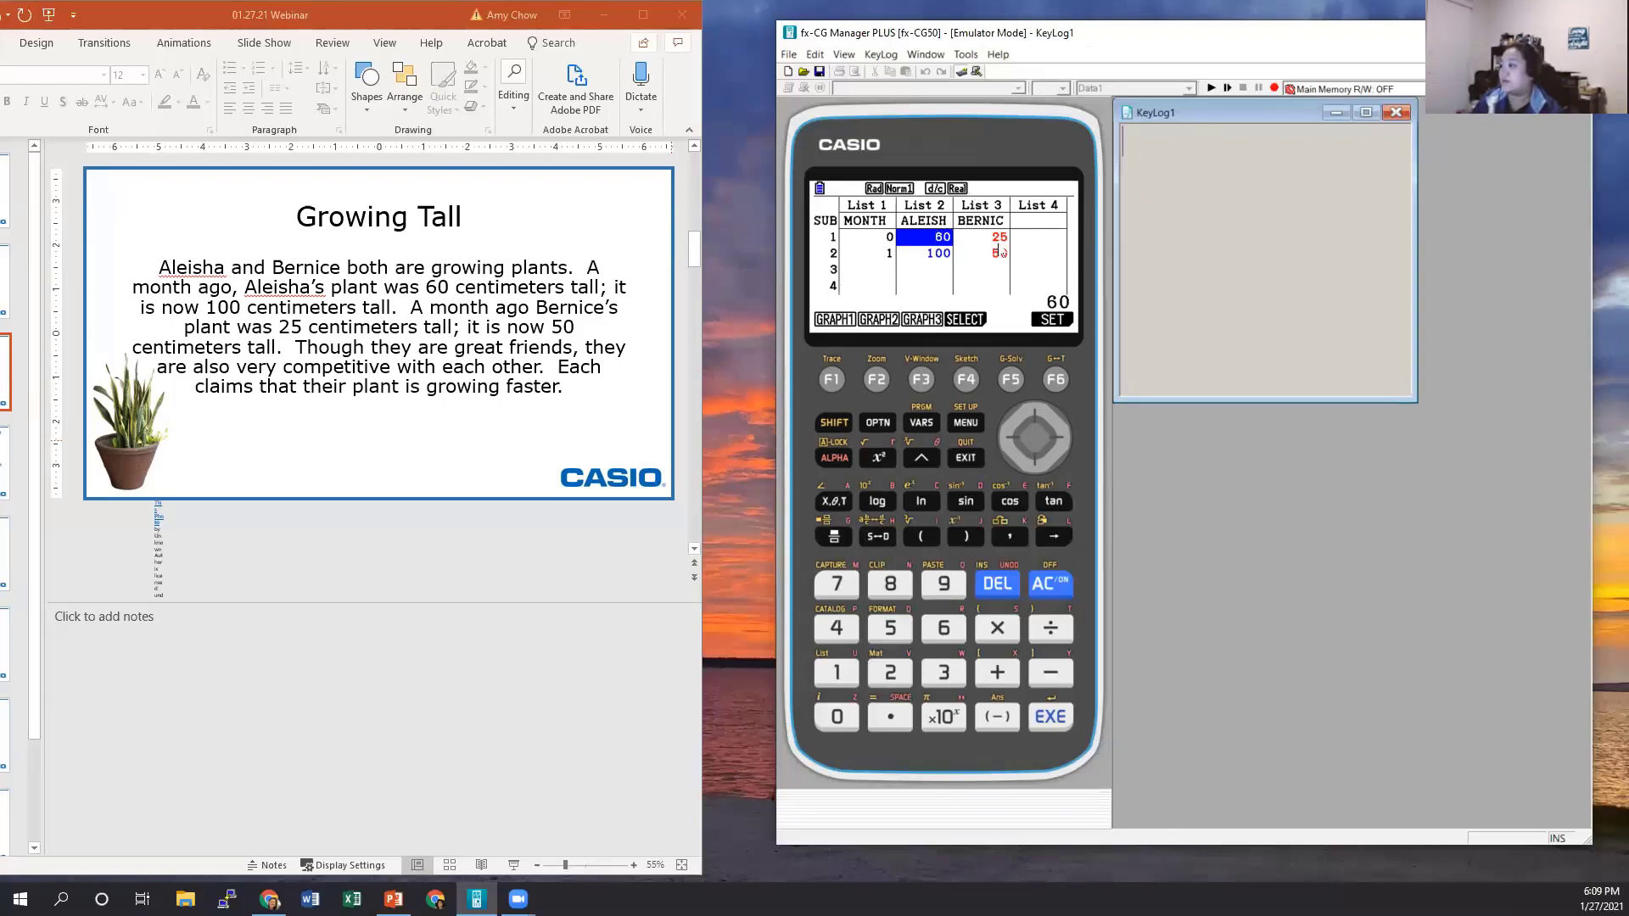
{"action": "left_click", "coordinate": [1064, 382]}
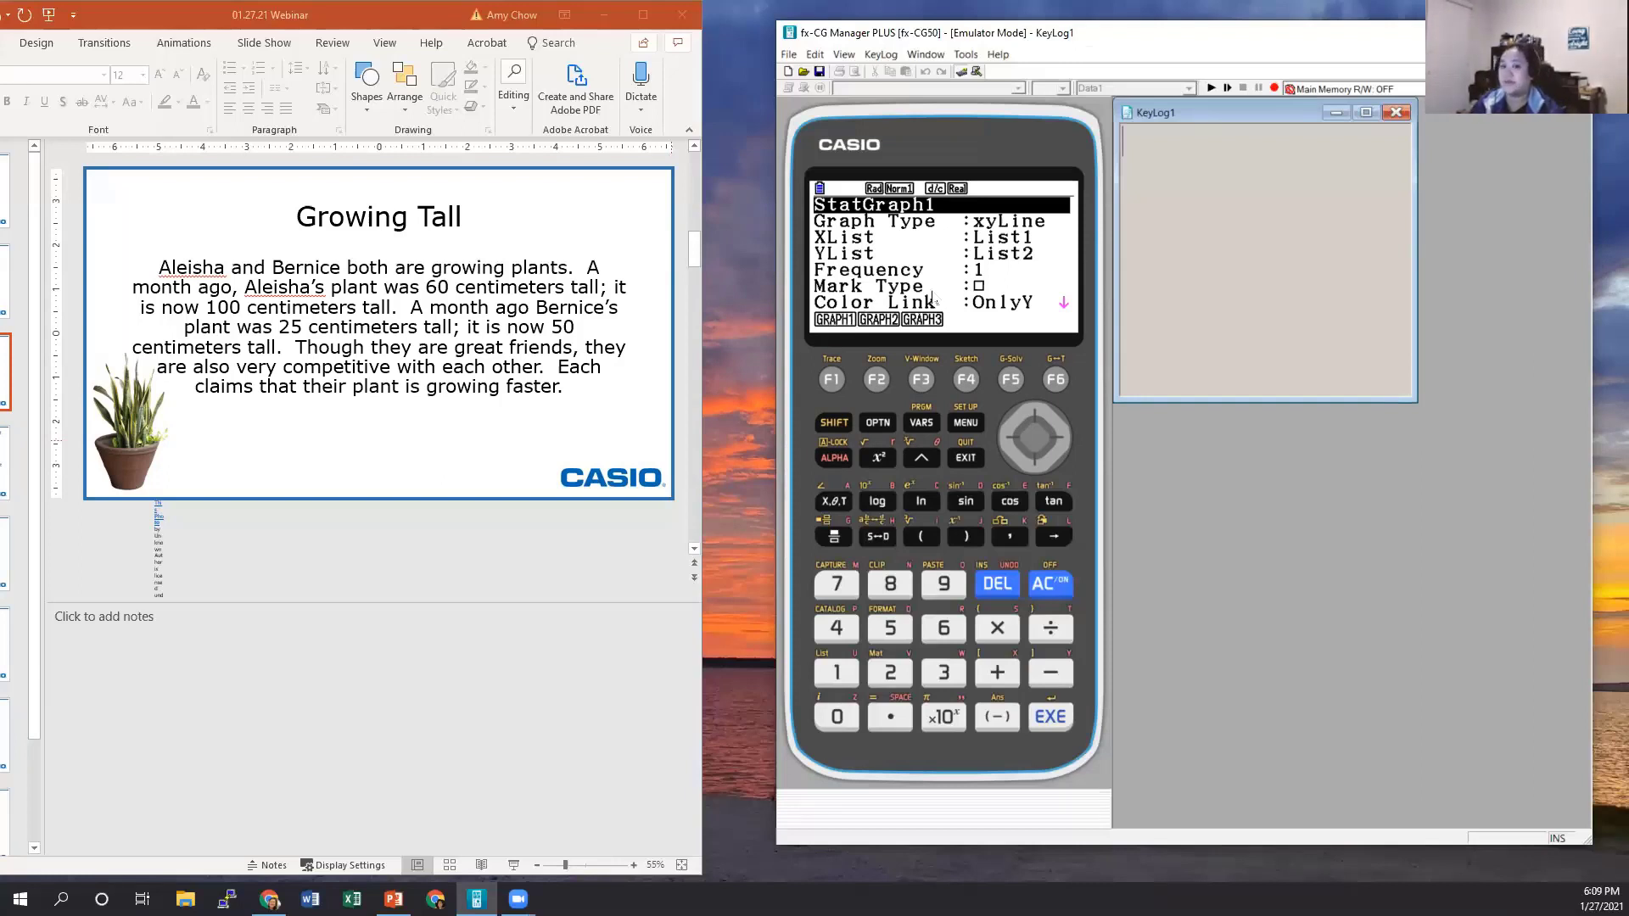
{"action": "left_click", "coordinate": [1032, 465]}
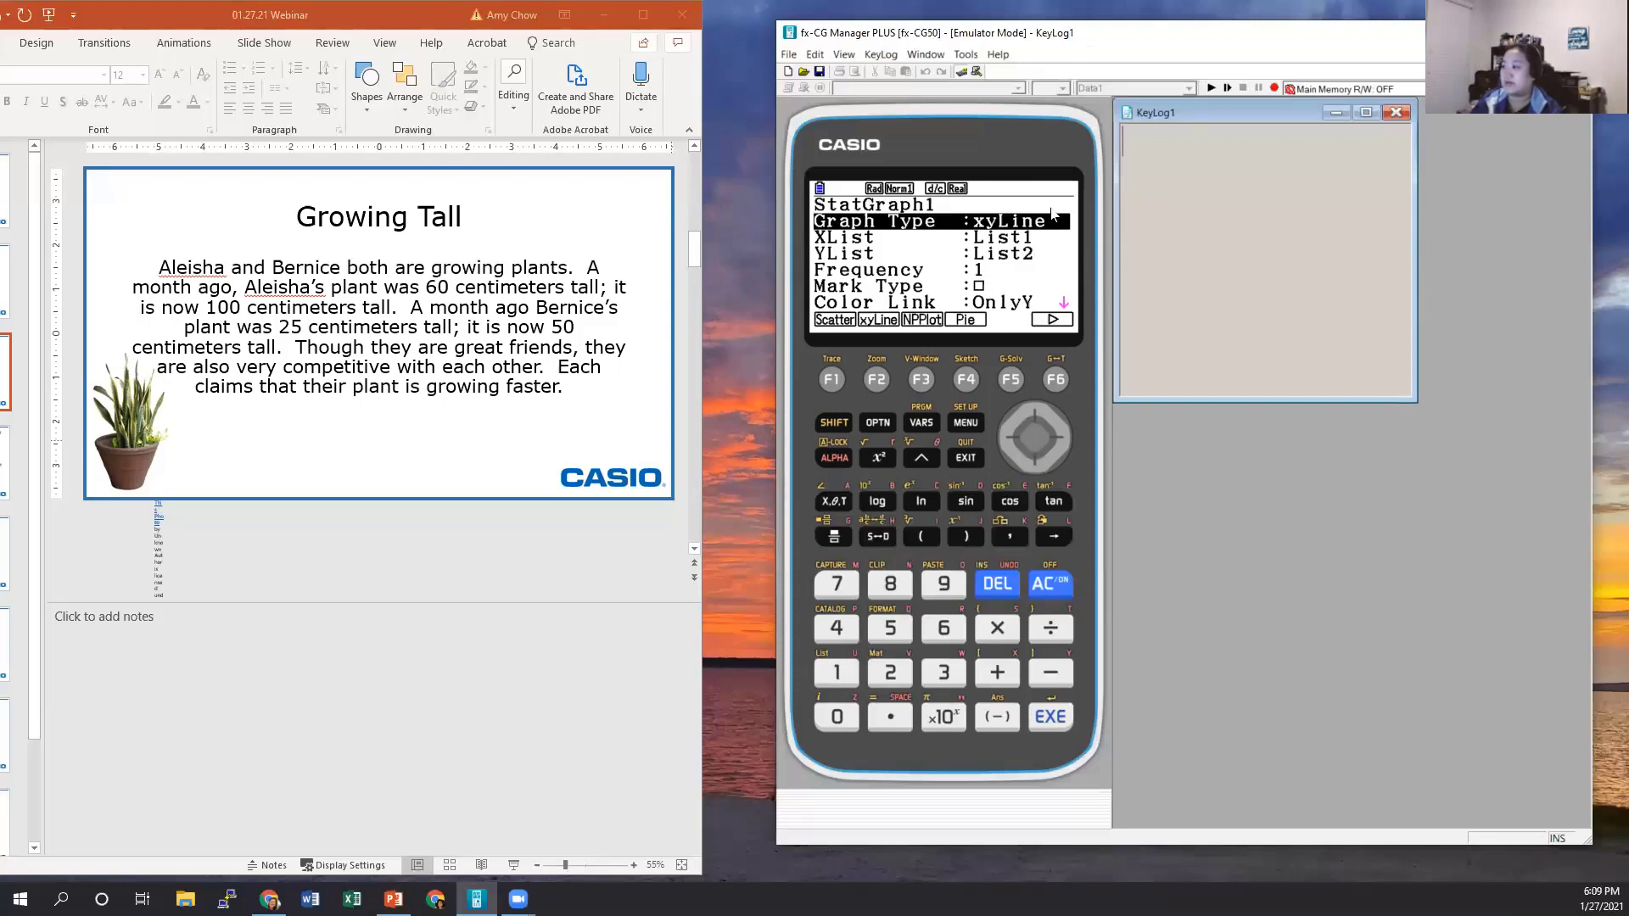
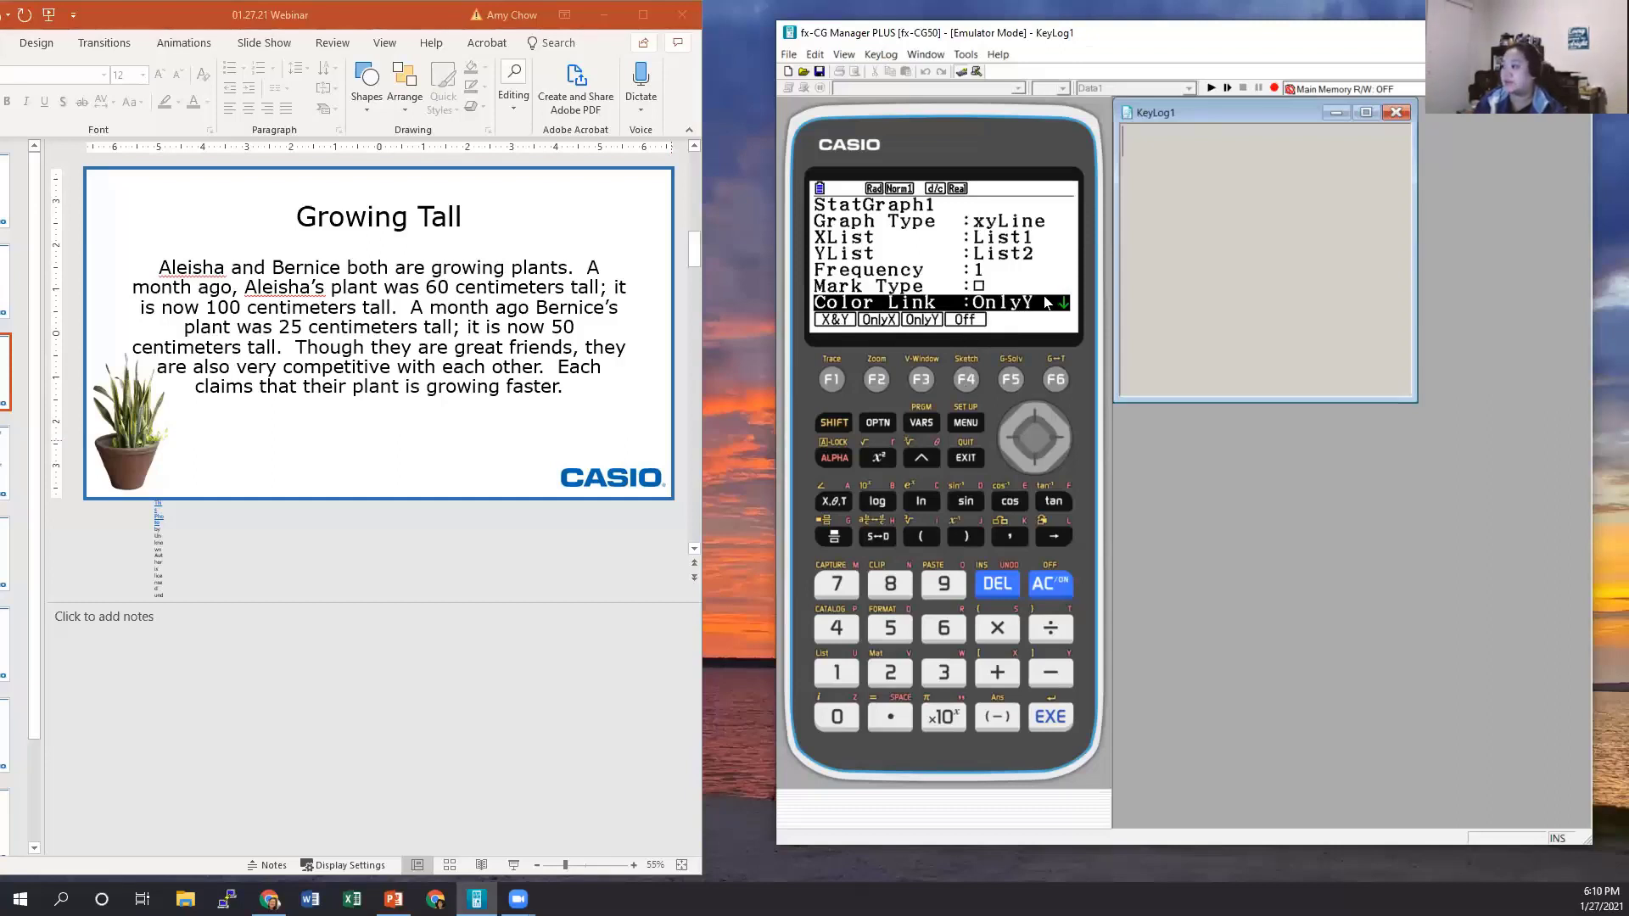
{"action": "left_click", "coordinate": [1034, 406]}
{"action": "left_click", "coordinate": [1035, 407]}
{"action": "left_click", "coordinate": [1035, 406]}
{"action": "left_click", "coordinate": [1034, 406]}
{"action": "left_click", "coordinate": [1035, 406]}
{"action": "left_click", "coordinate": [1035, 406]}
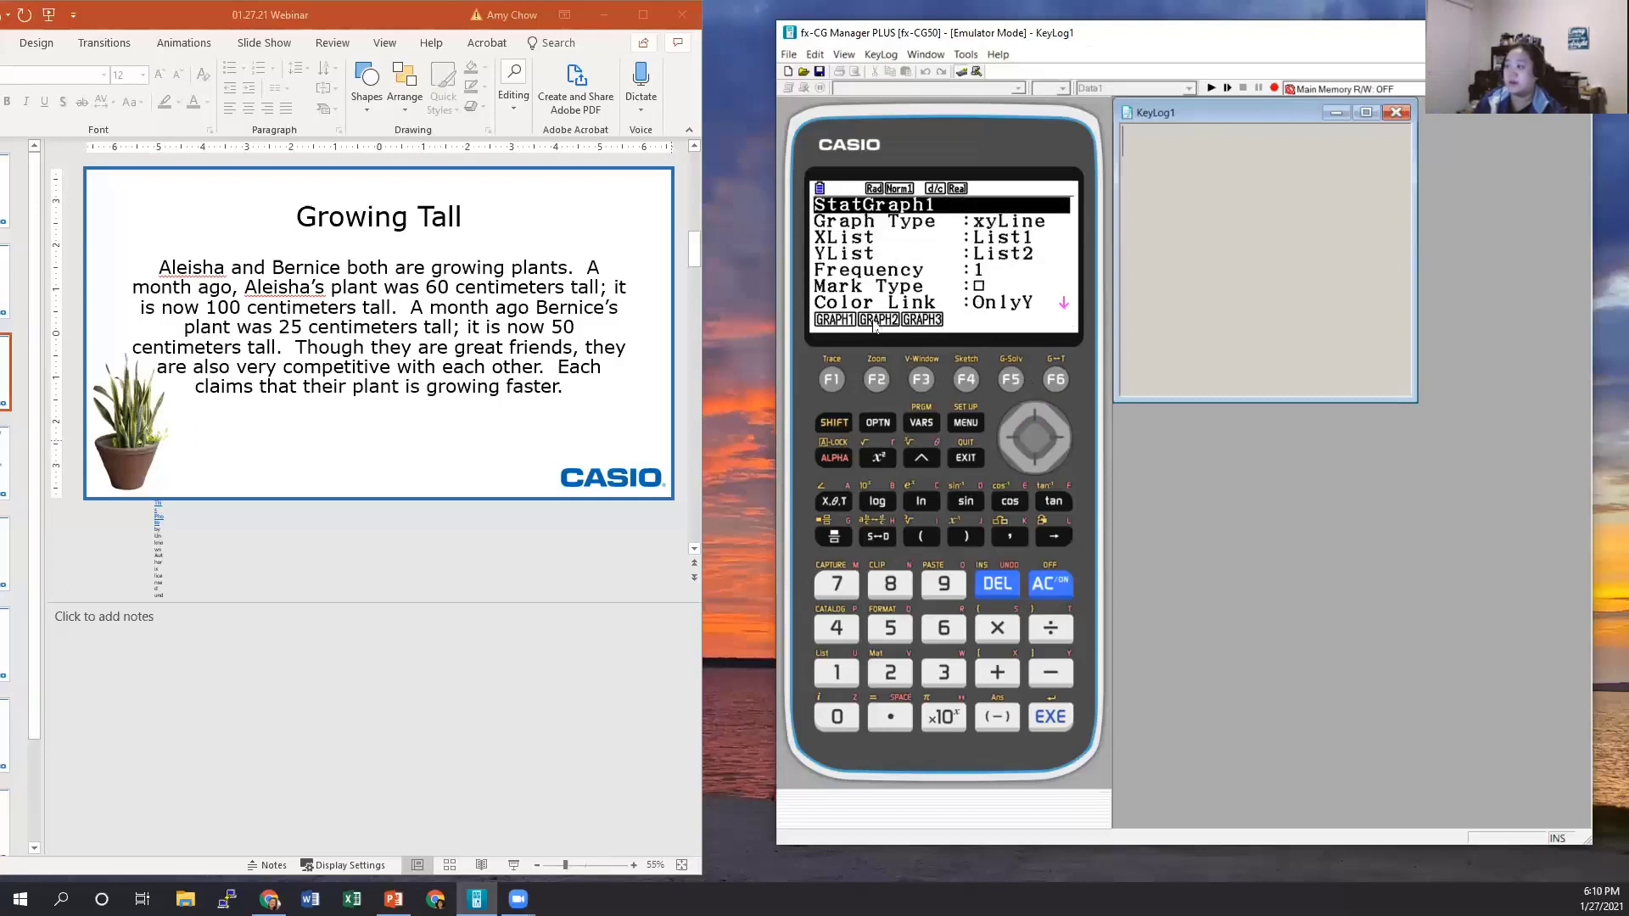
Review the StatGraph2 settings from its graph type down to its colour link, and return to the lists
{"action": "left_click", "coordinate": [879, 381]}
{"action": "left_click", "coordinate": [1034, 464]}
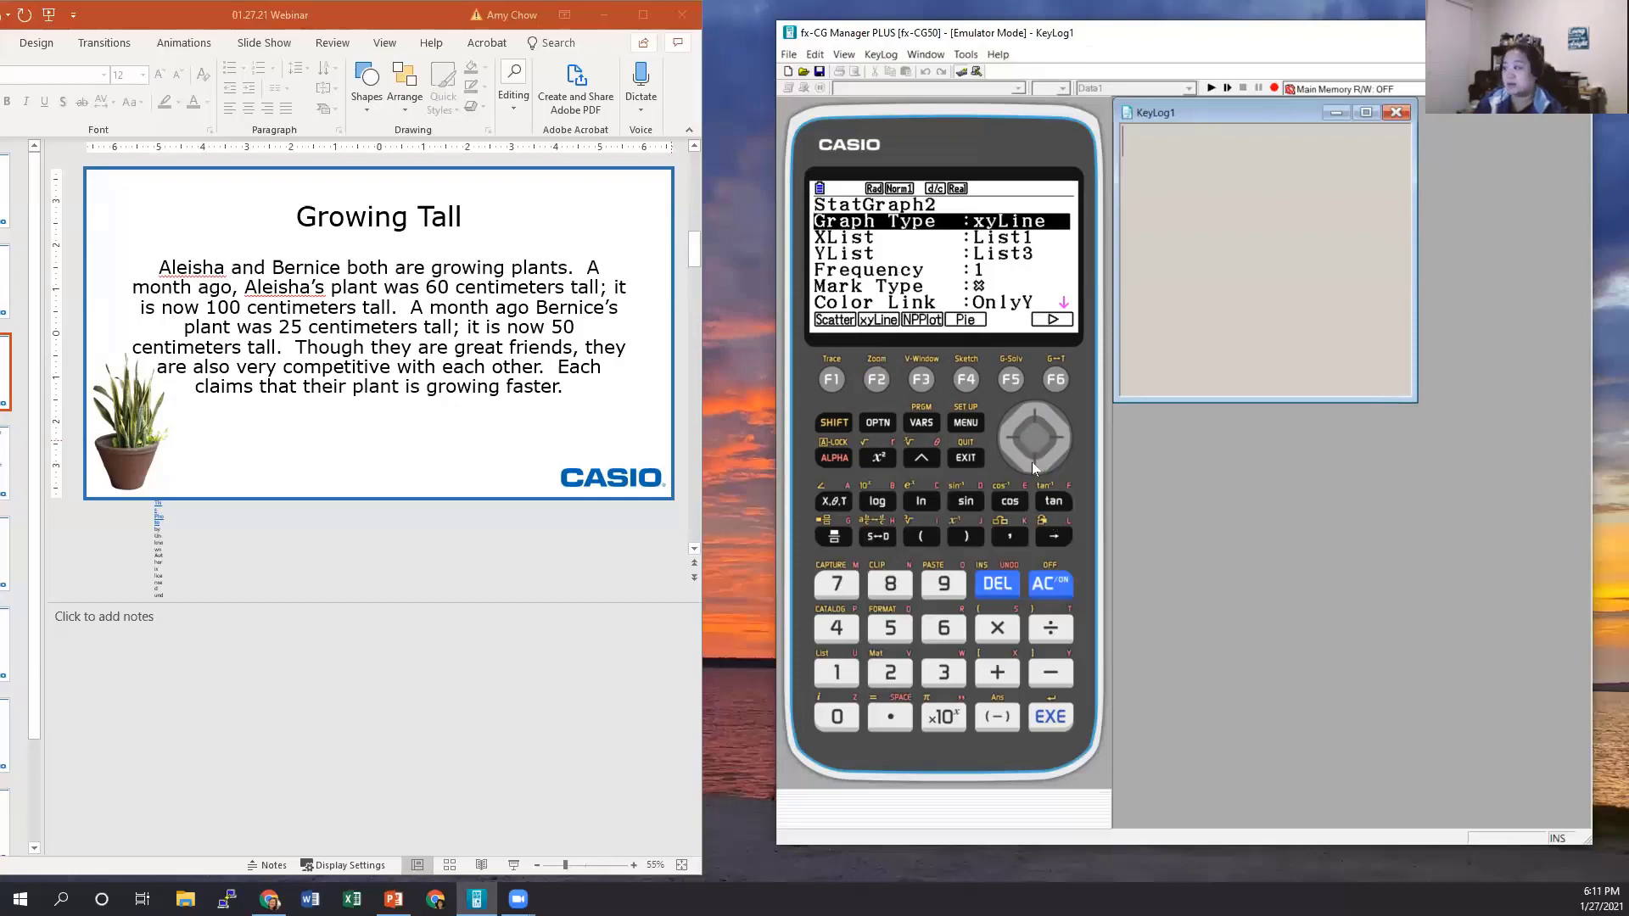
{"action": "left_click", "coordinate": [1032, 462]}
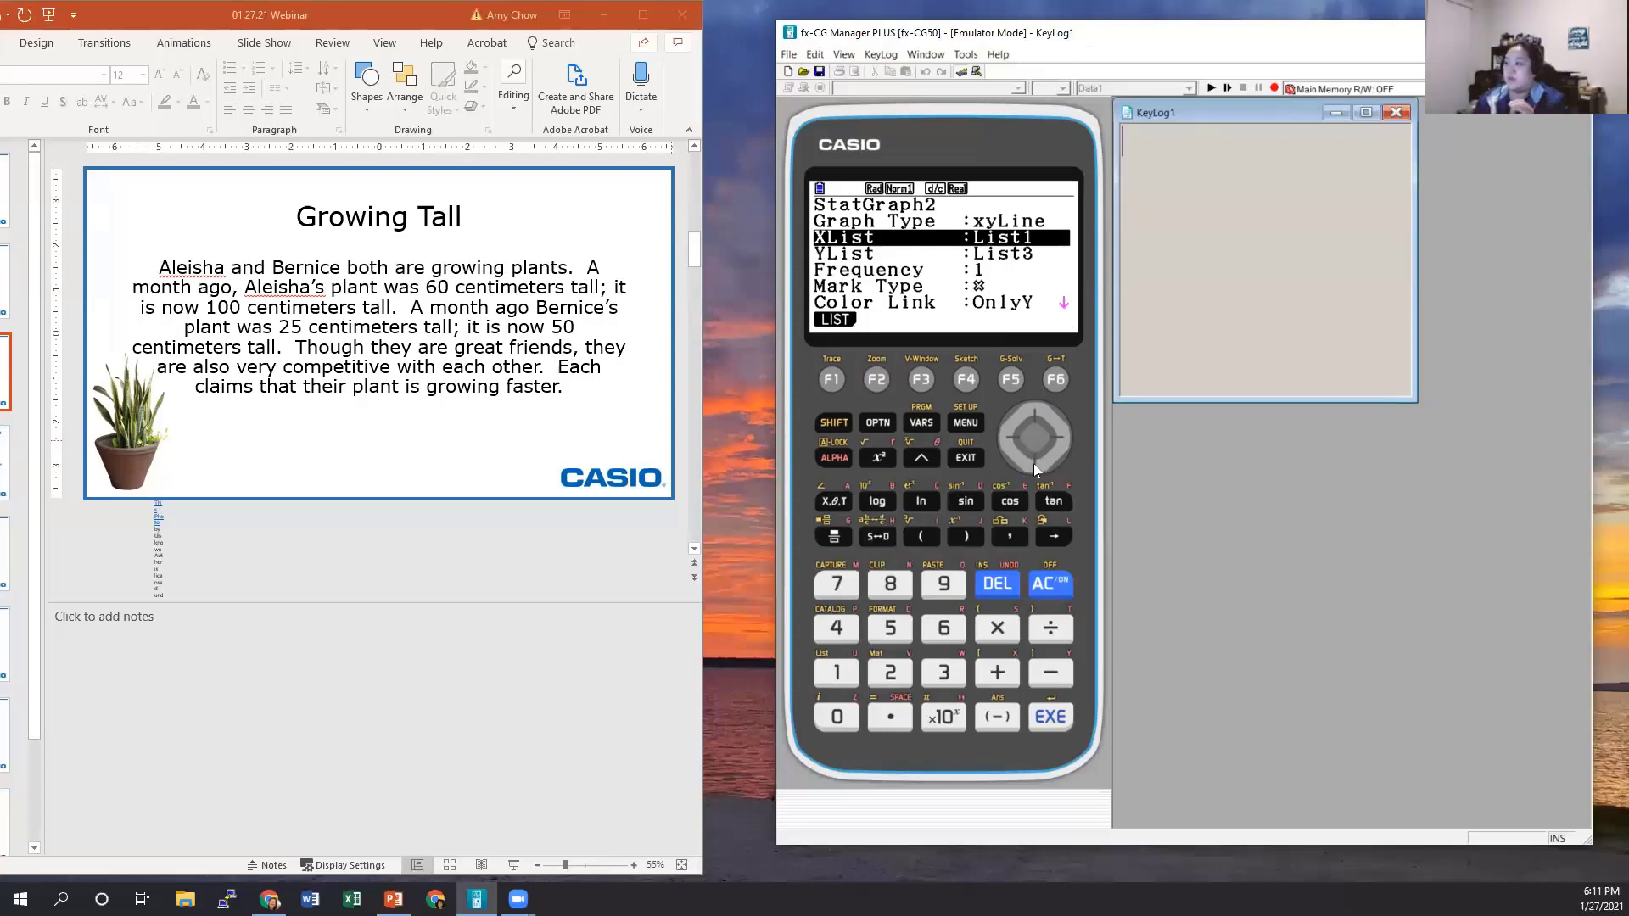
{"action": "left_click", "coordinate": [1033, 464]}
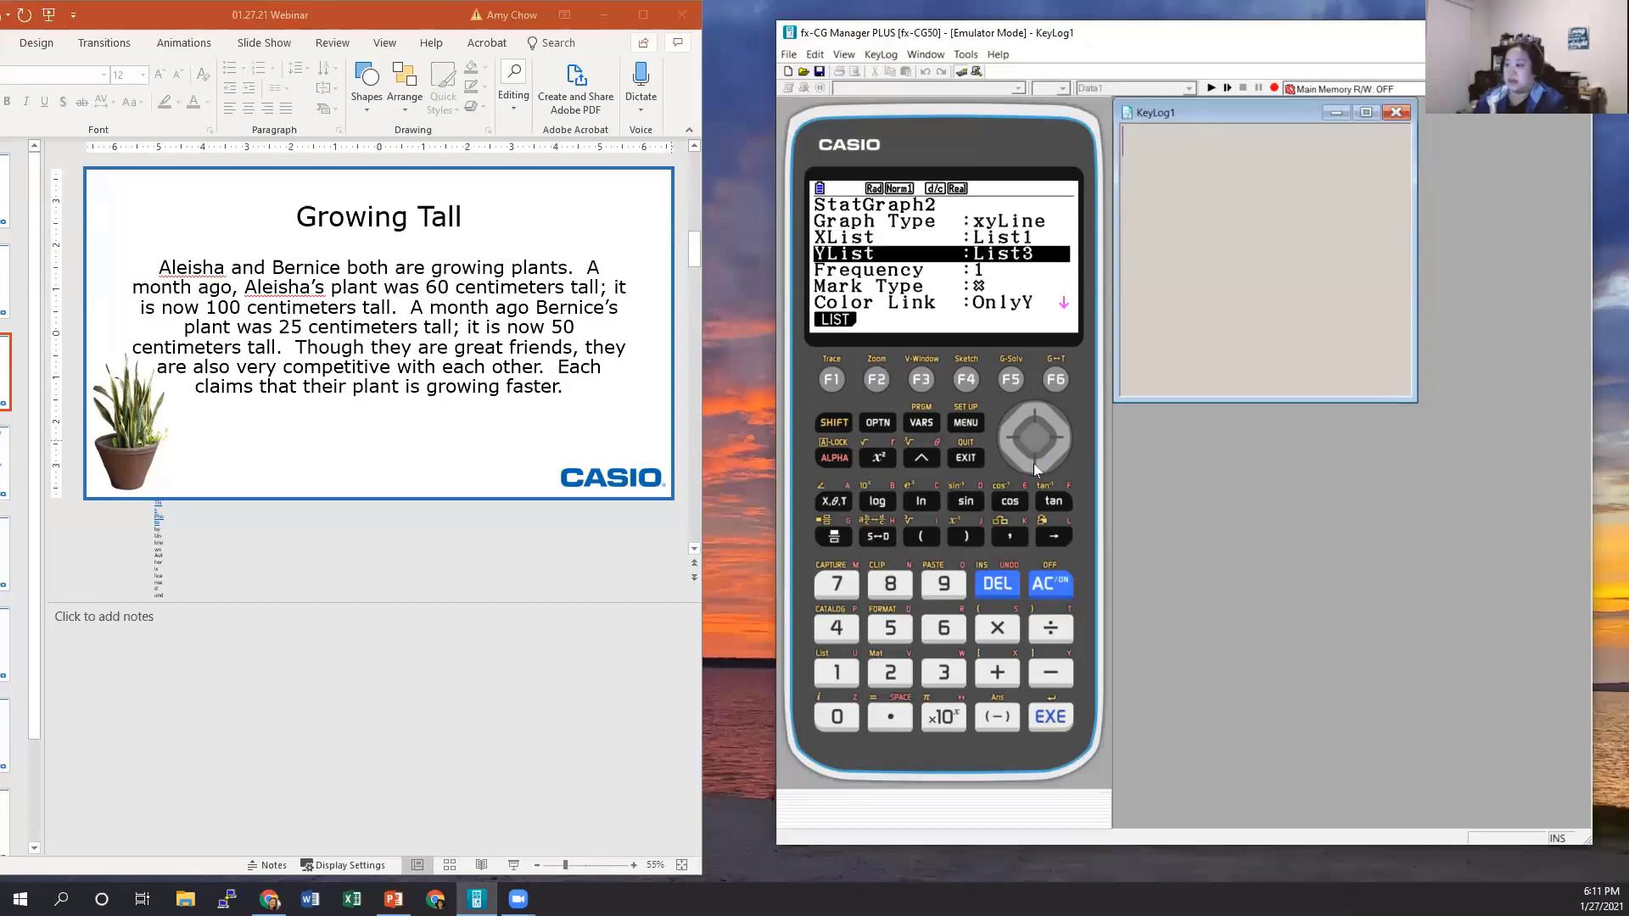
{"action": "left_click", "coordinate": [1033, 464]}
{"action": "left_click", "coordinate": [1034, 465]}
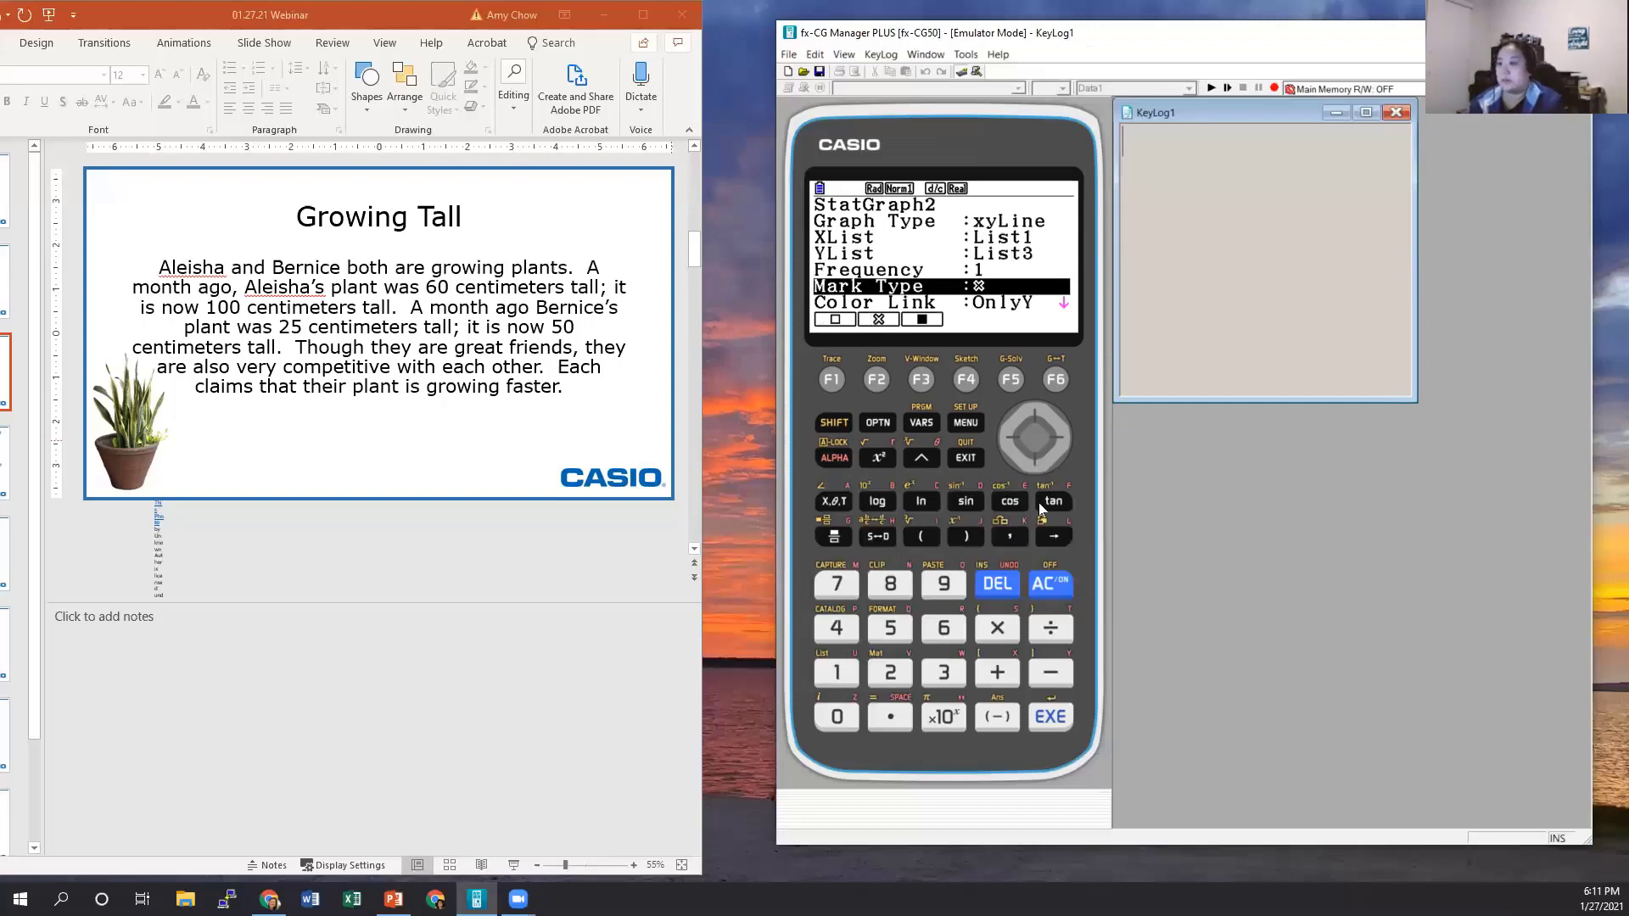
{"action": "left_click", "coordinate": [1031, 467]}
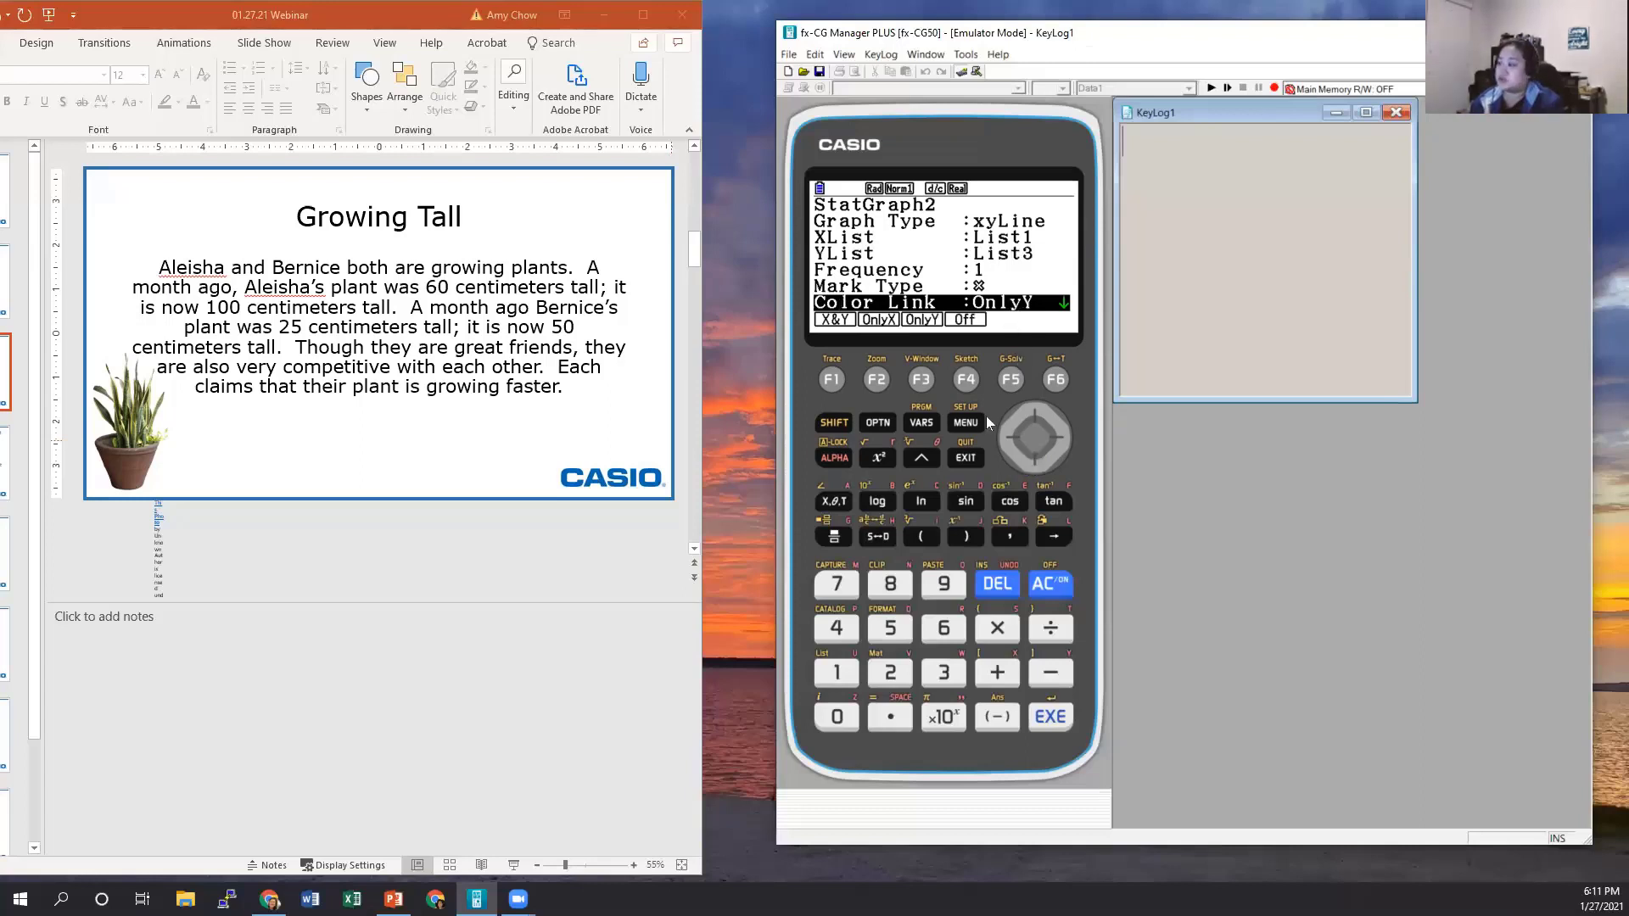
{"action": "left_click", "coordinate": [967, 458]}
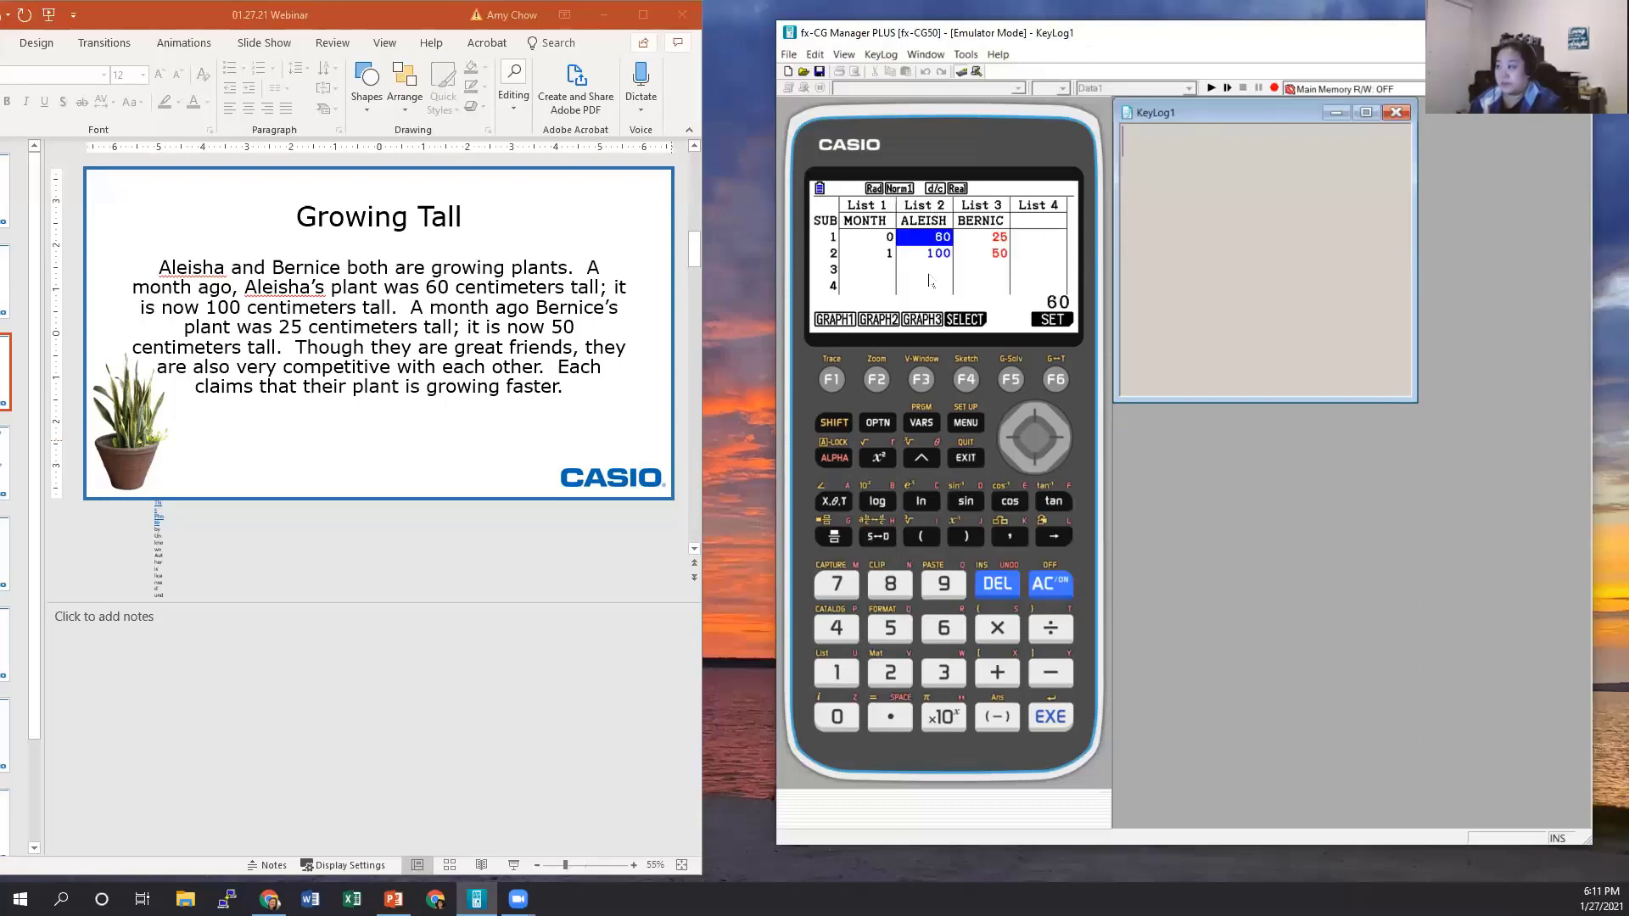
Check the draw on/off selection for StatGraph1 and StatGraph2
{"action": "left_click", "coordinate": [964, 379]}
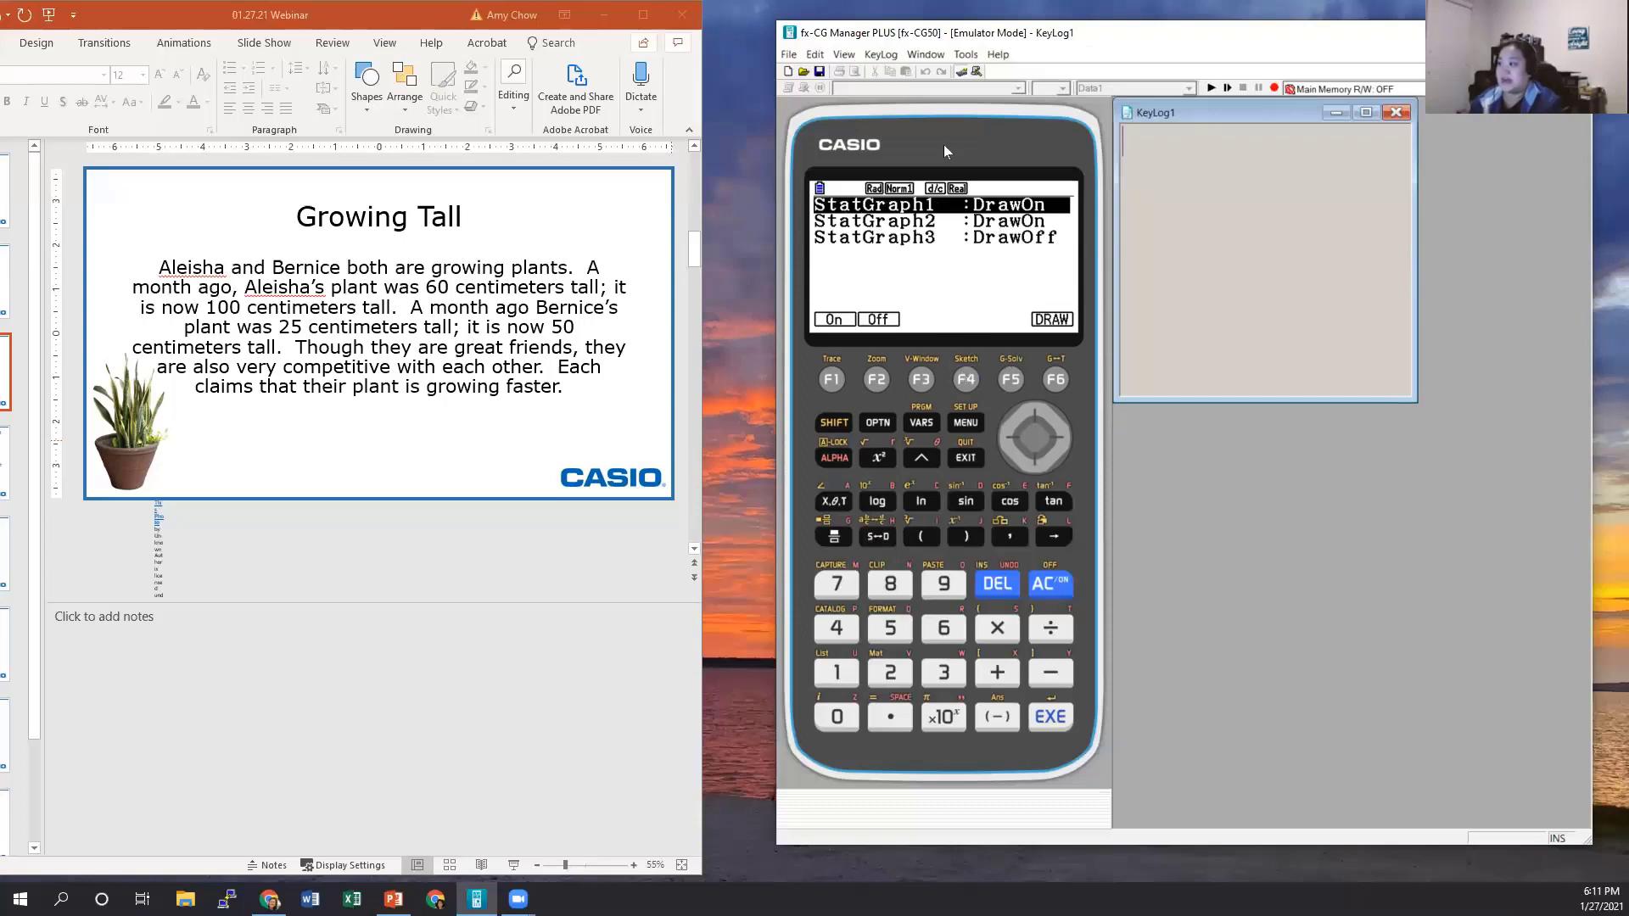
{"action": "left_click", "coordinate": [1034, 469]}
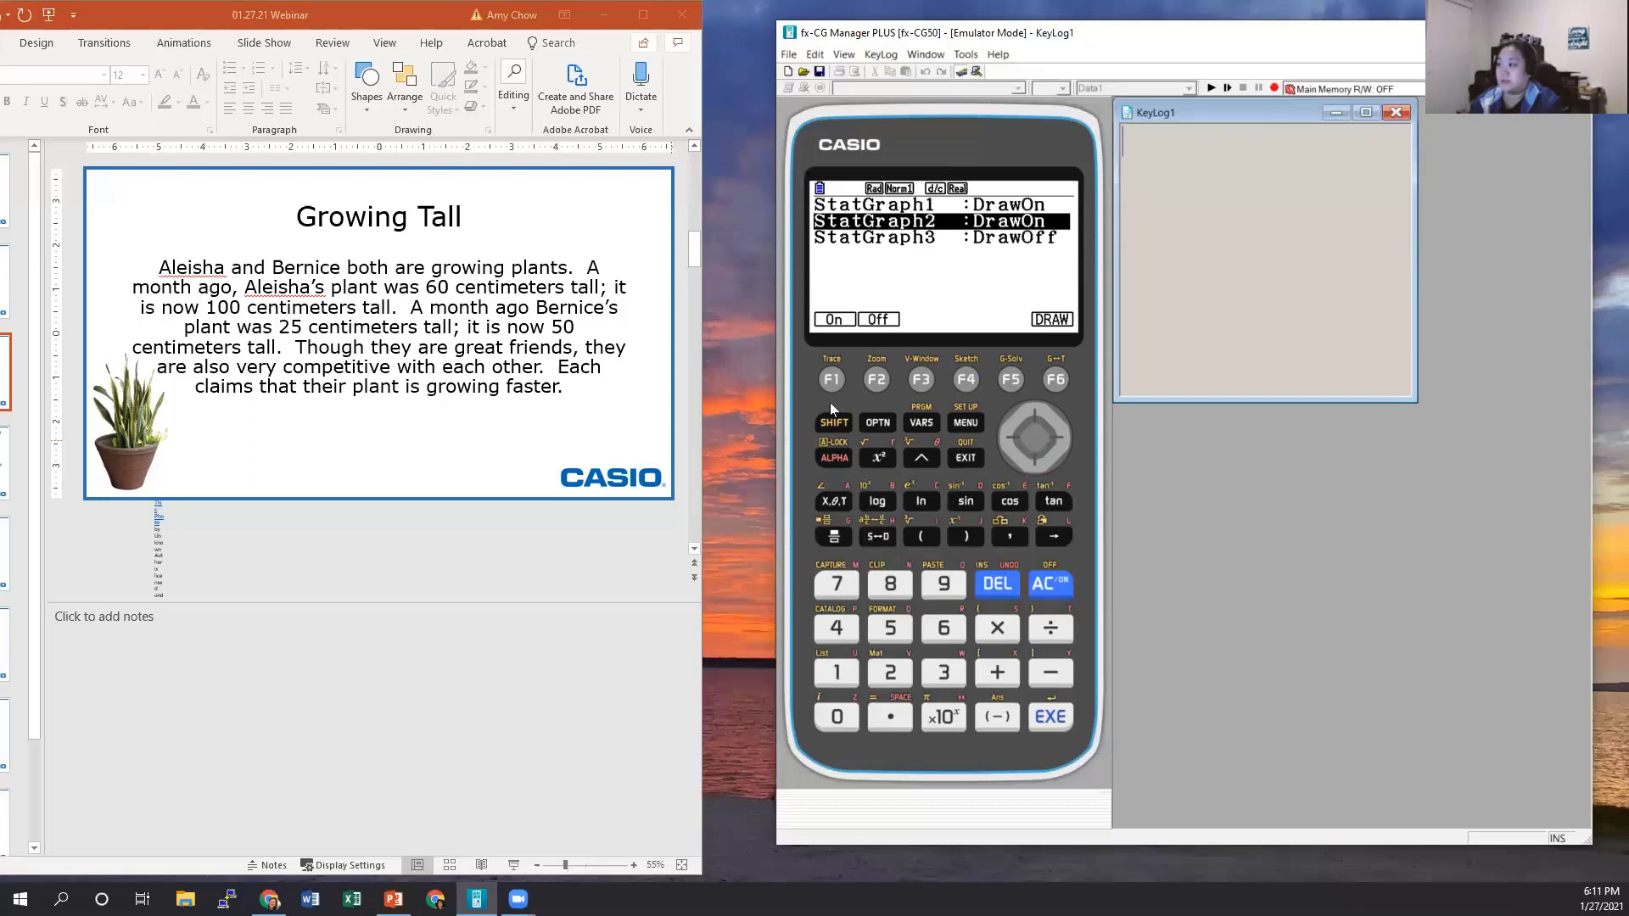
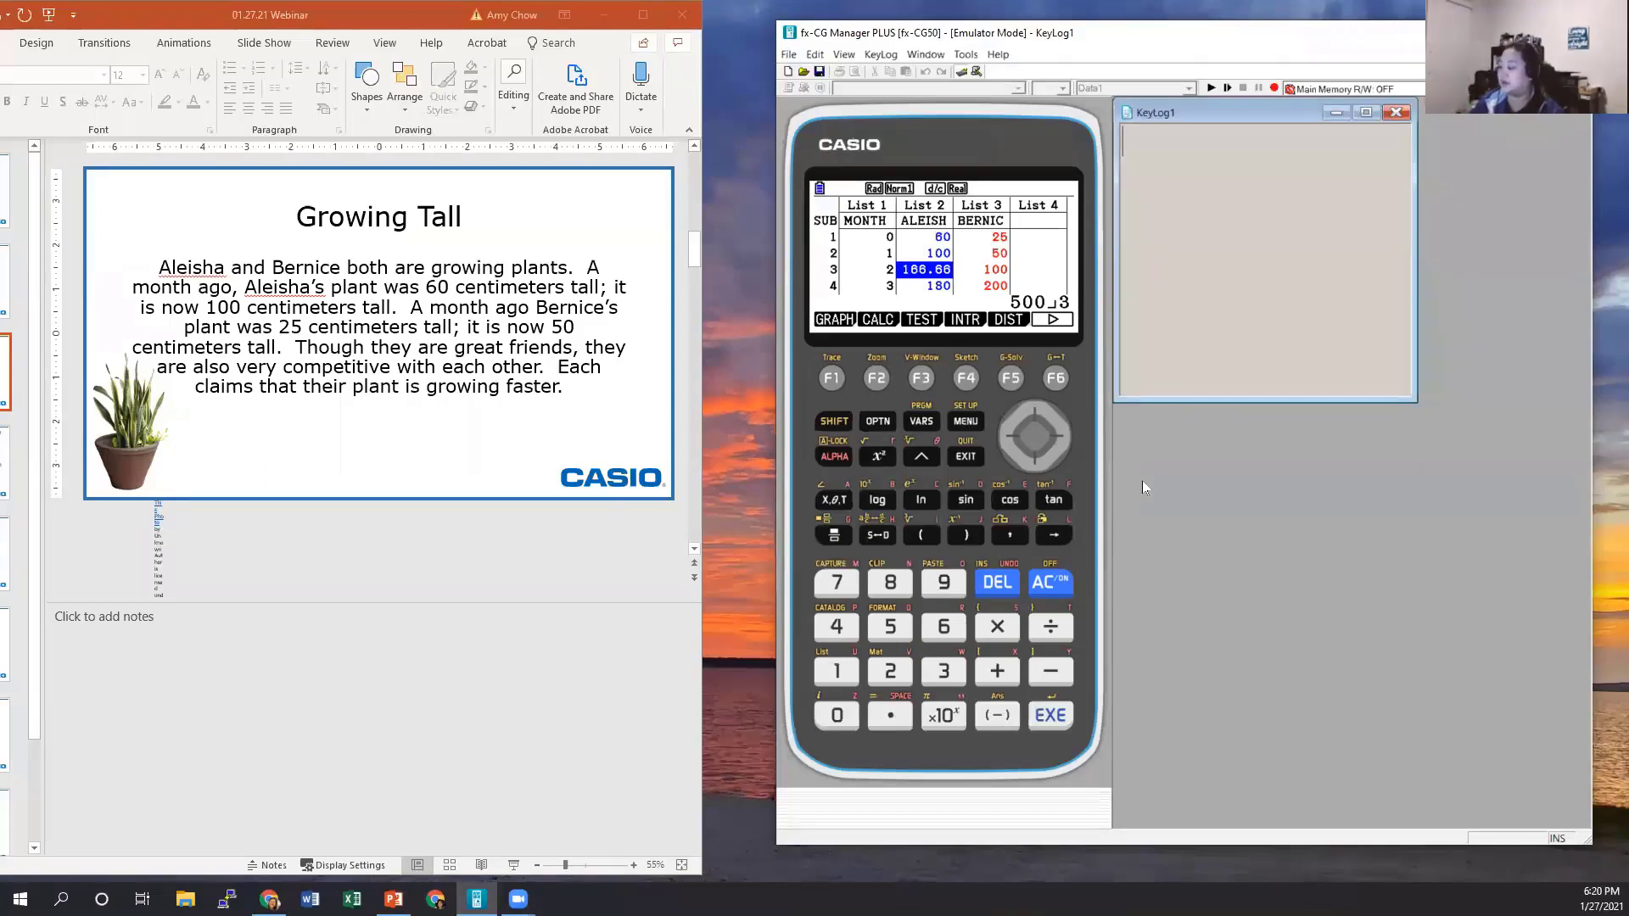
Set the fourth value of List 2 to (500⌟3)(1⌟2⌟3), multiplying the preceding value's fraction by one and two thirds
{"action": "key", "text": "Down"}
{"action": "type", "text": "(500"}
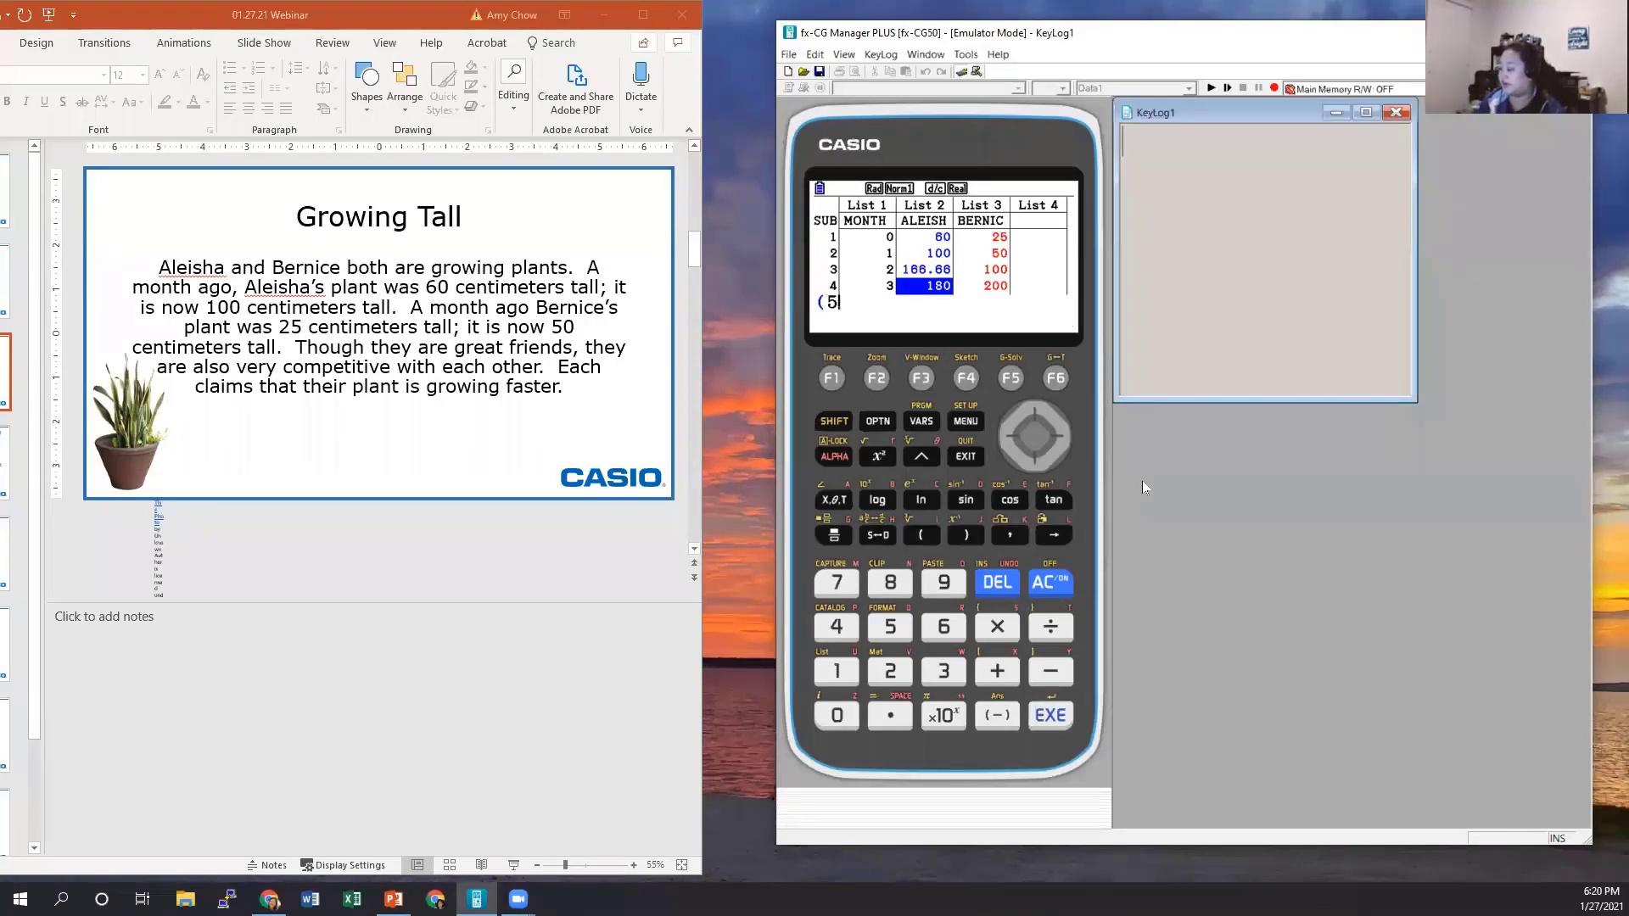
{"action": "left_click", "coordinate": [833, 536]}
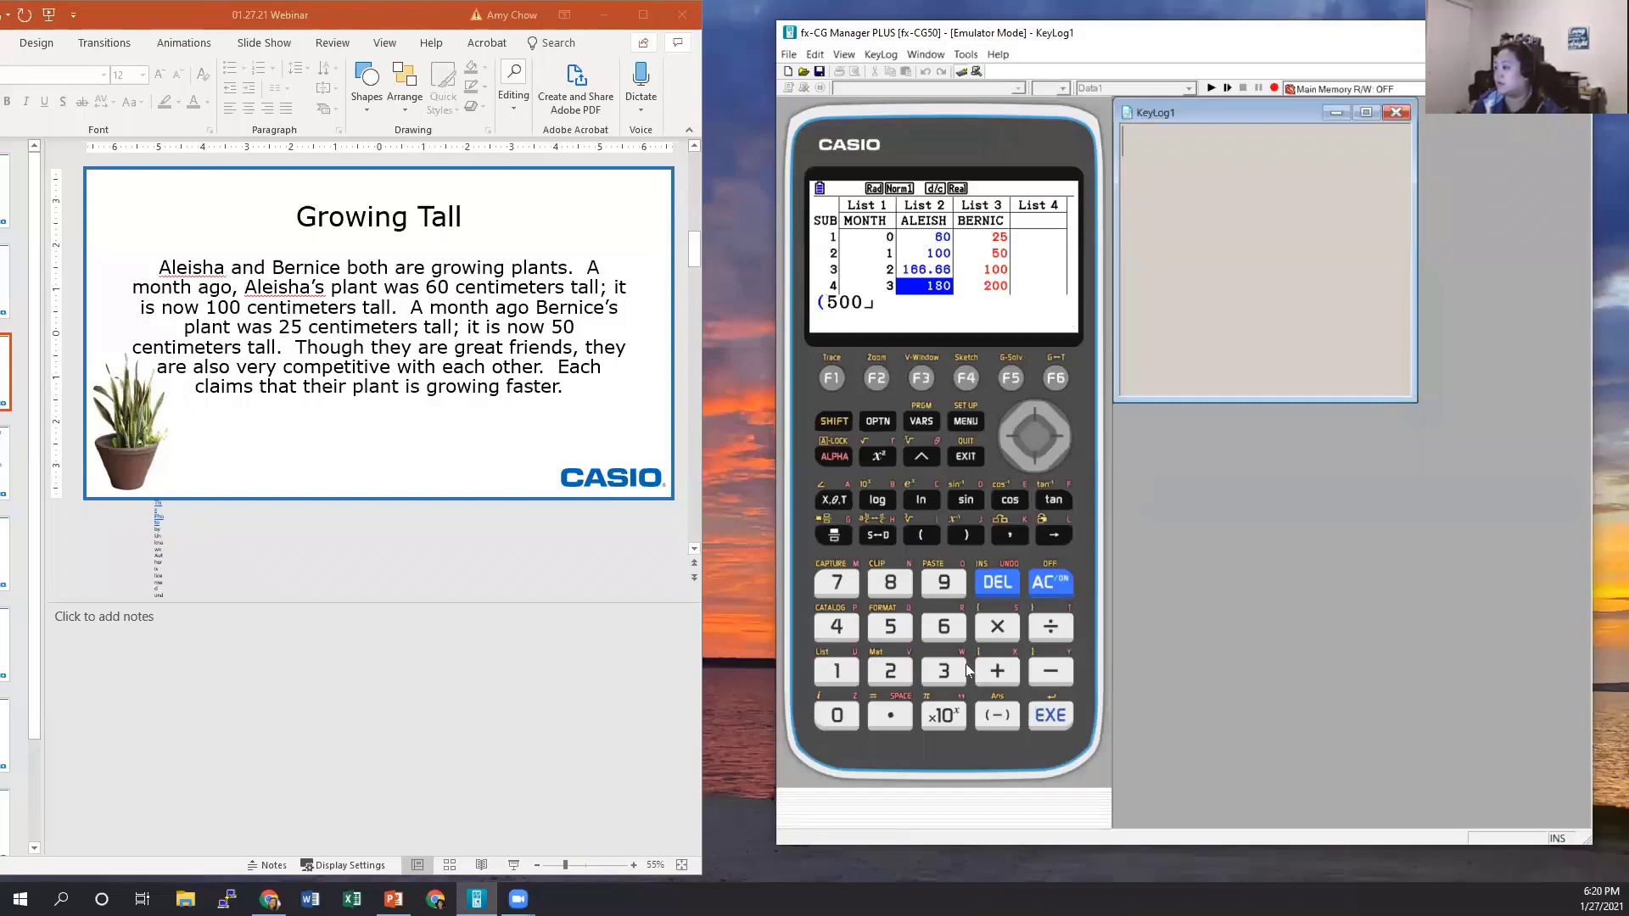
{"action": "left_click", "coordinate": [957, 668]}
{"action": "left_click", "coordinate": [955, 535]}
{"action": "left_click", "coordinate": [922, 534]}
{"action": "left_click", "coordinate": [836, 672]}
{"action": "left_click", "coordinate": [833, 534]}
{"action": "left_click", "coordinate": [889, 671]}
{"action": "left_click", "coordinate": [840, 536]}
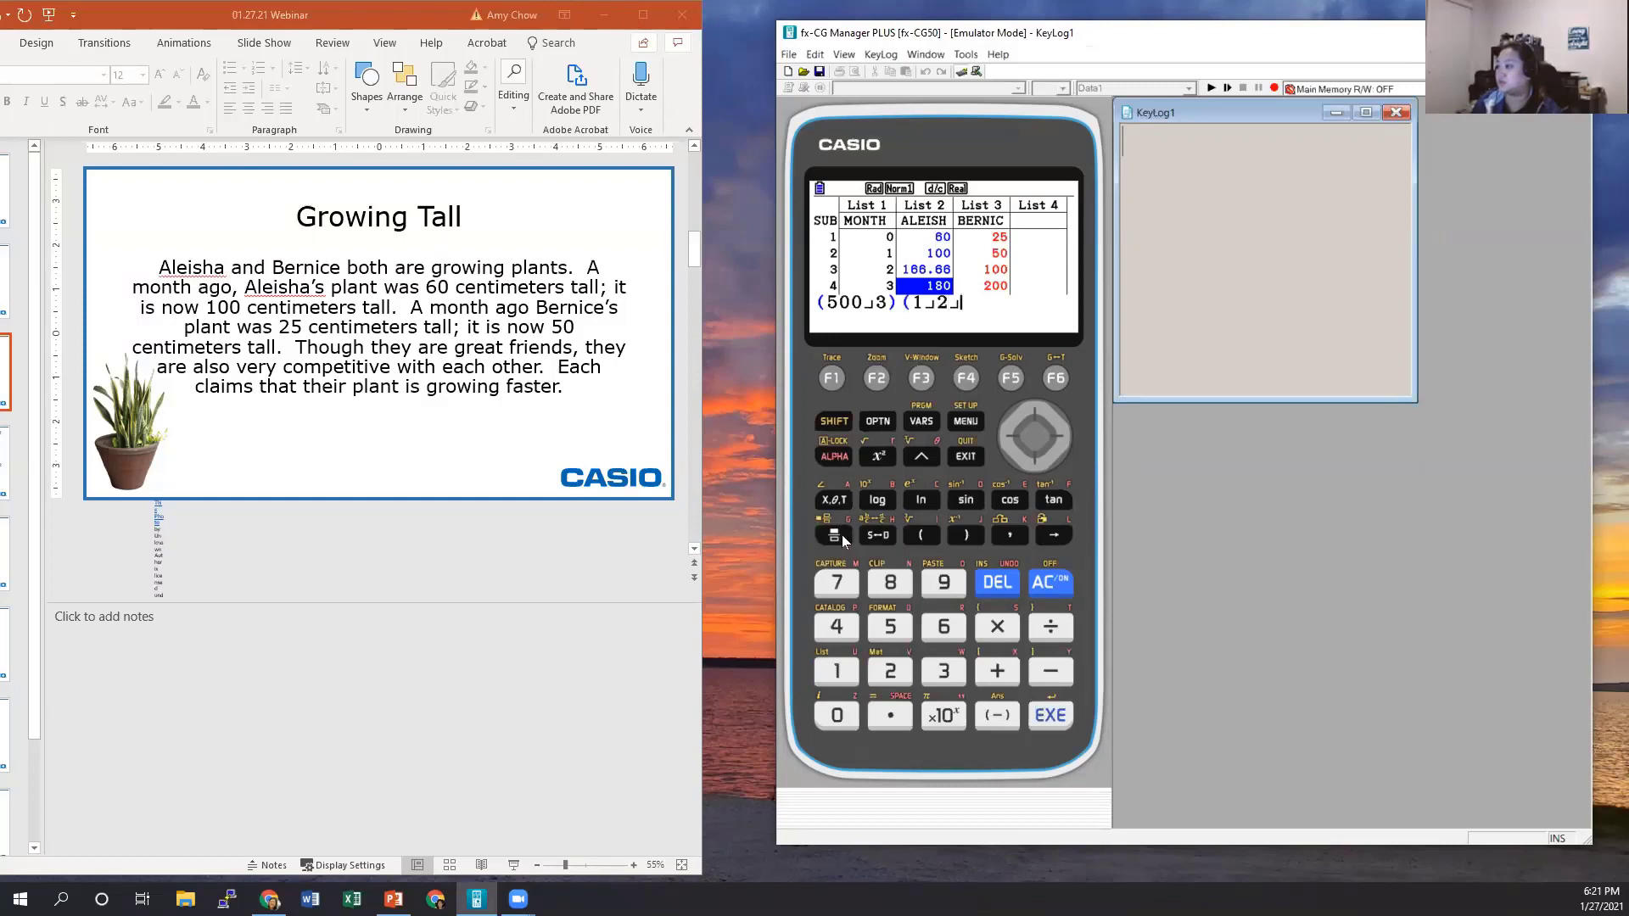
{"action": "left_click", "coordinate": [948, 676]}
{"action": "left_click", "coordinate": [964, 537]}
{"action": "left_click", "coordinate": [1062, 718]}
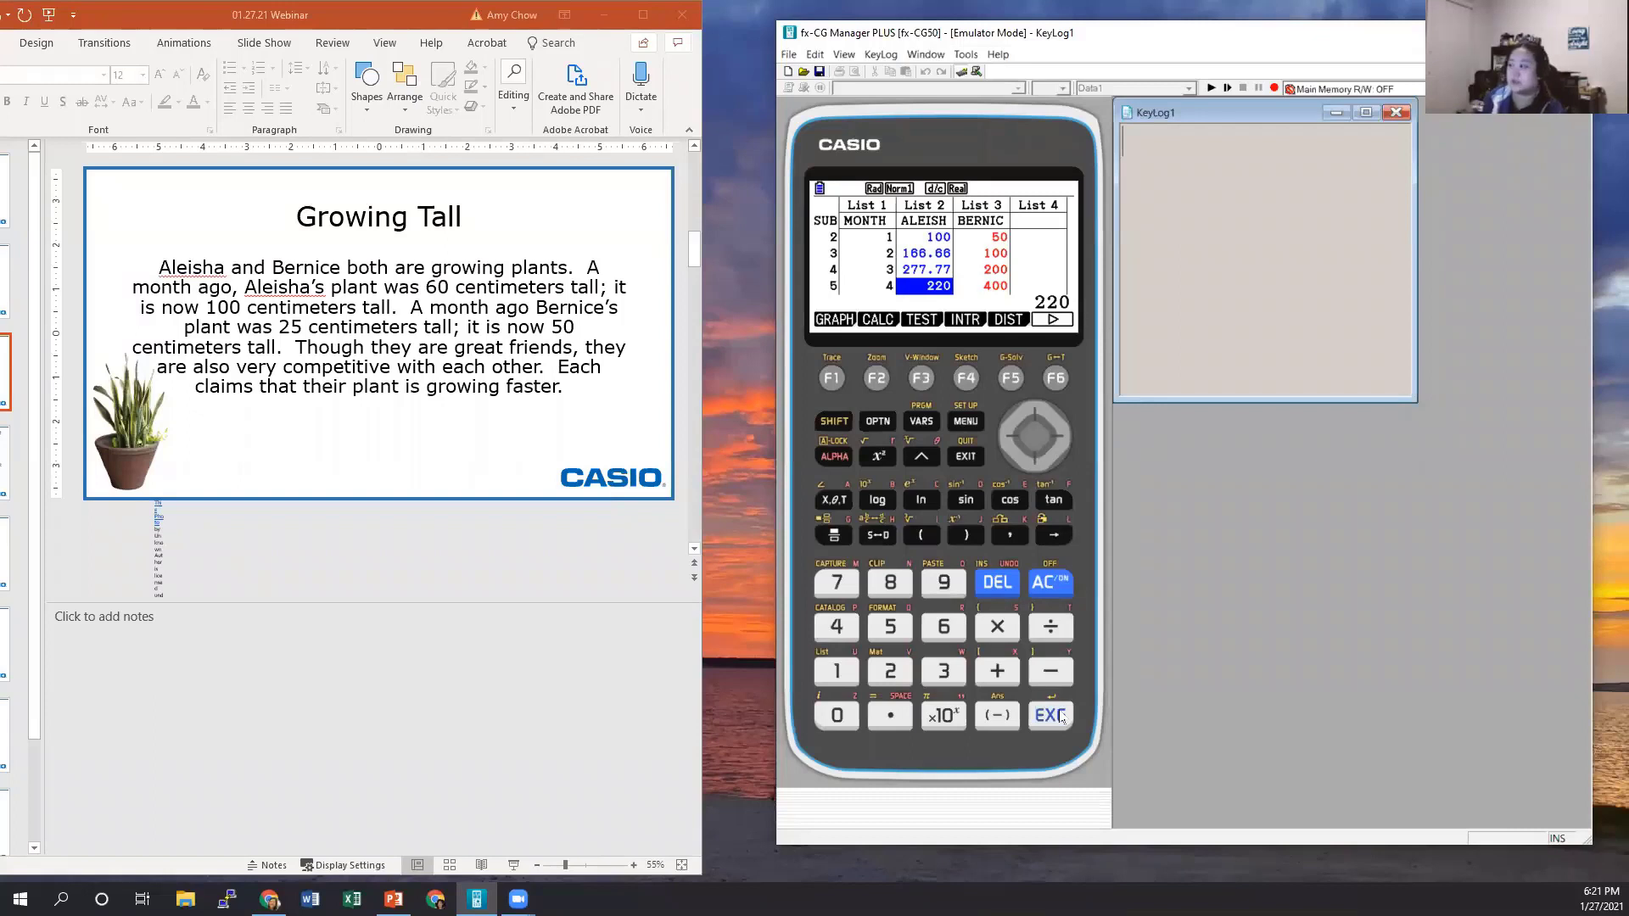
Check the fourth value's exact fraction and set the fifth value of List 2 to (2500⌟9)(1⌟2⌟3)
{"action": "key", "text": "Up"}
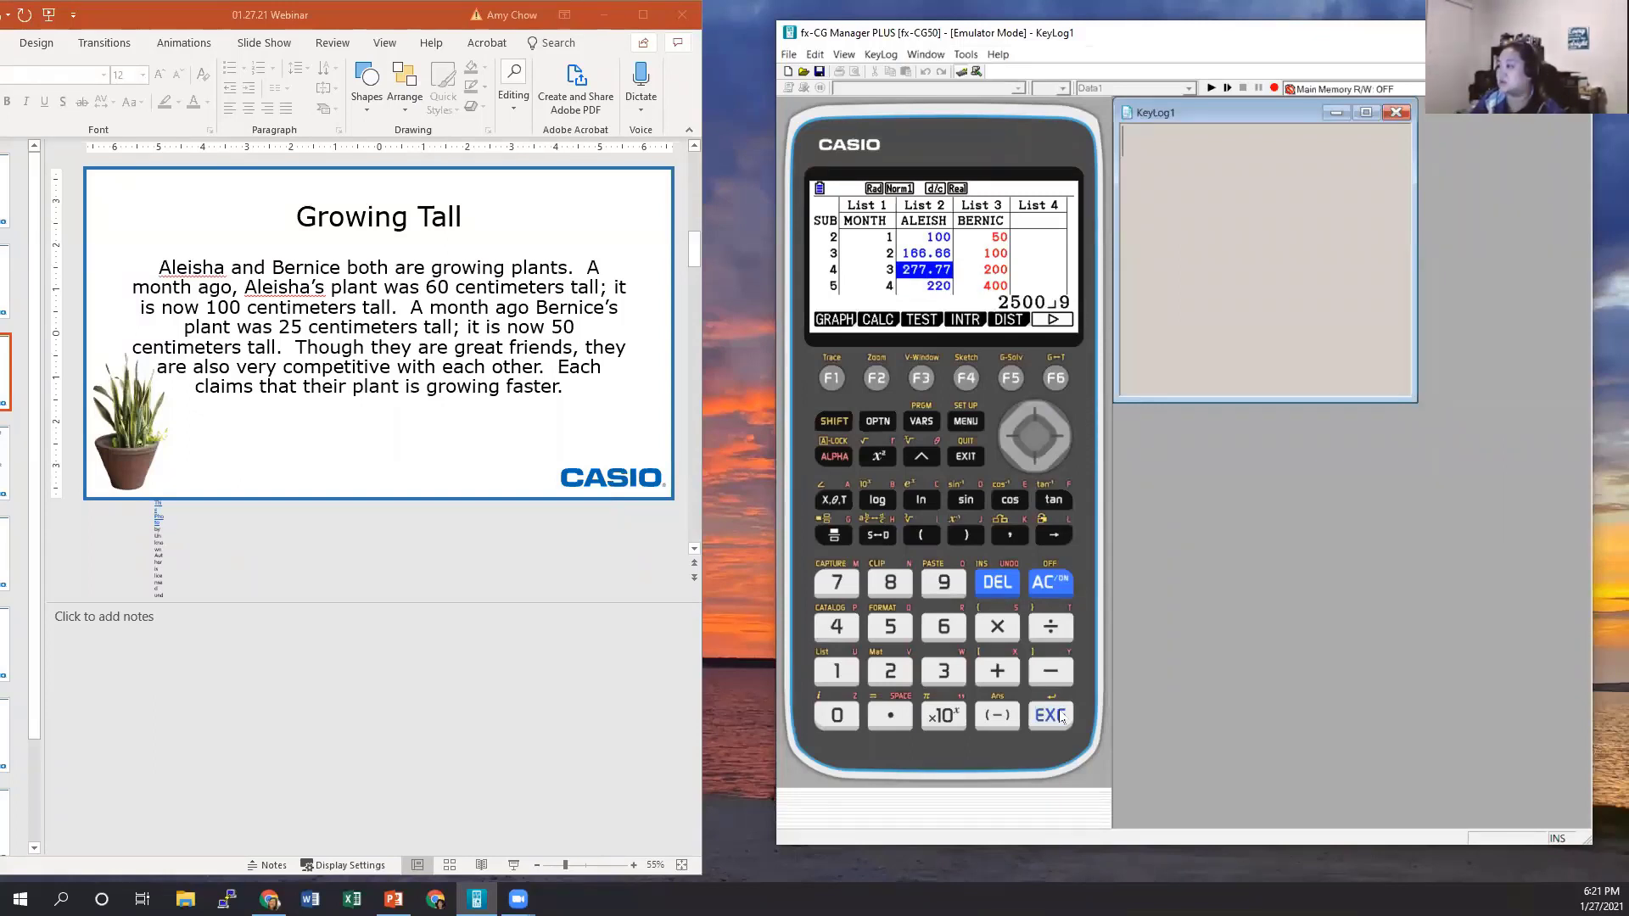
{"action": "key", "text": "Down"}
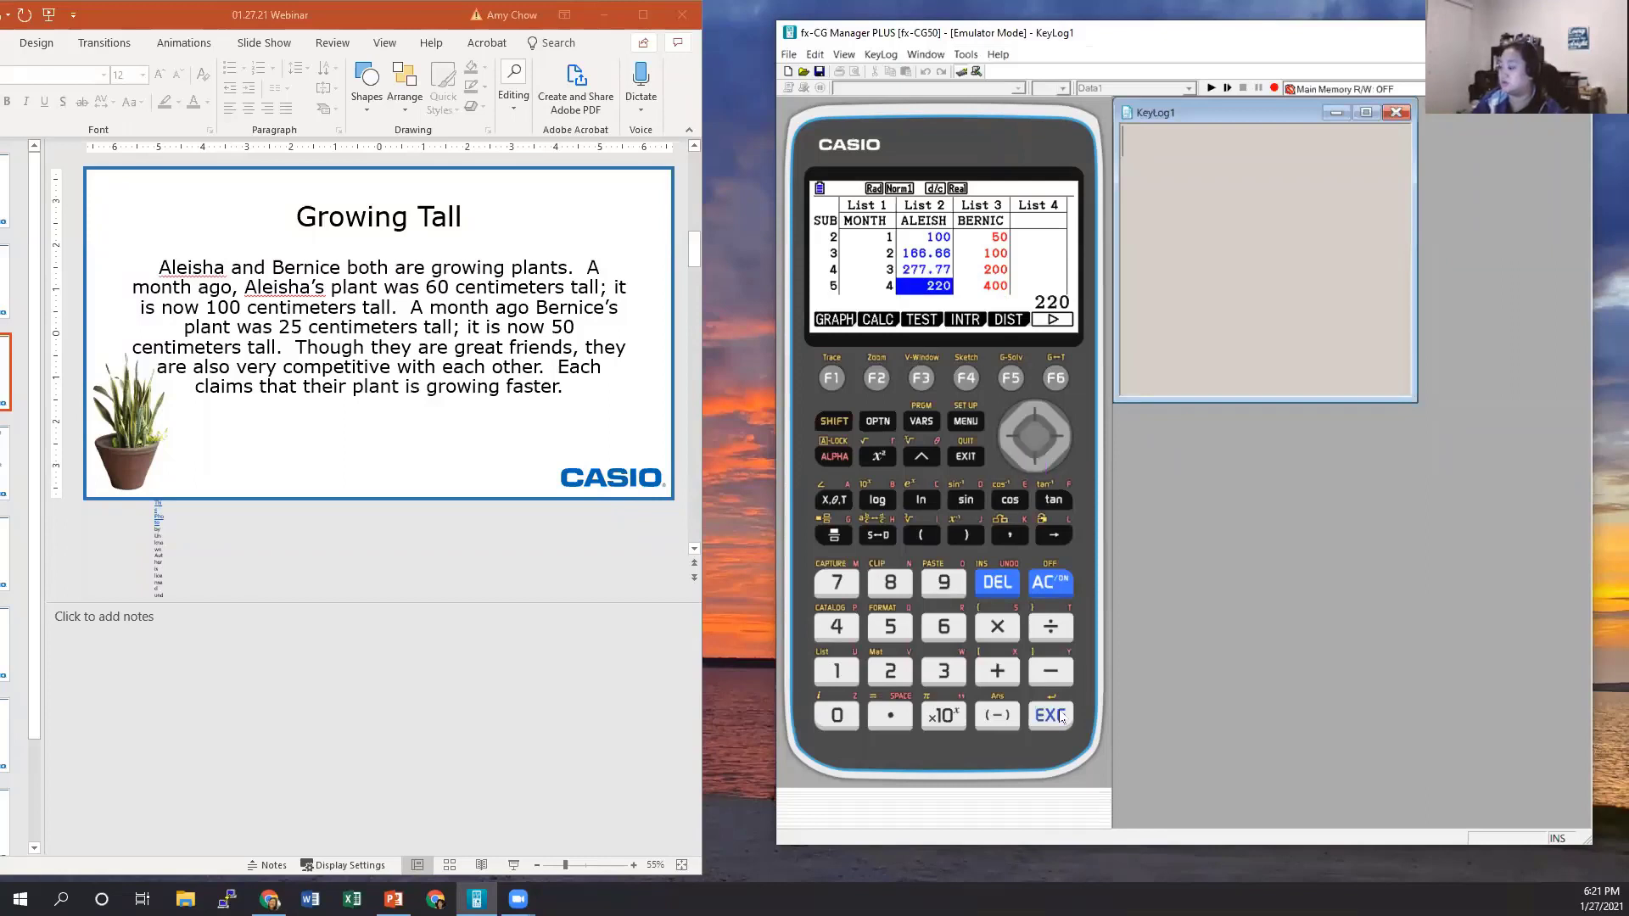
{"action": "type", "text": "(2500"}
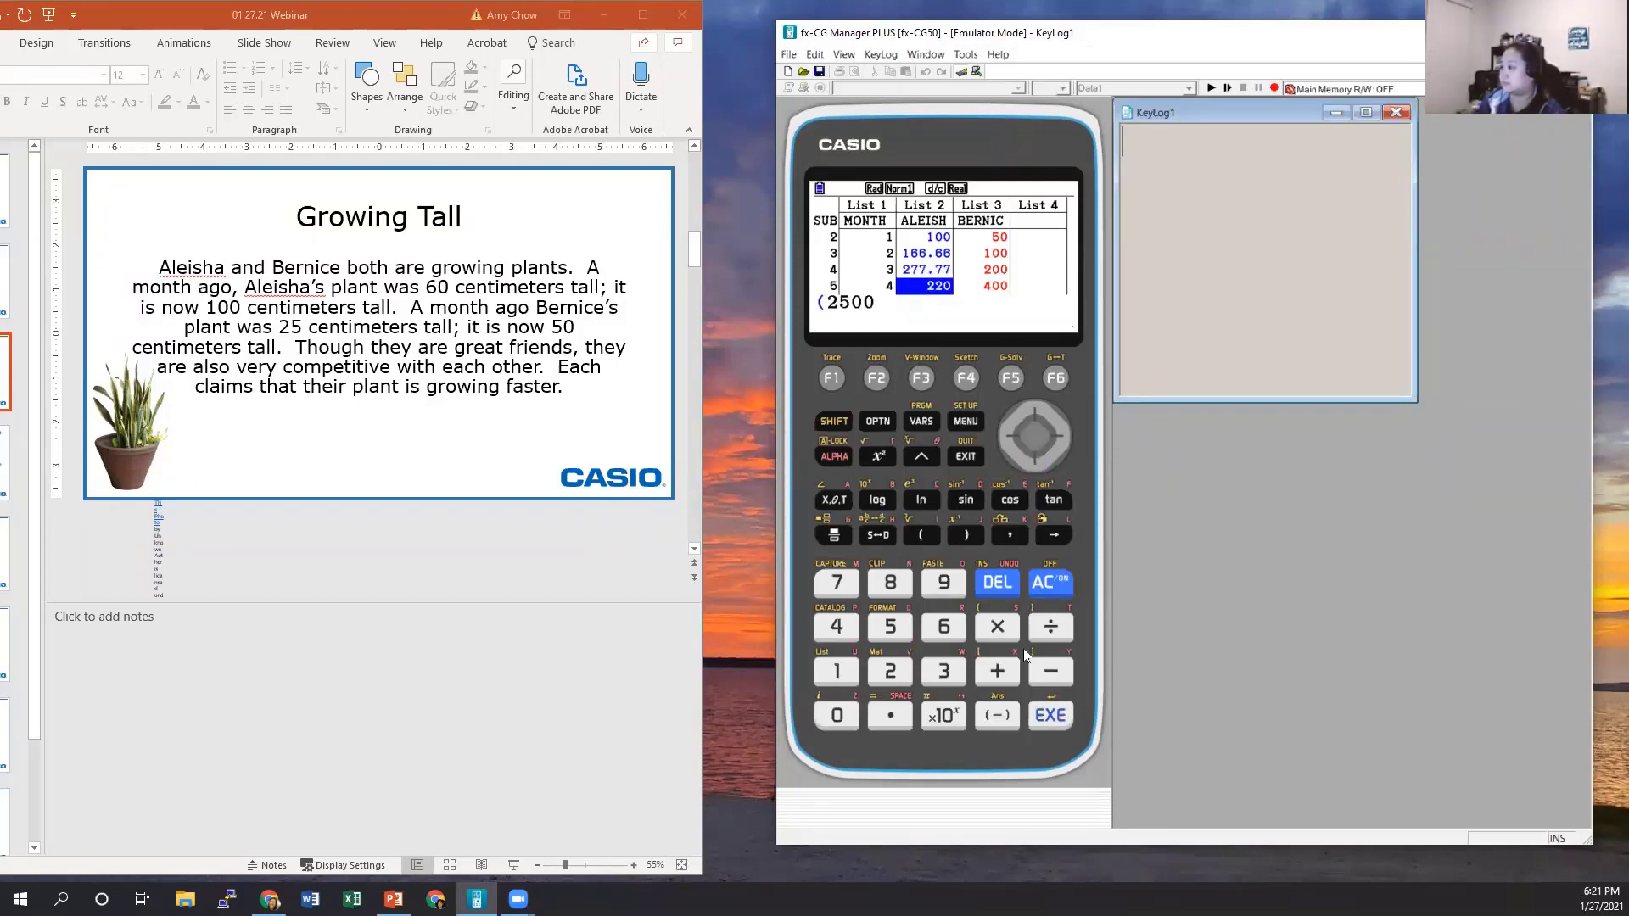
{"action": "left_click", "coordinate": [834, 536]}
{"action": "type", "text": "9)("}
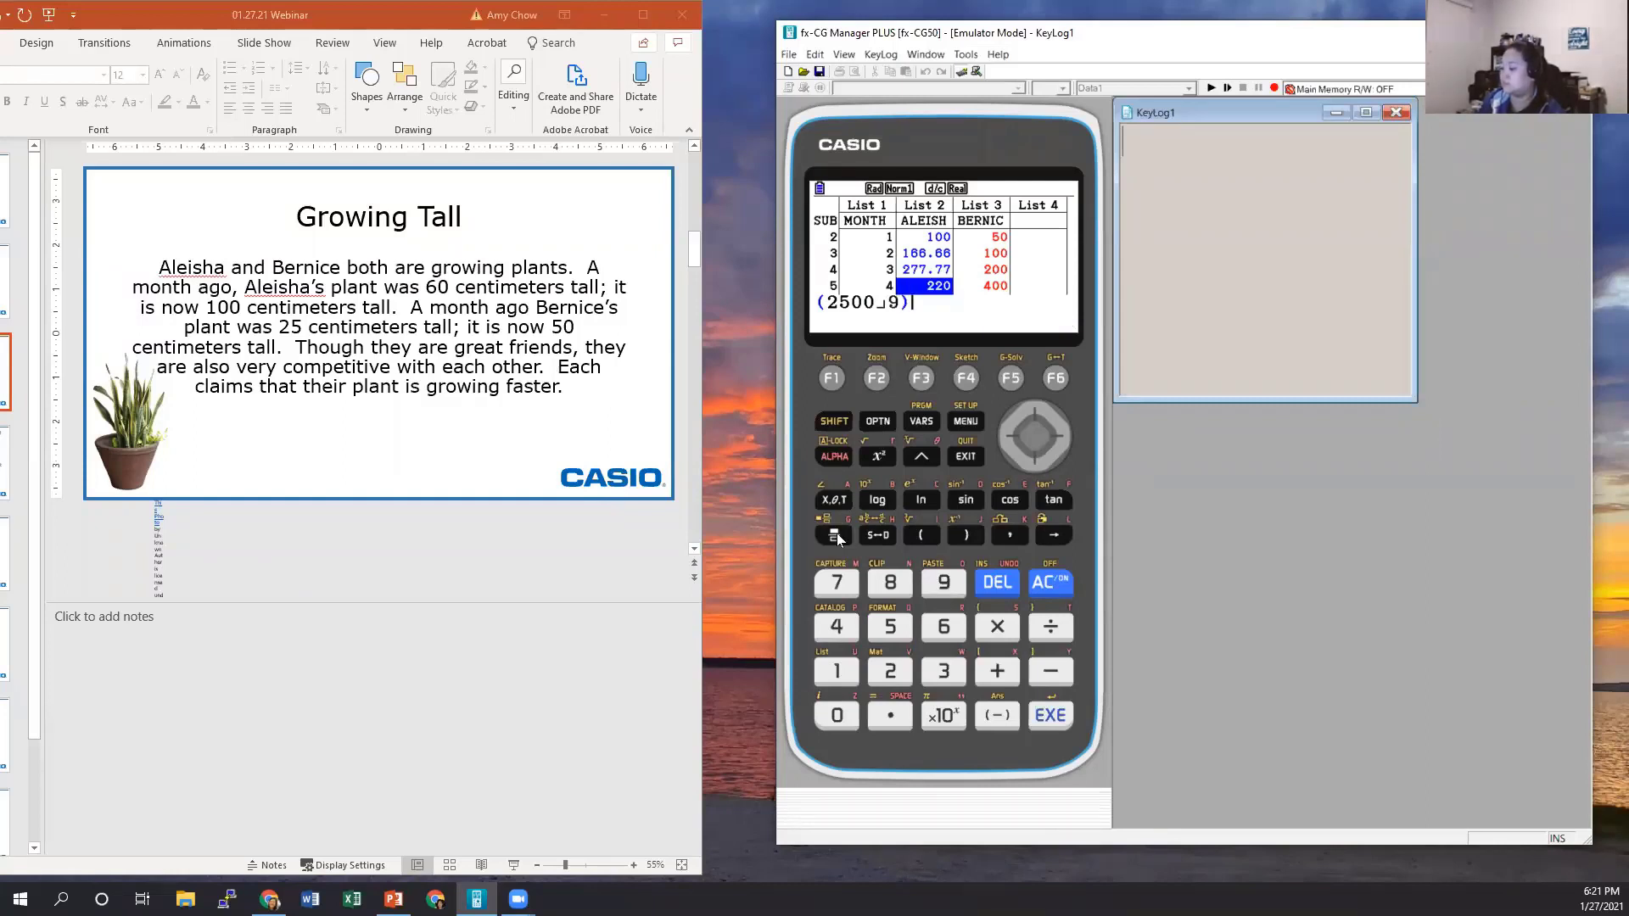
{"action": "left_click", "coordinate": [821, 667]}
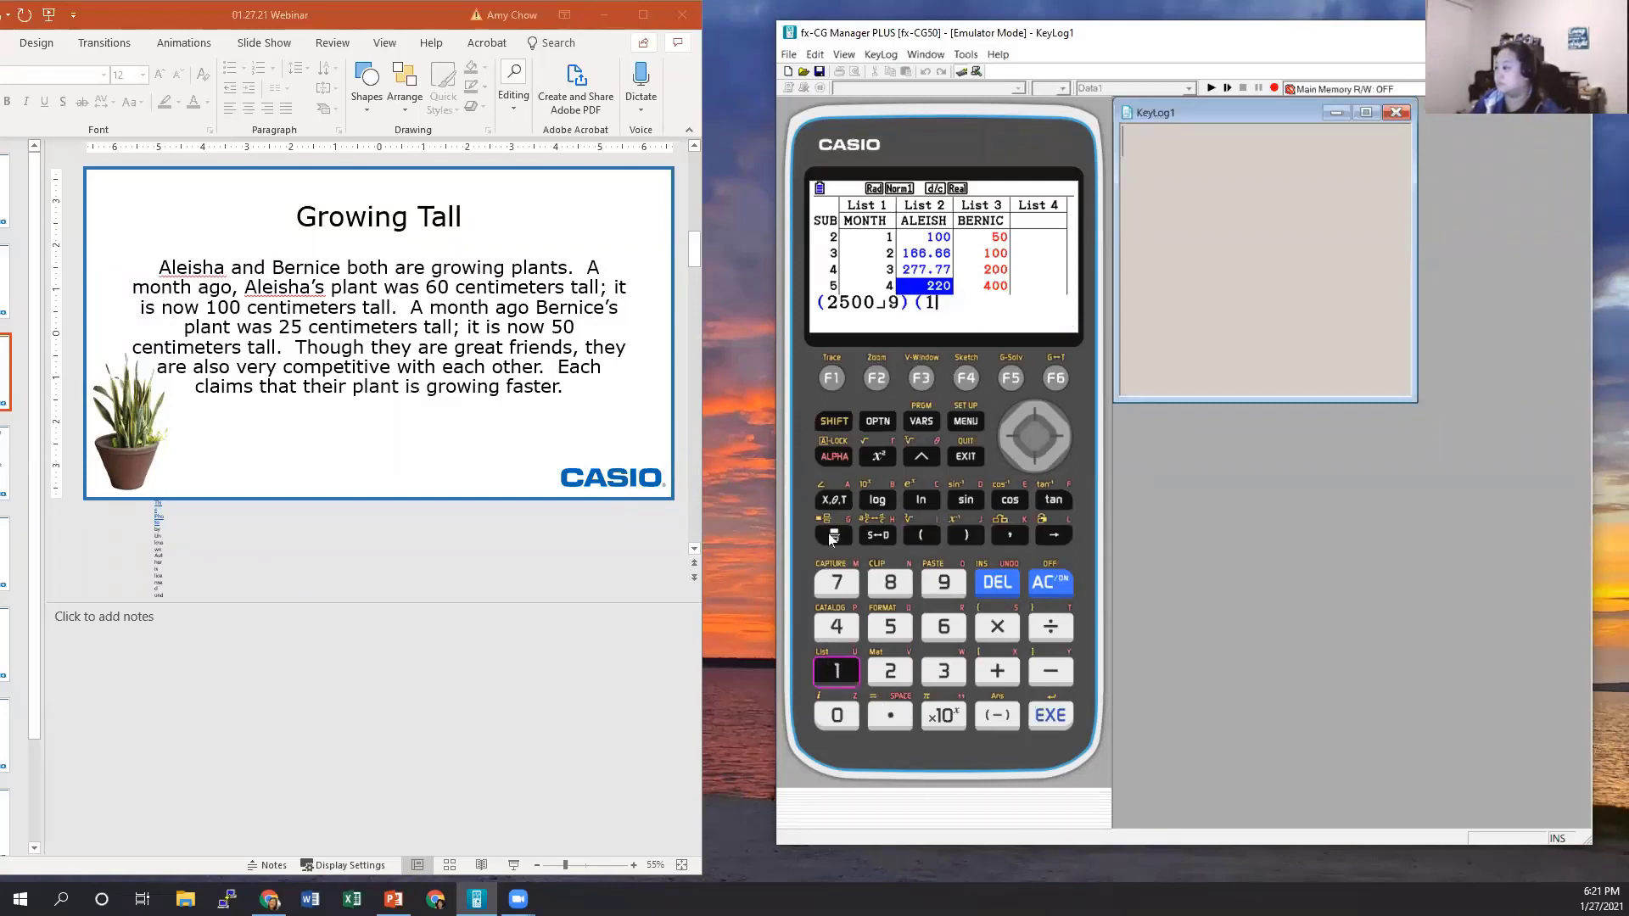
{"action": "left_click", "coordinate": [835, 536]}
{"action": "left_click", "coordinate": [891, 673]}
{"action": "type", "text": "⌟2⌟"}
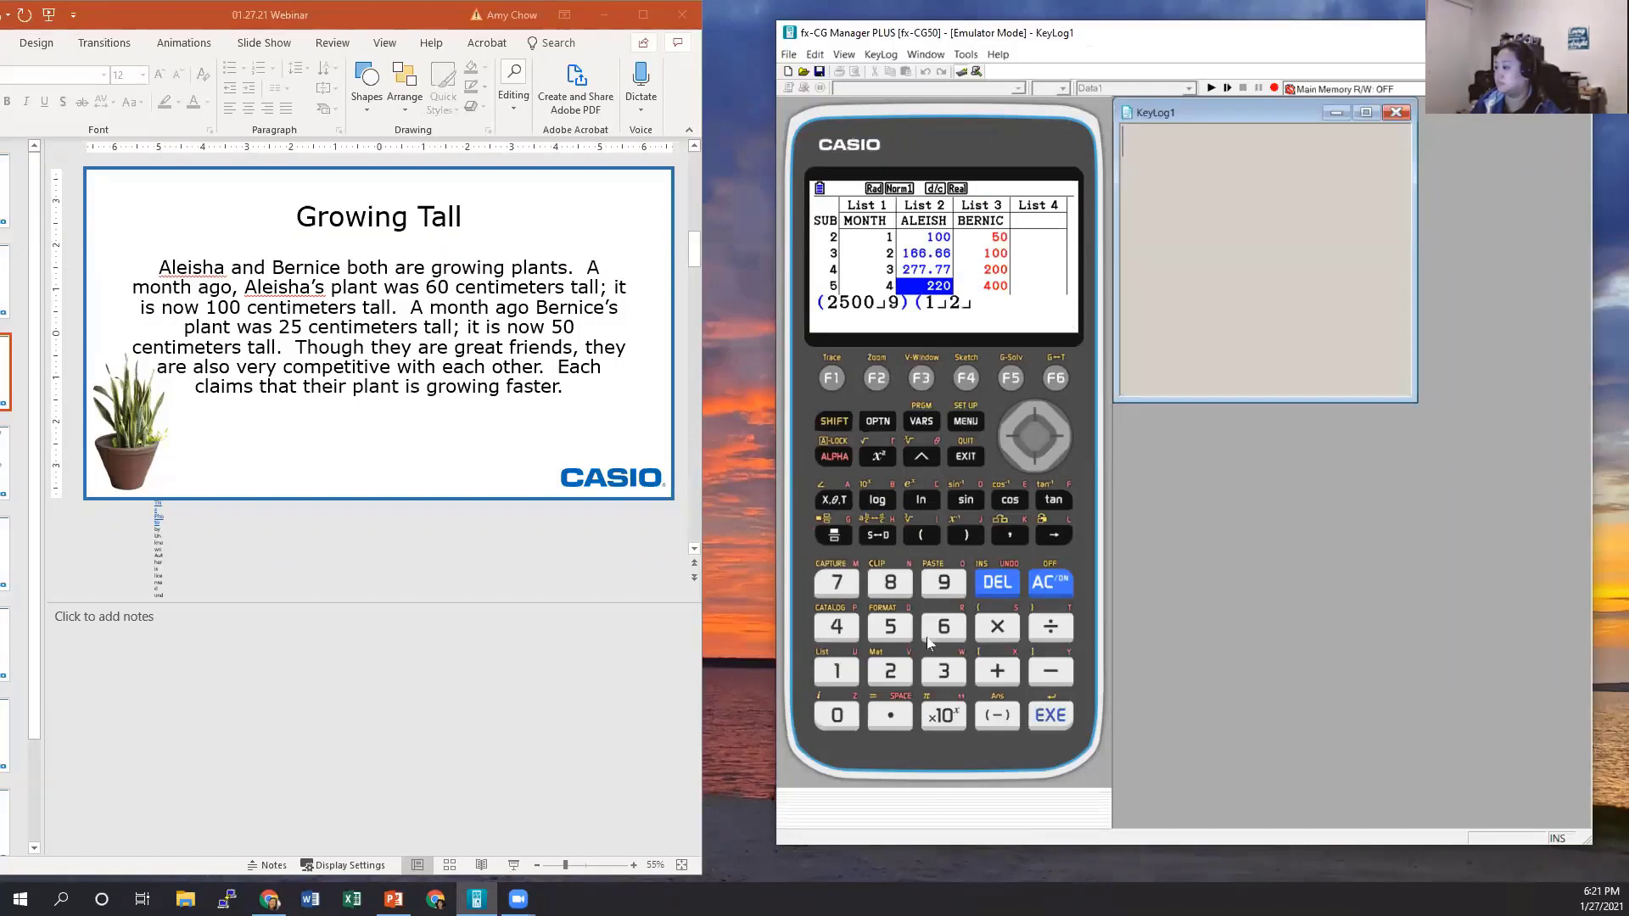
{"action": "left_click", "coordinate": [943, 671]}
{"action": "left_click", "coordinate": [975, 533]}
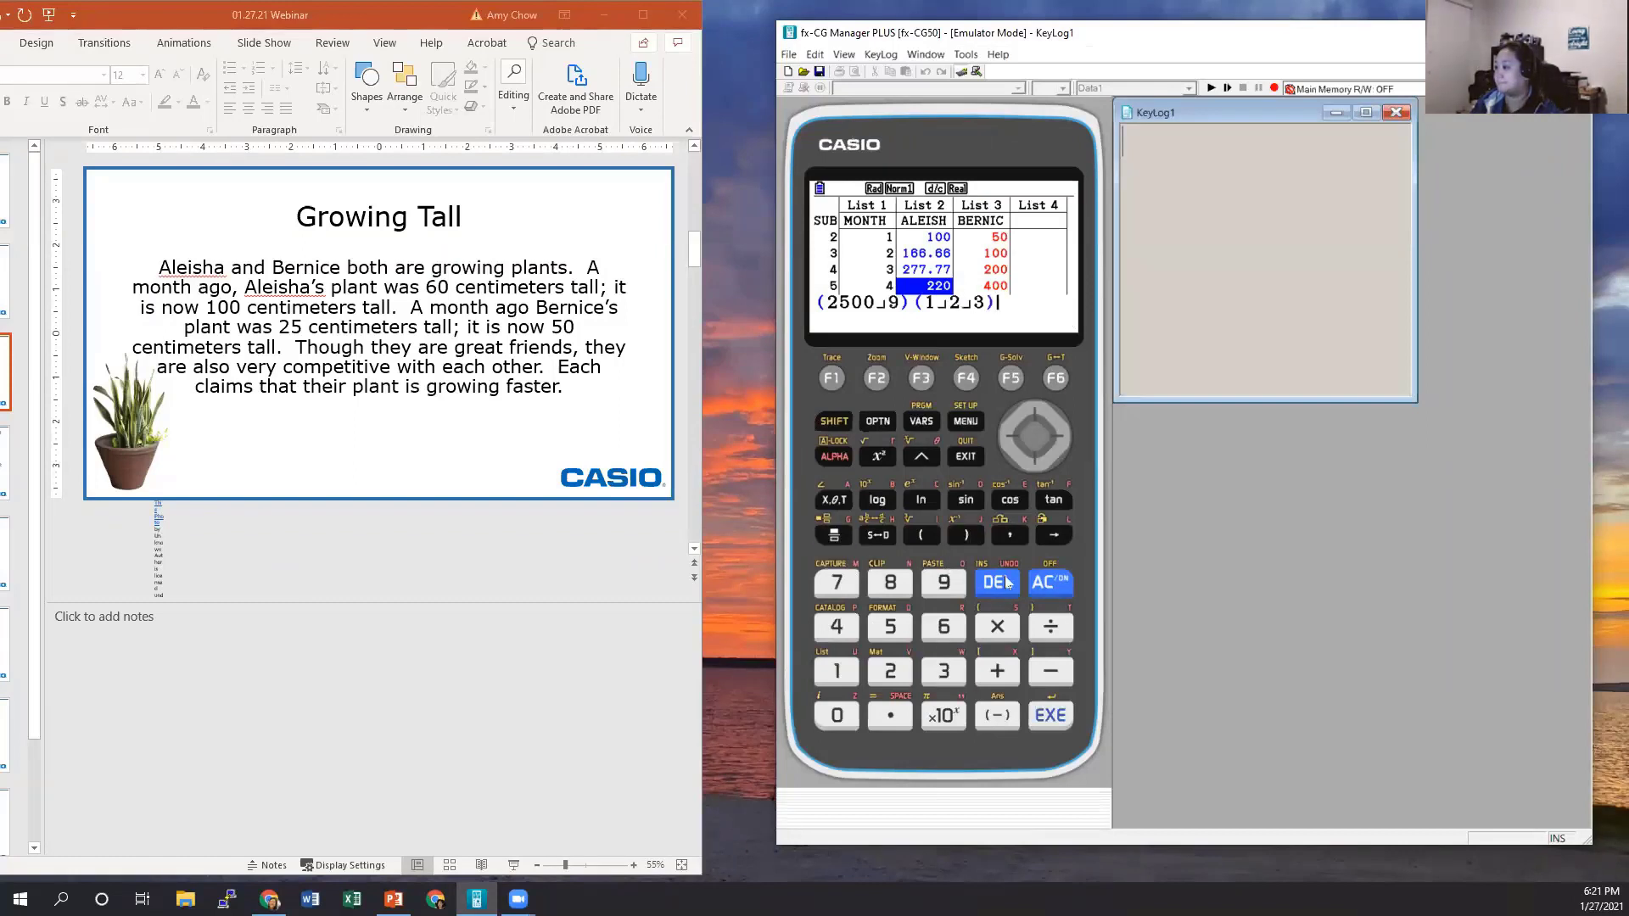
{"action": "left_click", "coordinate": [1053, 712]}
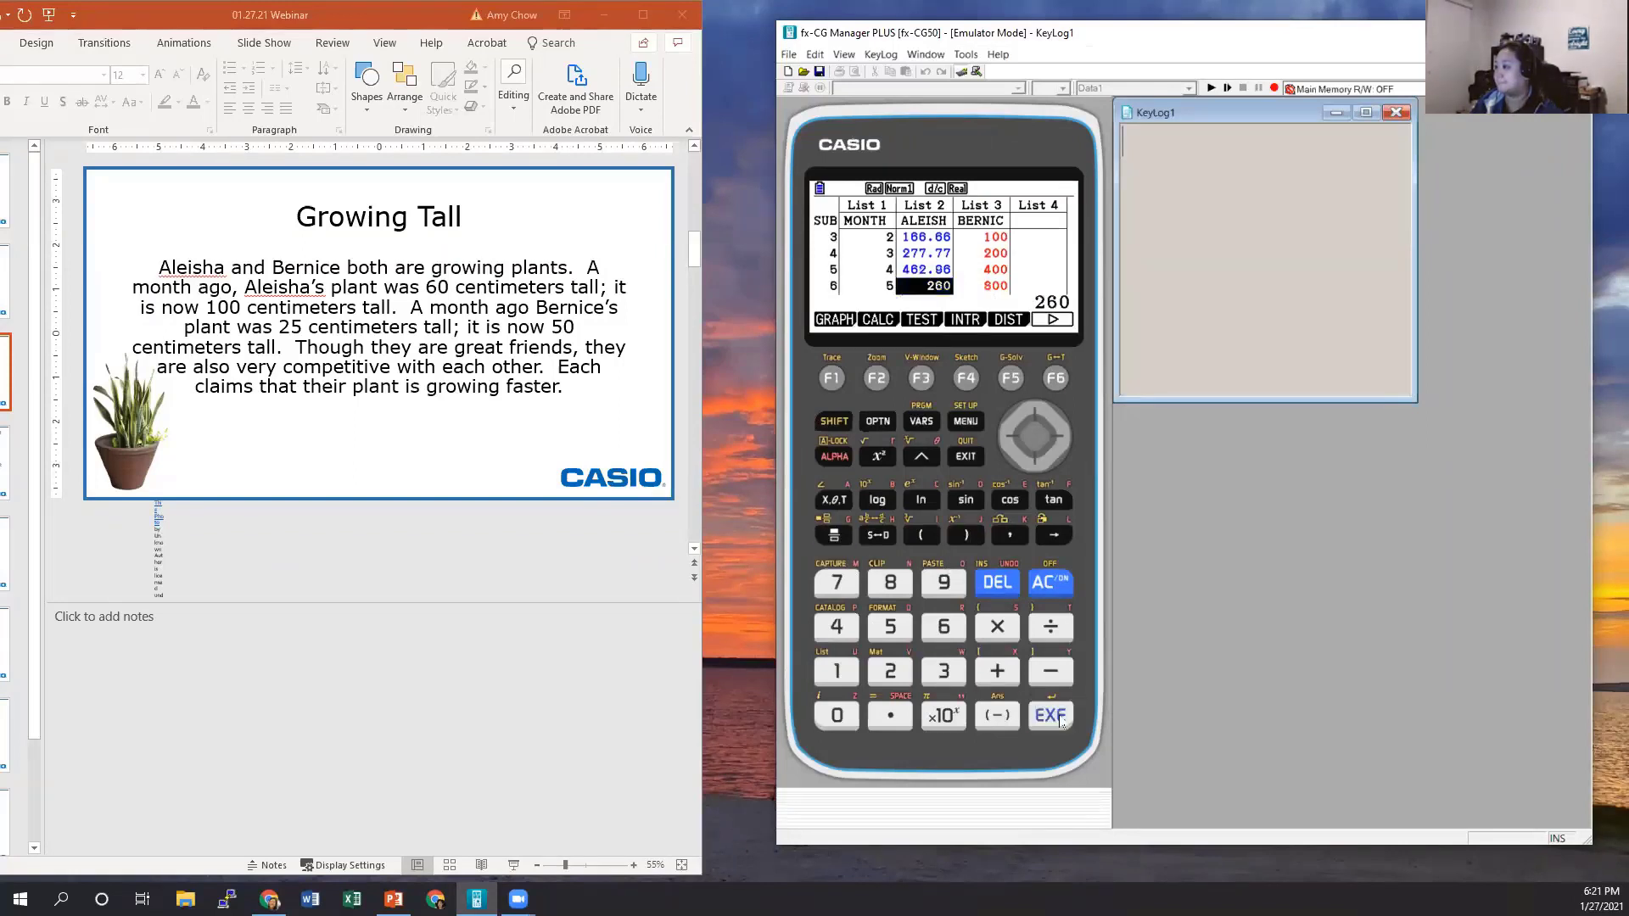
Check the fifth value's exact fraction and set the sixth value of List 2 to (12500⌟27)(1⌟2⌟3)
{"action": "left_click", "coordinate": [1031, 410]}
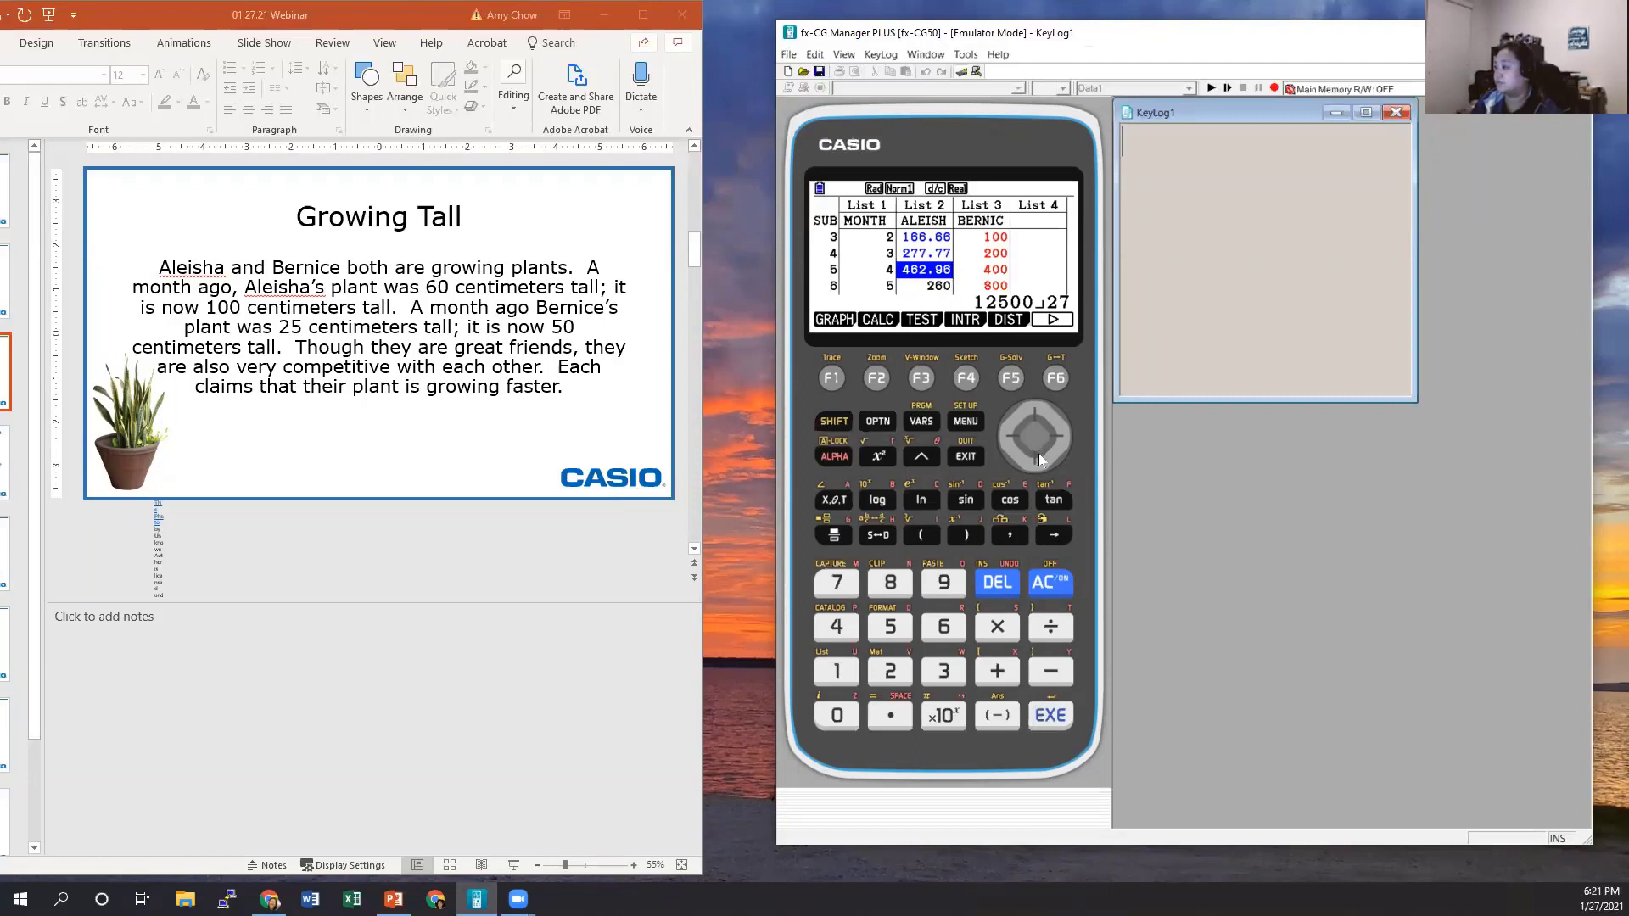
{"action": "left_click", "coordinate": [1040, 459]}
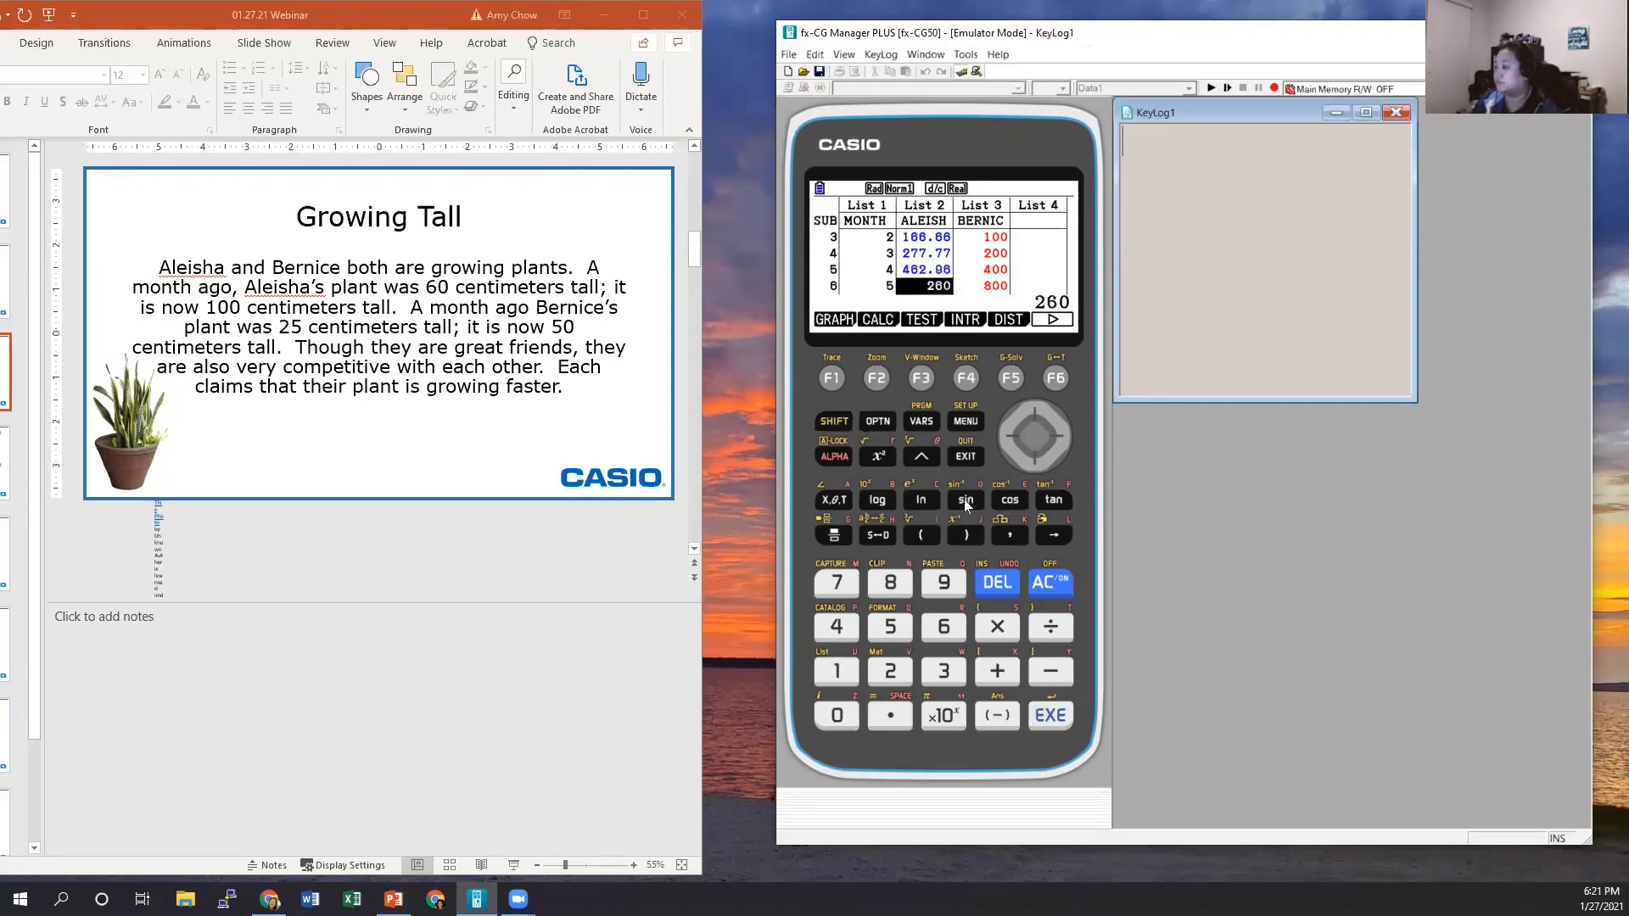
{"action": "left_click", "coordinate": [1035, 413]}
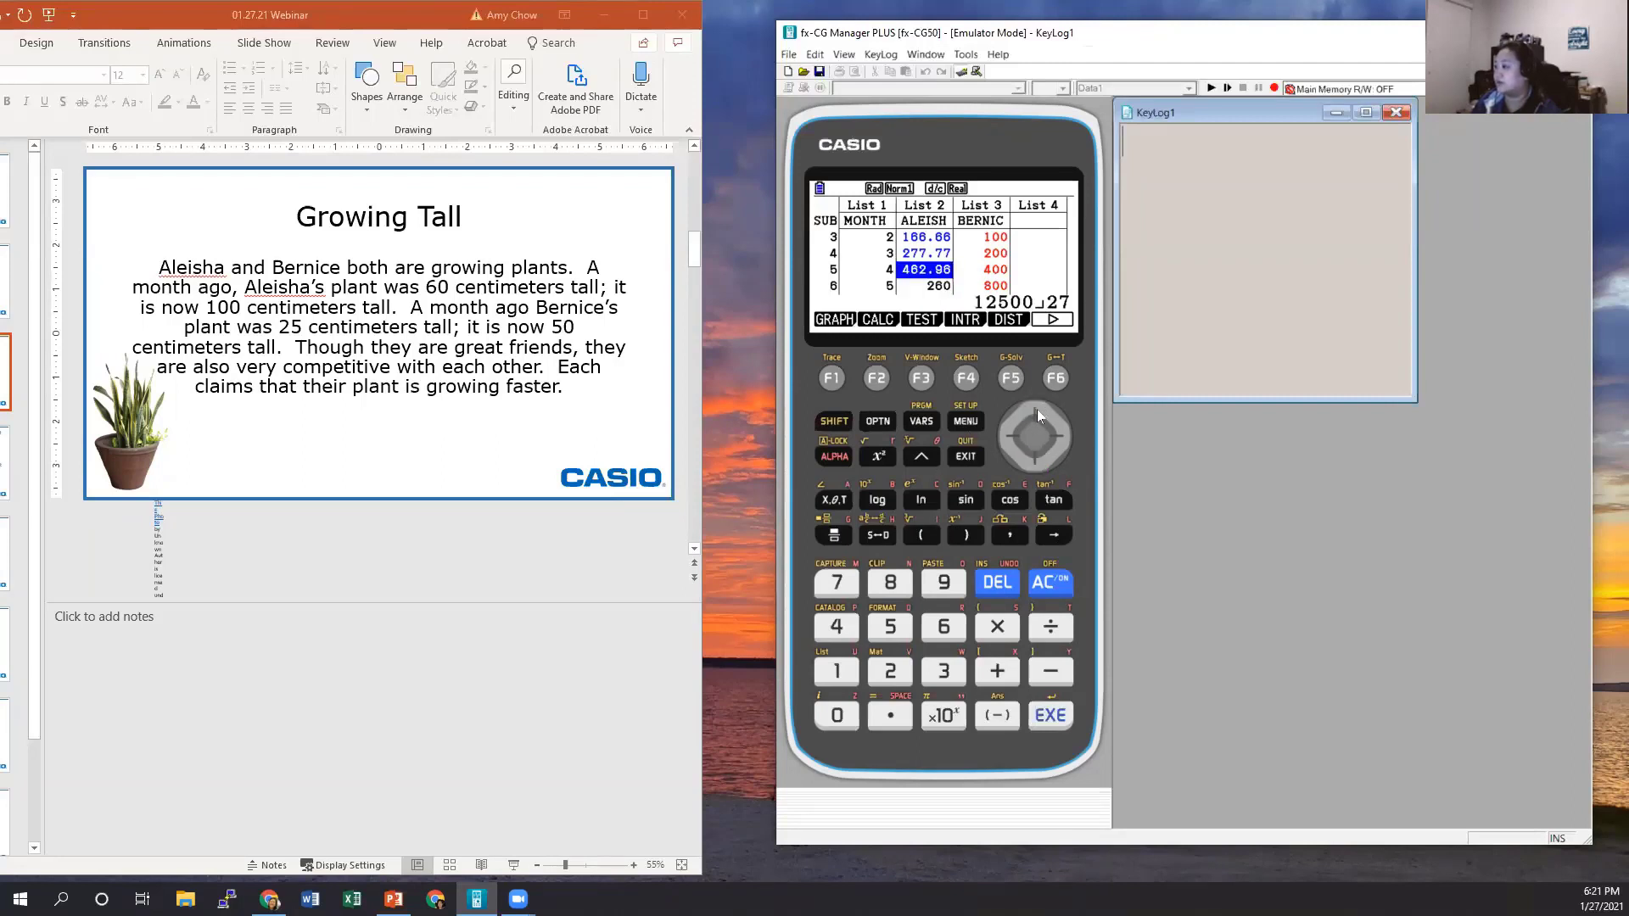
{"action": "left_click", "coordinate": [1035, 465]}
{"action": "left_click", "coordinate": [931, 528]}
{"action": "left_click", "coordinate": [837, 671]}
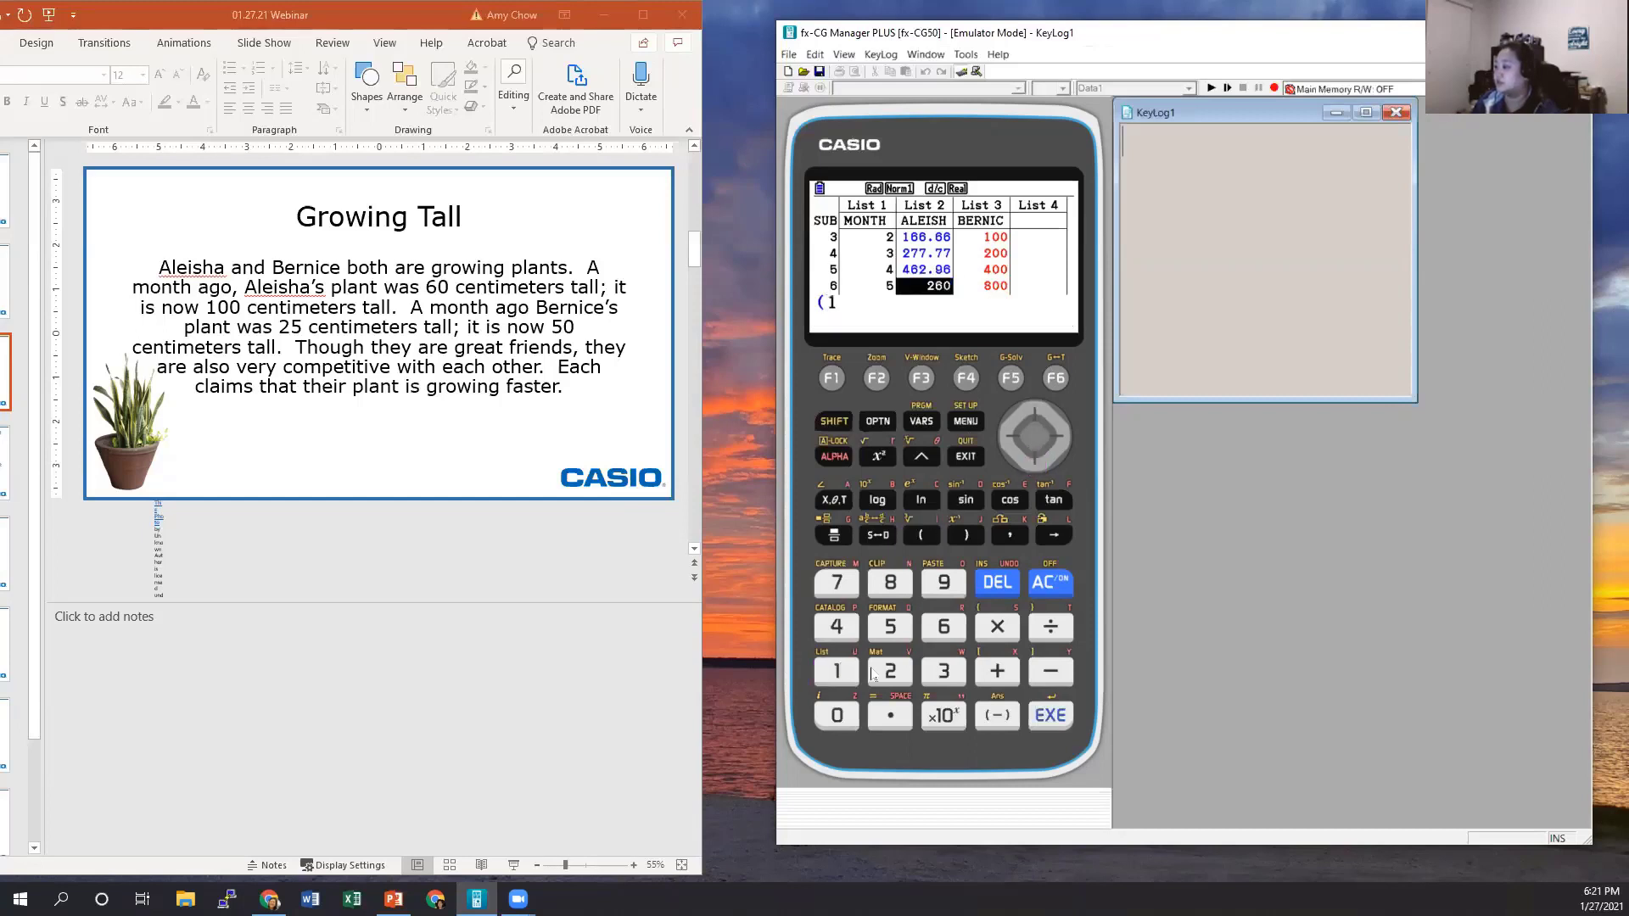
{"action": "left_click", "coordinate": [890, 671]}
{"action": "left_click", "coordinate": [890, 626]}
{"action": "left_click", "coordinate": [838, 715]}
{"action": "left_click", "coordinate": [838, 715]}
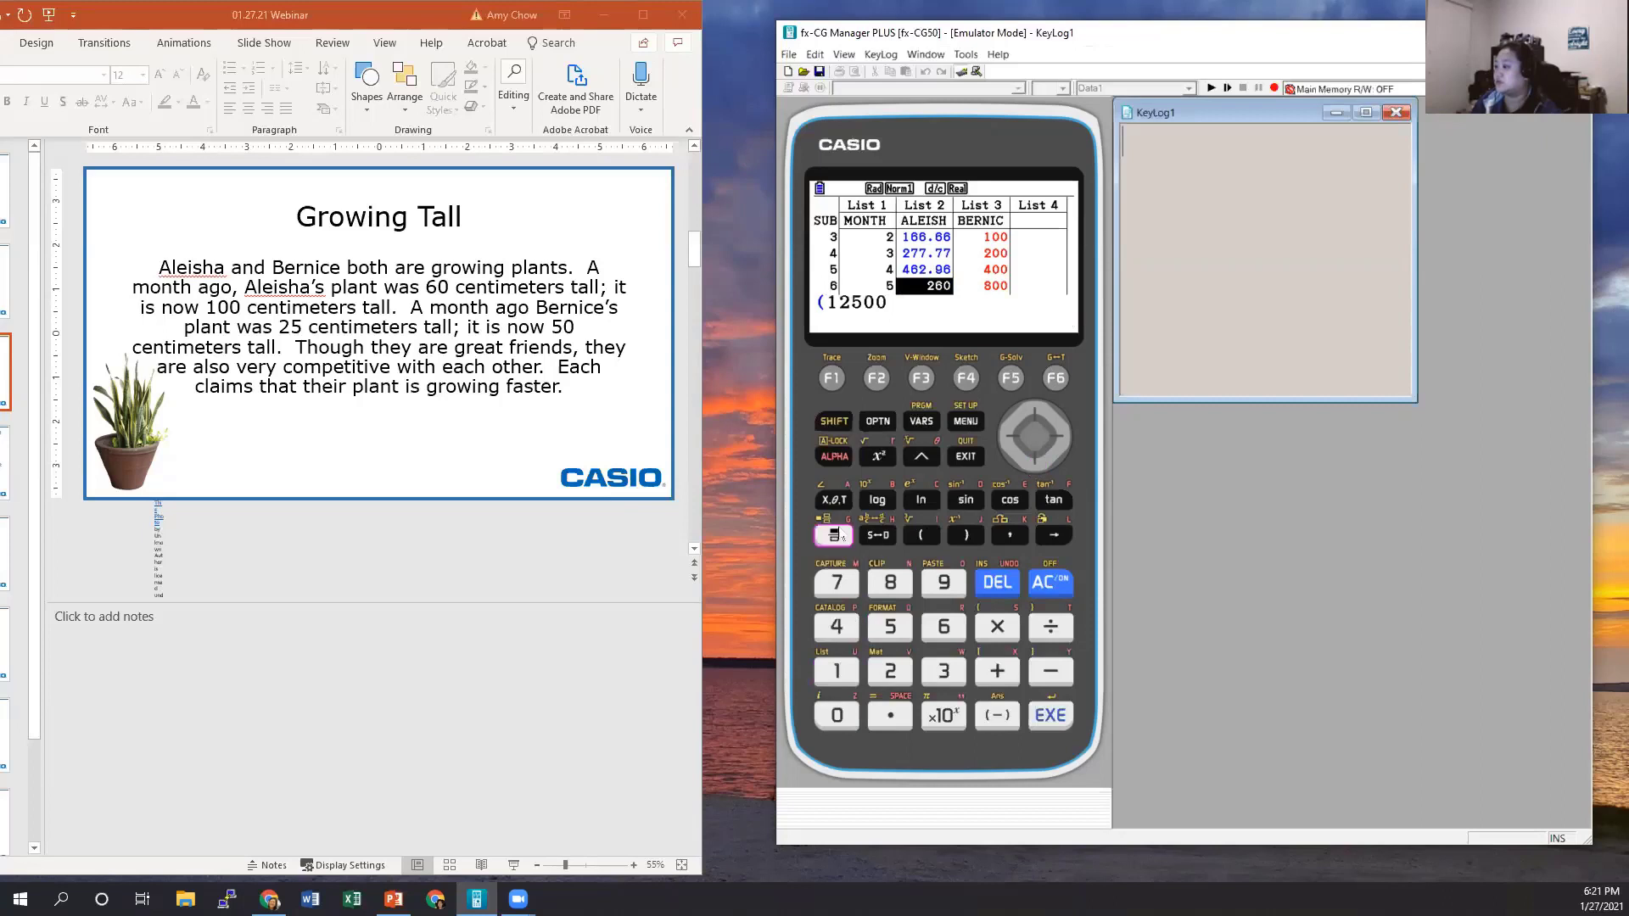
{"action": "left_click", "coordinate": [834, 535]}
{"action": "left_click", "coordinate": [889, 671]}
{"action": "left_click", "coordinate": [835, 580]}
{"action": "left_click", "coordinate": [964, 535]}
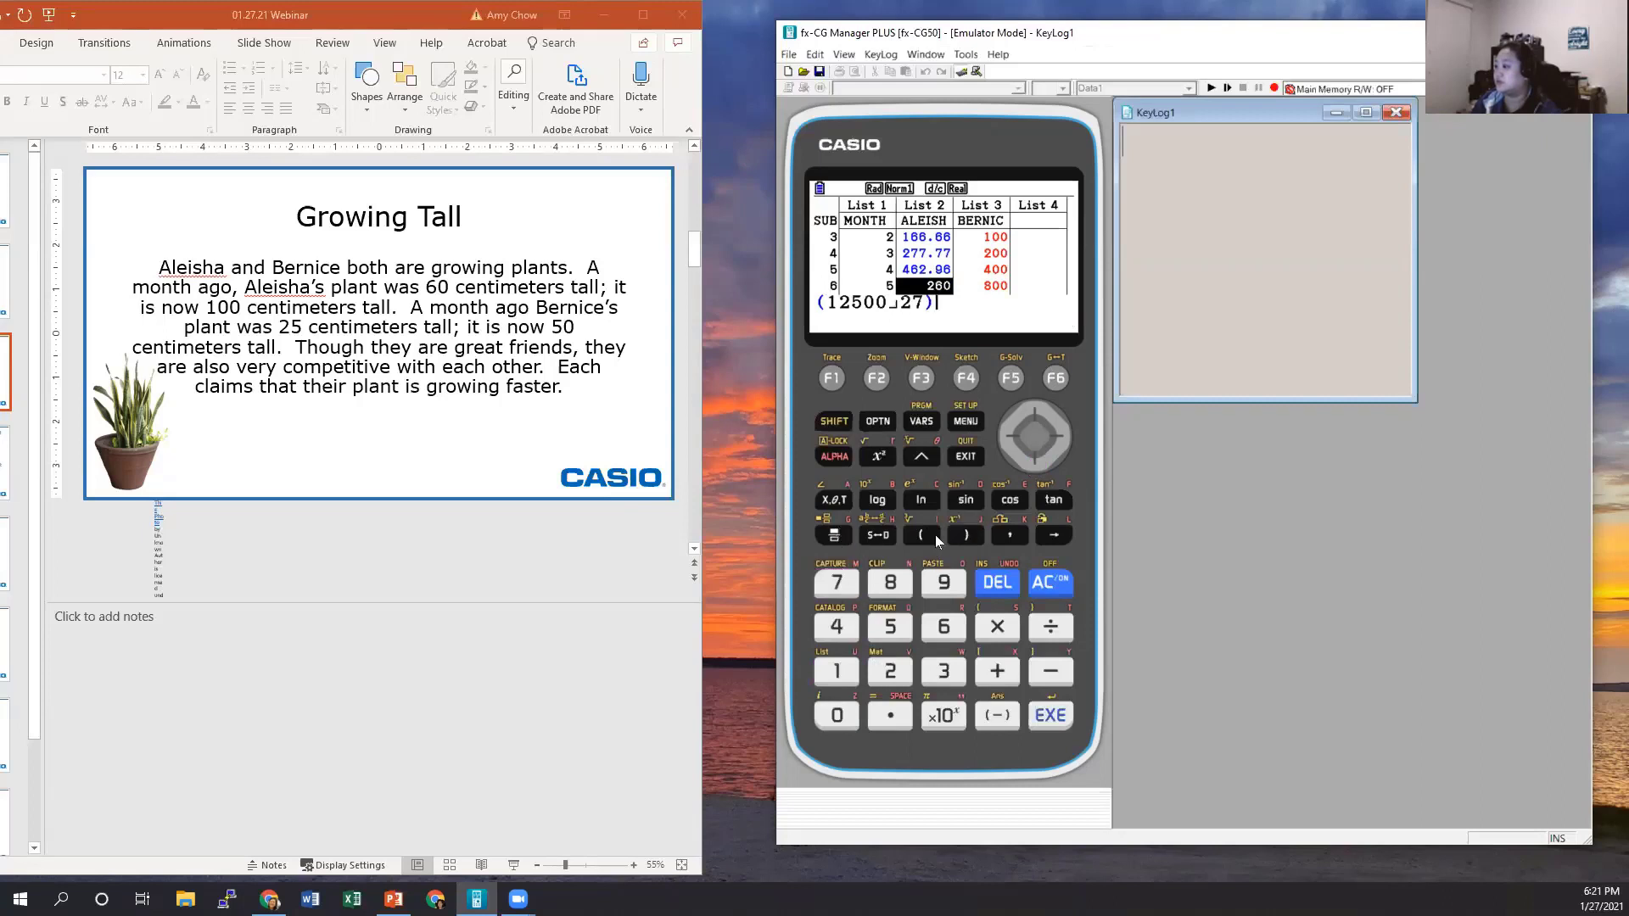
{"action": "left_click", "coordinate": [921, 535]}
{"action": "left_click", "coordinate": [839, 671]}
{"action": "left_click", "coordinate": [835, 534]}
{"action": "left_click", "coordinate": [889, 671]}
{"action": "left_click", "coordinate": [840, 534]}
{"action": "left_click", "coordinate": [943, 670]}
{"action": "left_click", "coordinate": [966, 535]}
{"action": "left_click", "coordinate": [1052, 716]}
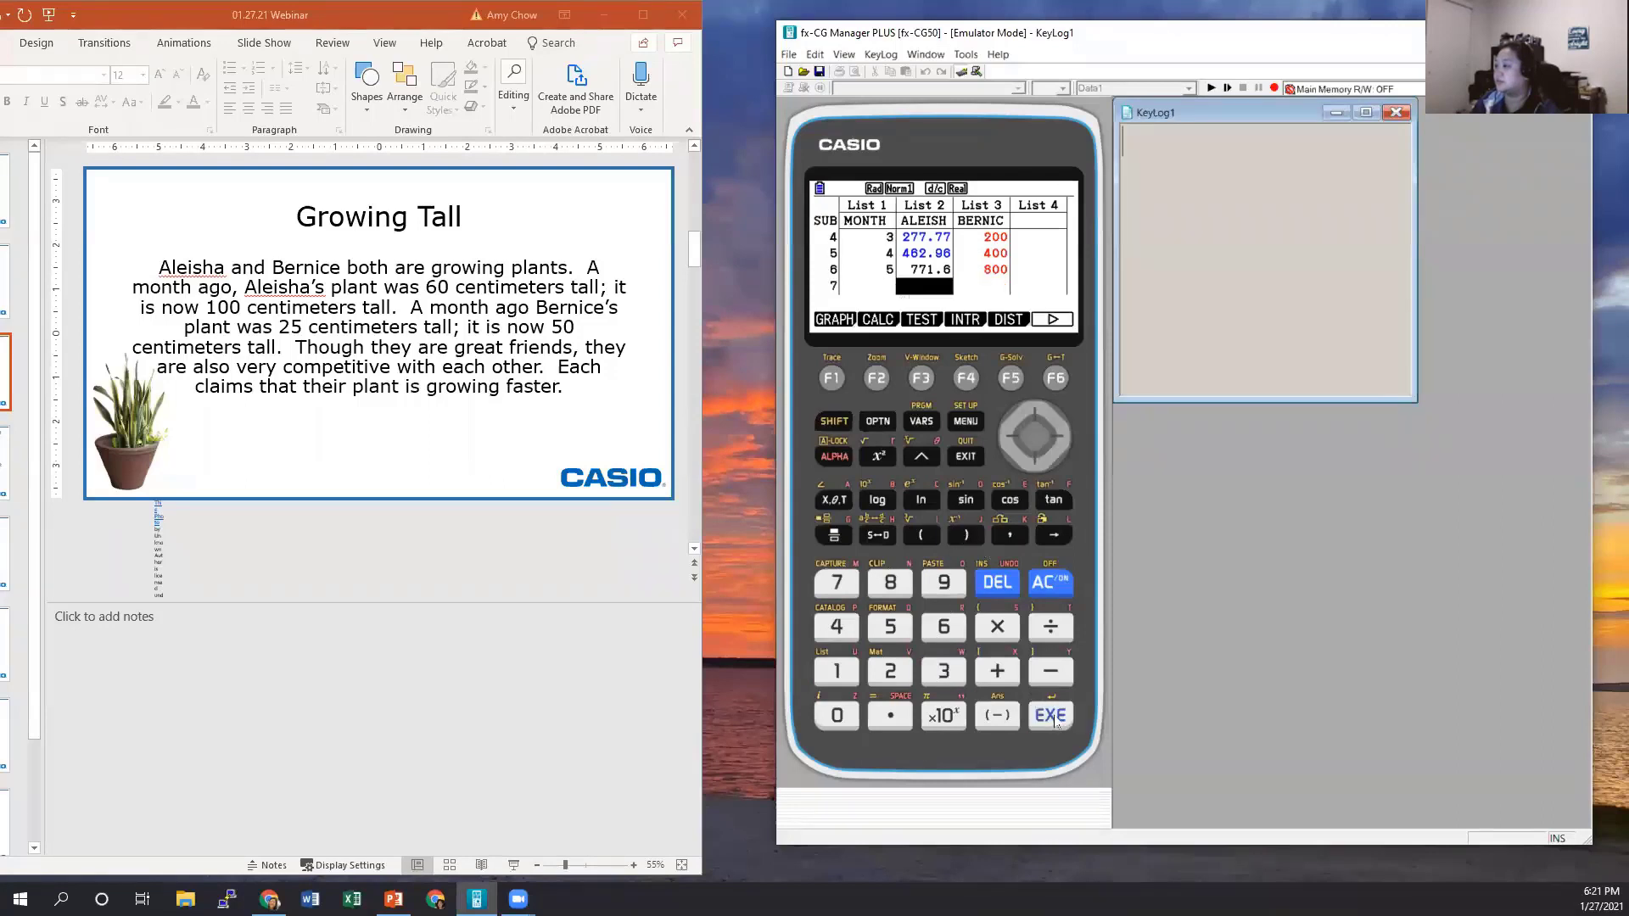
Format the sixth value of List 2 in blue like the other values in that list
{"action": "left_click", "coordinate": [1045, 441]}
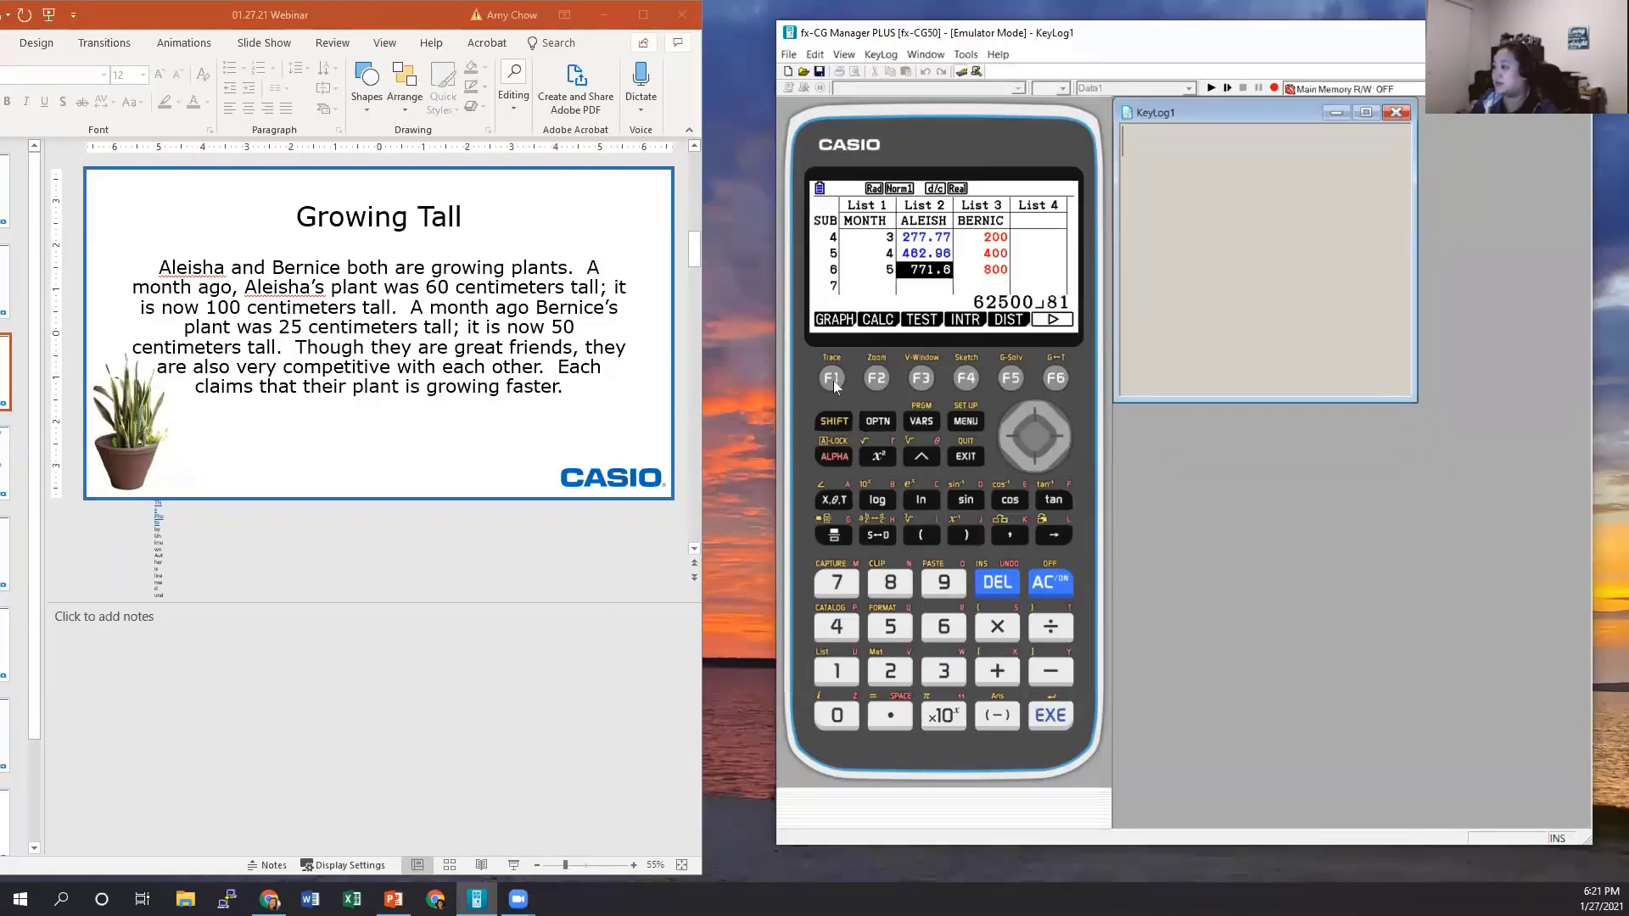
{"action": "left_click", "coordinate": [835, 422]}
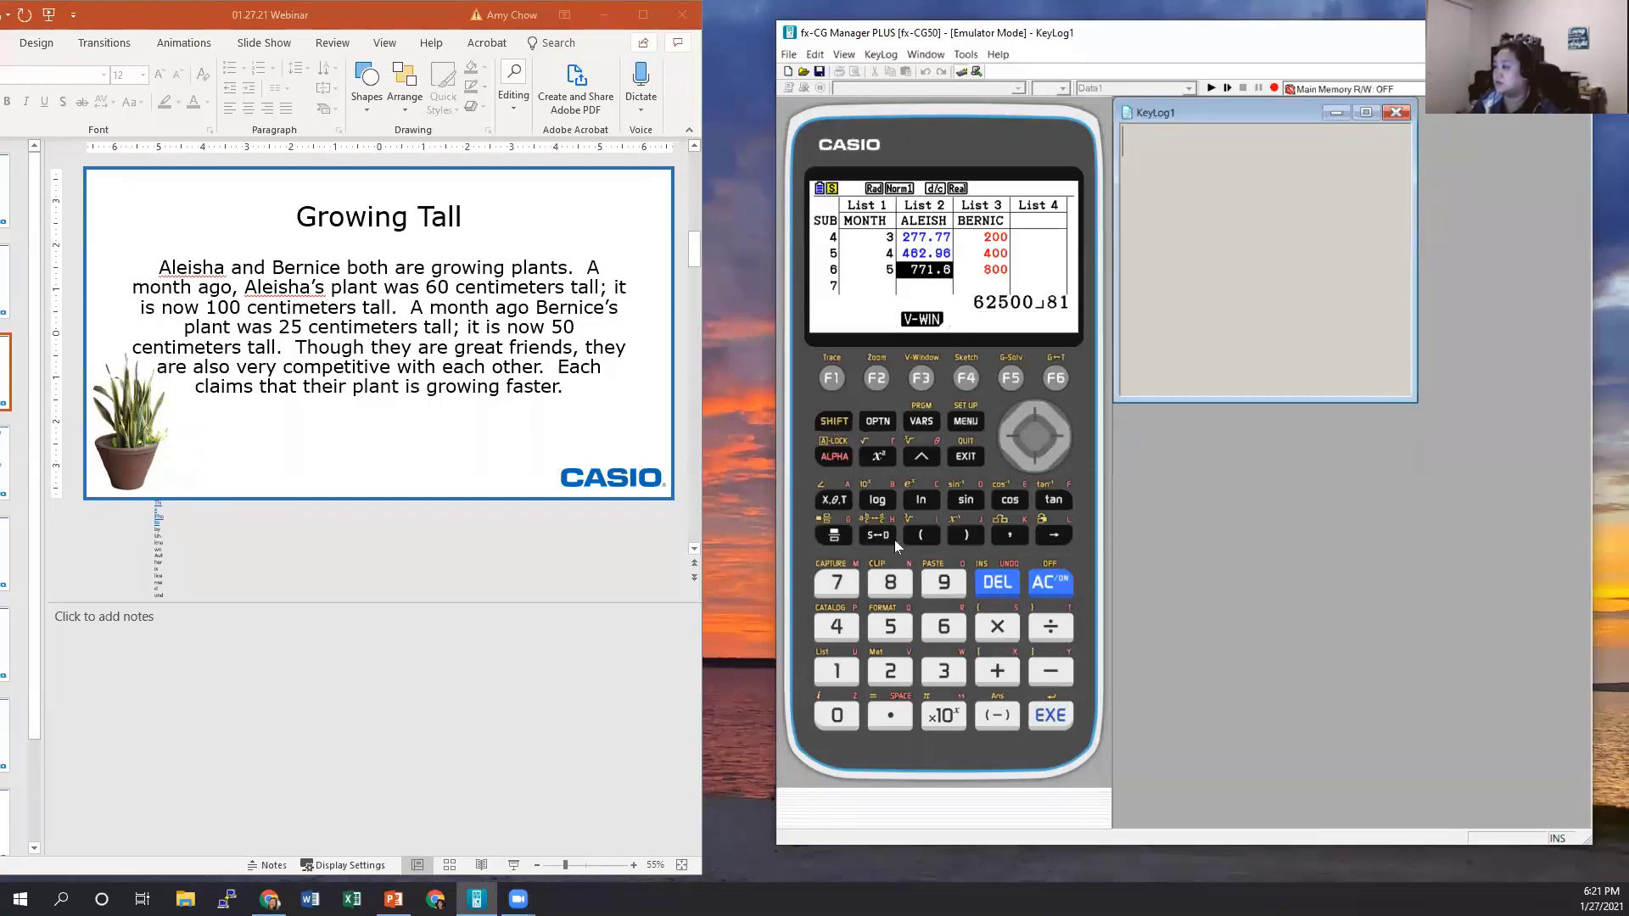
{"action": "left_click", "coordinate": [894, 630]}
{"action": "left_click", "coordinate": [890, 672]}
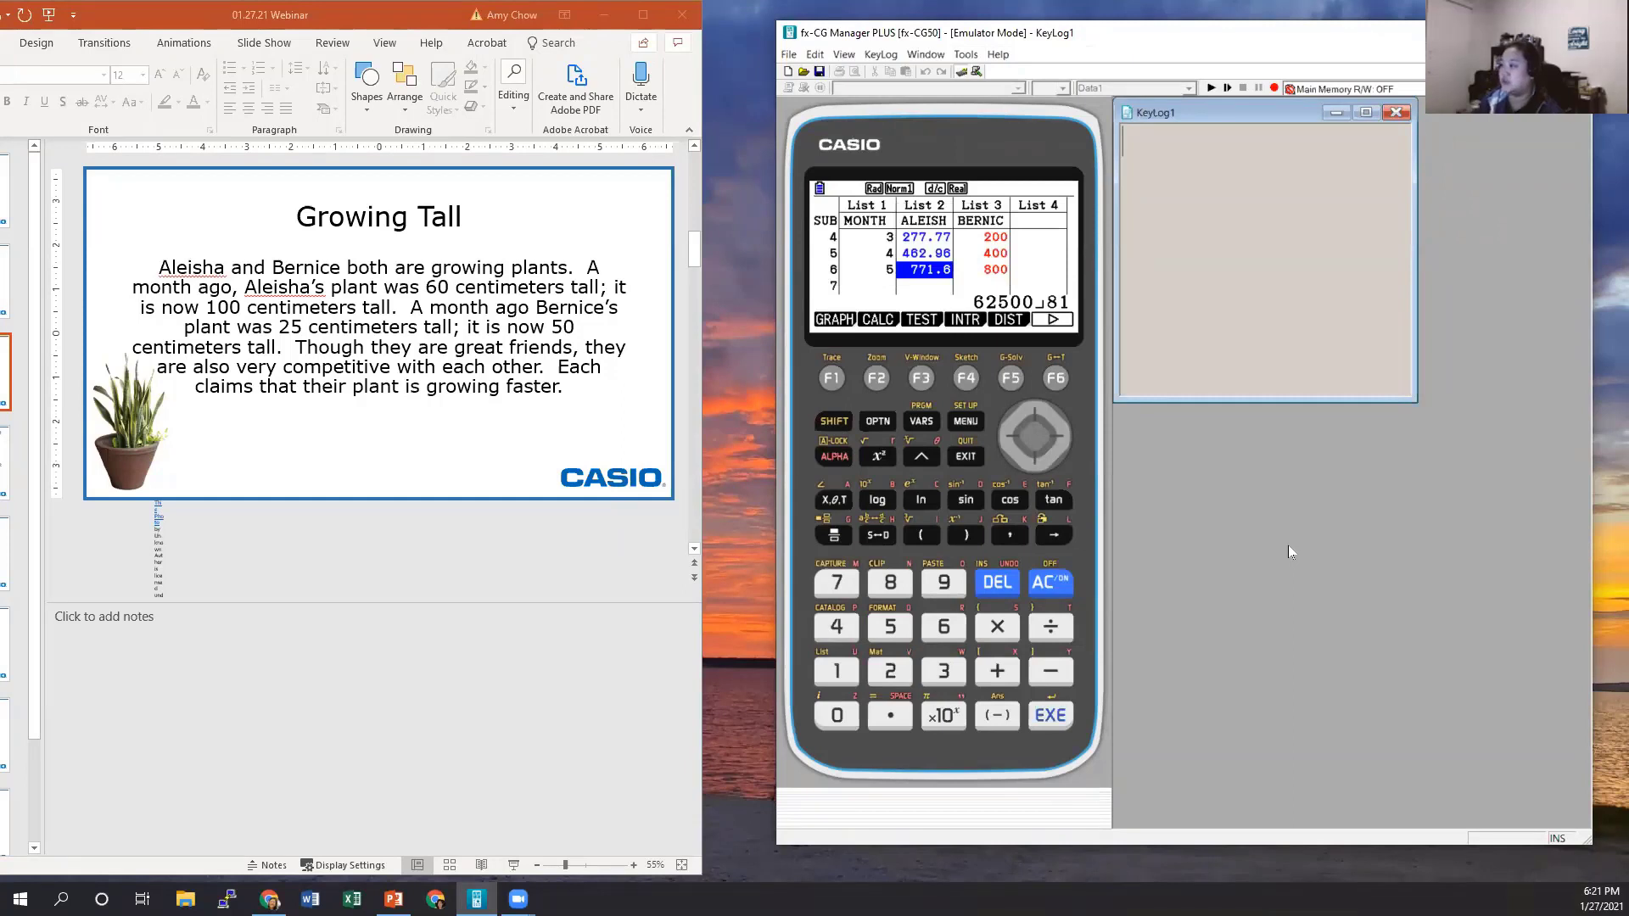
Review the values of List 2 from the sixth to the first and back down, finishing on the third
{"action": "key", "text": "Up"}
{"action": "key", "text": "Up"}
{"action": "key", "text": "Up"}
{"action": "key", "text": "Up"}
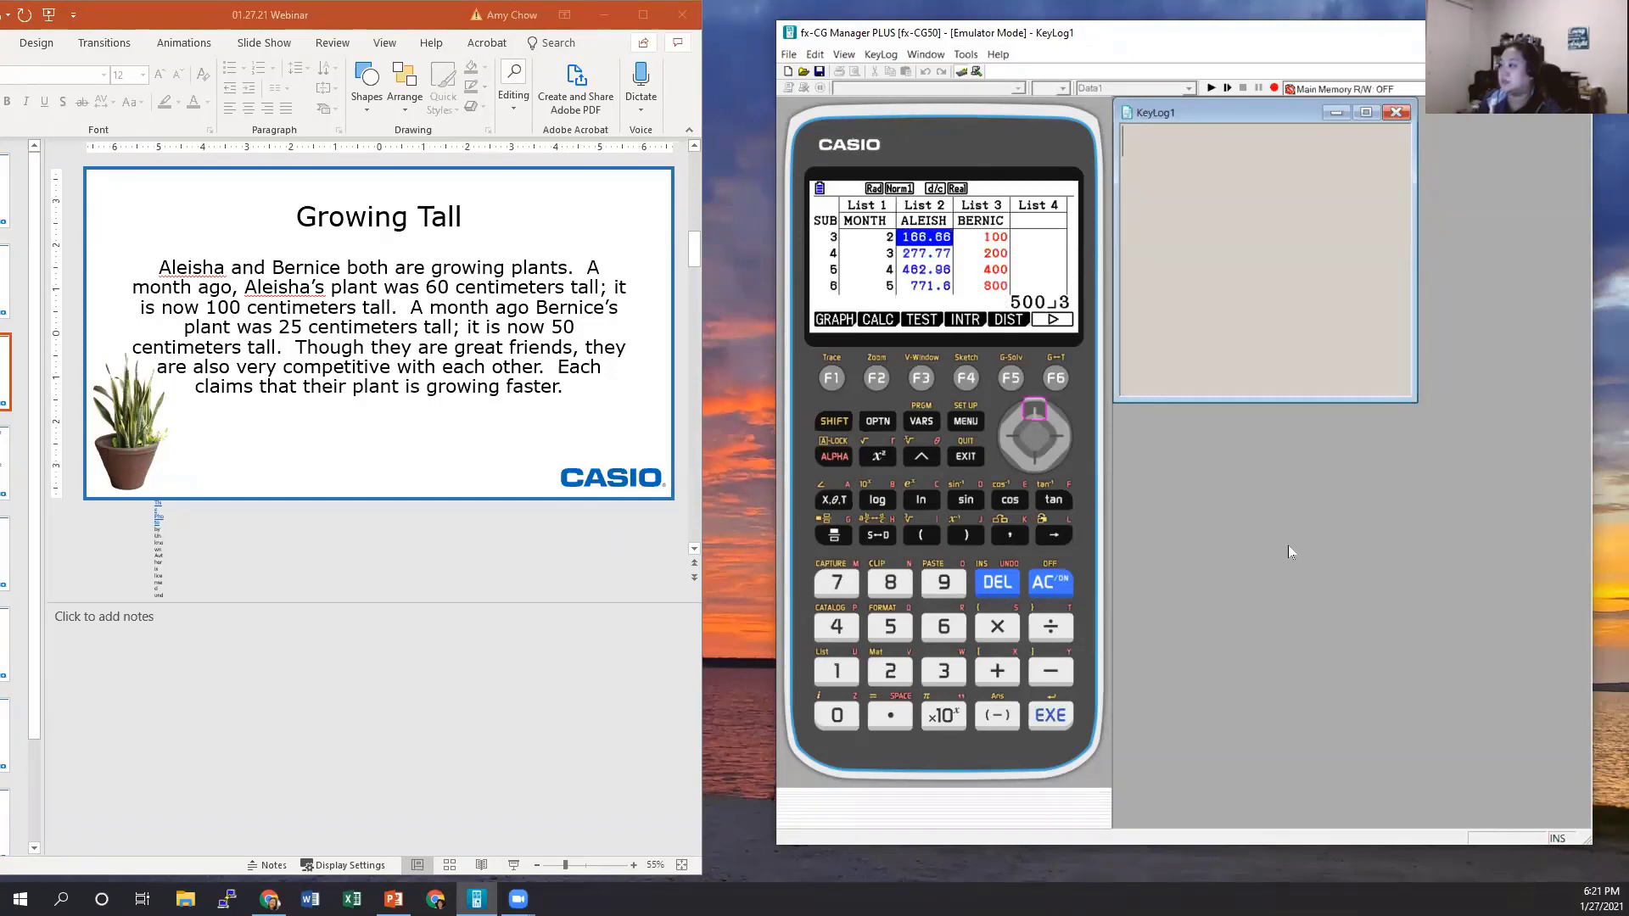
{"action": "key", "text": "Up"}
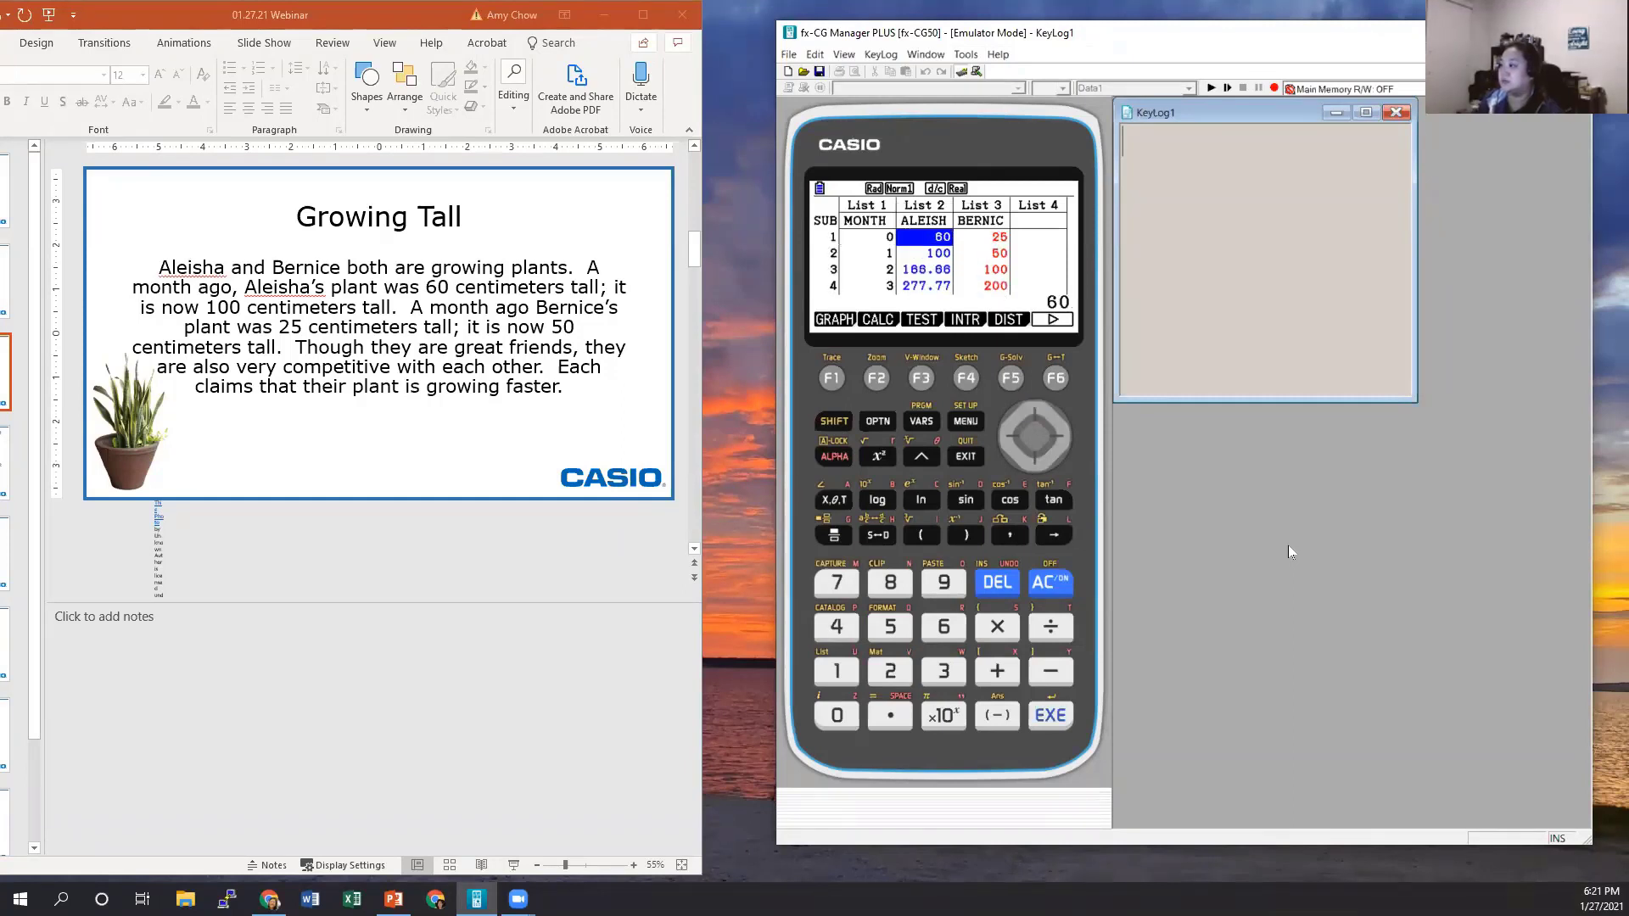
{"action": "key", "text": "Down"}
{"action": "key", "text": "Down"}
{"action": "key", "text": "Down"}
{"action": "key", "text": "Down"}
{"action": "key", "text": "Down"}
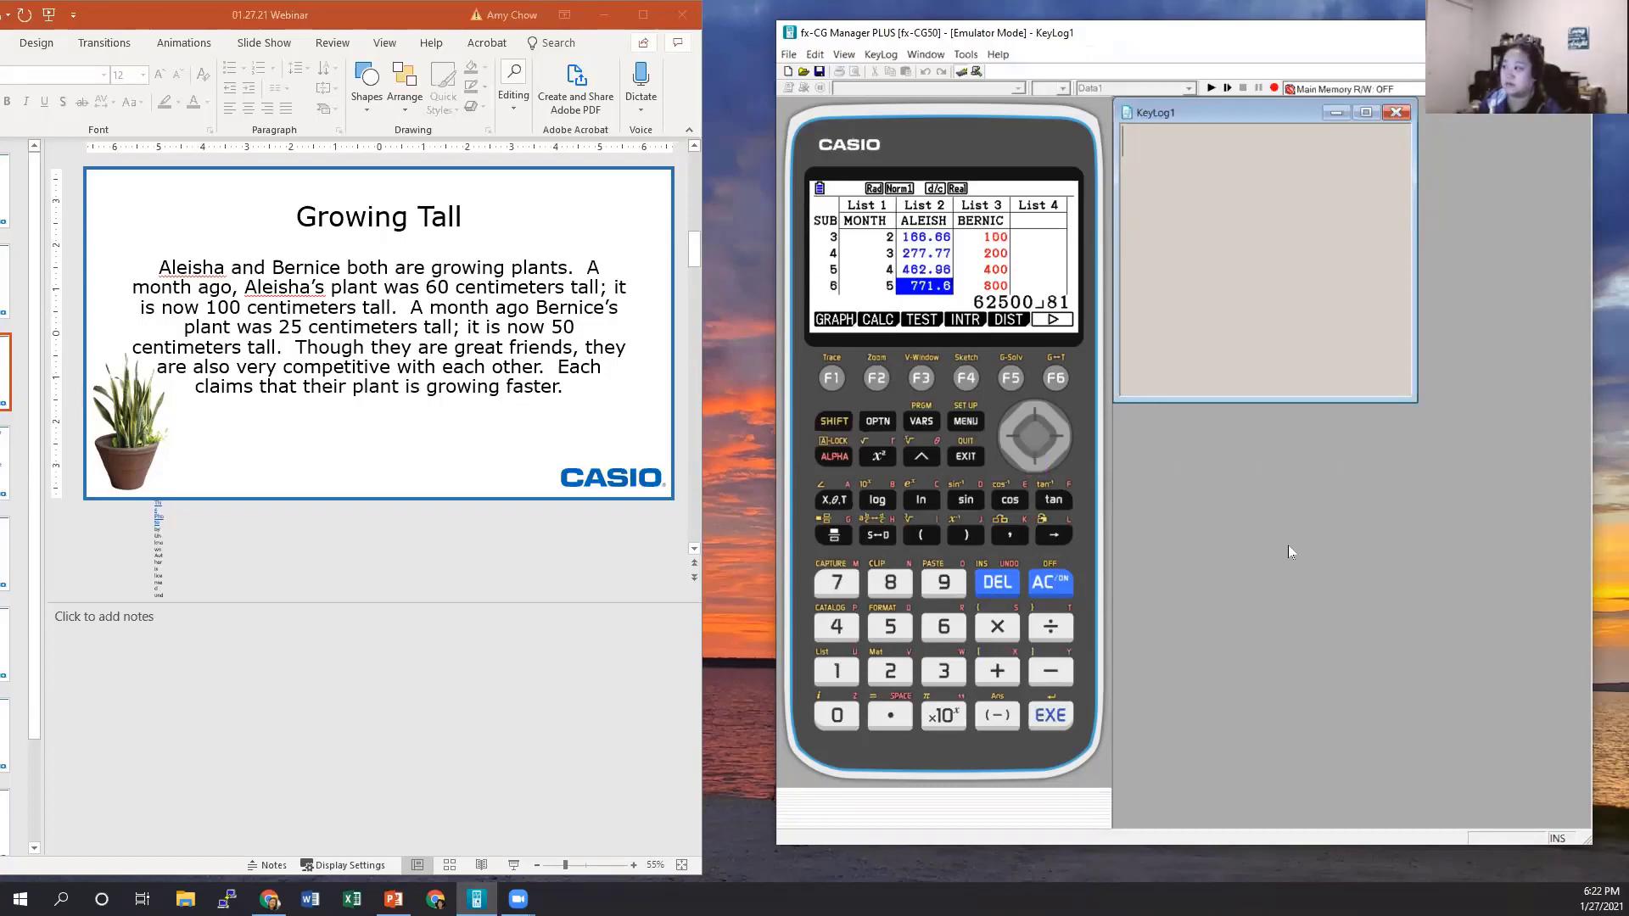
{"action": "key", "text": "Down"}
{"action": "key", "text": "Up"}
{"action": "key", "text": "Up"}
{"action": "key", "text": "Up"}
{"action": "key", "text": "Up"}
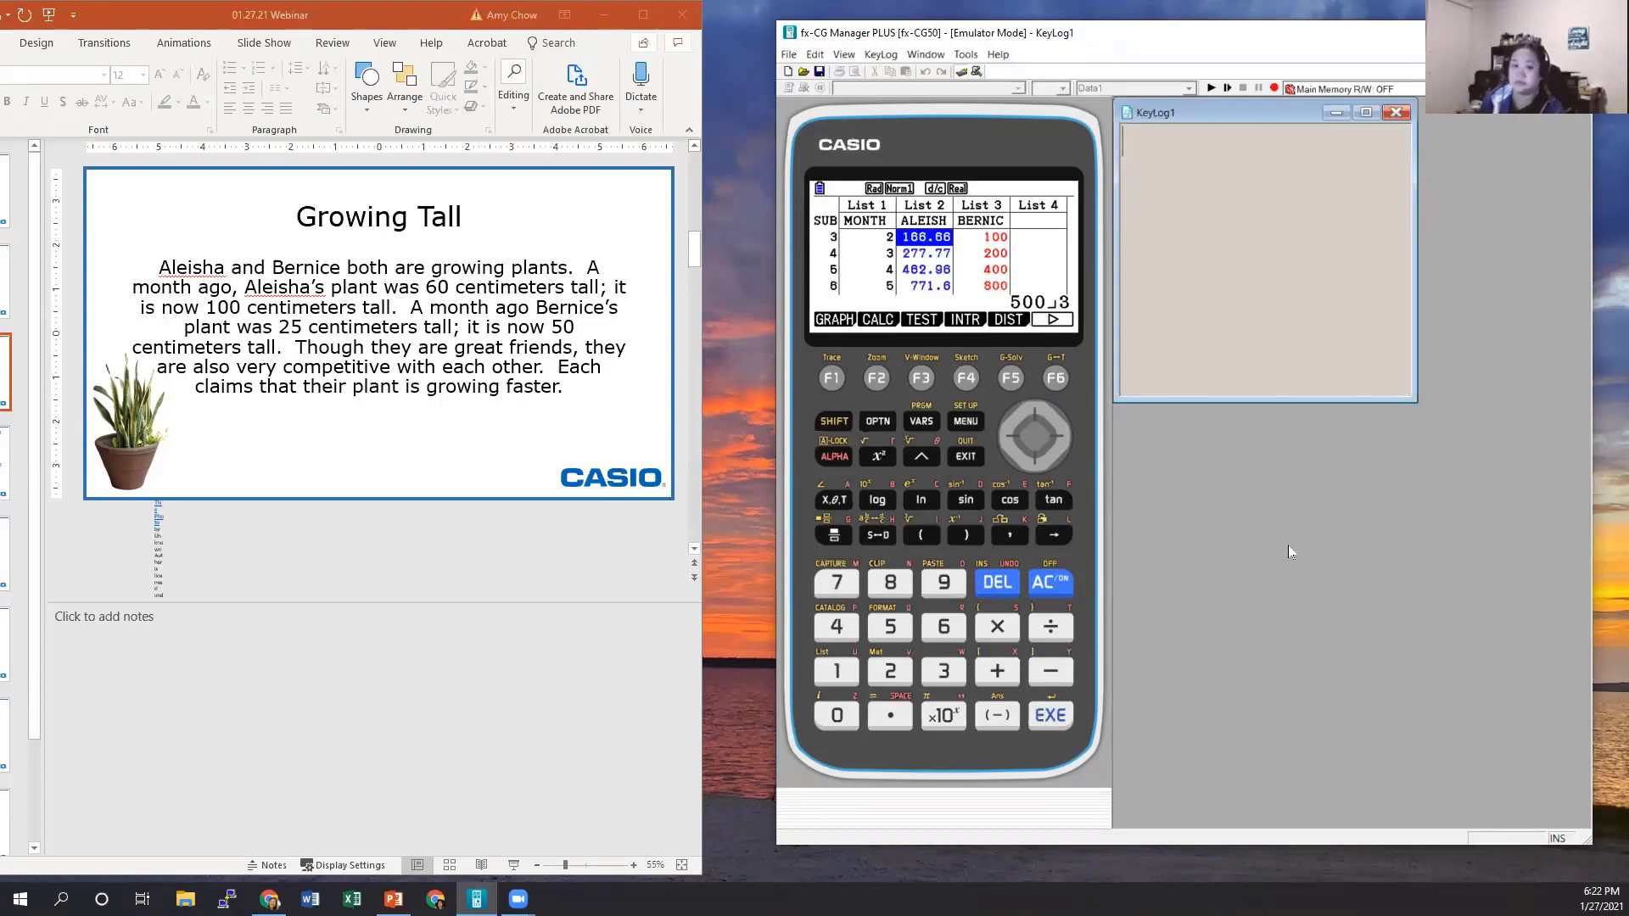
Review the first three values of List 2, and the values of List 3 down to the sixth
{"action": "key", "text": "Up"}
{"action": "key", "text": "Up"}
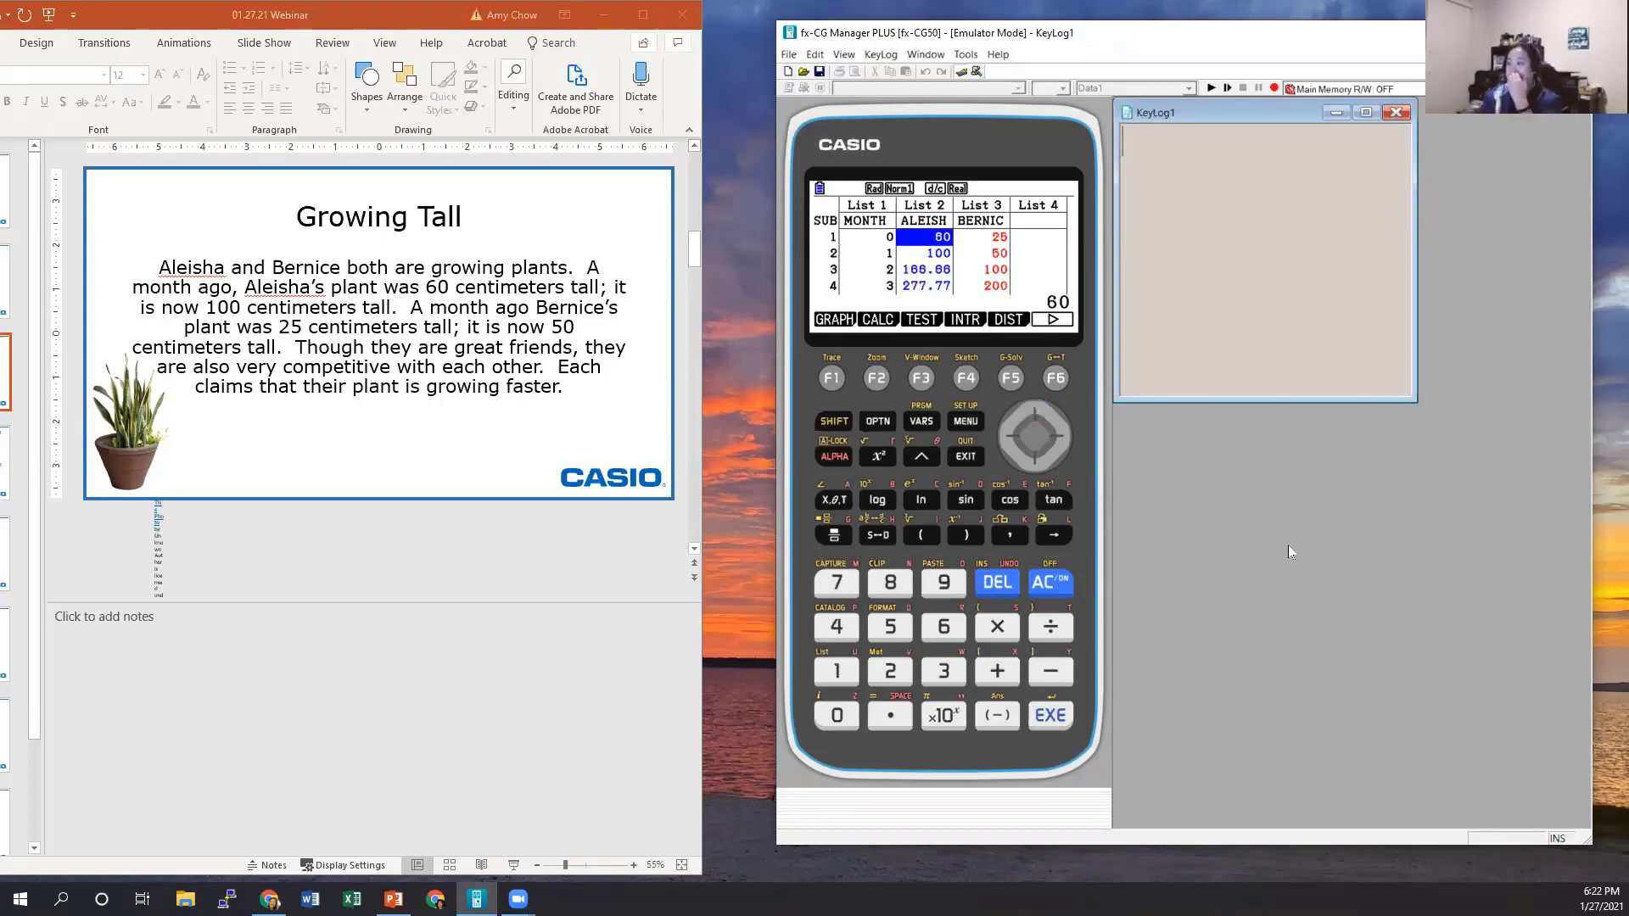
{"action": "key", "text": "Down"}
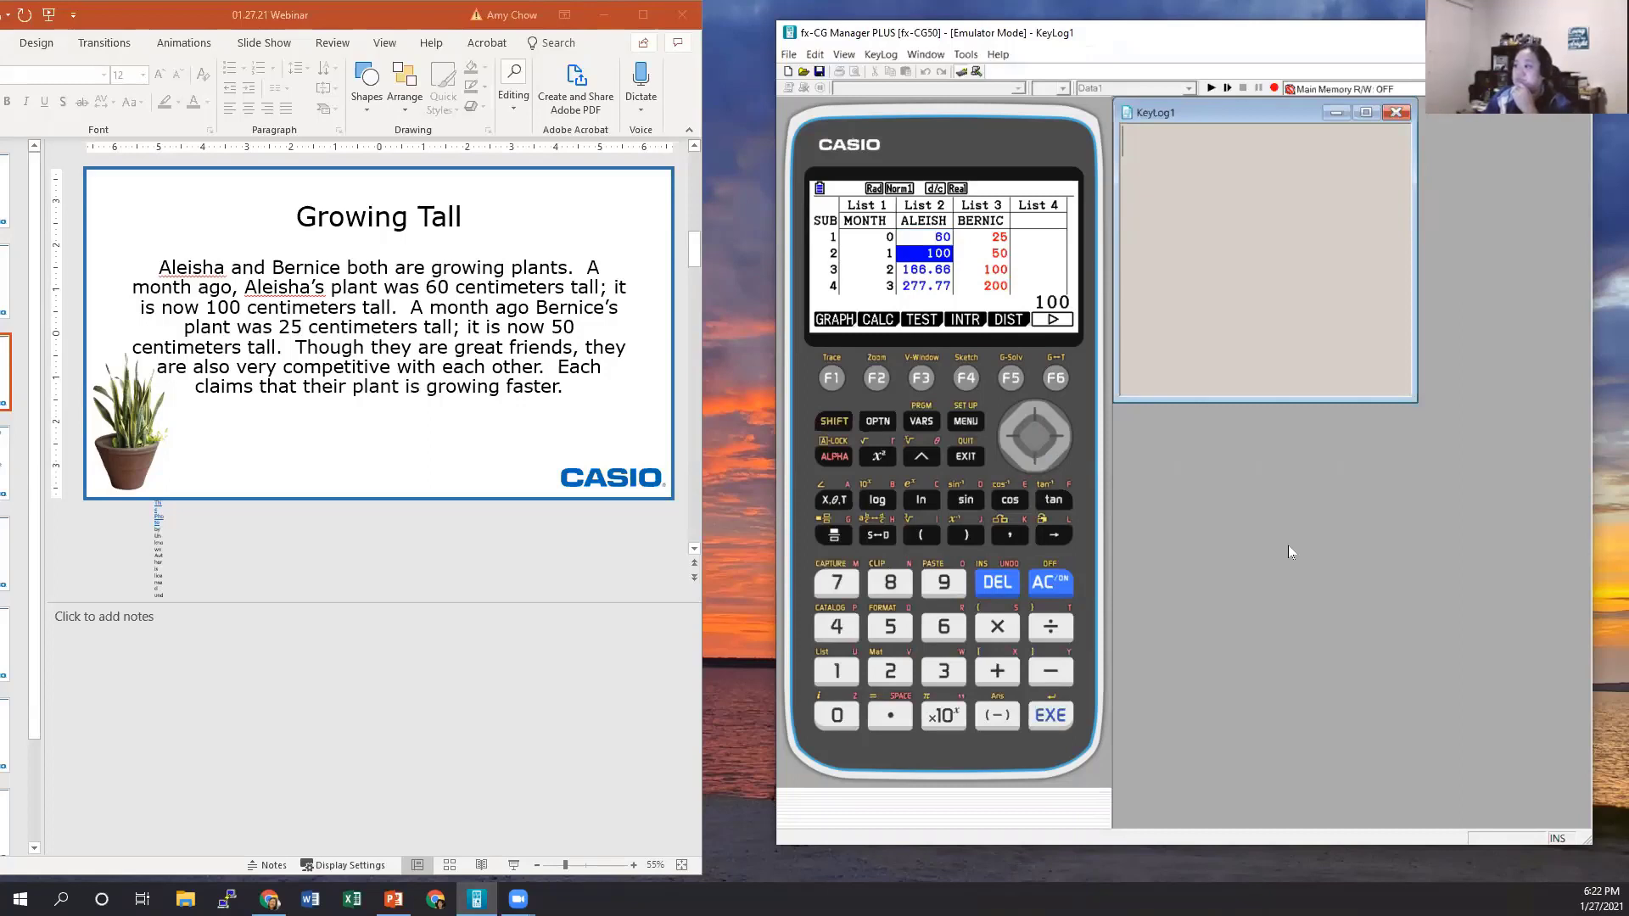
{"action": "key", "text": "Down"}
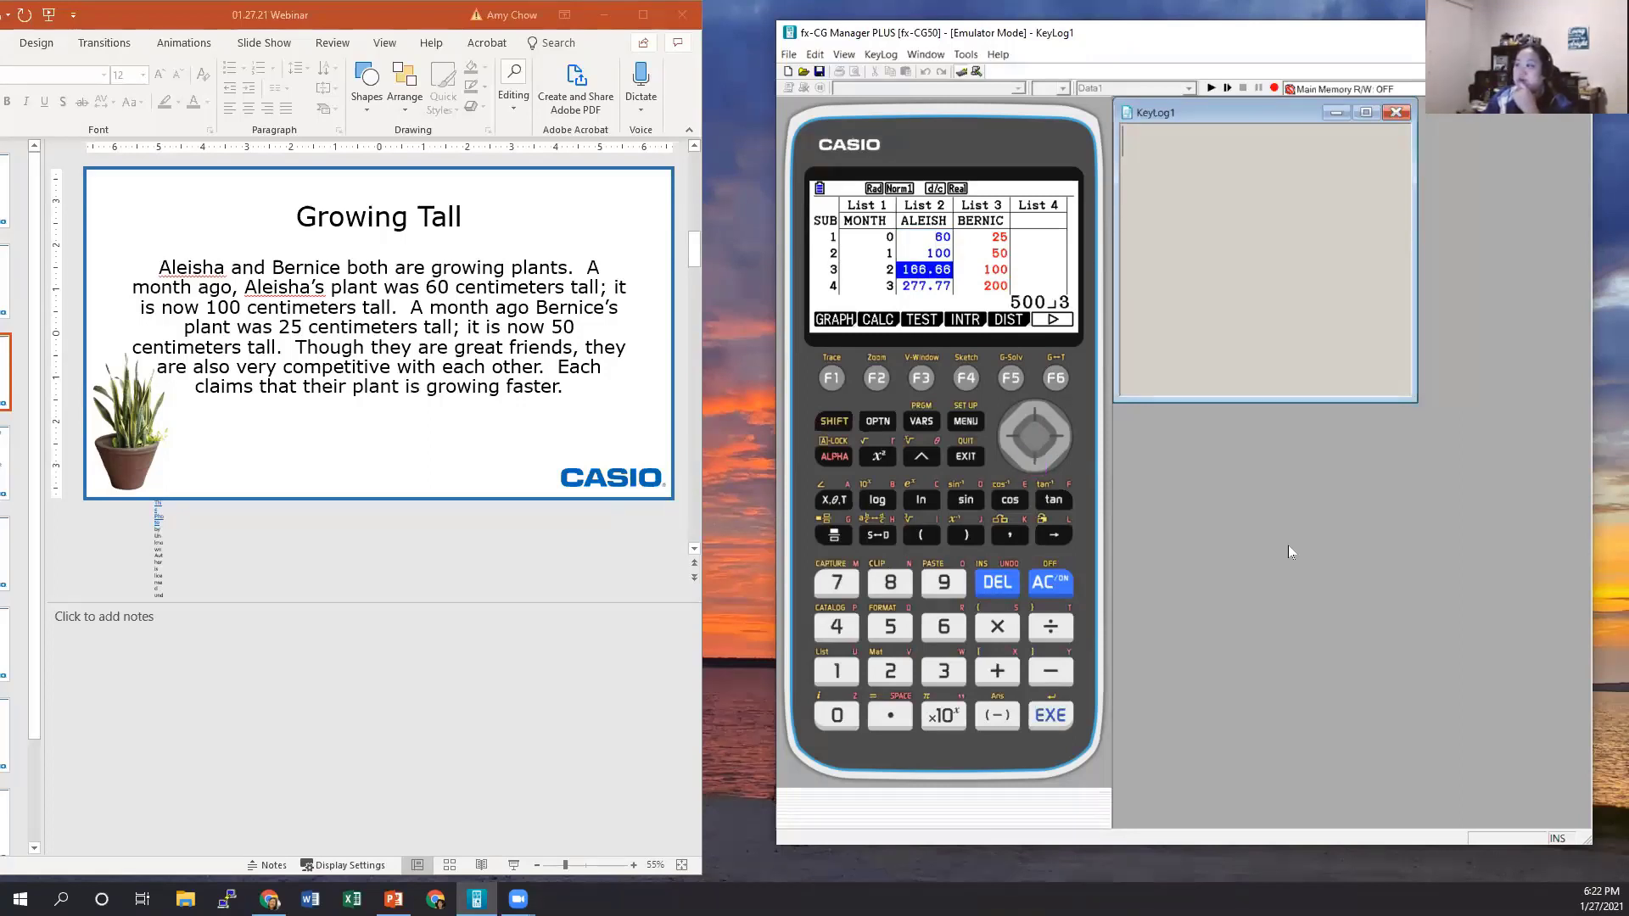
{"action": "key", "text": "Up"}
{"action": "key", "text": "Right"}
{"action": "key", "text": "Down"}
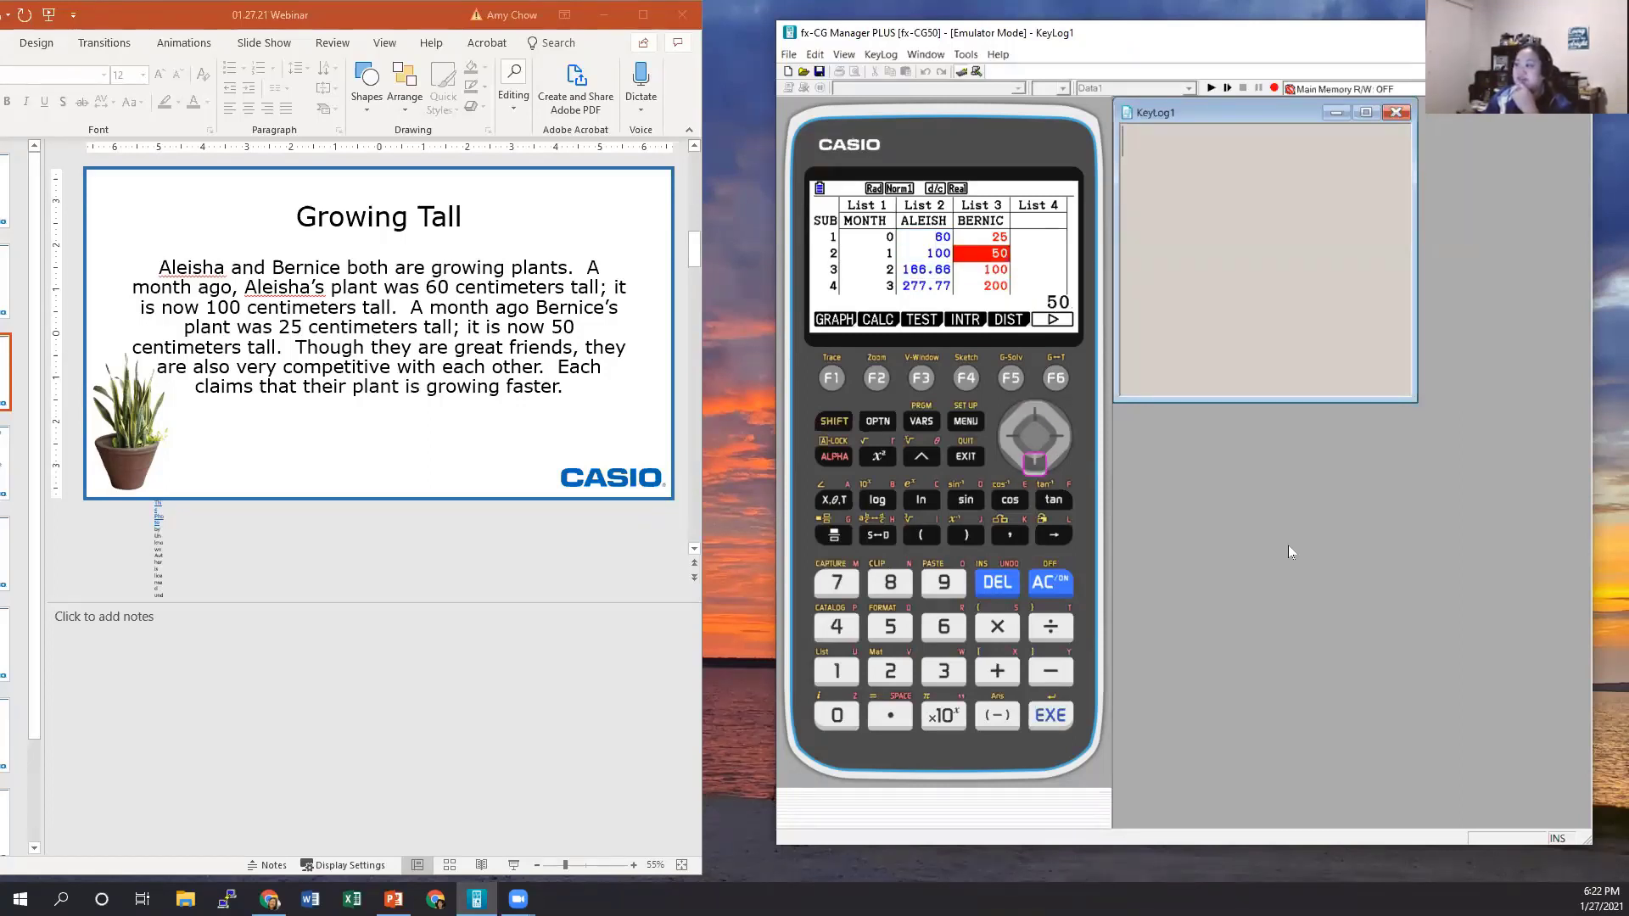
{"action": "key", "text": "Down"}
{"action": "key", "text": "Down"}
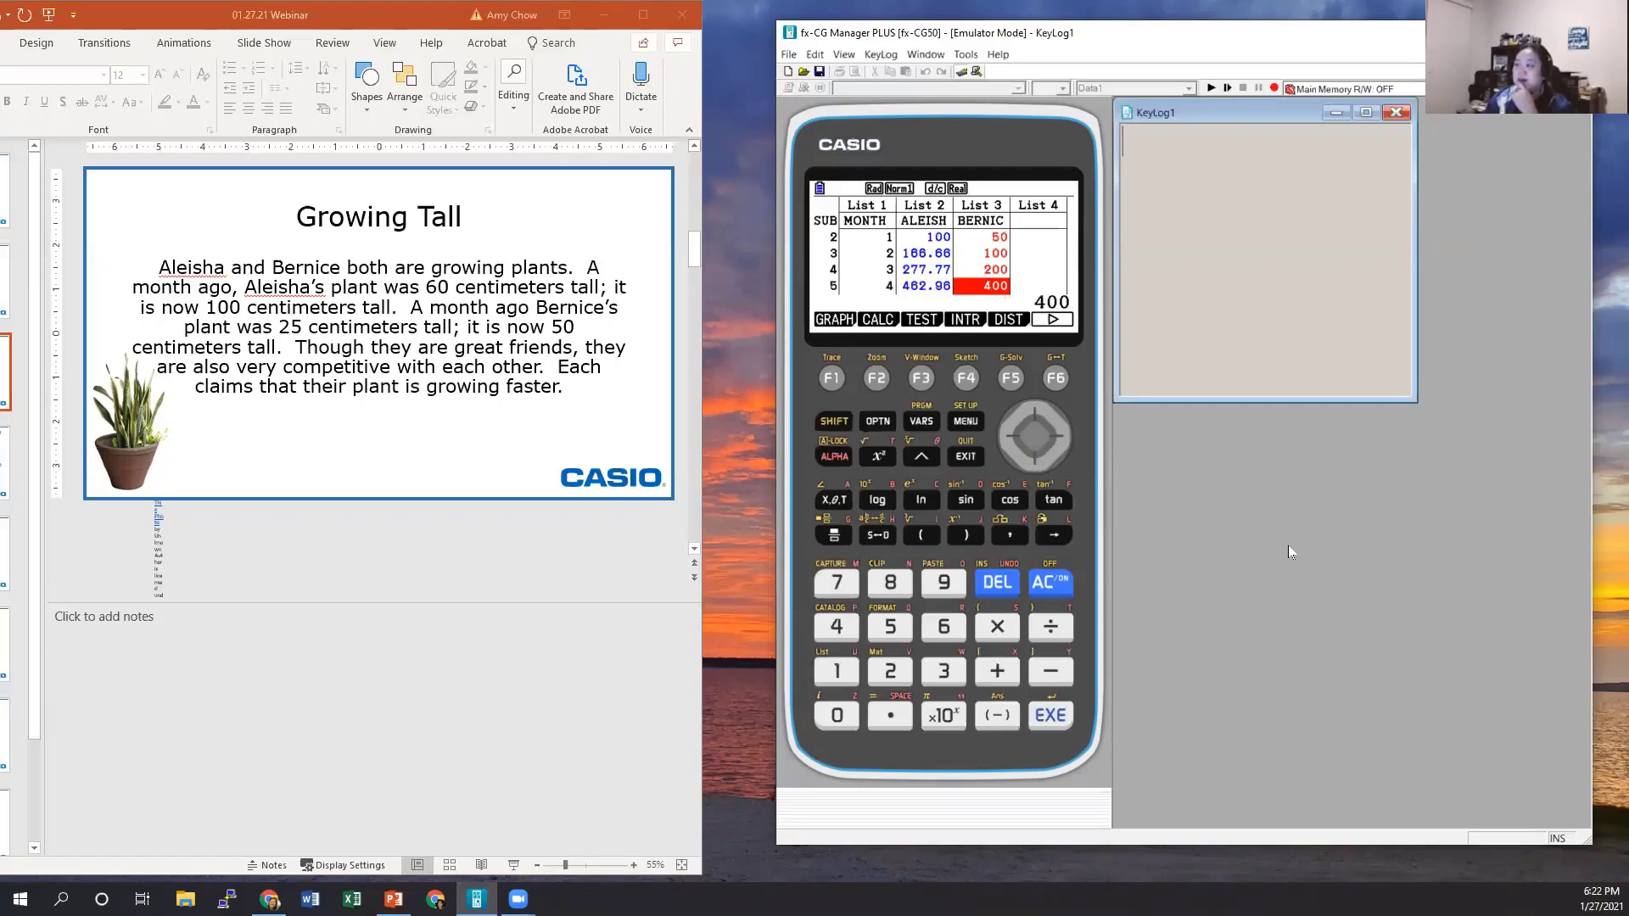
{"action": "key", "text": "Down"}
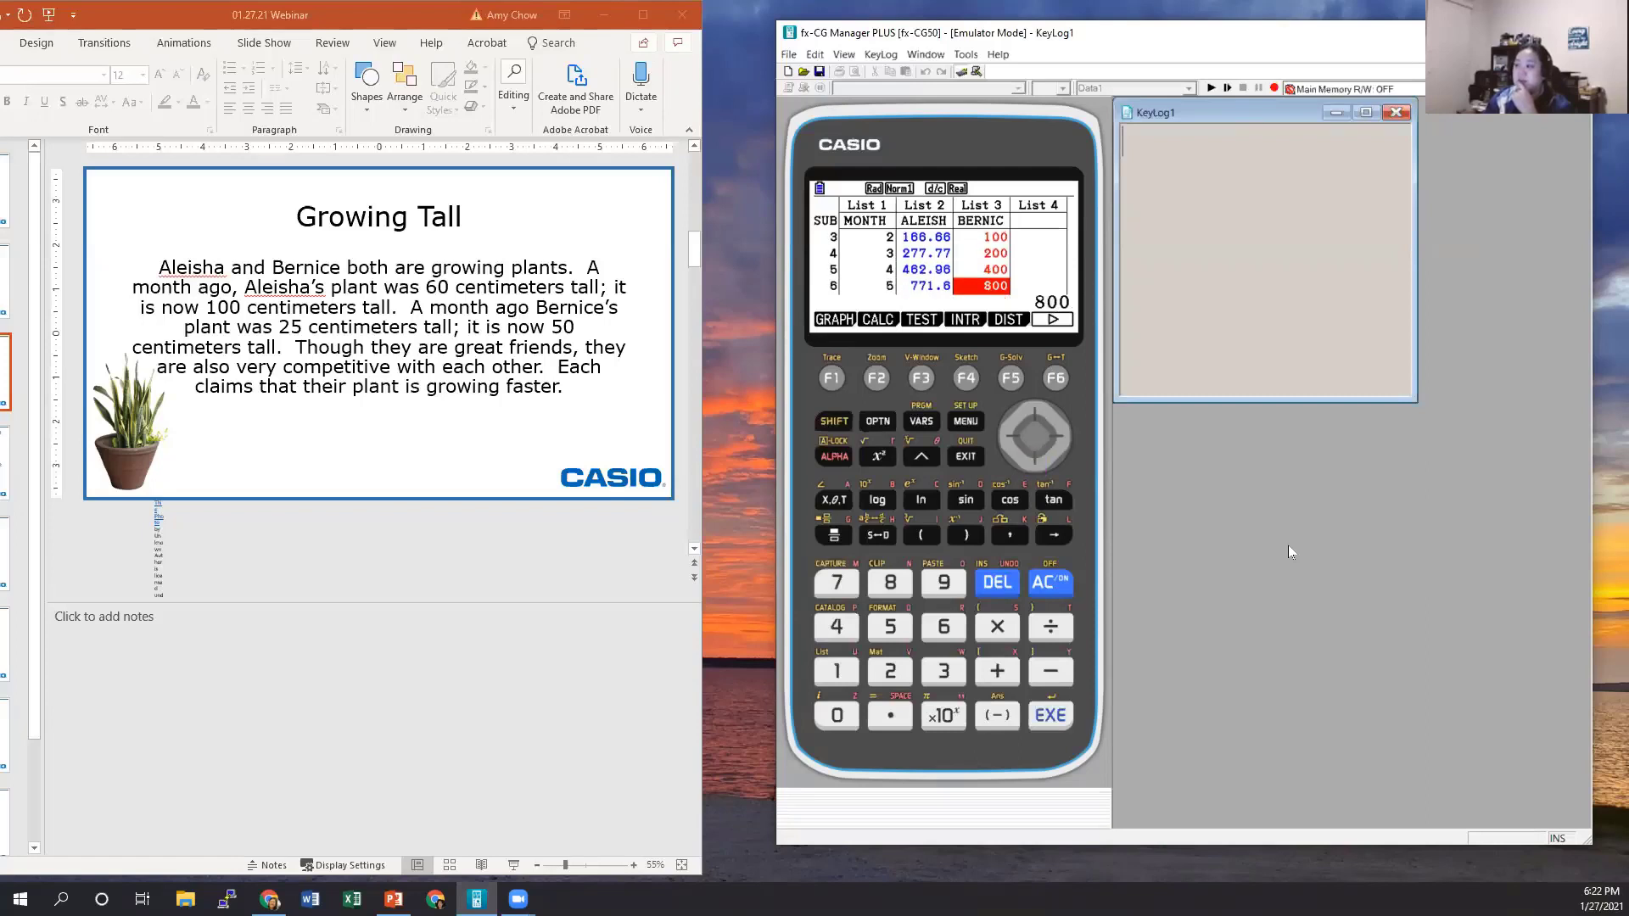
Add month 6 as the seventh value of List 1
{"action": "key", "text": "Down"}
{"action": "key", "text": "Left"}
{"action": "key", "text": "Left"}
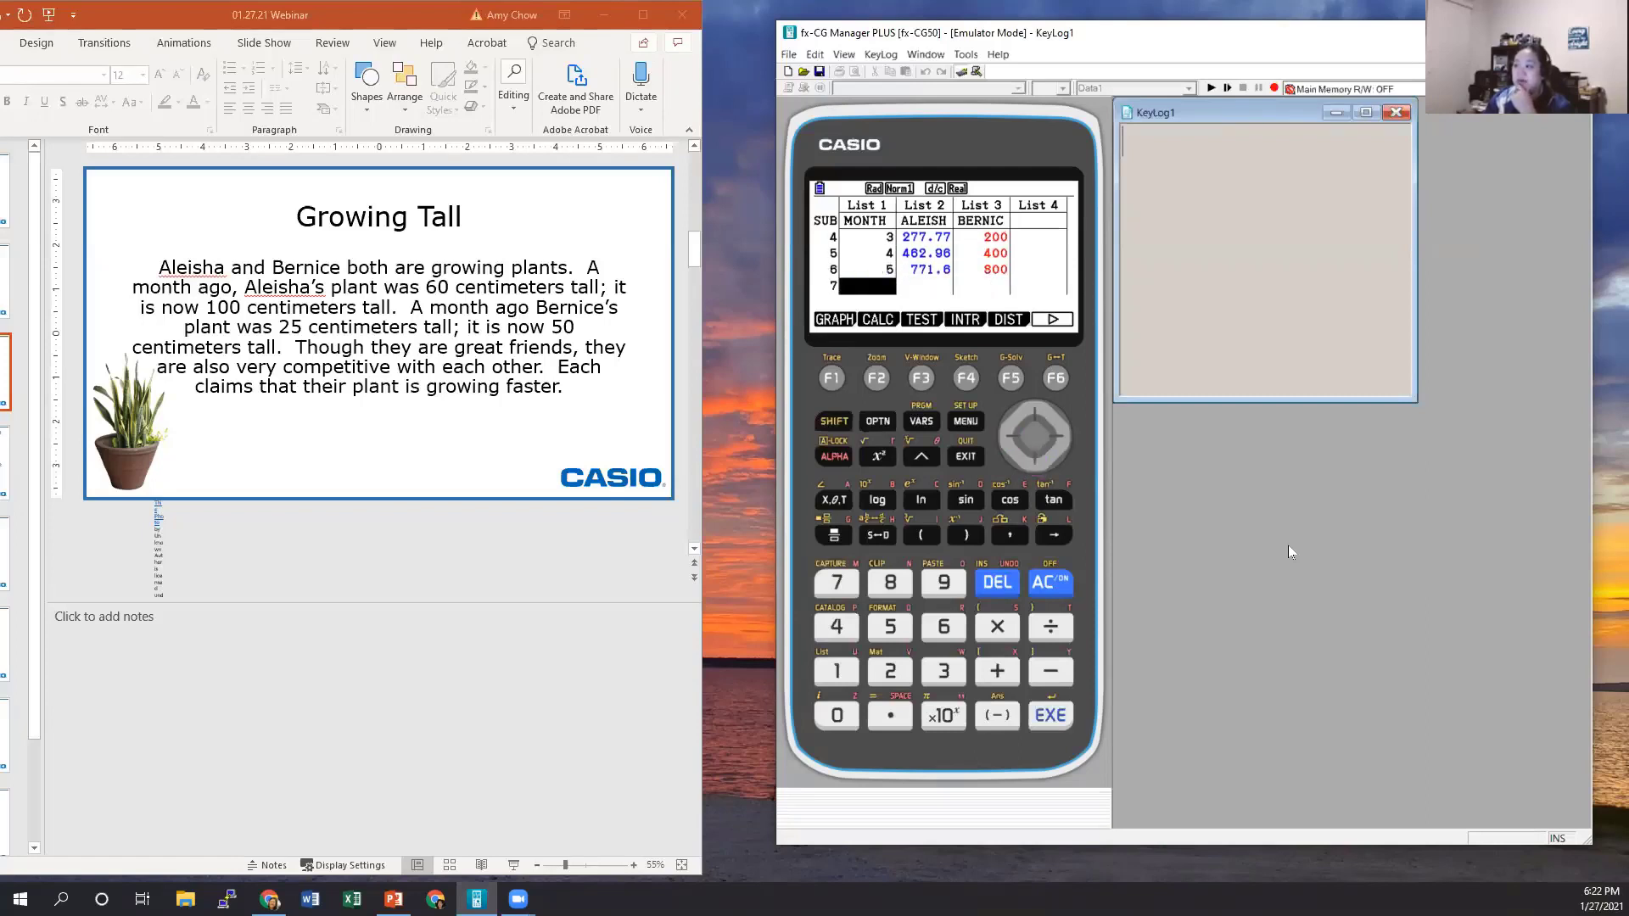
{"action": "key", "text": "Right"}
{"action": "key", "text": "Right"}
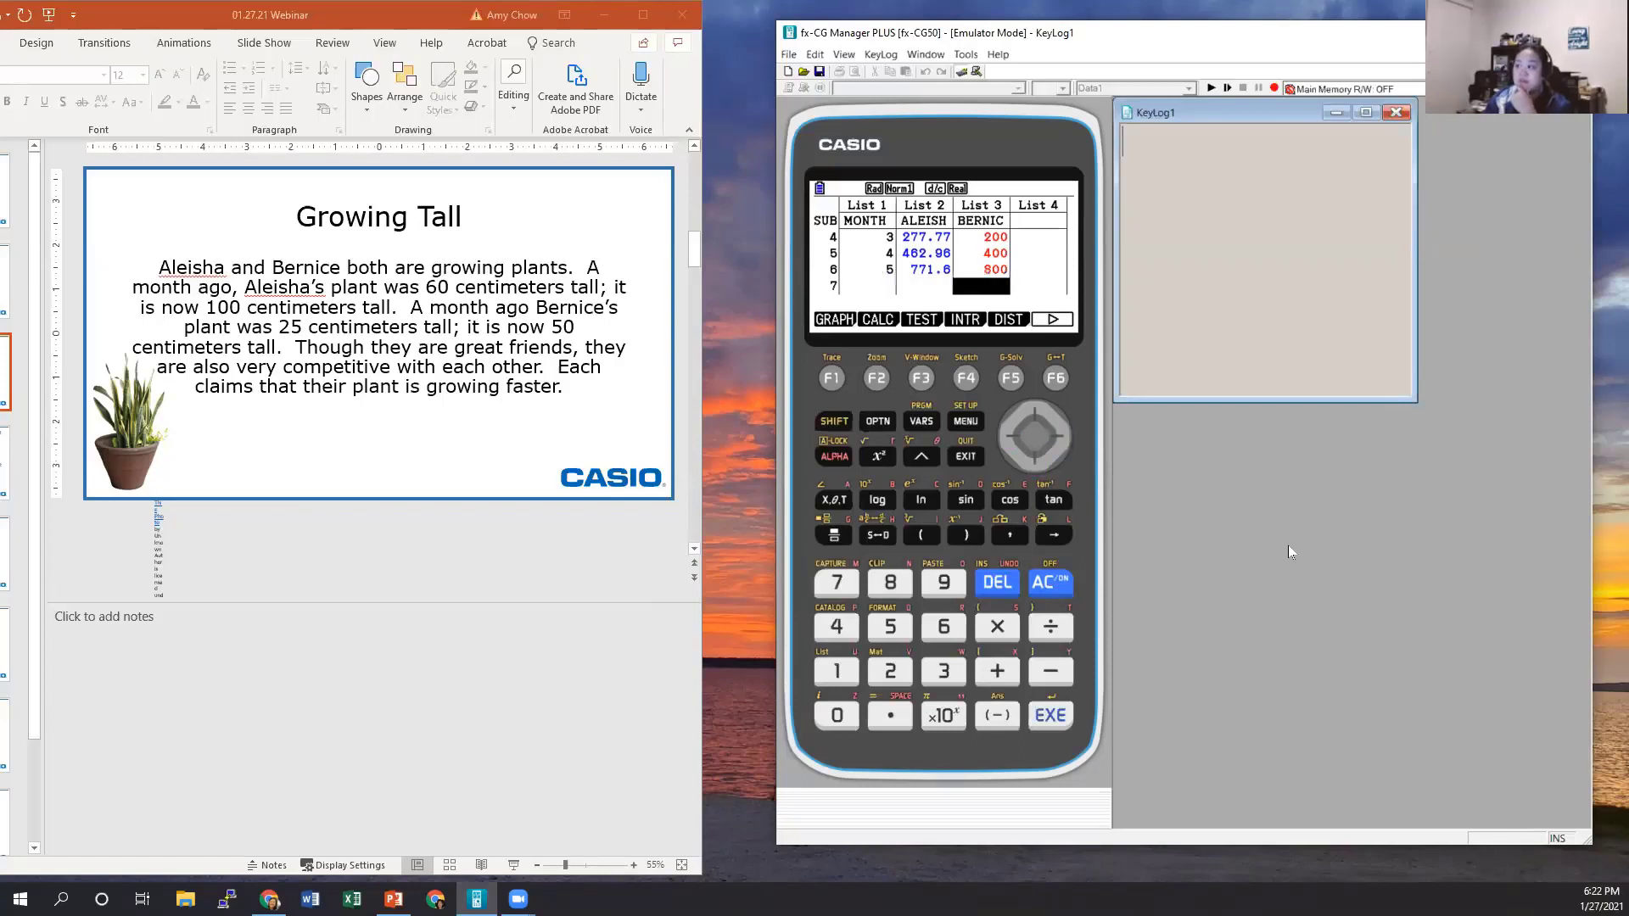
{"action": "key", "text": "Left"}
{"action": "key", "text": "Left"}
{"action": "type", "text": "6"}
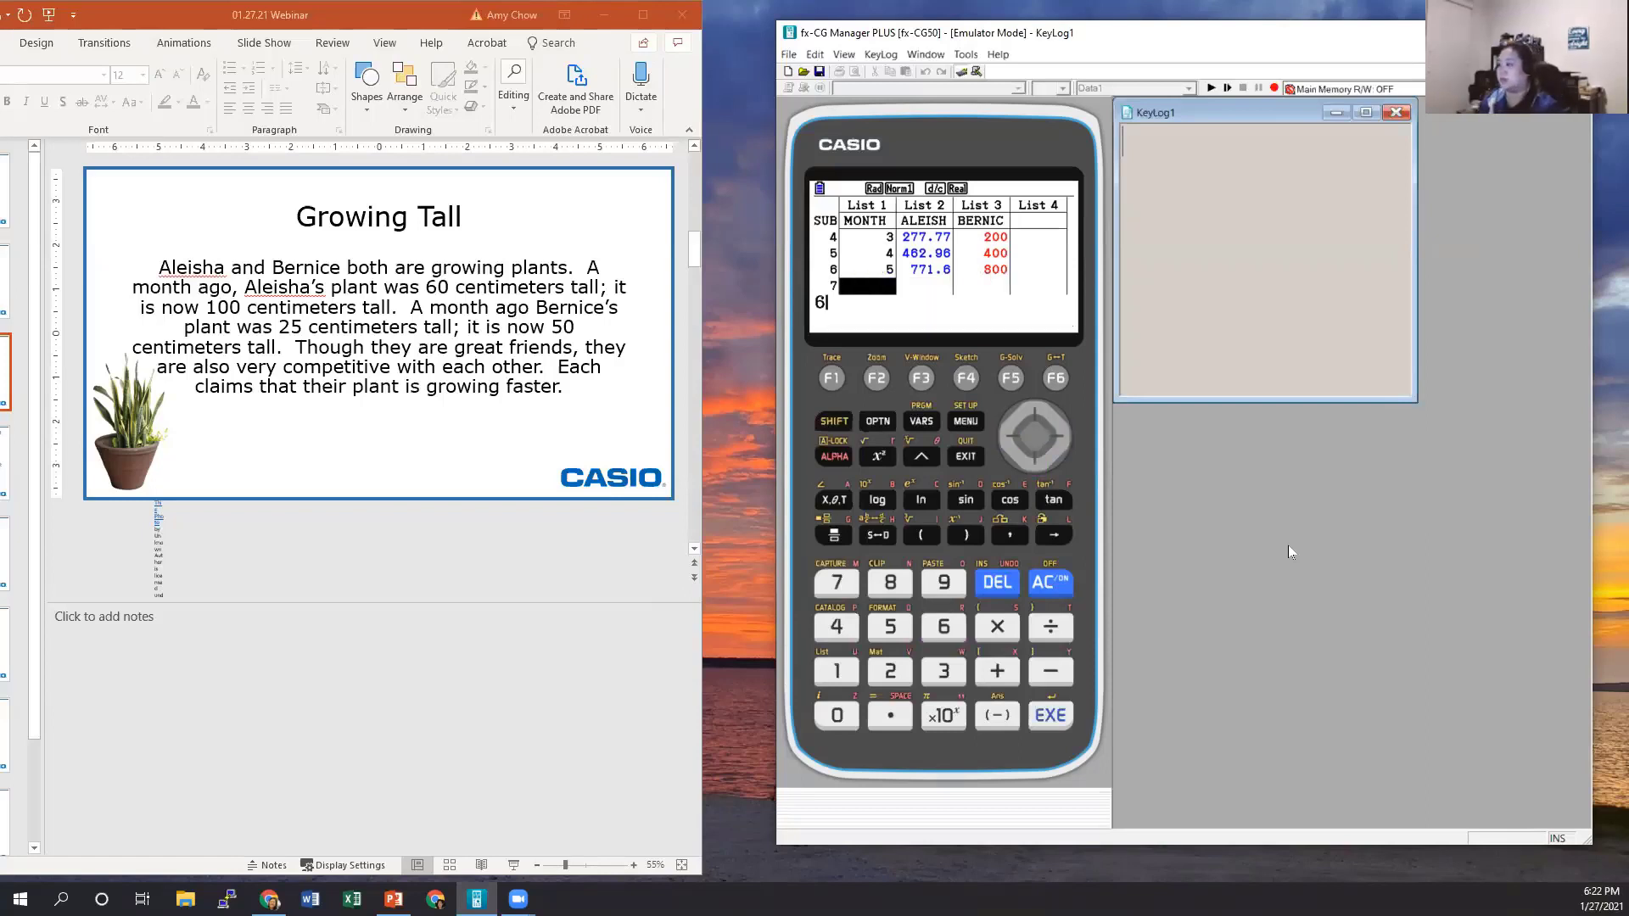
{"action": "key", "text": "BackSpace"}
{"action": "key", "text": "Return"}
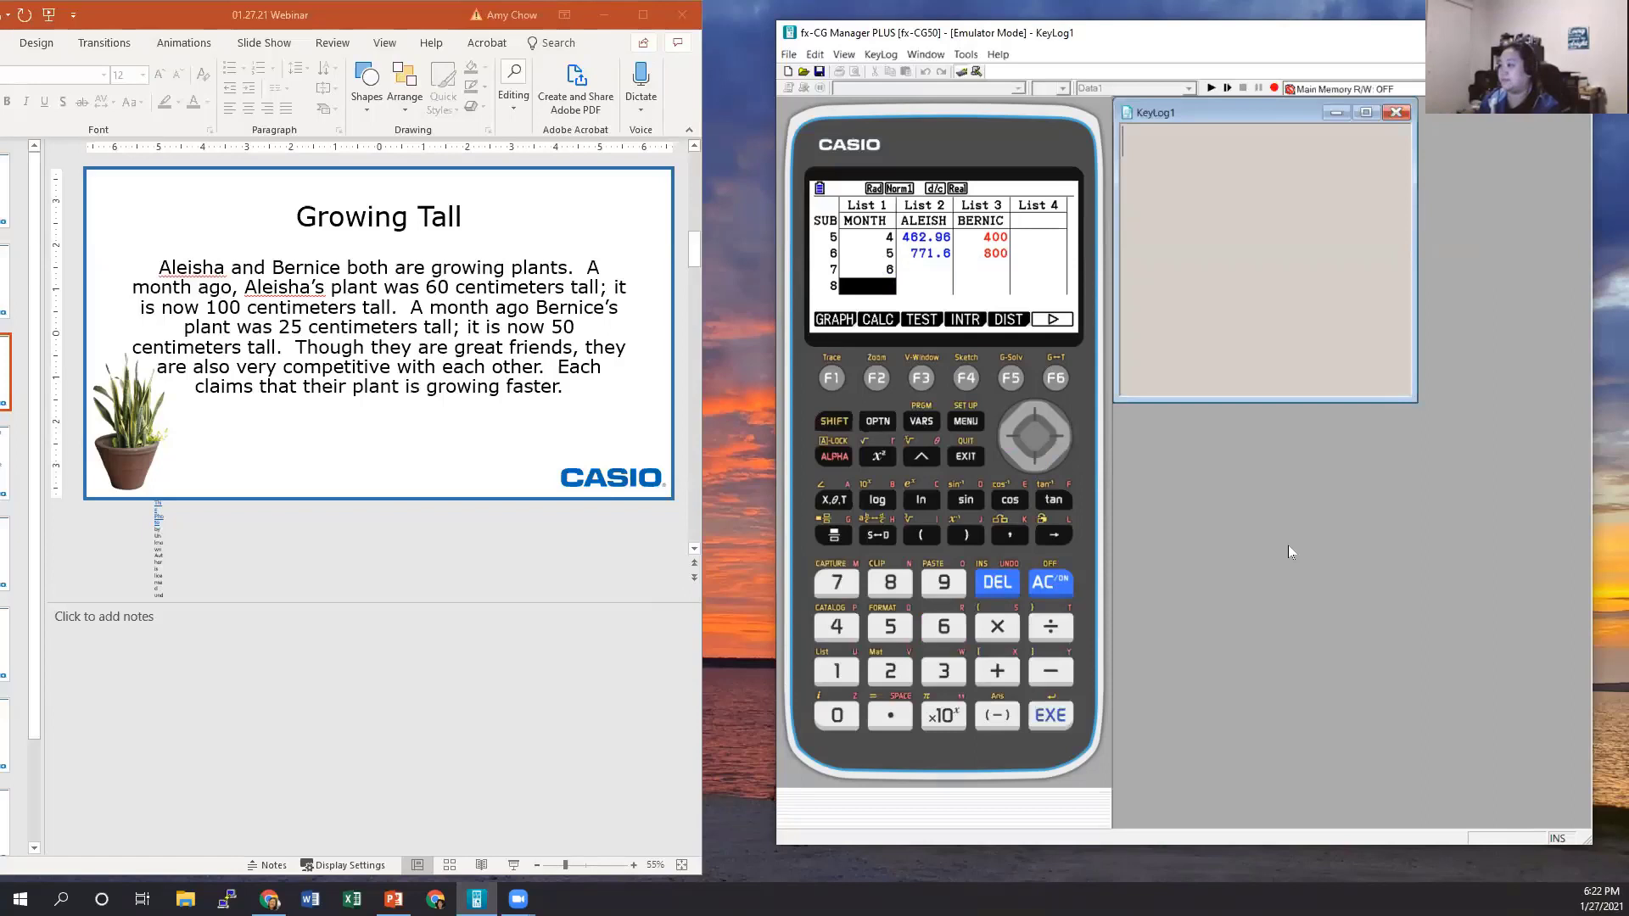
Enter 1600 as the seventh value of List 3 and format it in red like the other values in that list
{"action": "key", "text": "Right"}
{"action": "key", "text": "Right"}
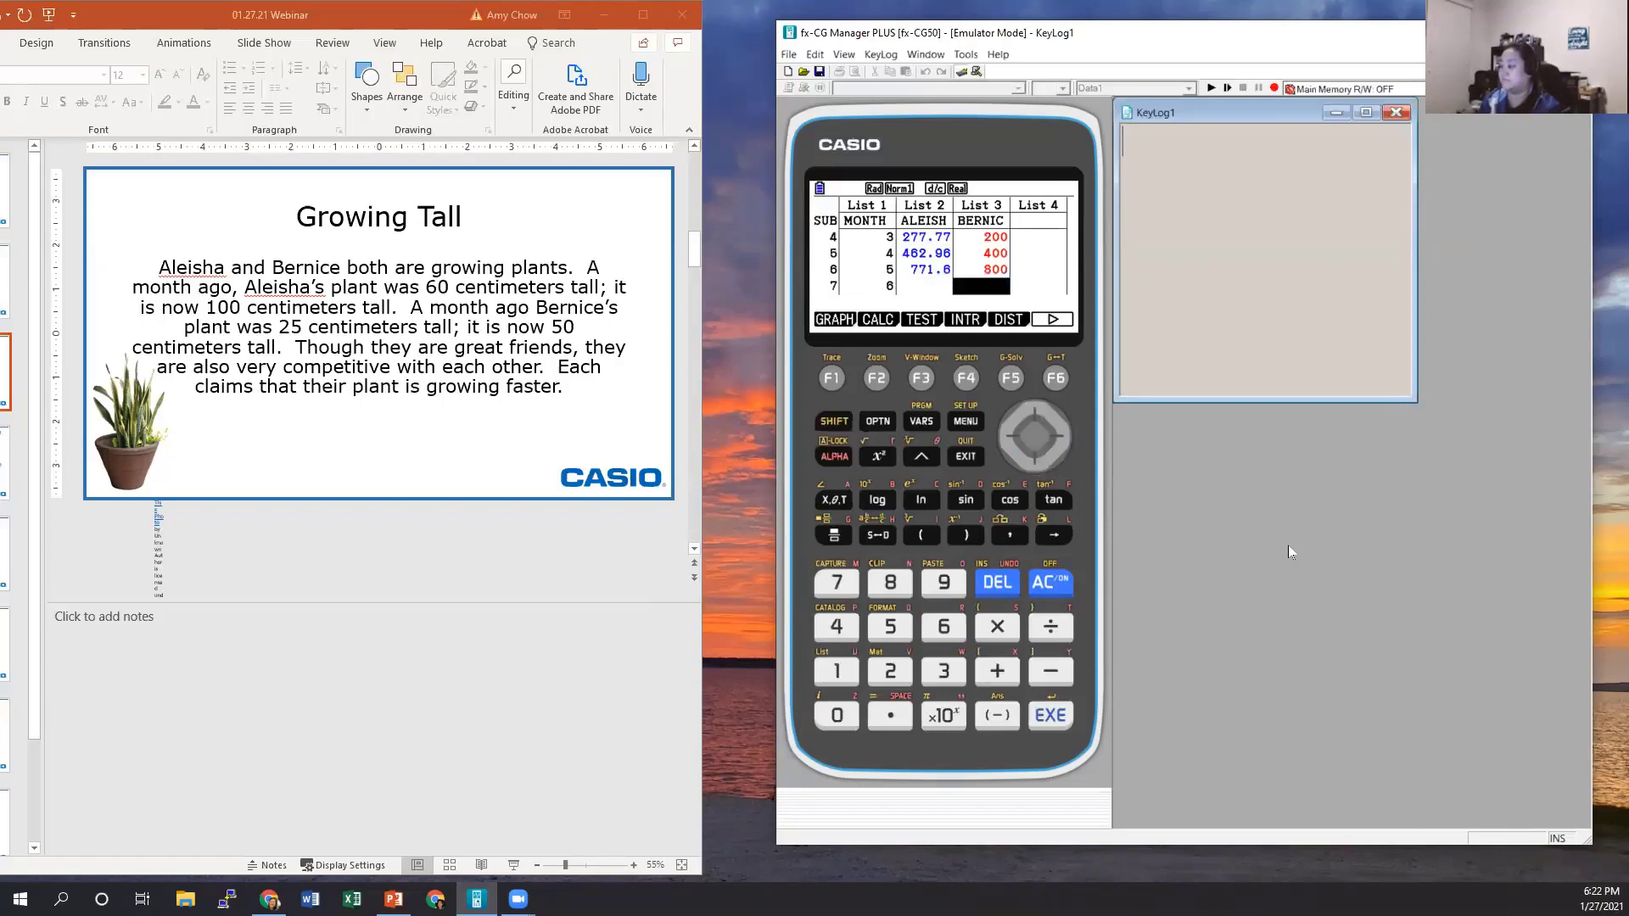
{"action": "type", "text": "1600"}
{"action": "key", "text": "Return"}
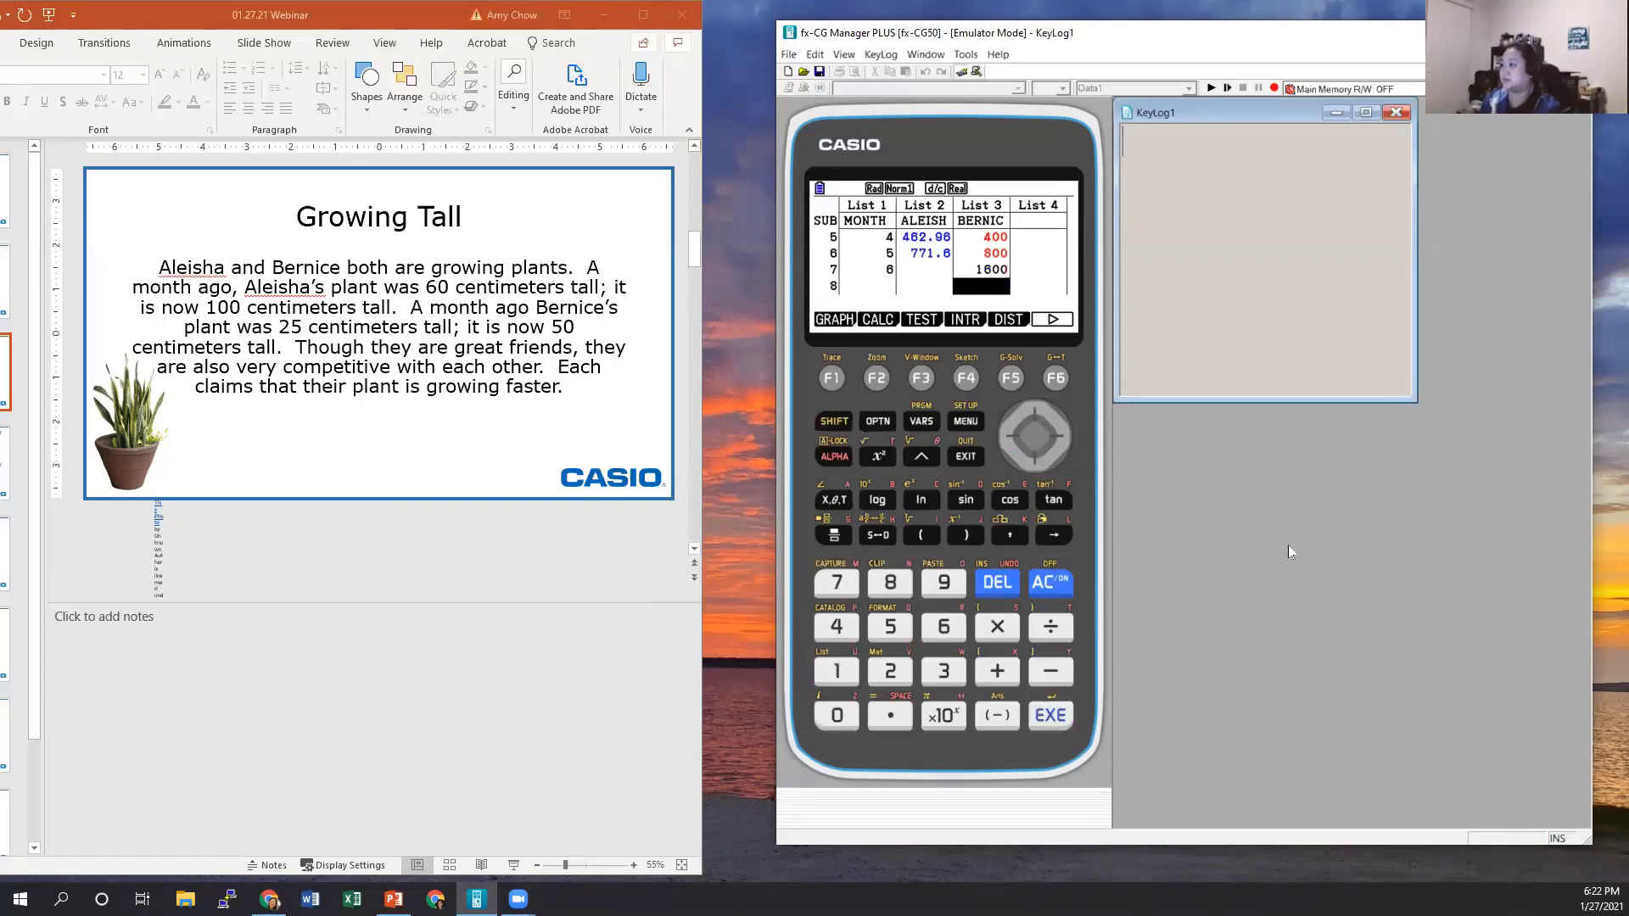
{"action": "key", "text": "Up"}
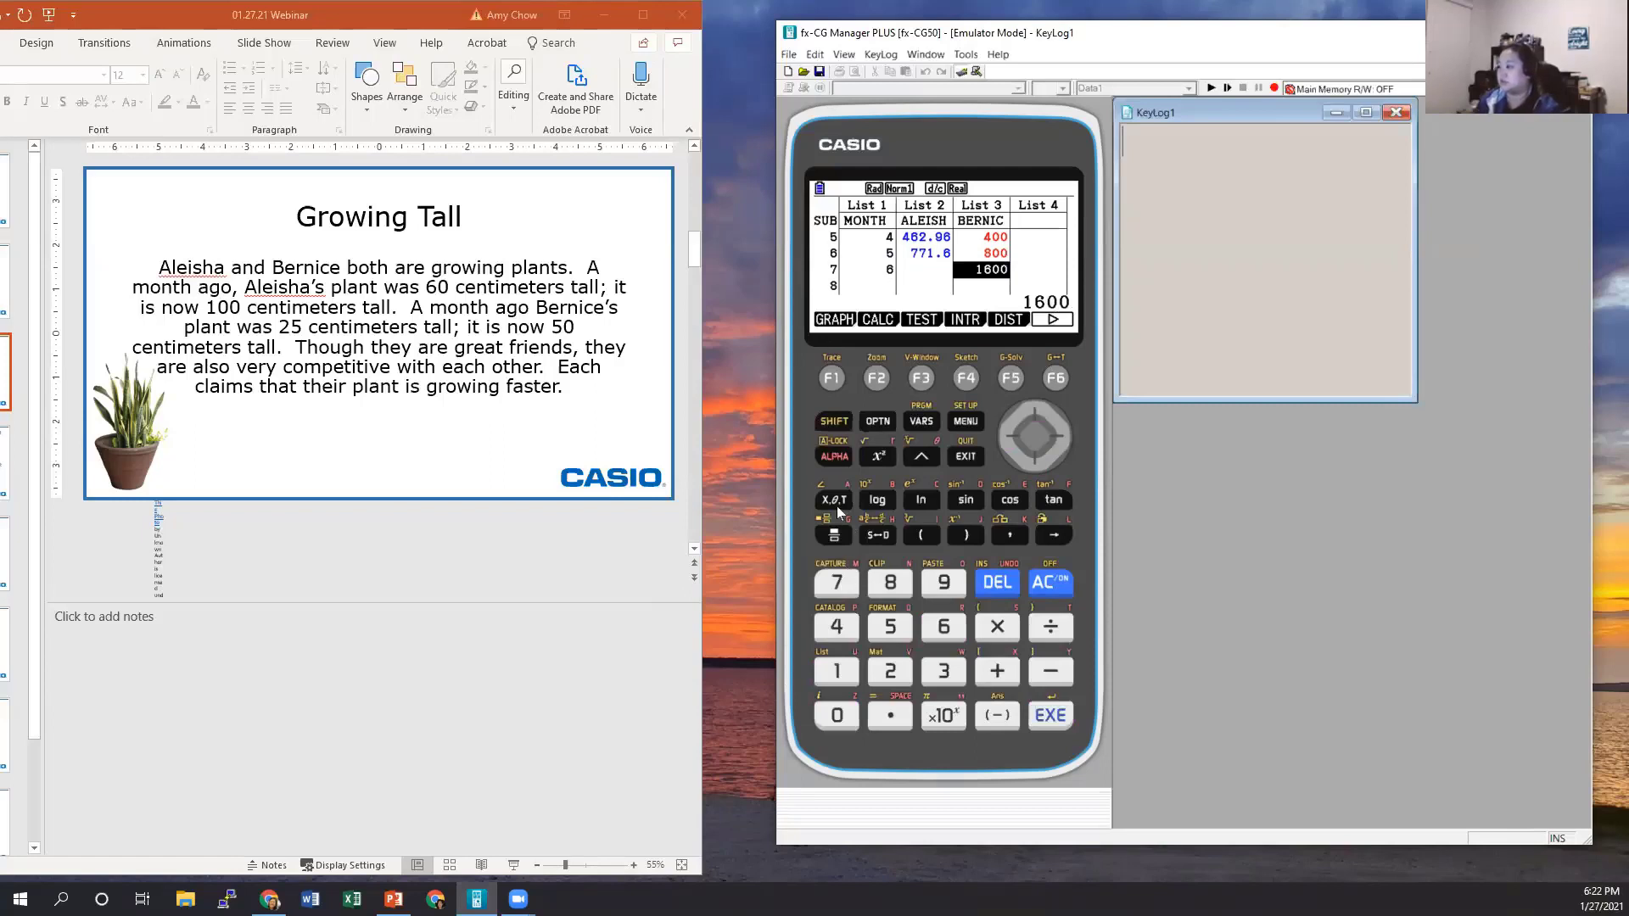
{"action": "left_click", "coordinate": [832, 421]}
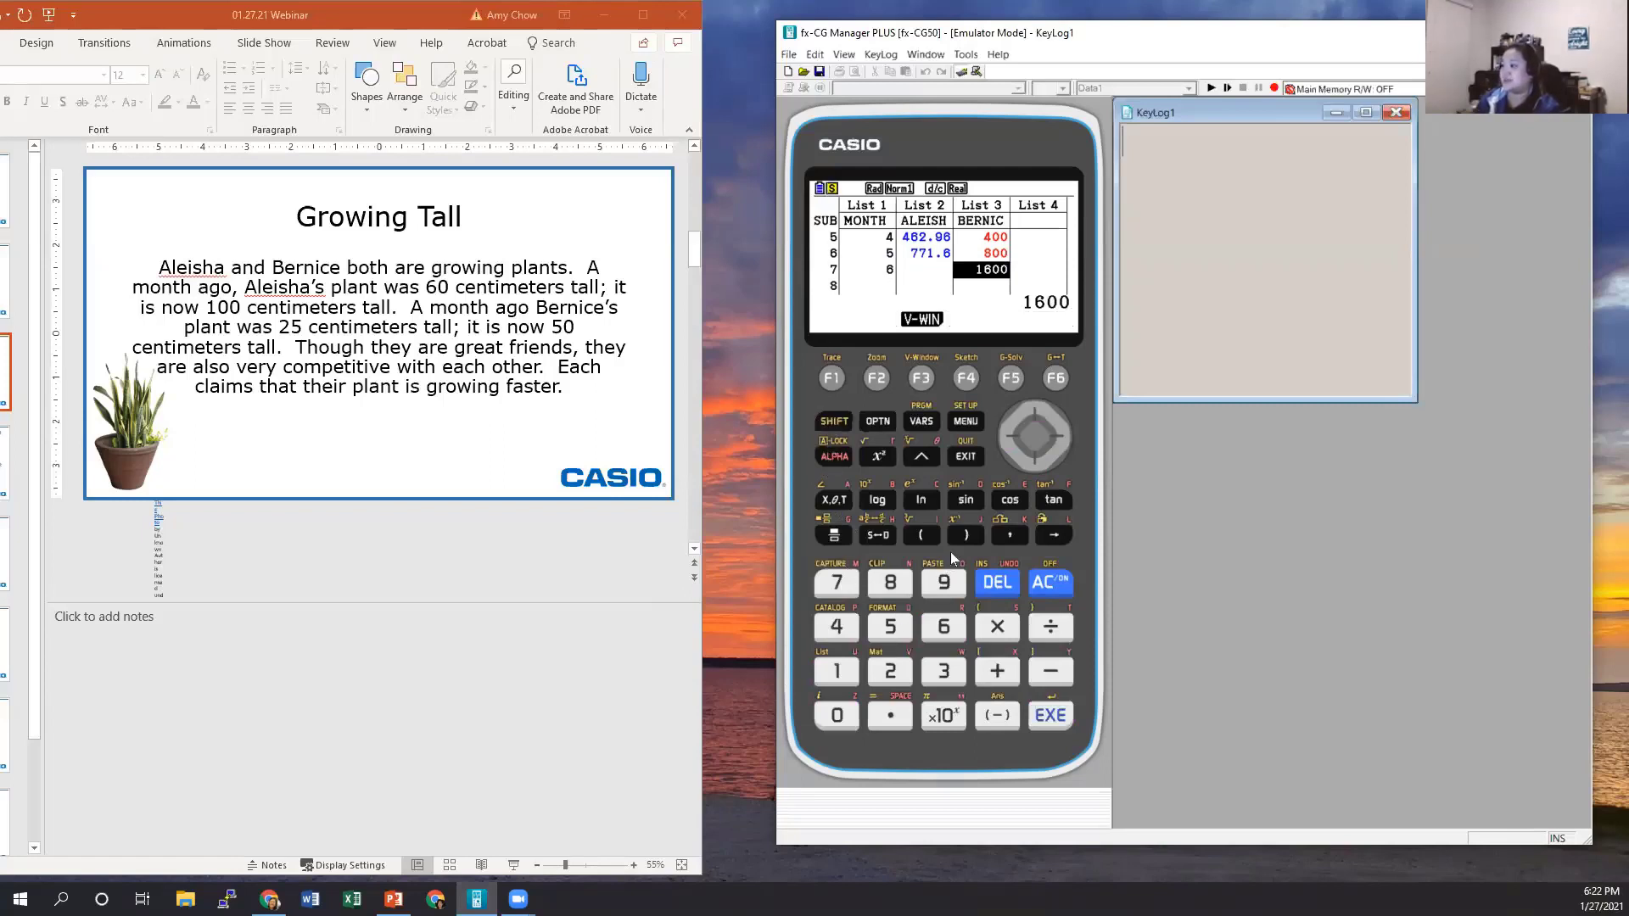
{"action": "key", "text": "5"}
{"action": "key", "text": "3"}
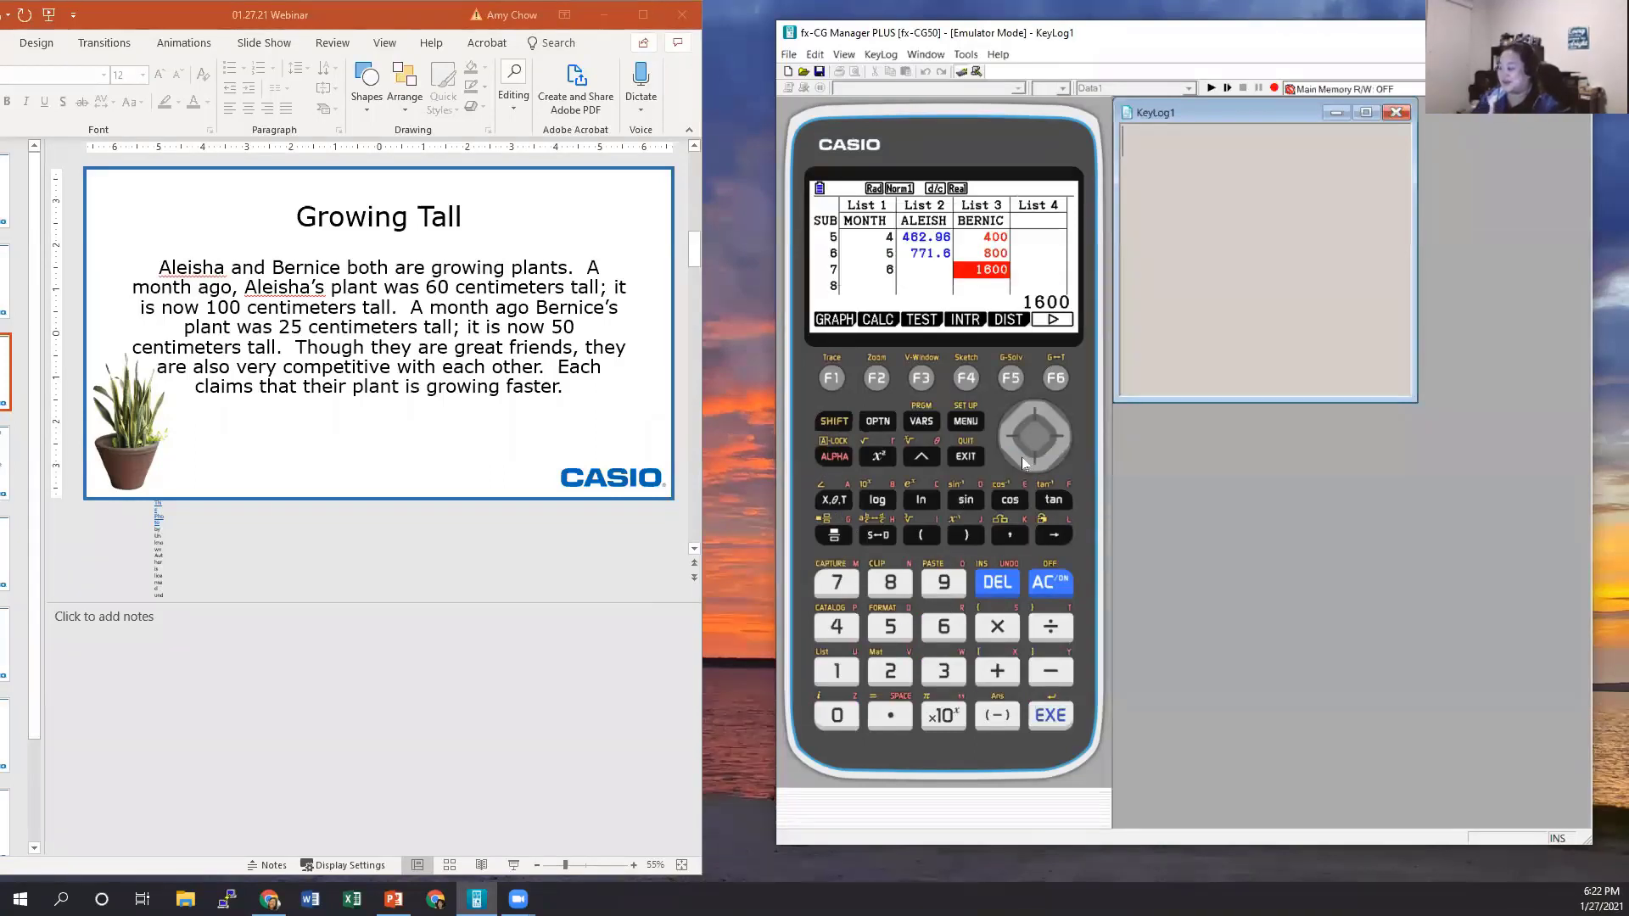
Check the sixth value's exact fraction in List 2 and set the seventh value to (62500⌟81)(1⌟2⌟3)
{"action": "key", "text": "Left"}
{"action": "key", "text": "Up"}
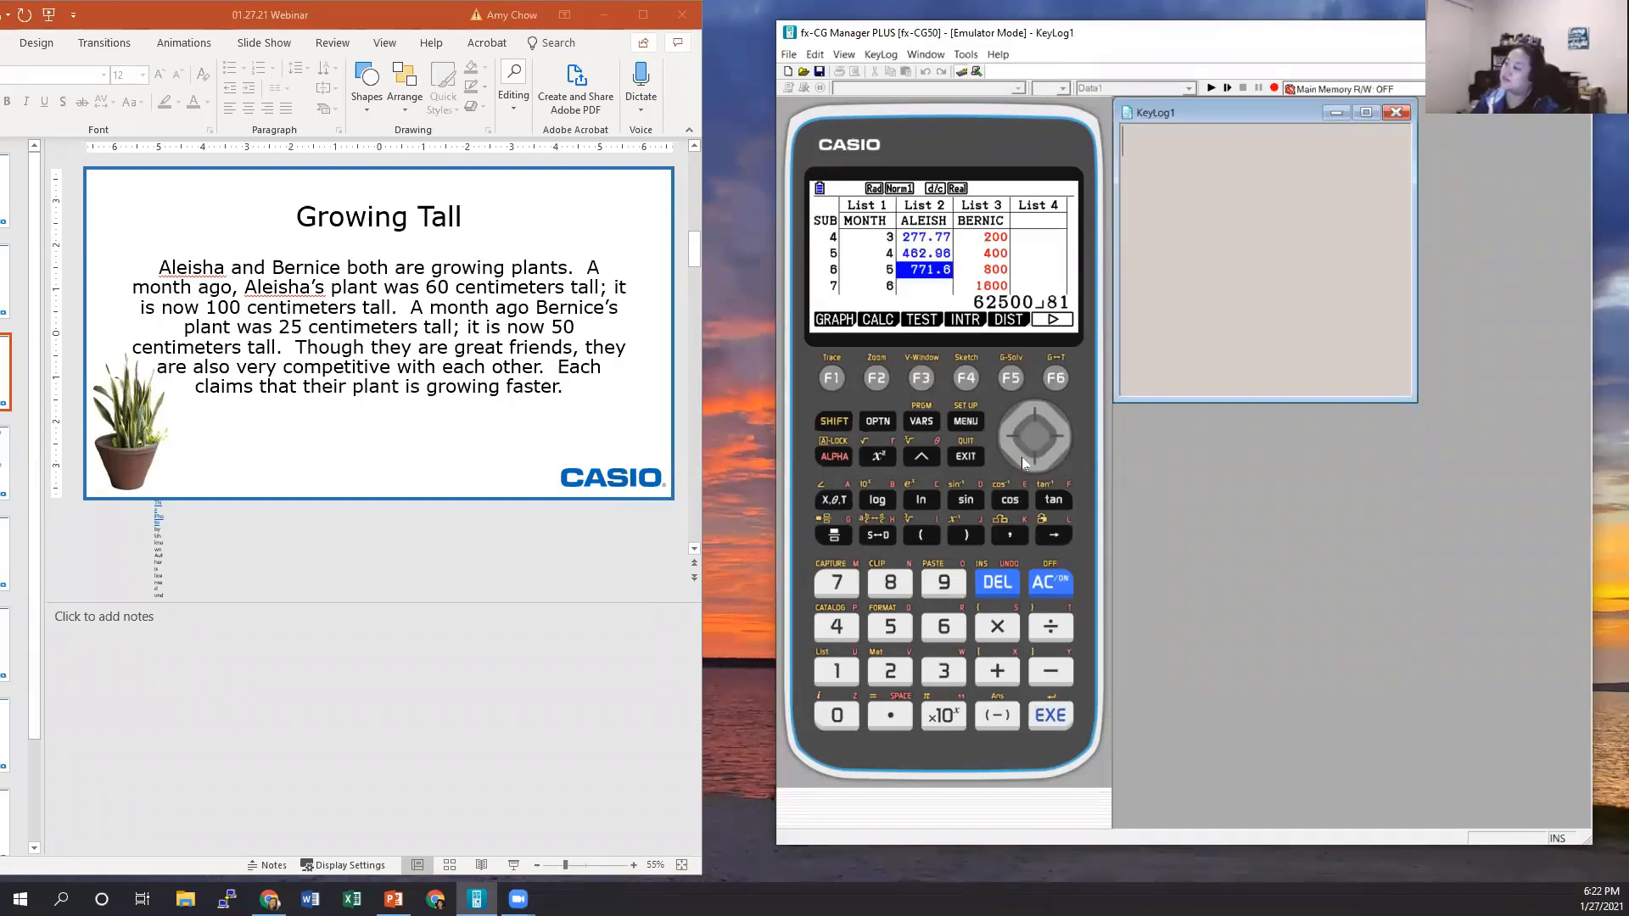
{"action": "key", "text": "Down"}
{"action": "type", "text": "(62500"}
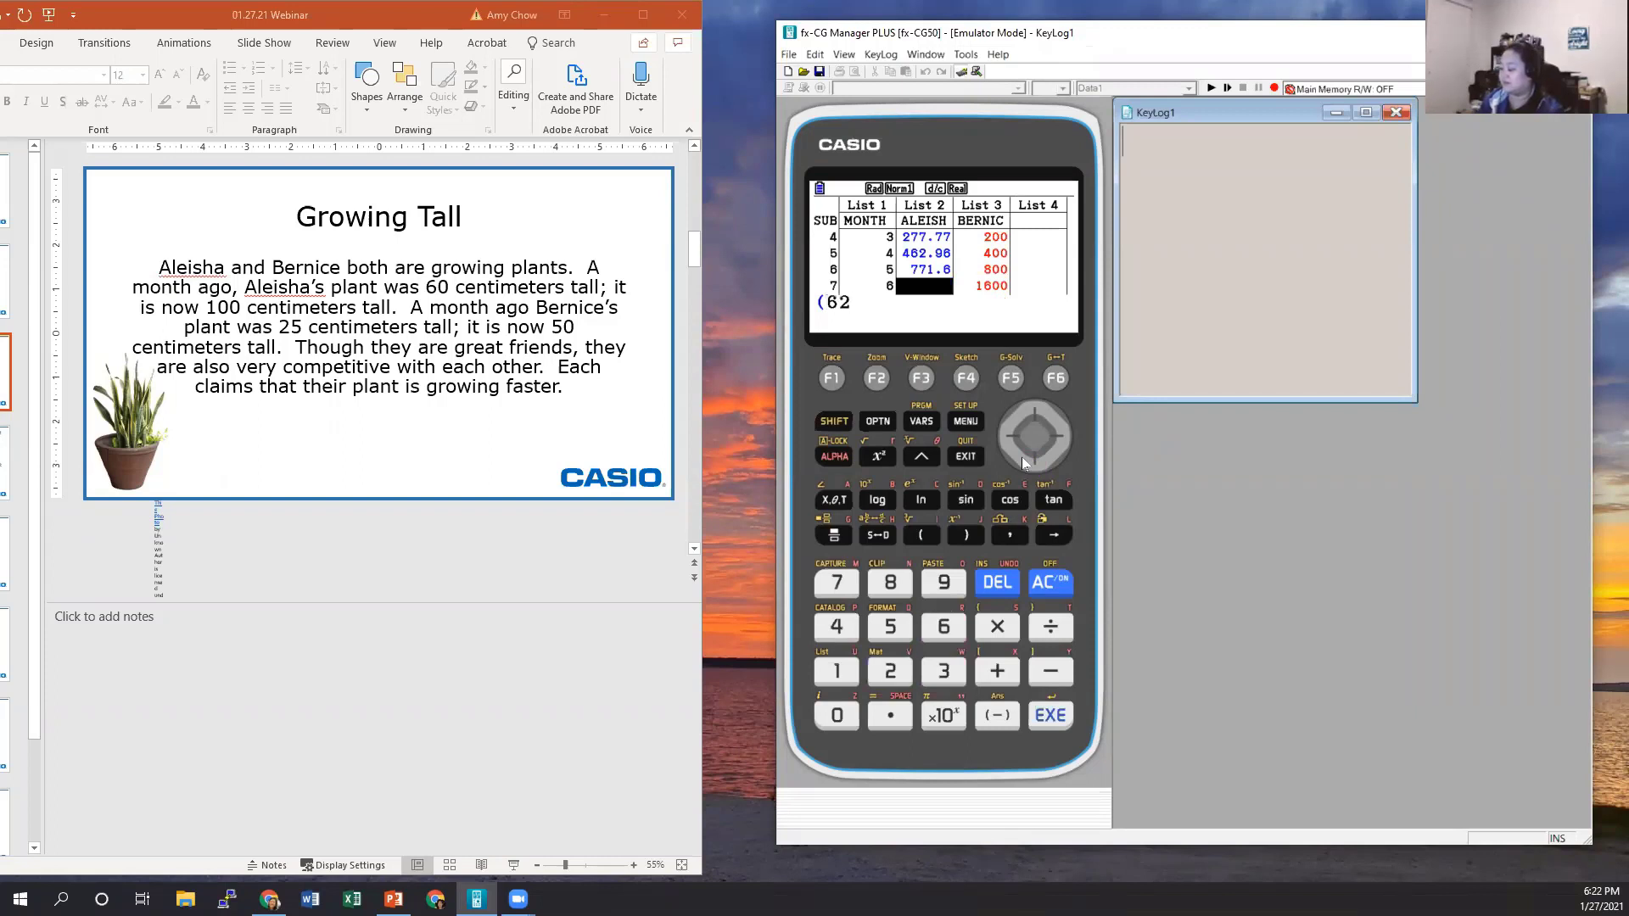
{"action": "left_click", "coordinate": [833, 535]}
{"action": "type", "text": "81)(1"}
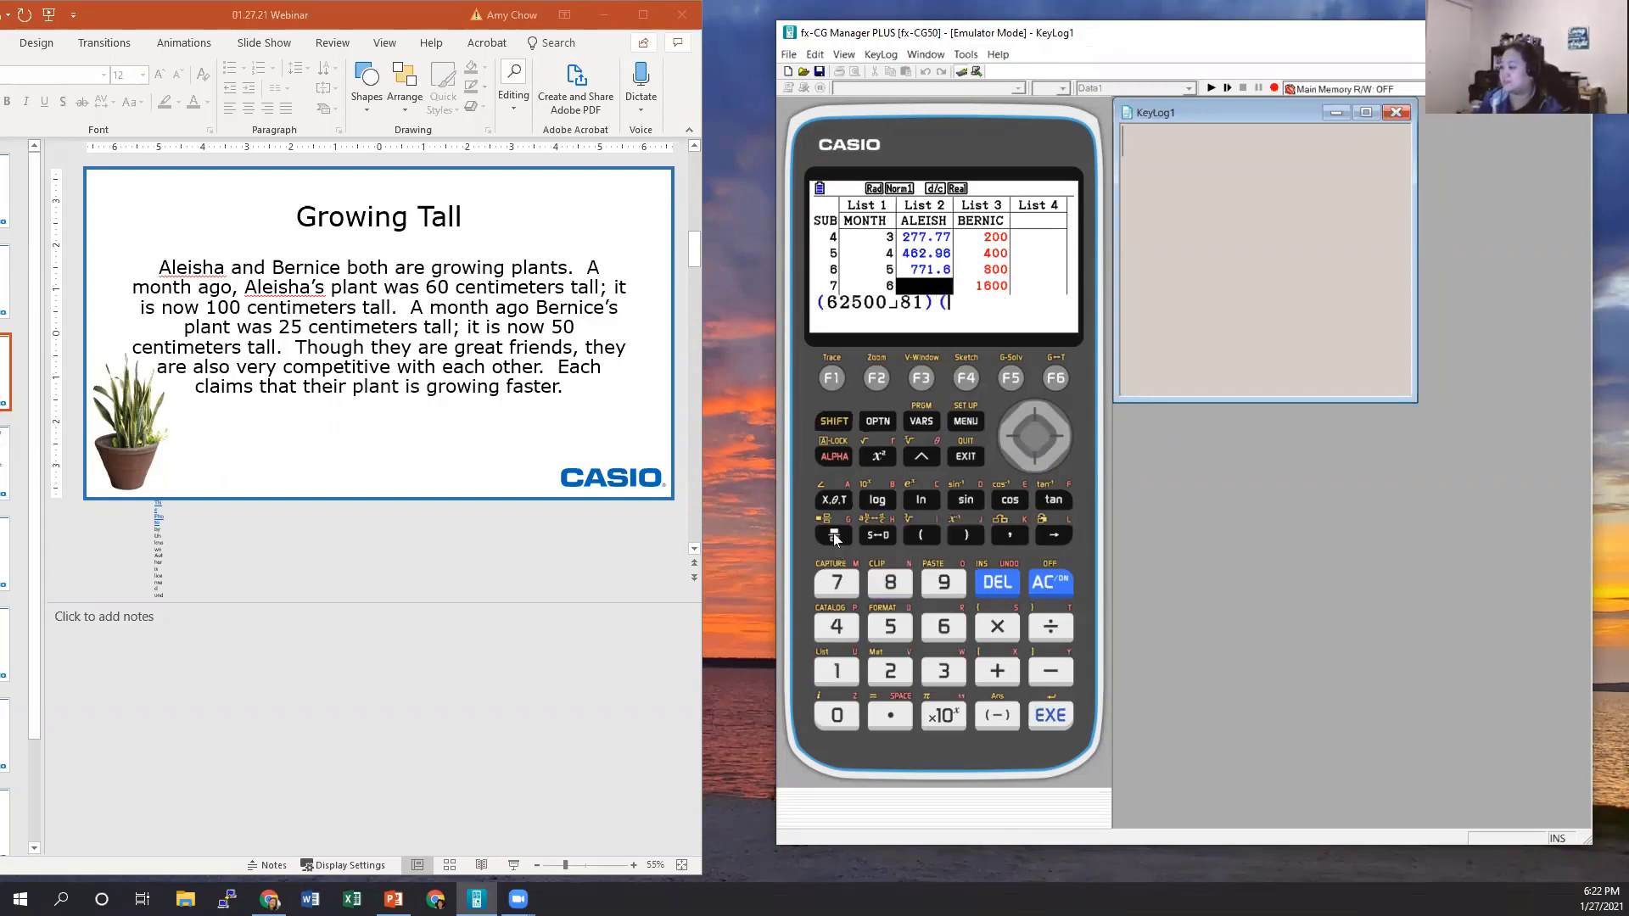
{"action": "left_click", "coordinate": [844, 538]}
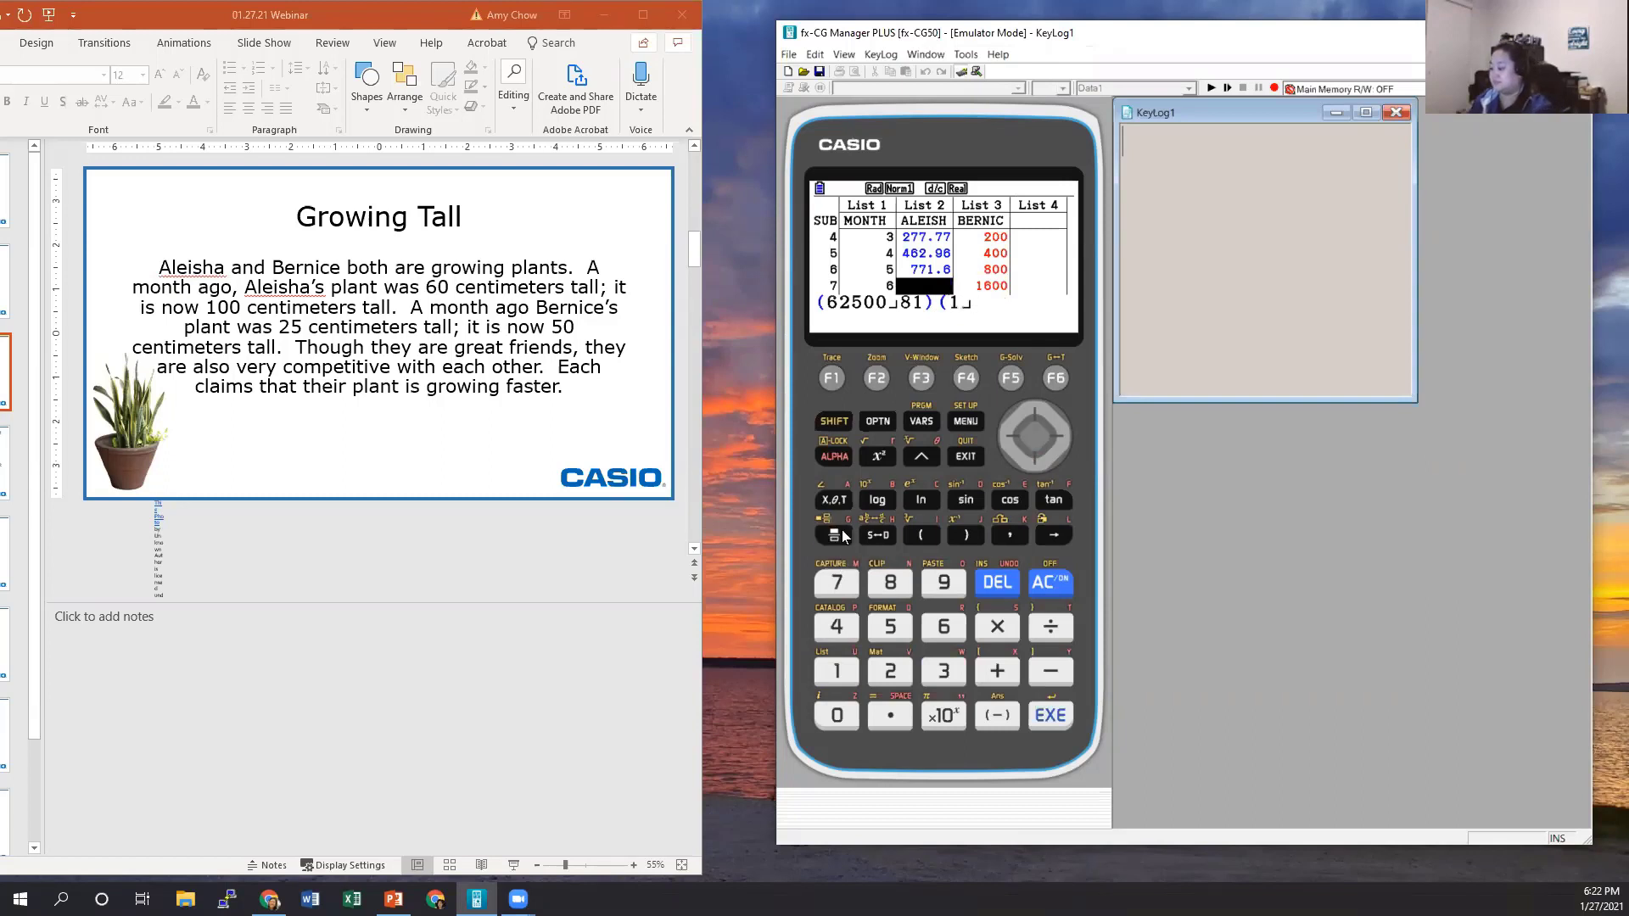
{"action": "type", "text": "2"}
{"action": "left_click", "coordinate": [842, 536]}
{"action": "type", "text": "3"}
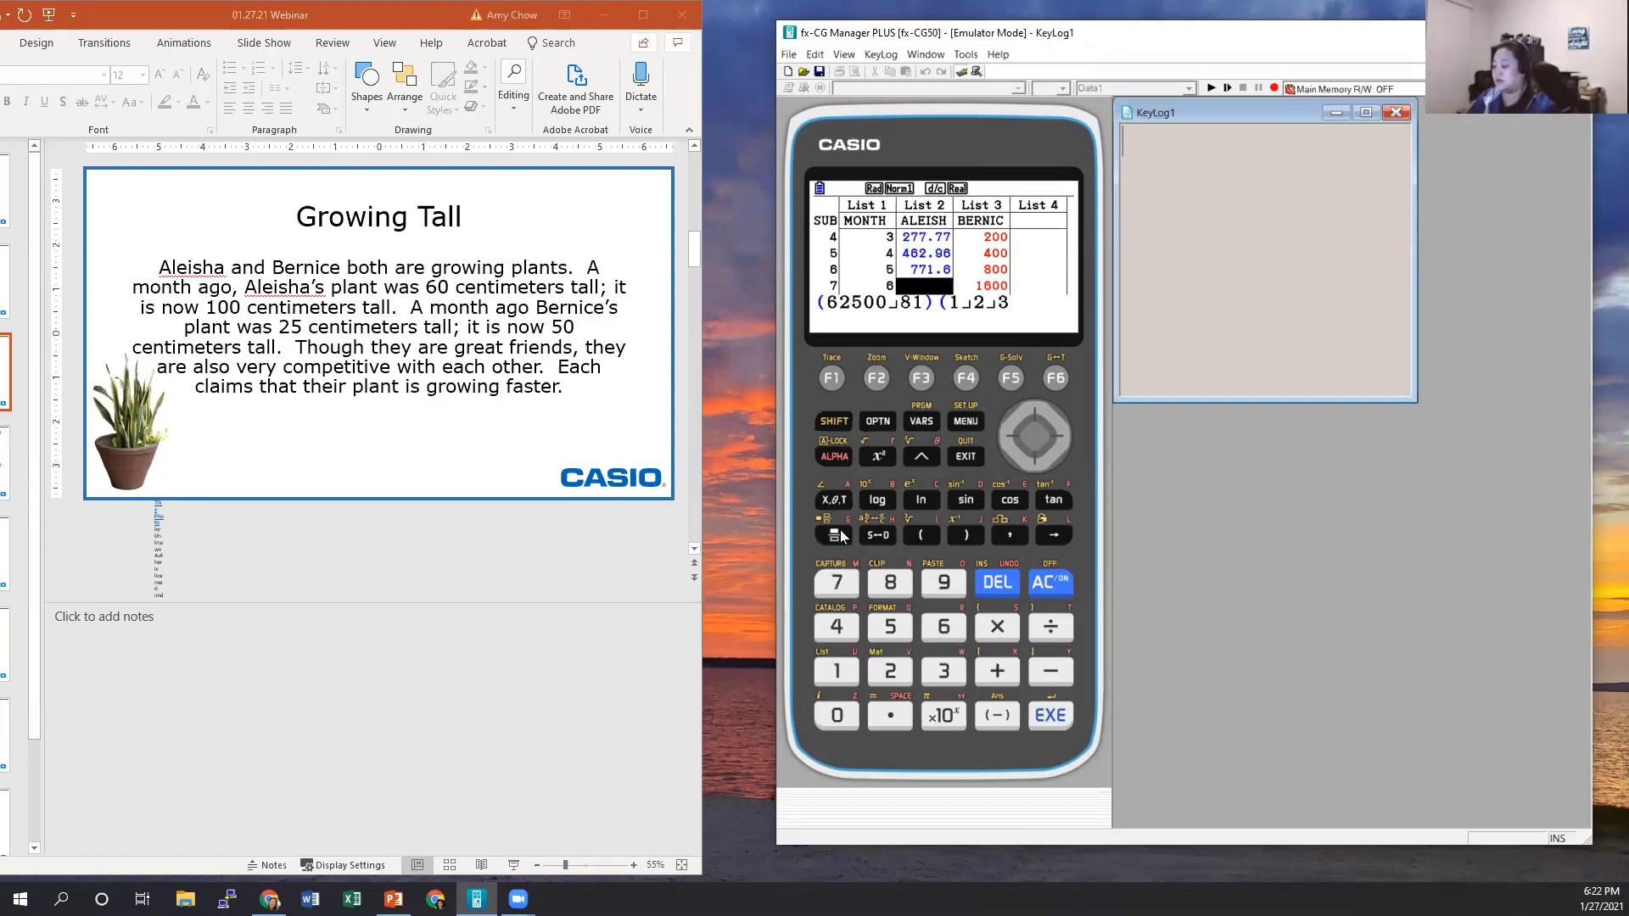
{"action": "type", "text": ")"}
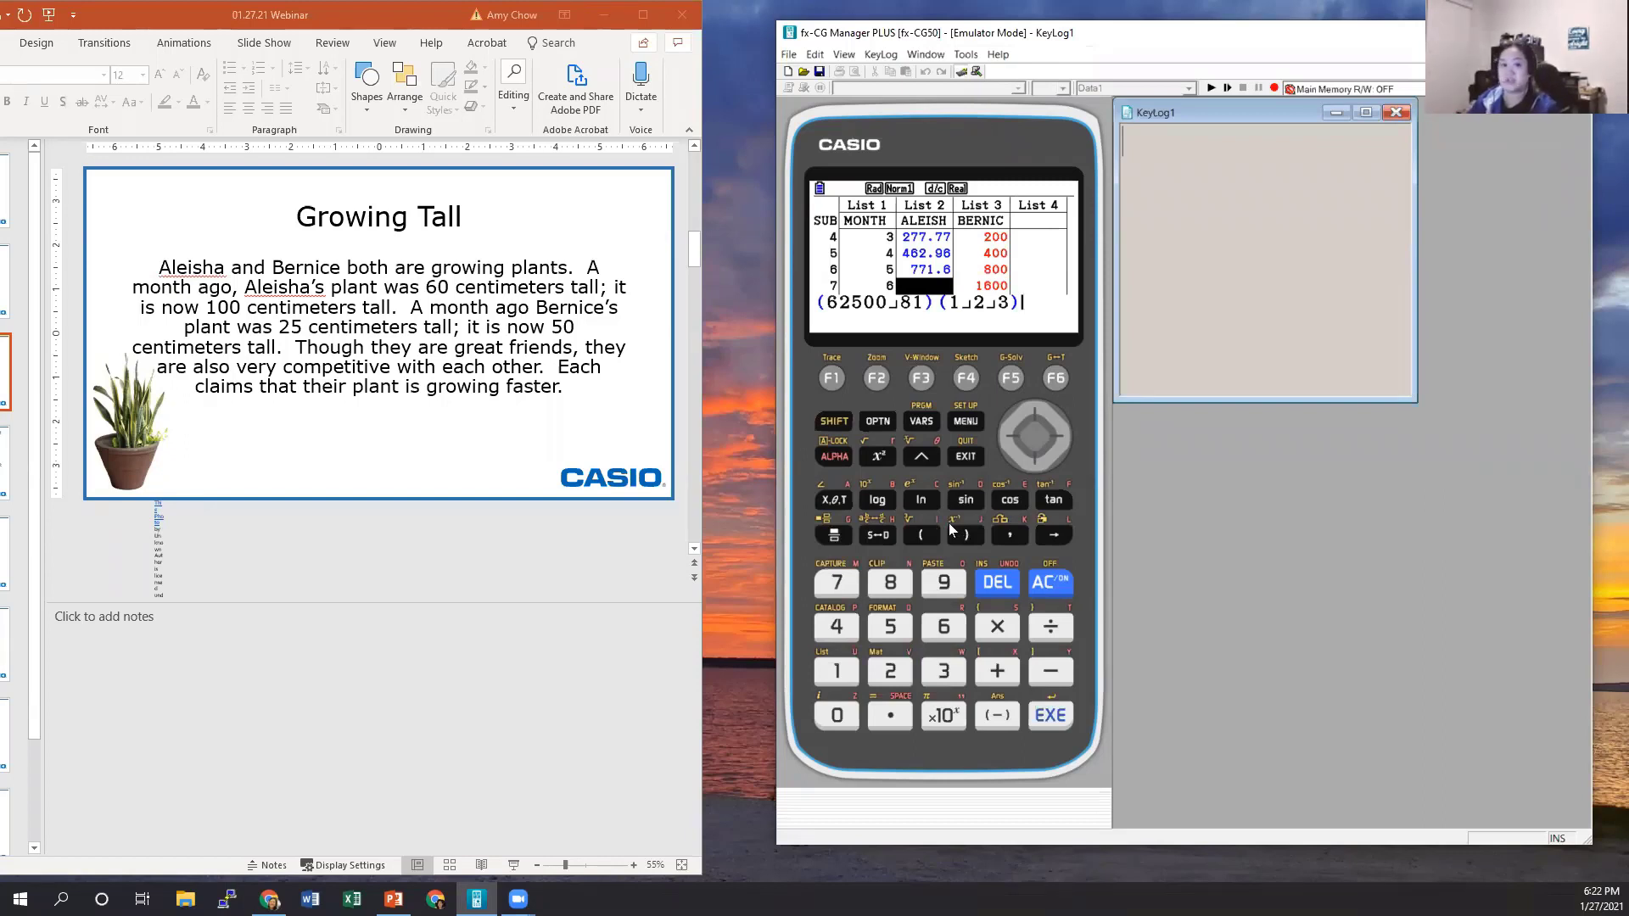
{"action": "left_click", "coordinate": [1057, 720]}
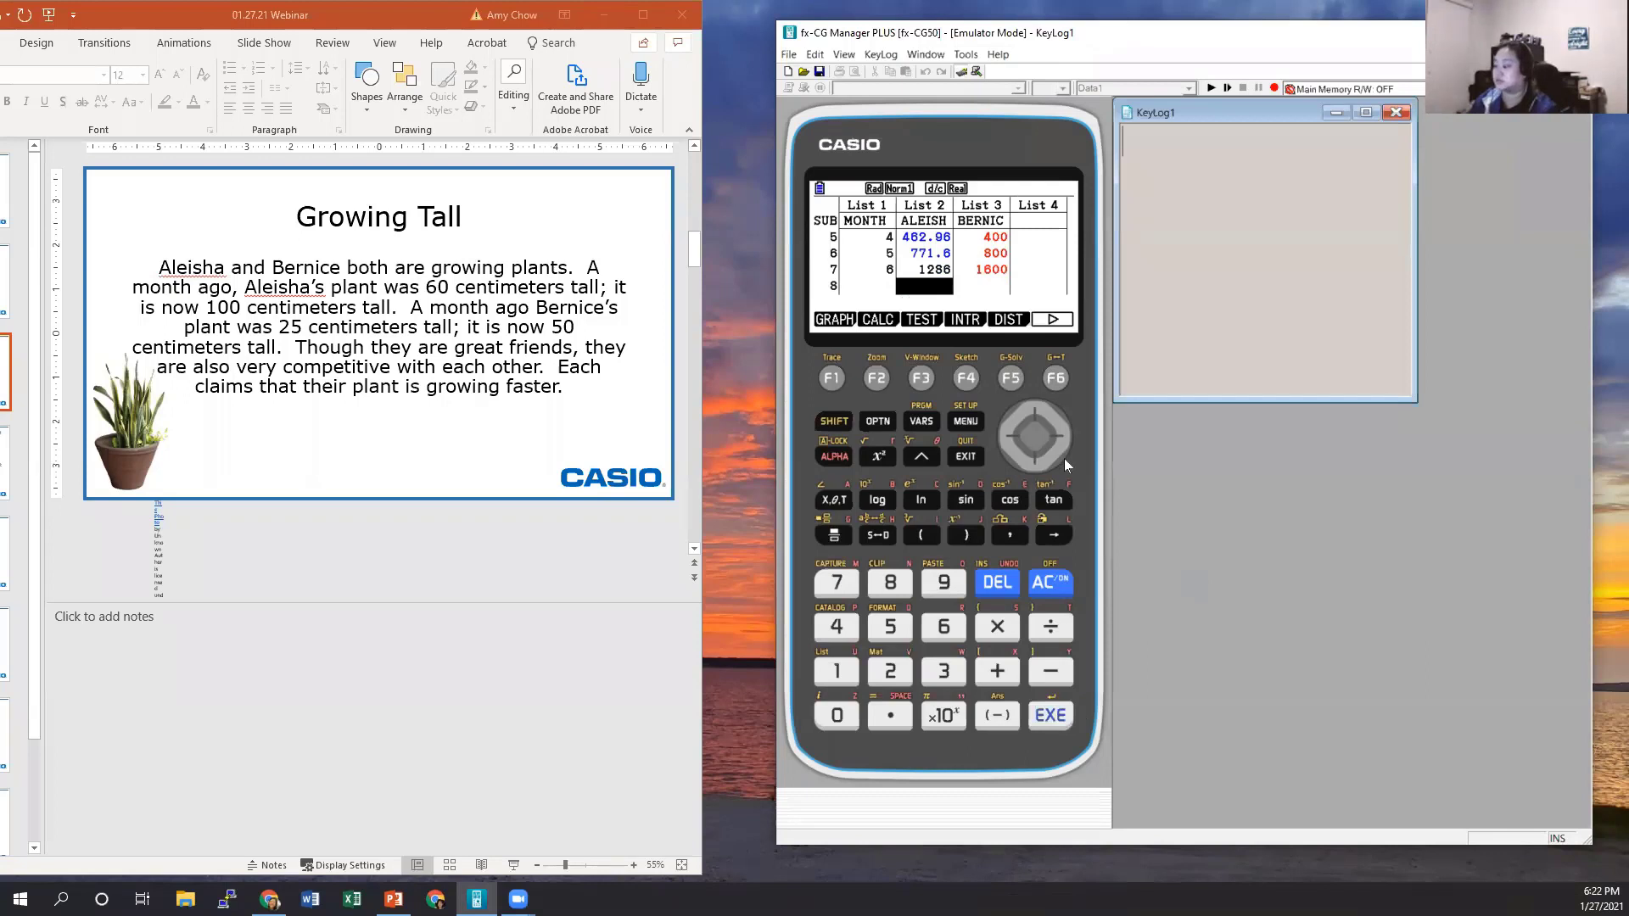
Format the seventh value of List 2 in blue
{"action": "key", "text": "Up"}
{"action": "left_click", "coordinate": [834, 421]}
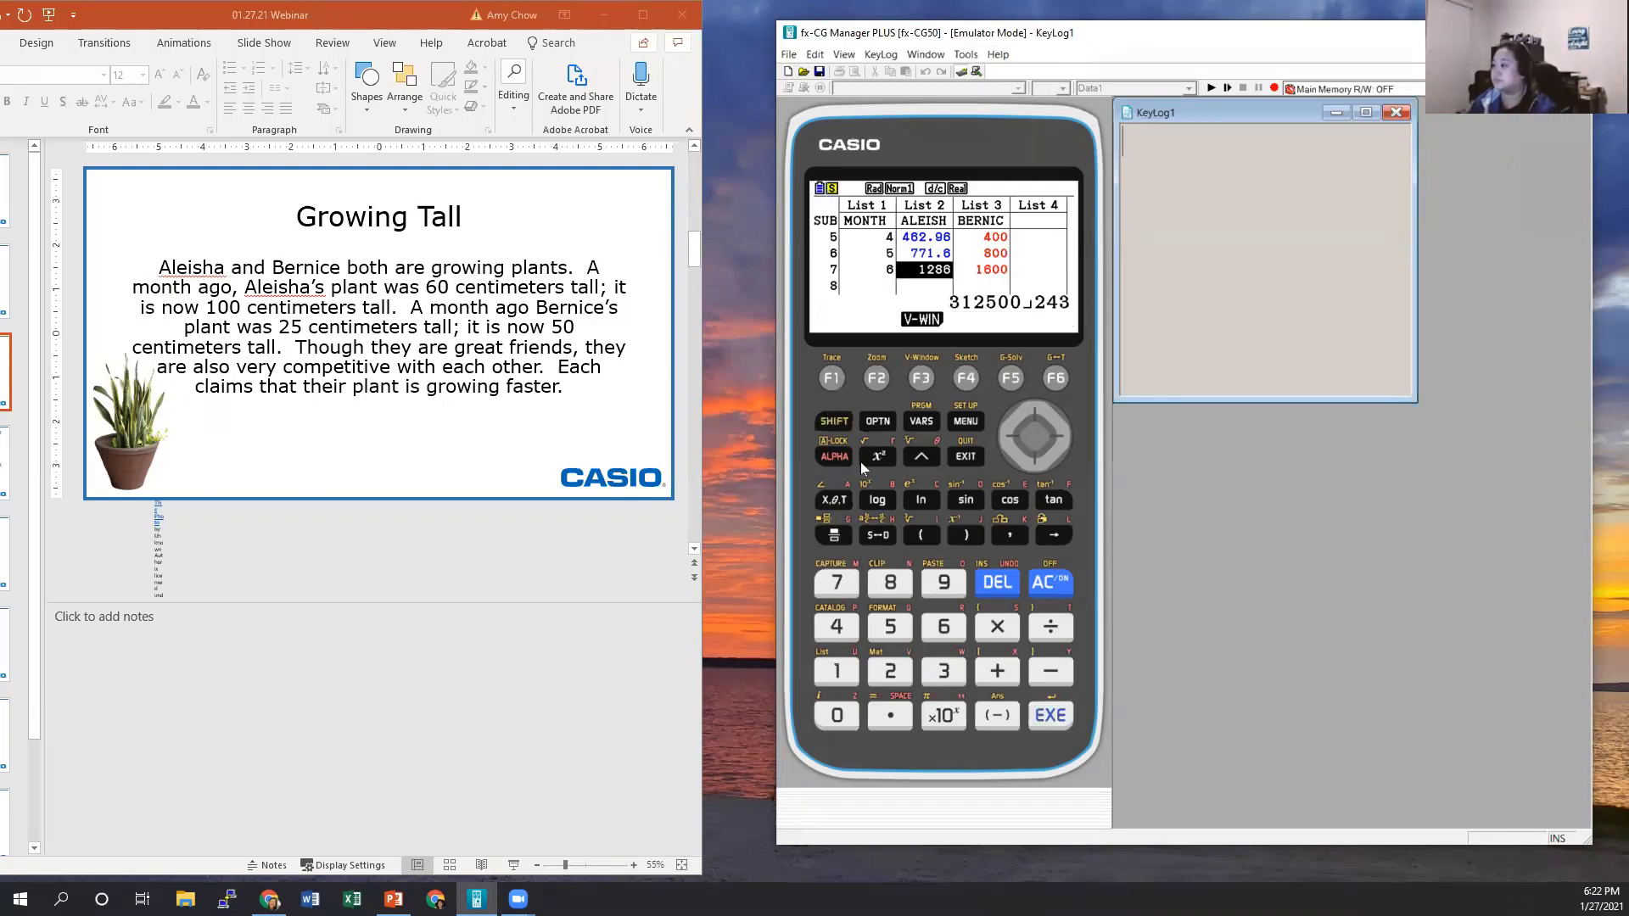
{"action": "left_click", "coordinate": [889, 626]}
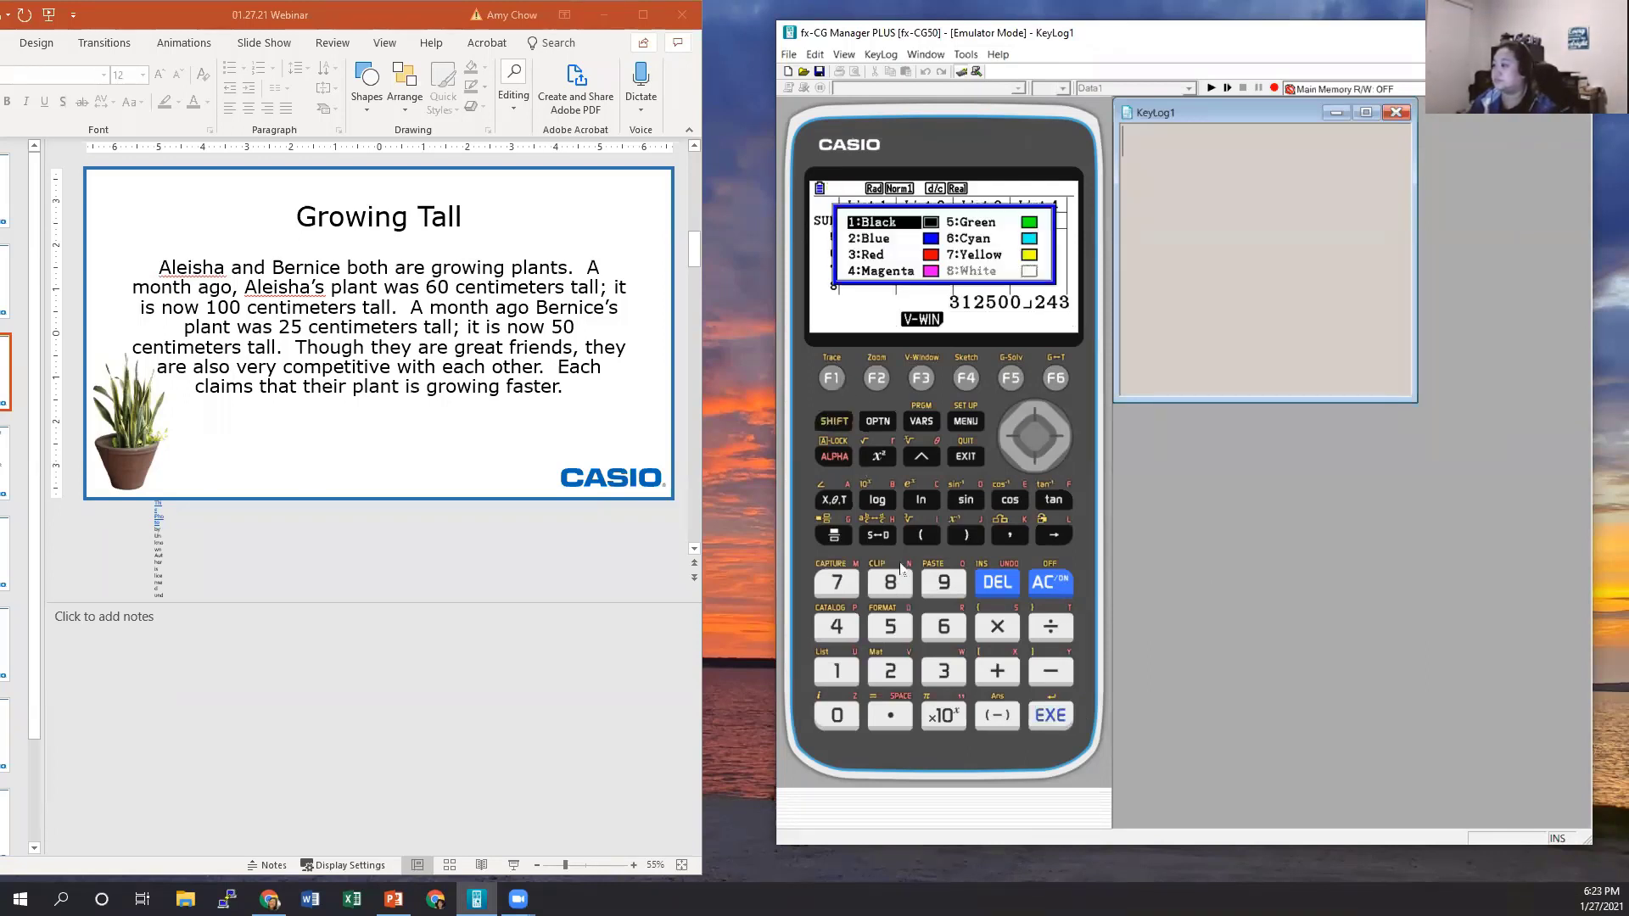
{"action": "left_click", "coordinate": [890, 671]}
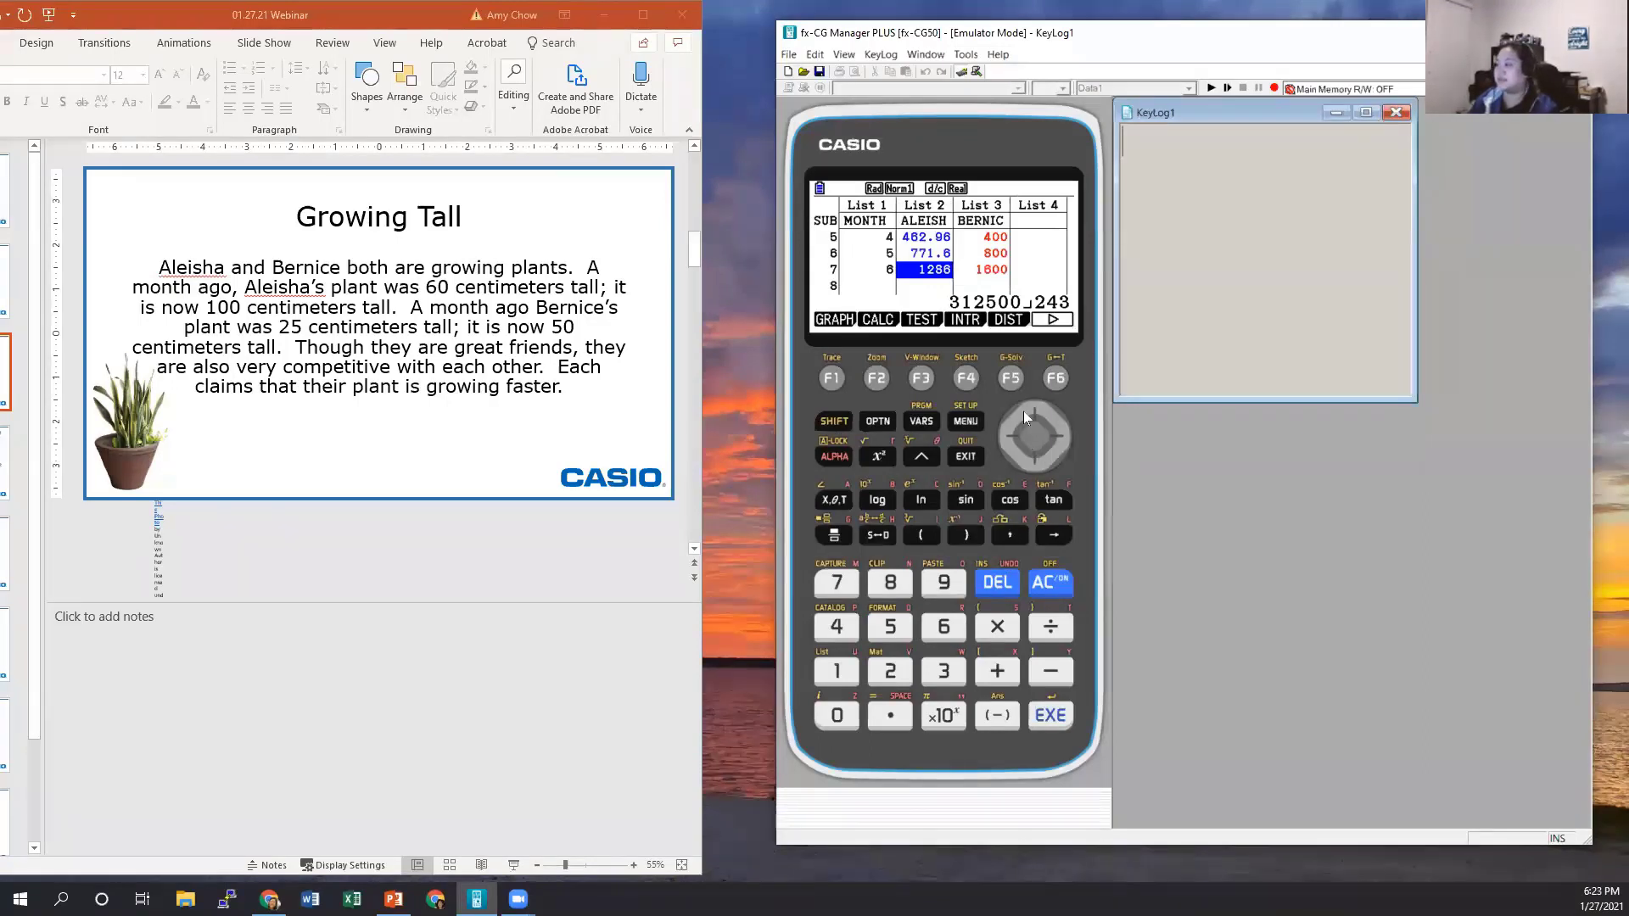
Recheck the fourth to seventh values of List 2 and draw StatGraph1 and StatGraph2 together from the extended lists
{"action": "key", "text": "Up"}
{"action": "key", "text": "Up"}
{"action": "key", "text": "Up"}
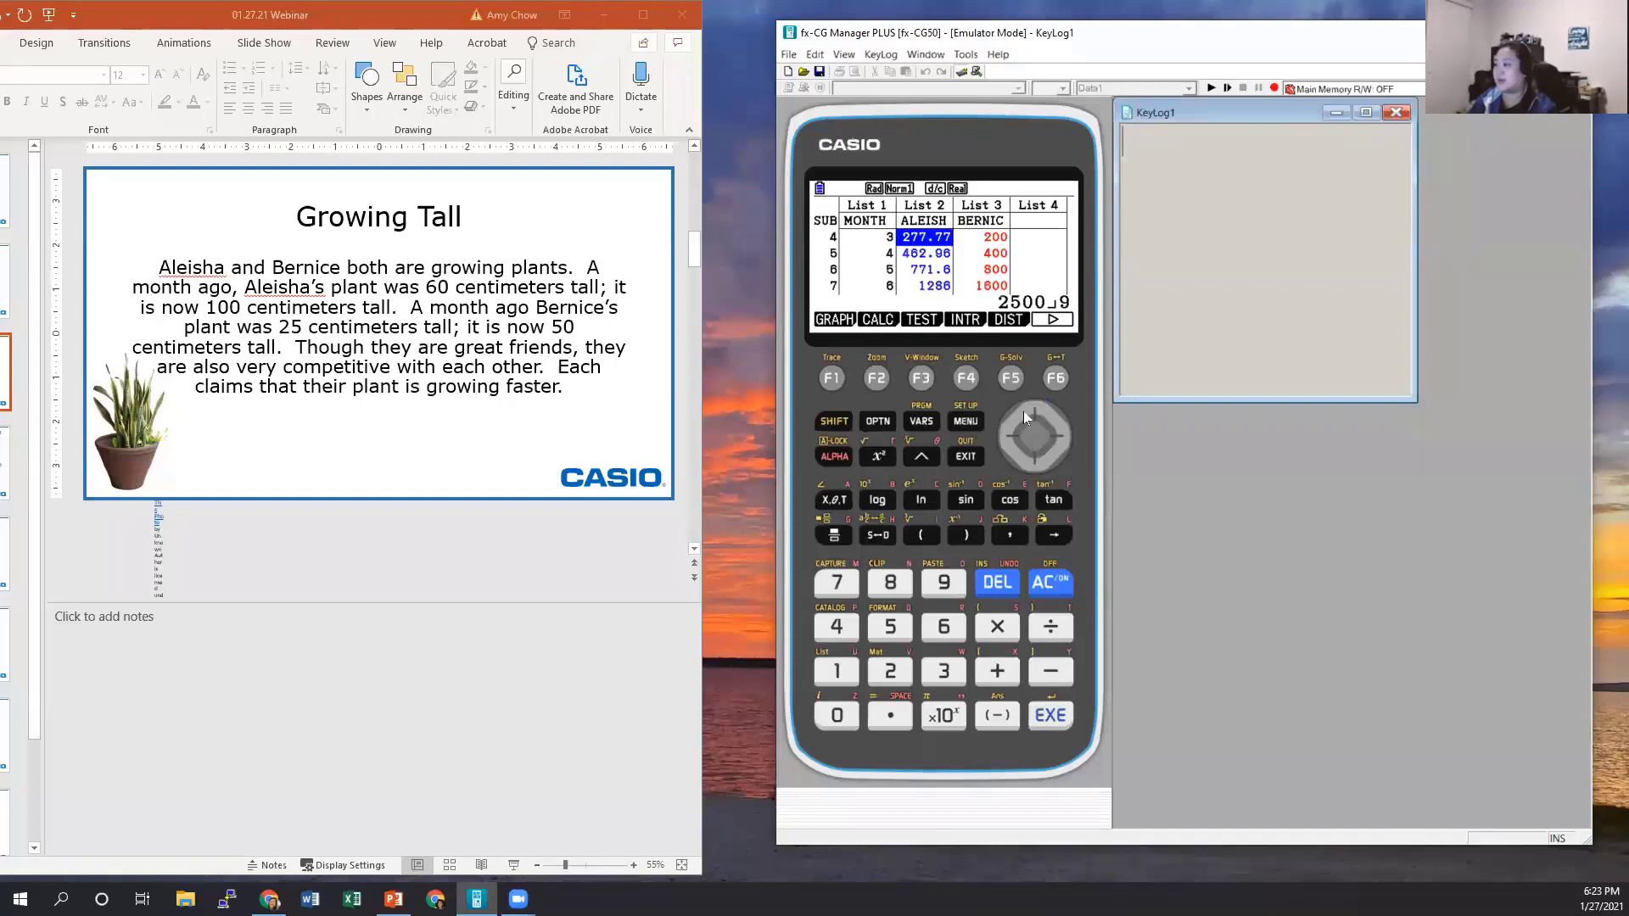
{"action": "key", "text": "Down"}
{"action": "key", "text": "Down"}
{"action": "key", "text": "Down"}
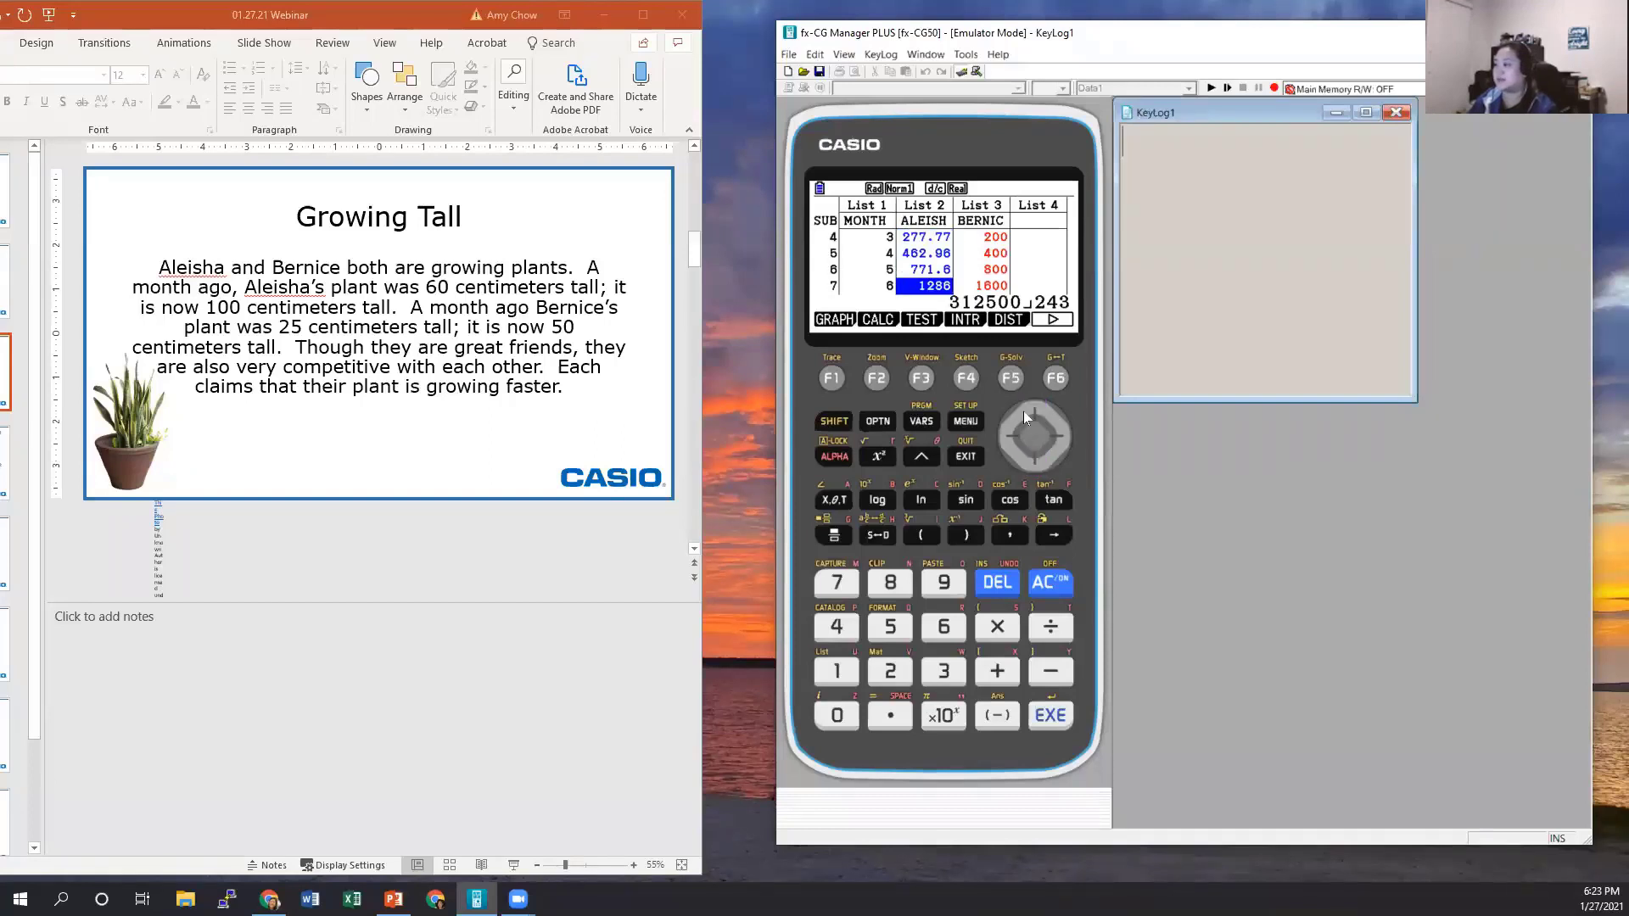
{"action": "left_click", "coordinate": [834, 383]}
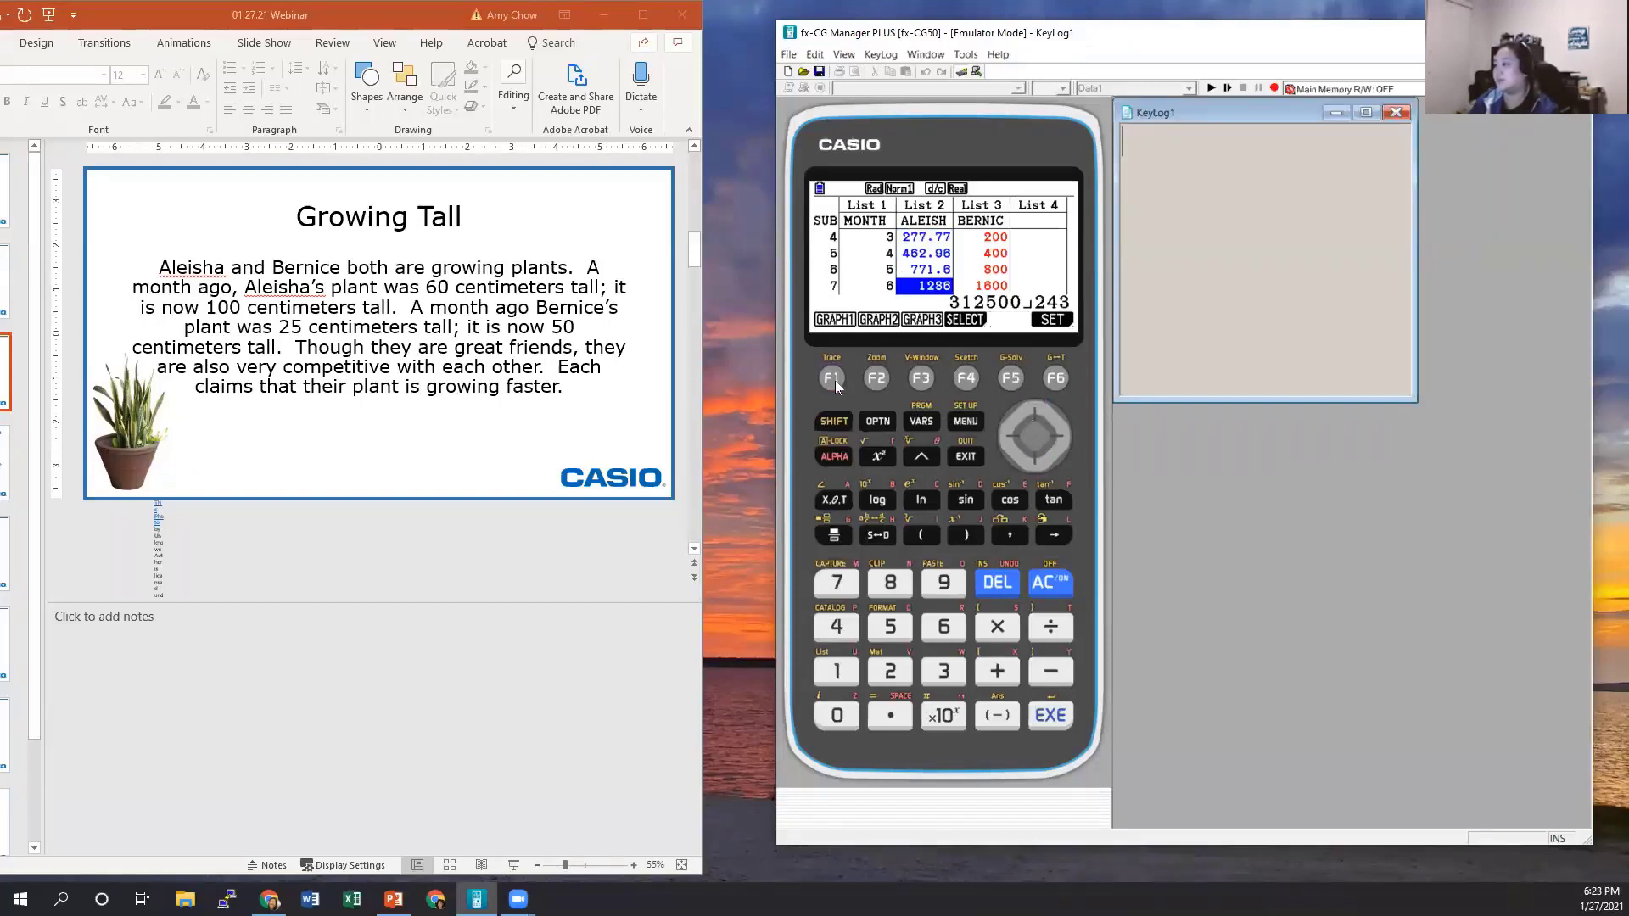
{"action": "left_click", "coordinate": [965, 379]}
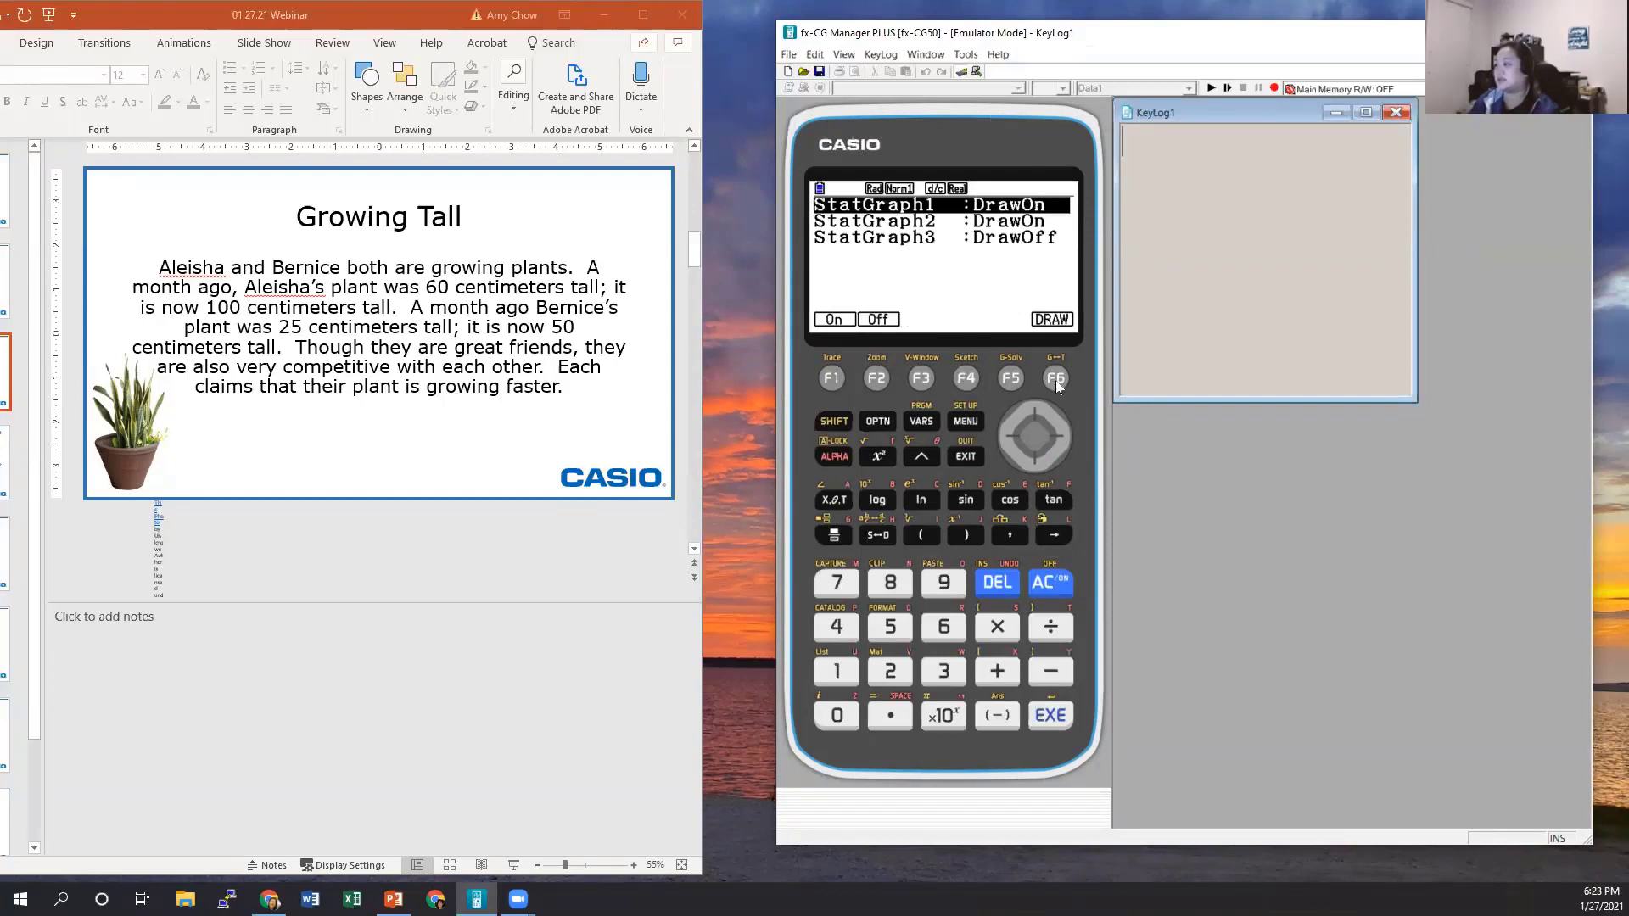
{"action": "left_click", "coordinate": [1055, 380]}
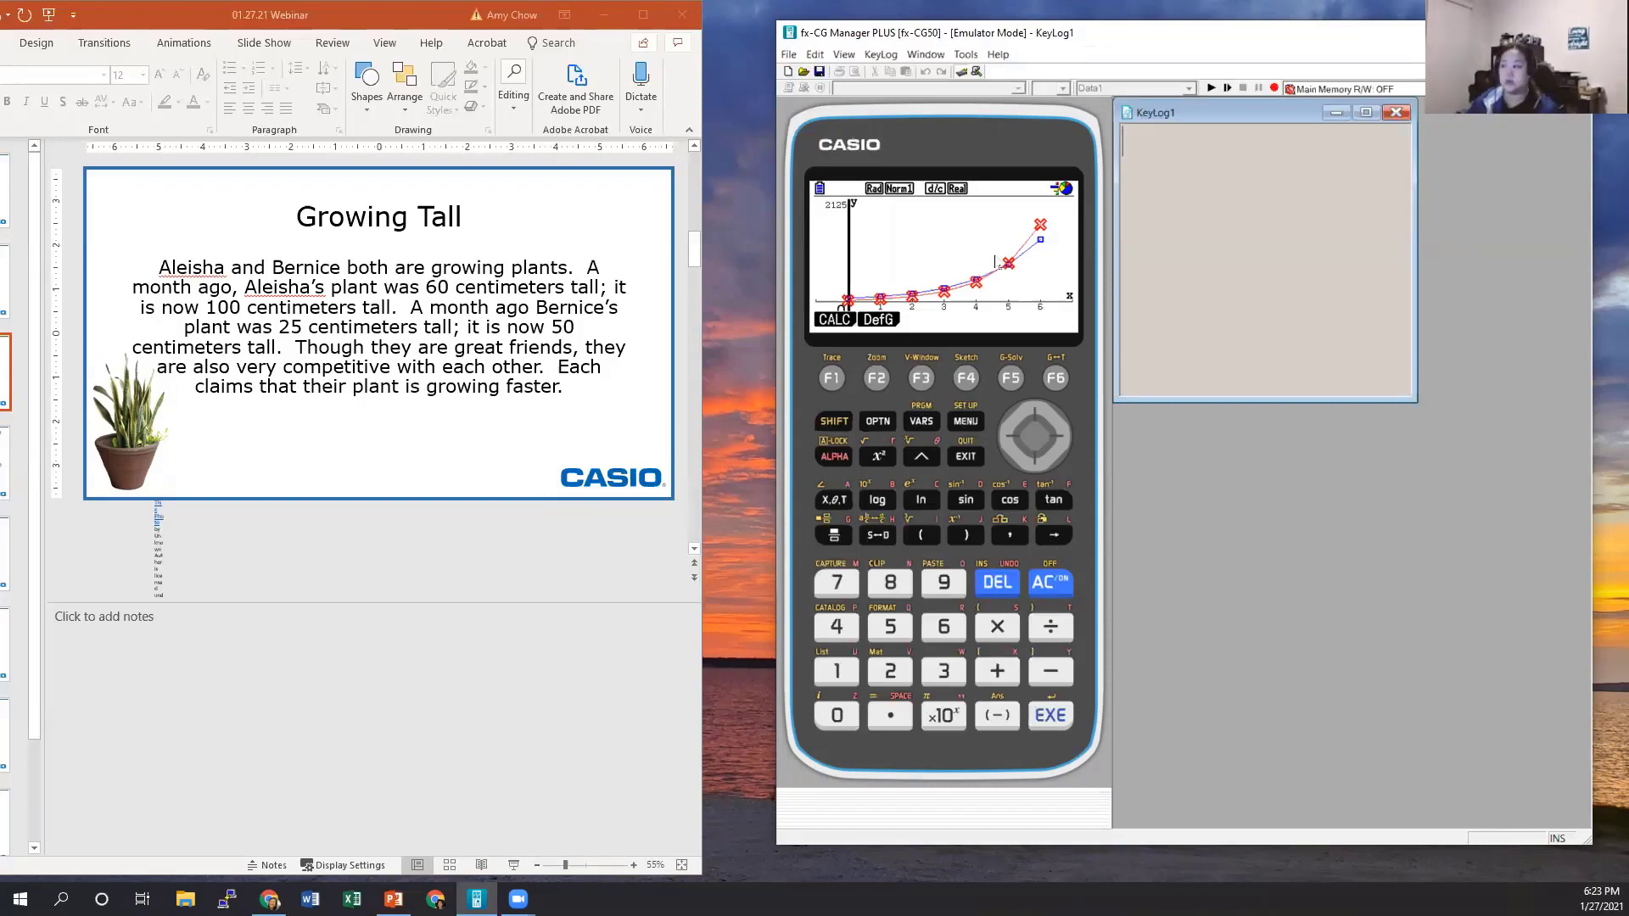
Switch the calculator to Graph mode and enter Y1=60(1⌟2⌟3)^x, with the base as a mixed fraction
{"action": "left_click", "coordinate": [967, 422]}
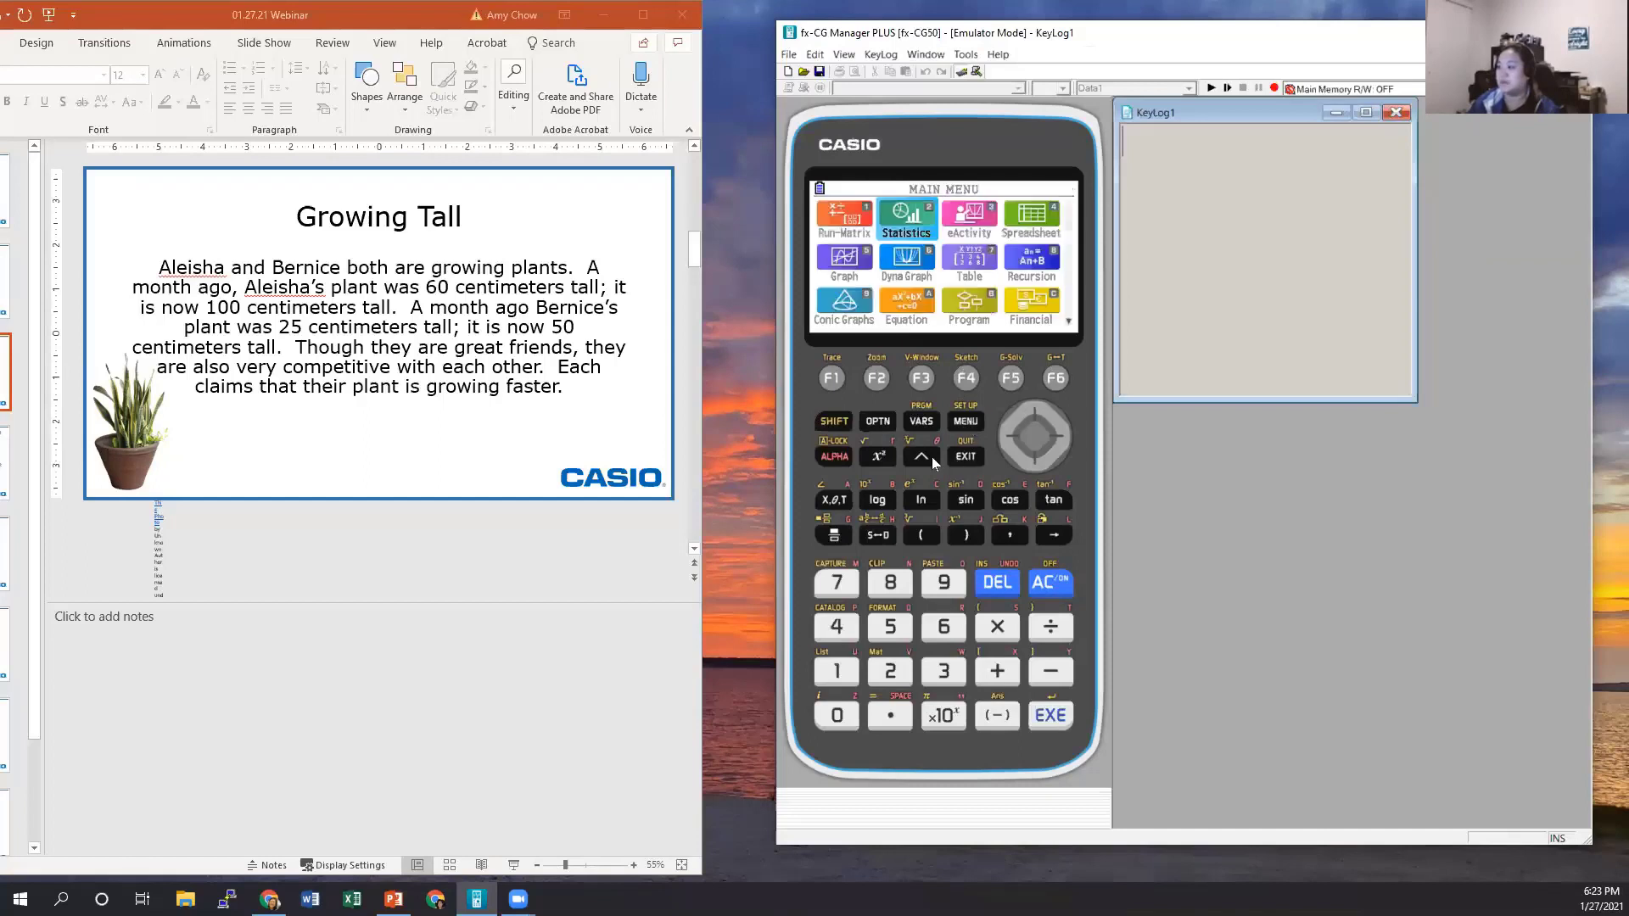
{"action": "left_click", "coordinate": [886, 632]}
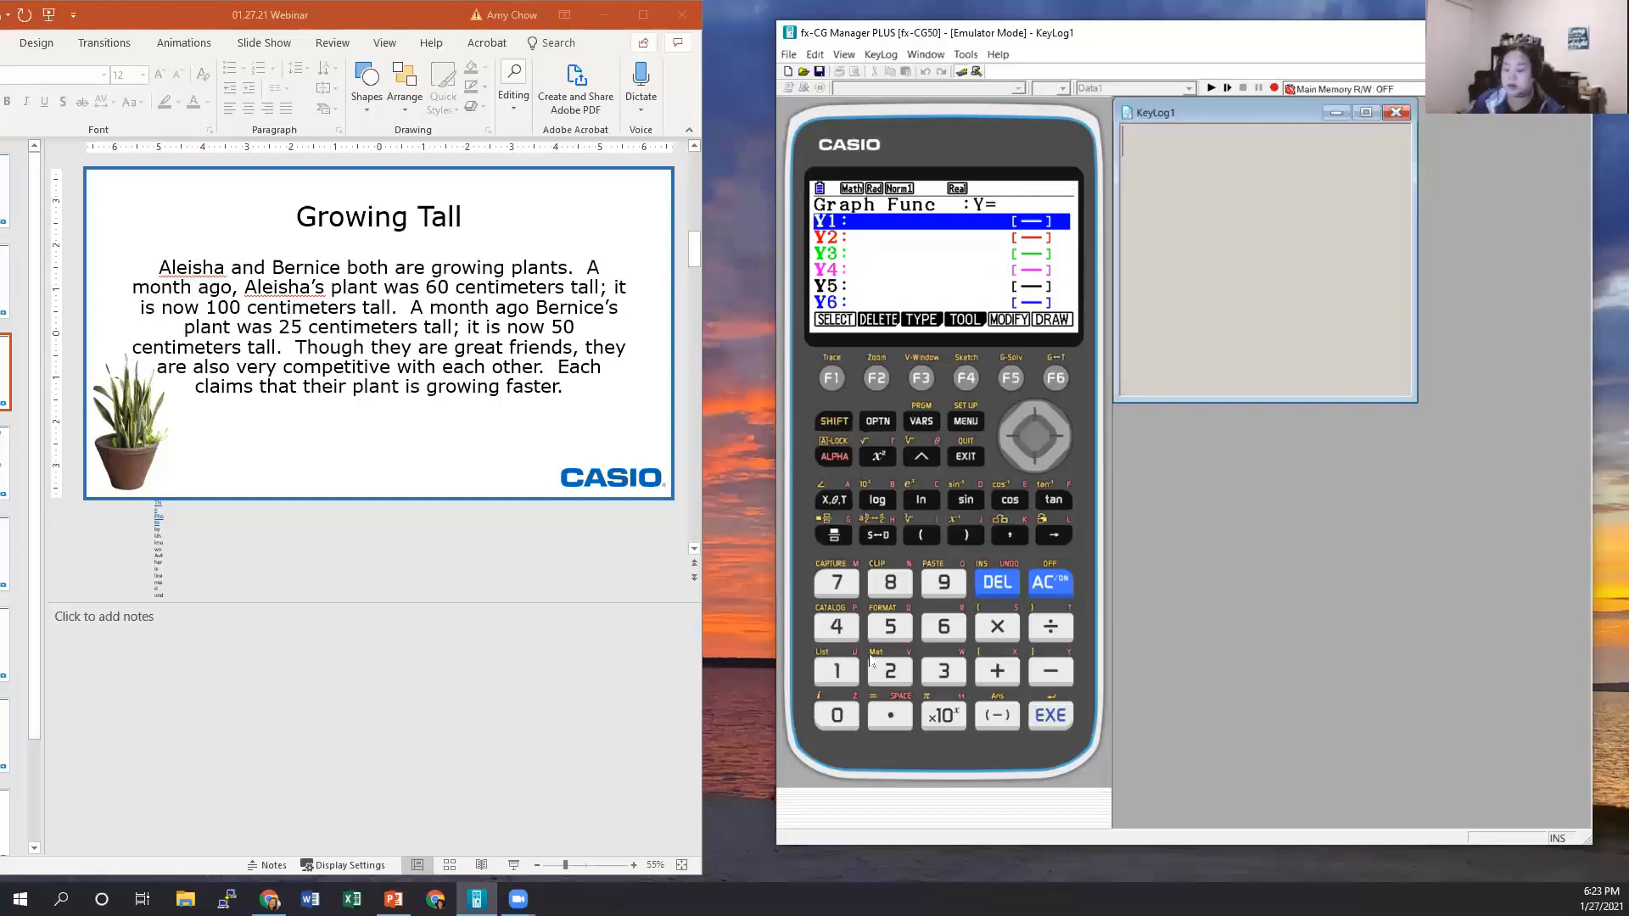
{"action": "left_click", "coordinate": [944, 628]}
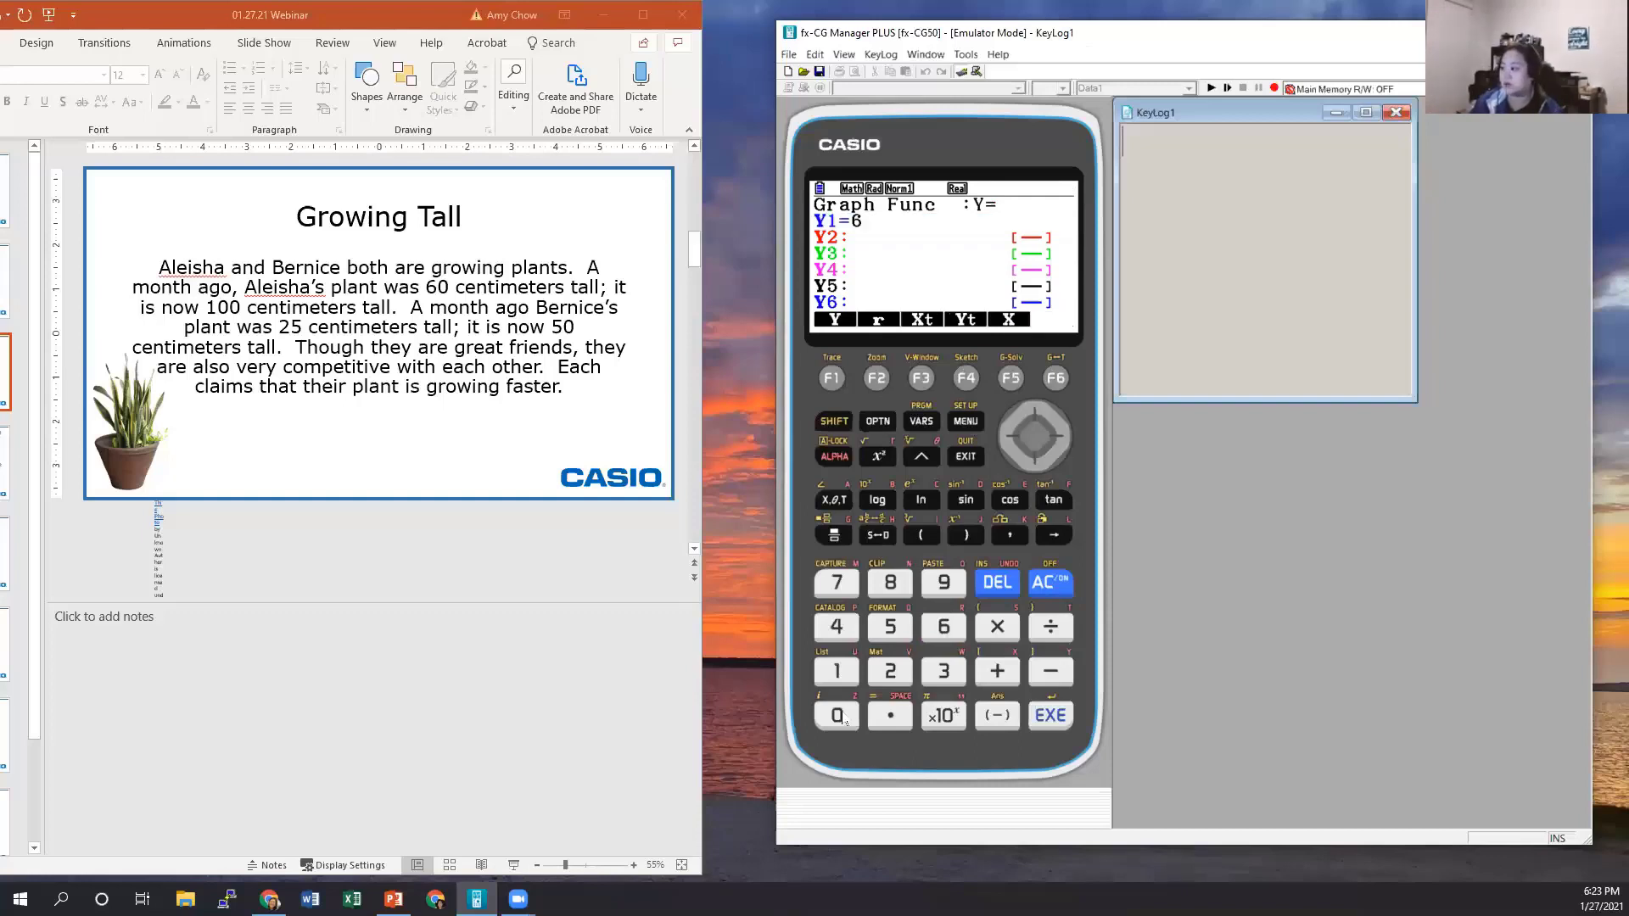
{"action": "left_click", "coordinate": [837, 715]}
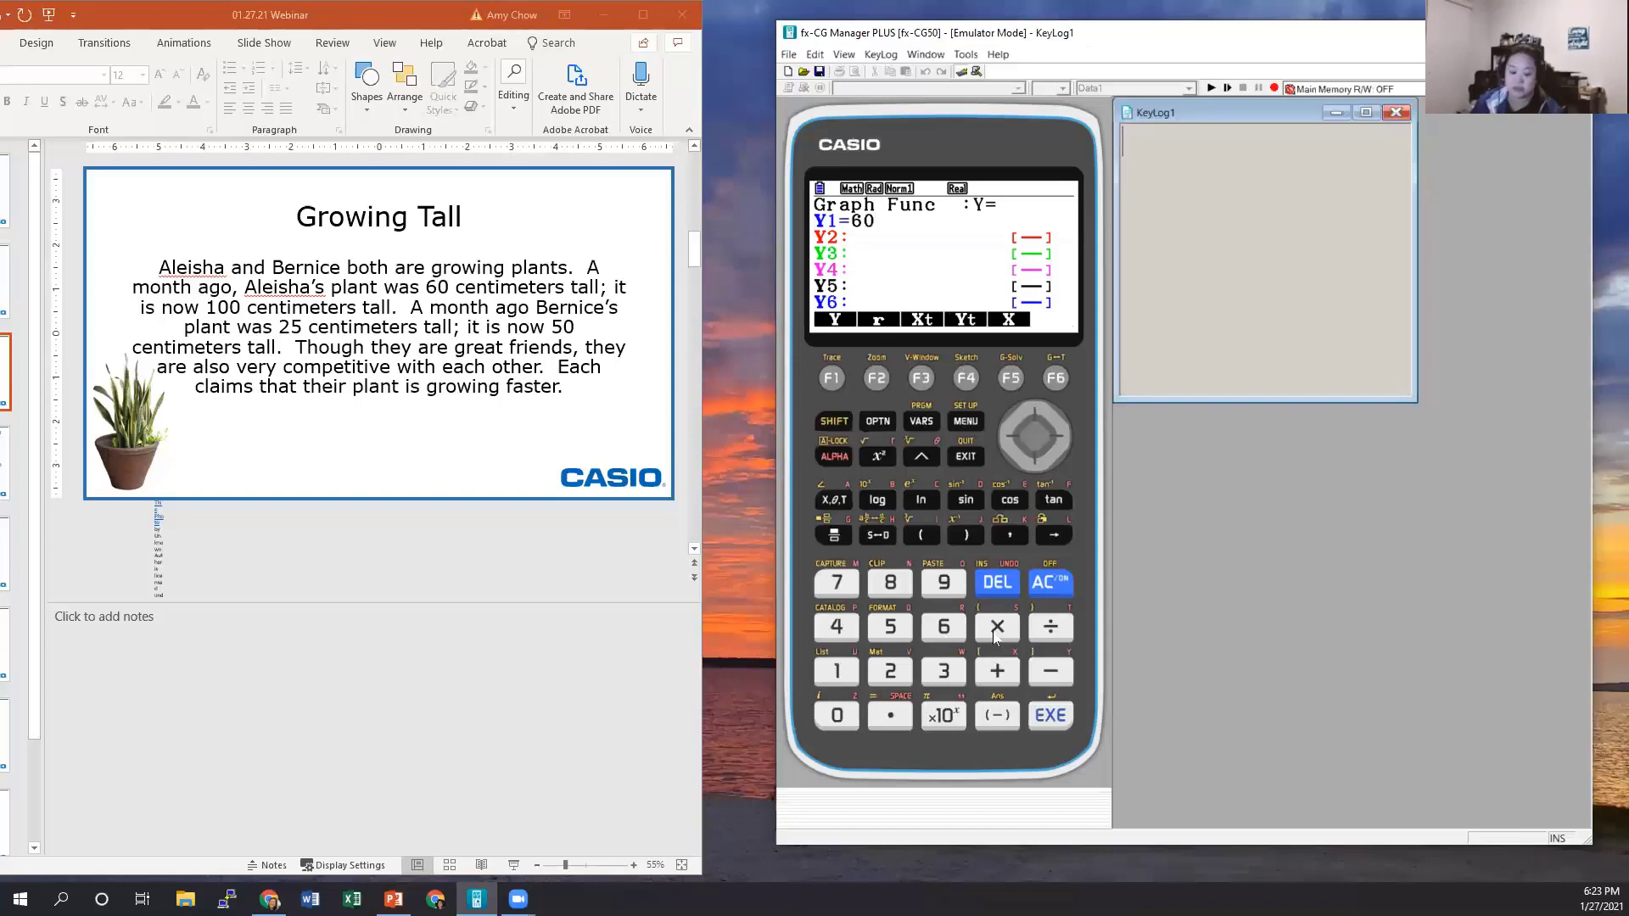
{"action": "left_click", "coordinate": [923, 536]}
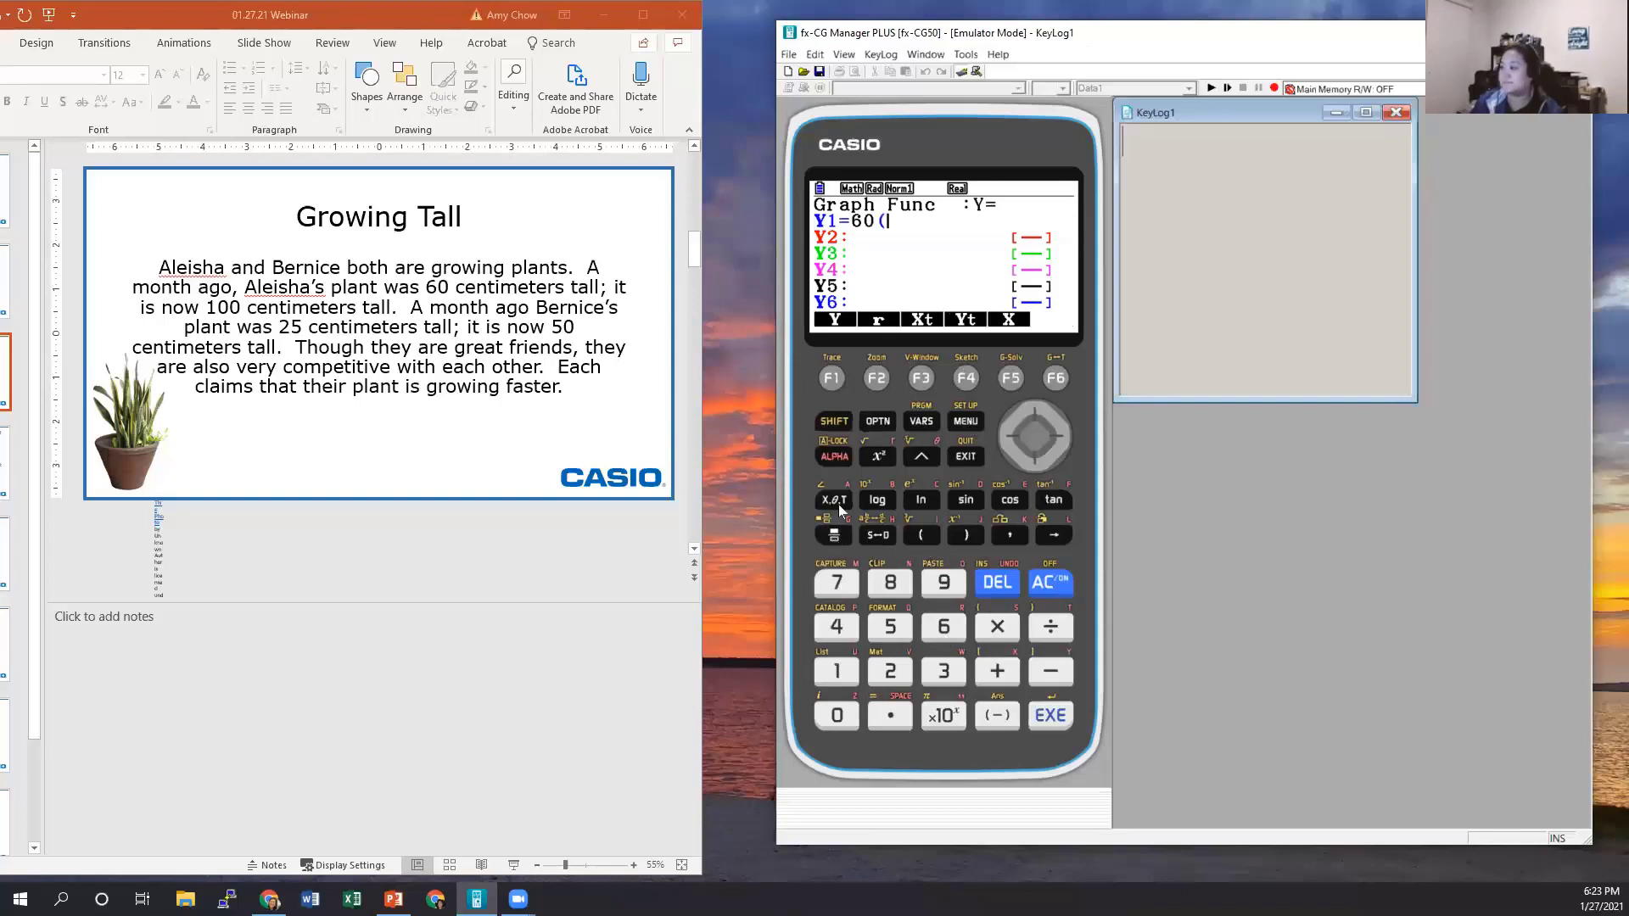
{"action": "left_click", "coordinate": [834, 421]}
{"action": "left_click", "coordinate": [834, 534]}
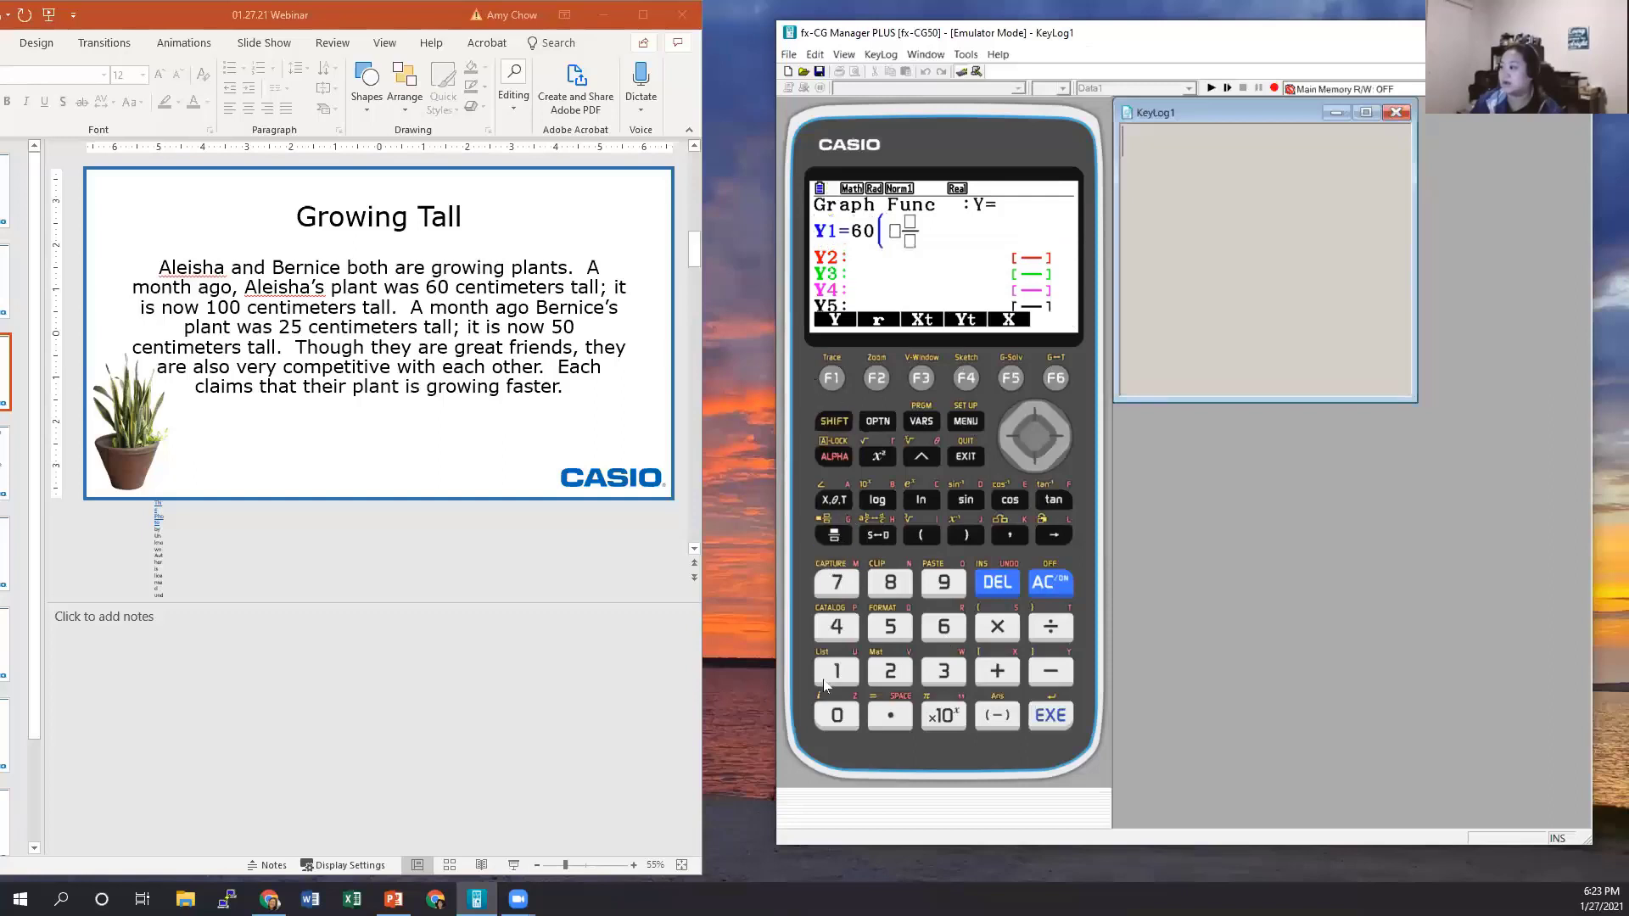
{"action": "left_click", "coordinate": [836, 671]}
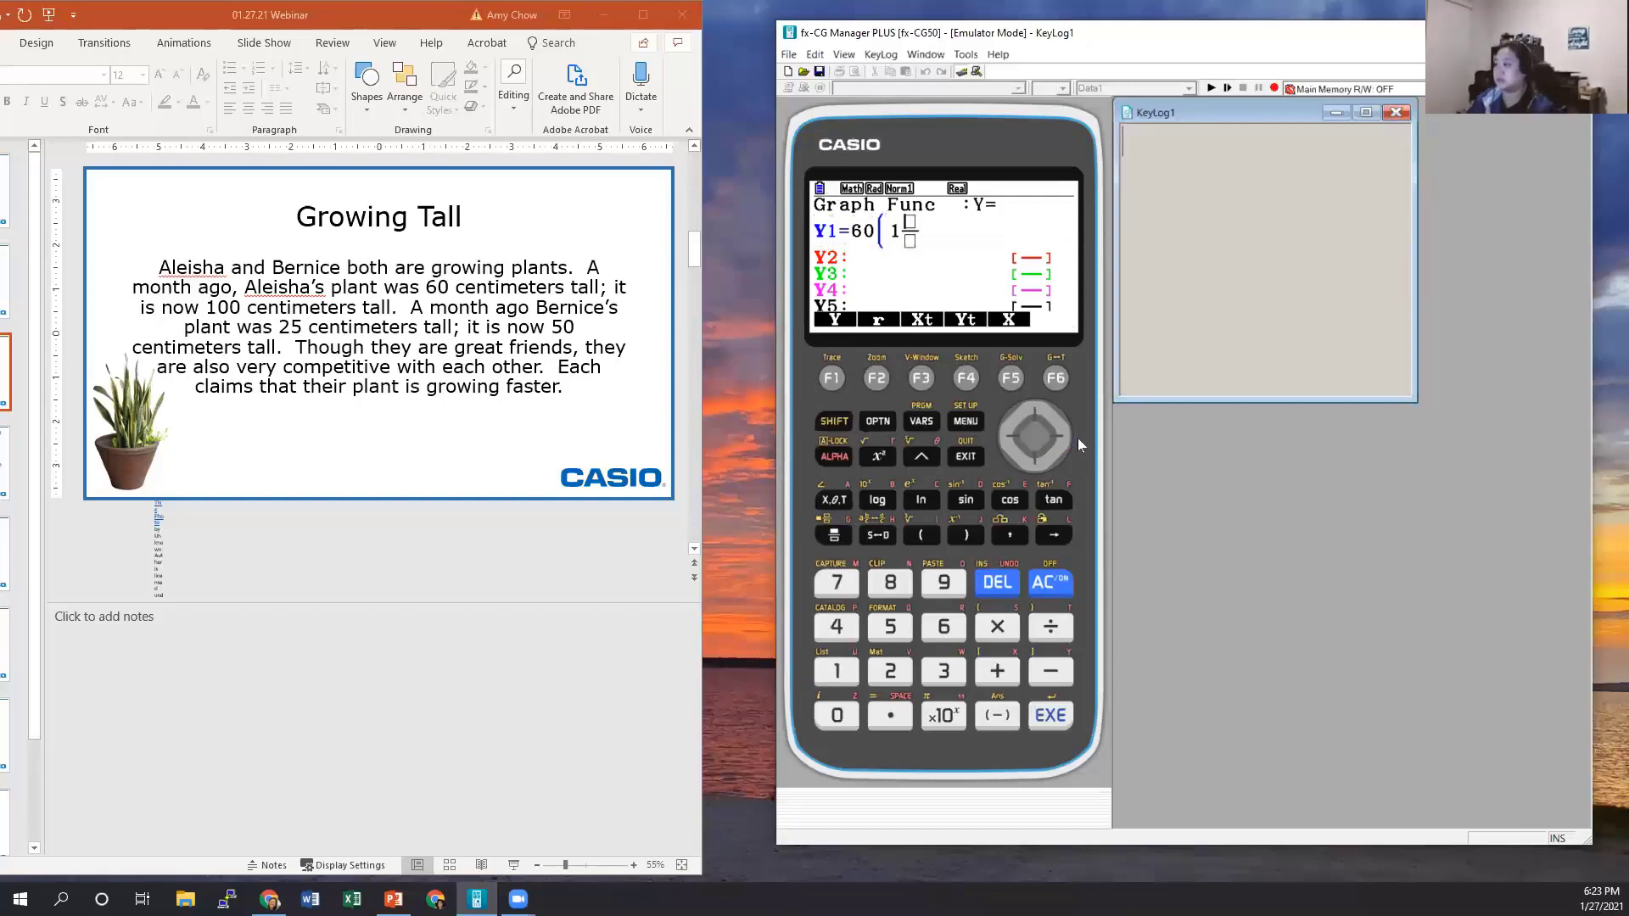
{"action": "type", "text": "2/"}
{"action": "key", "text": "Down"}
{"action": "type", "text": "3"}
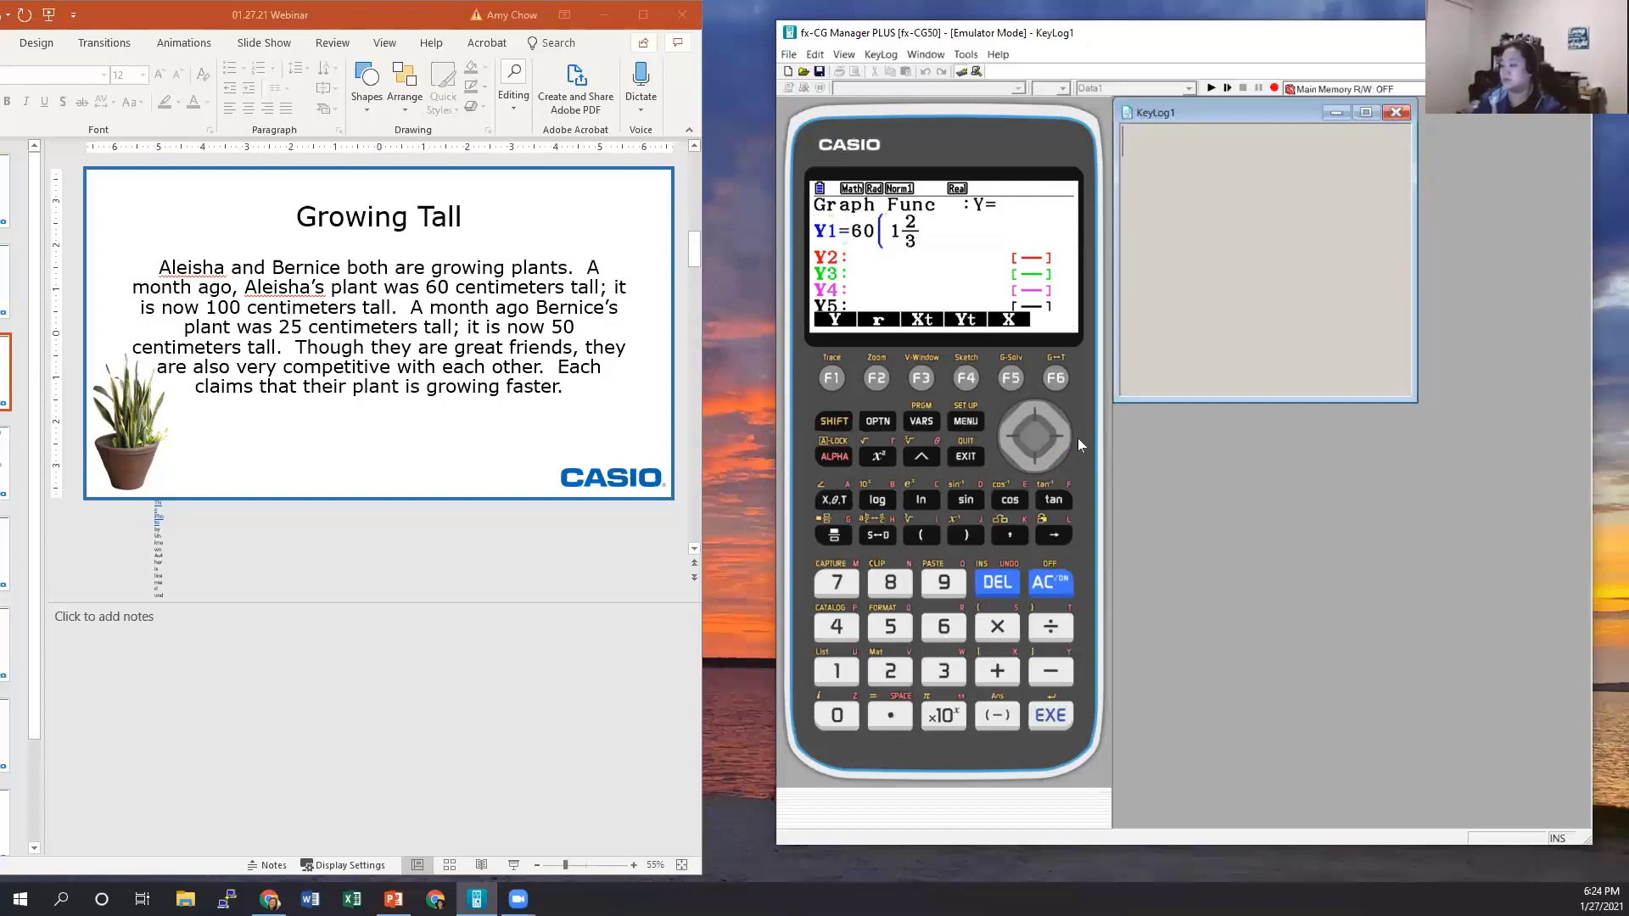
{"action": "key", "text": "Right"}
{"action": "type", "text": ")"}
{"action": "left_click", "coordinate": [920, 455]}
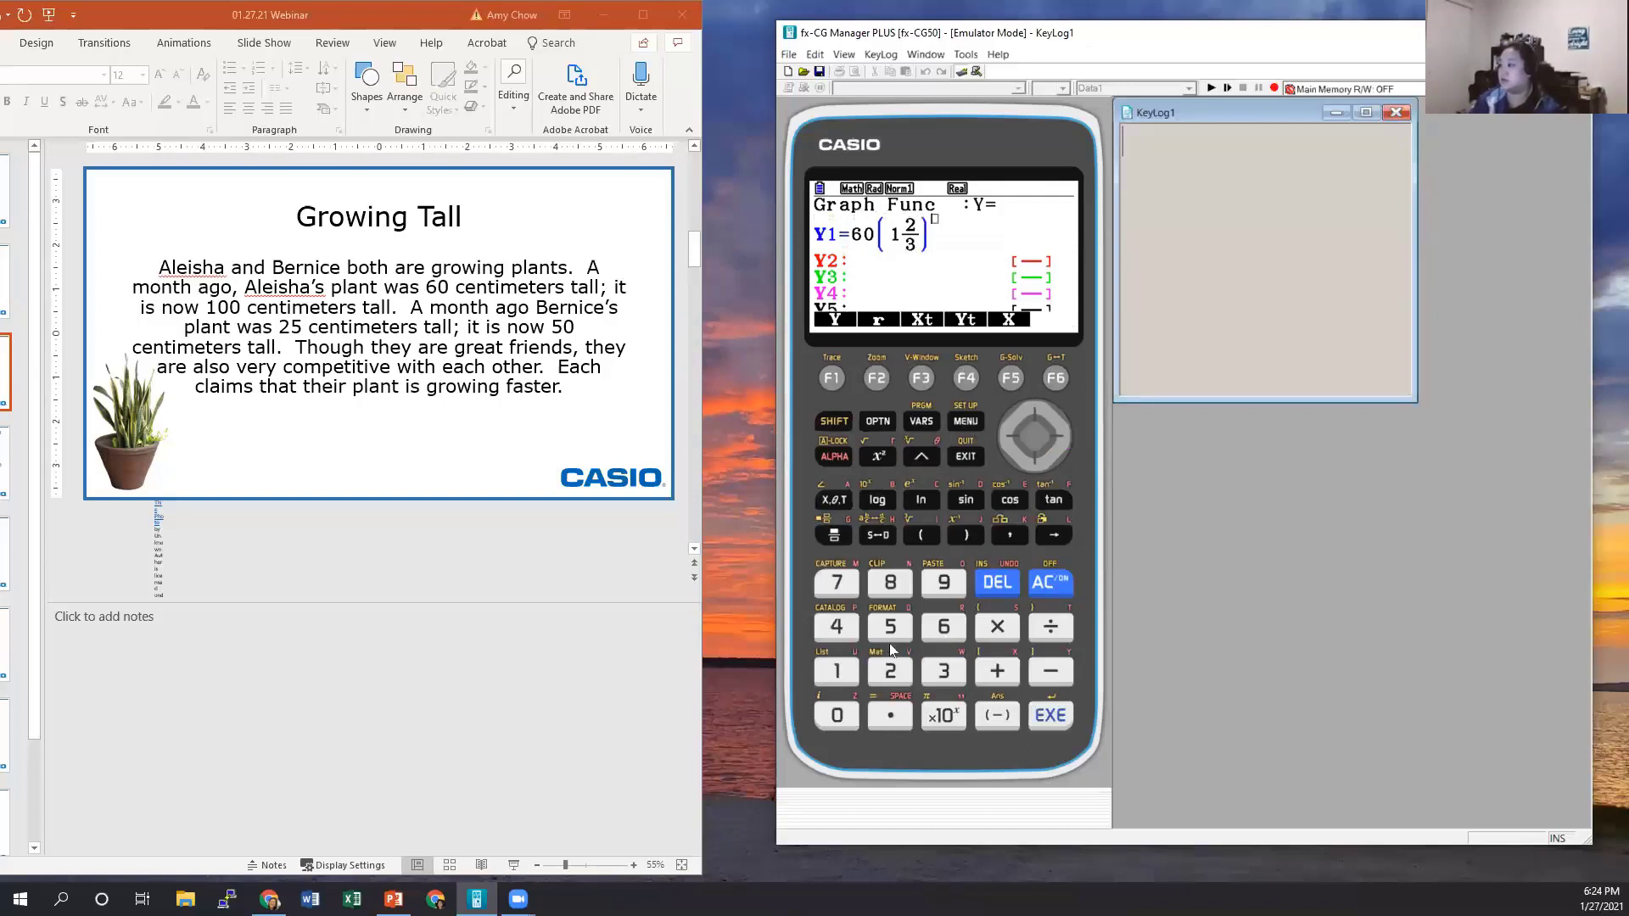
{"action": "type", "text": "x"}
{"action": "left_click", "coordinate": [1068, 723]}
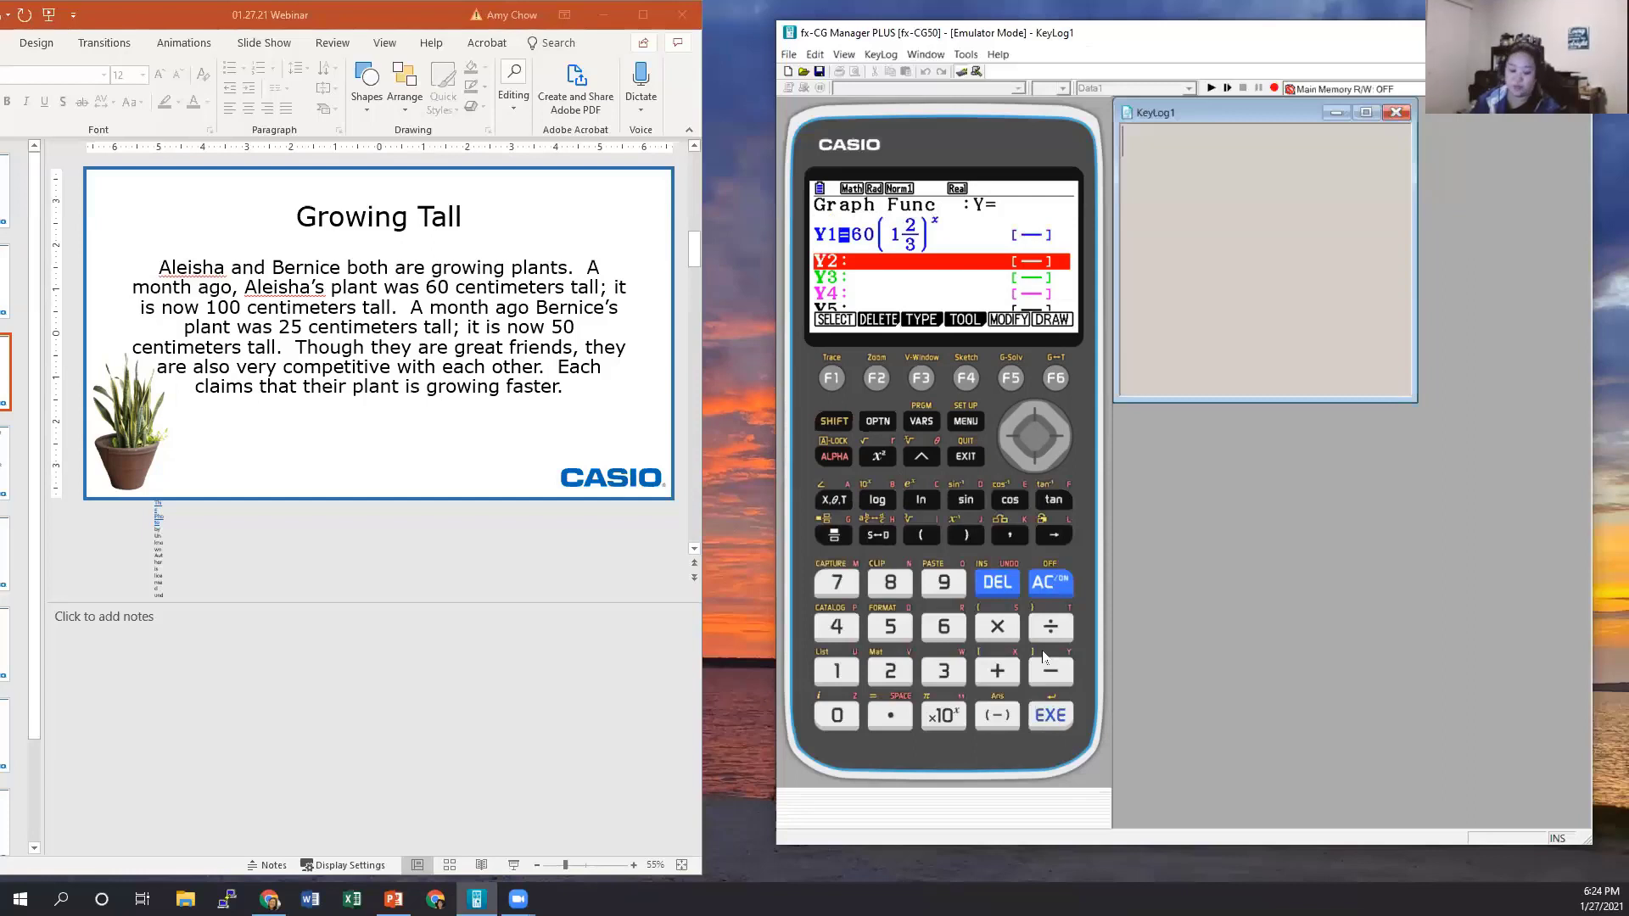
Enter 25(2)^x as function Y2
{"action": "type", "text": "25"}
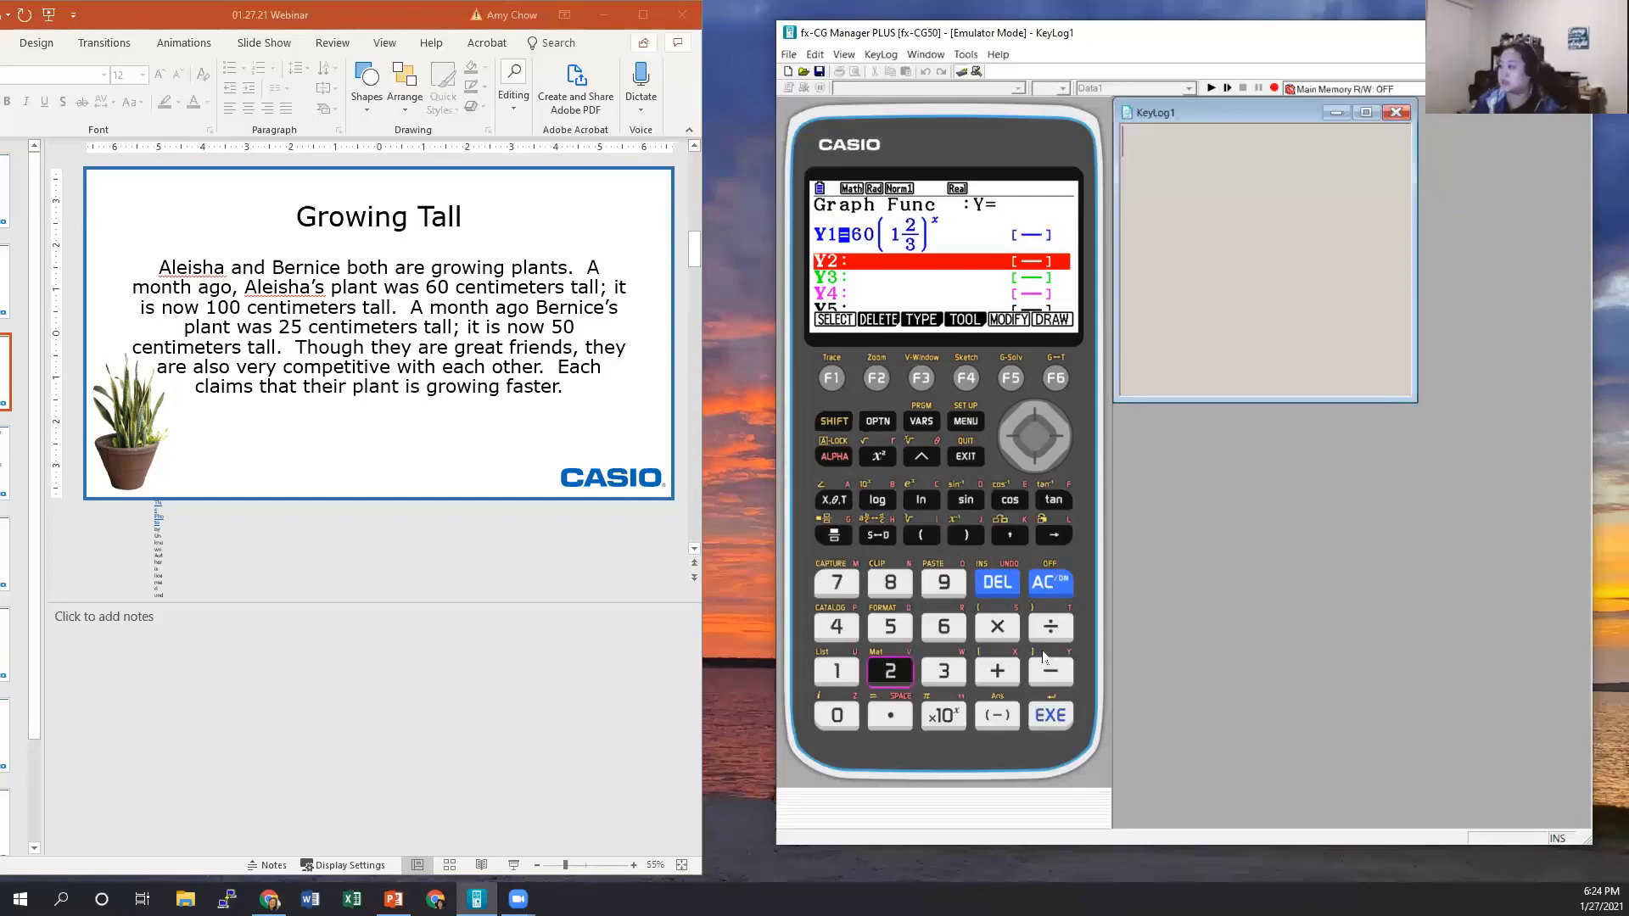
{"action": "type", "text": "("}
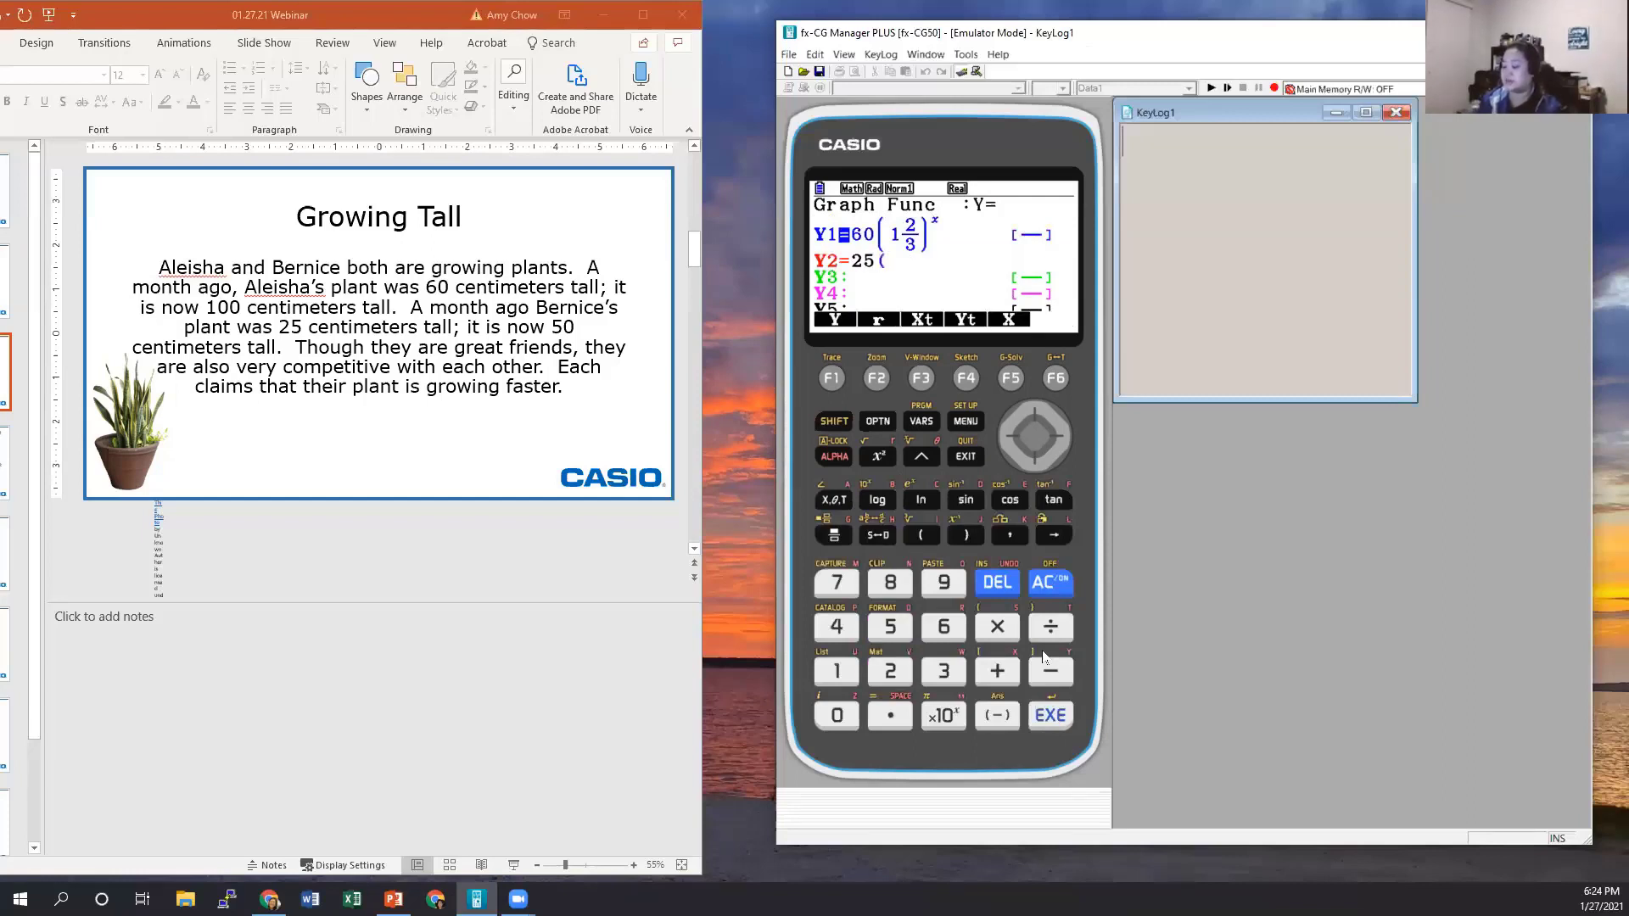
{"action": "type", "text": "2"}
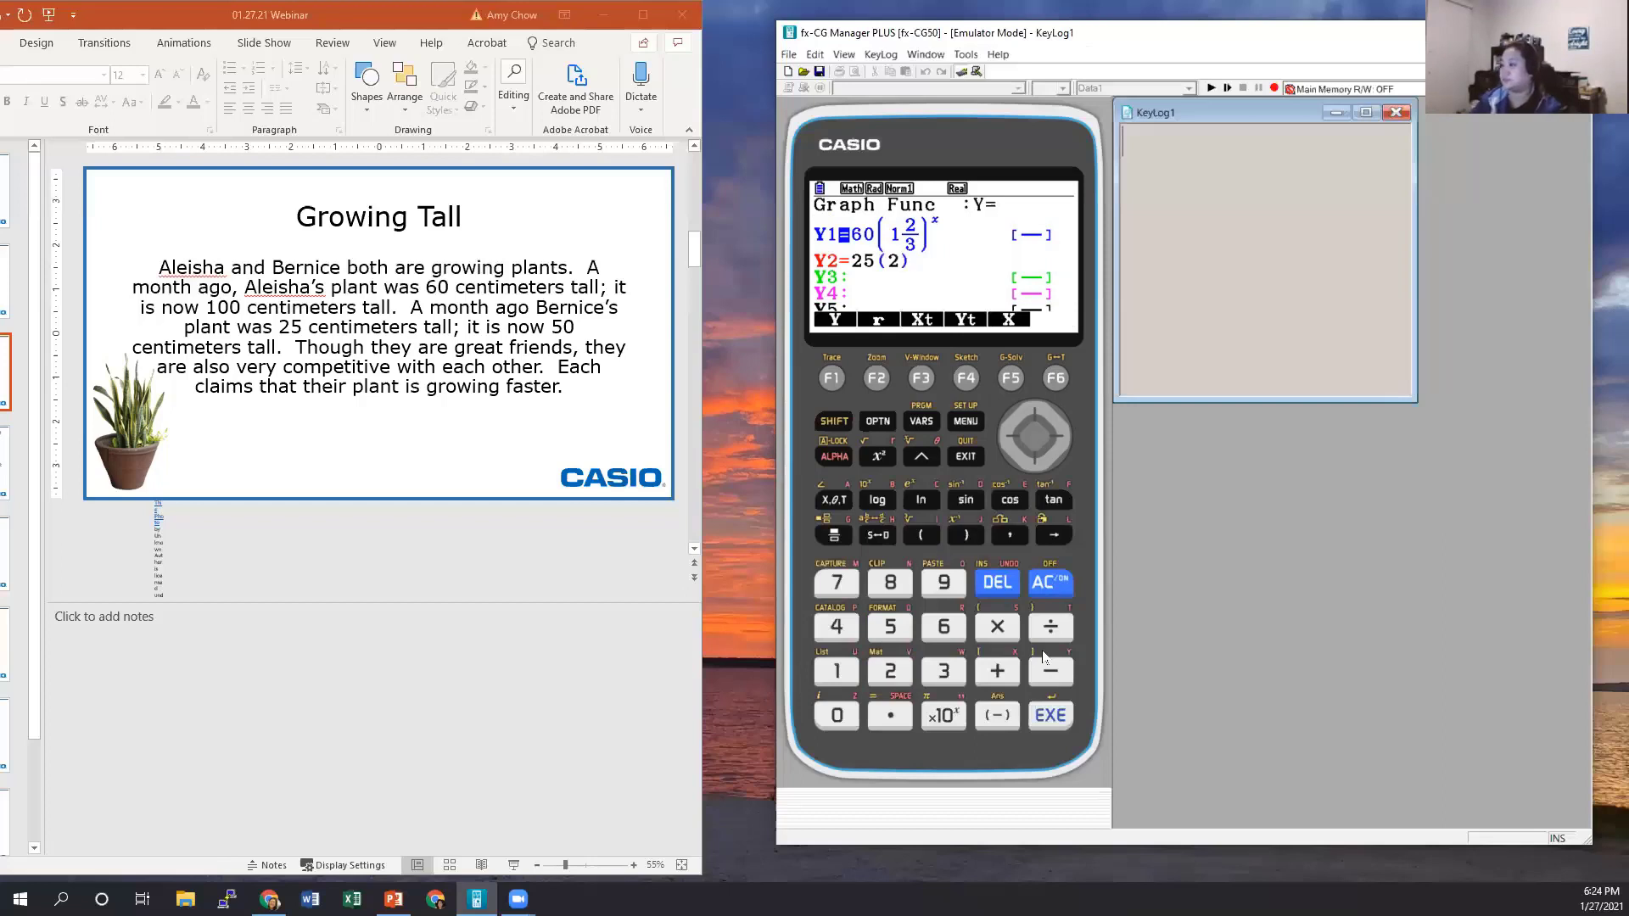
{"action": "type", "text": ")^"}
{"action": "left_click", "coordinate": [827, 502]}
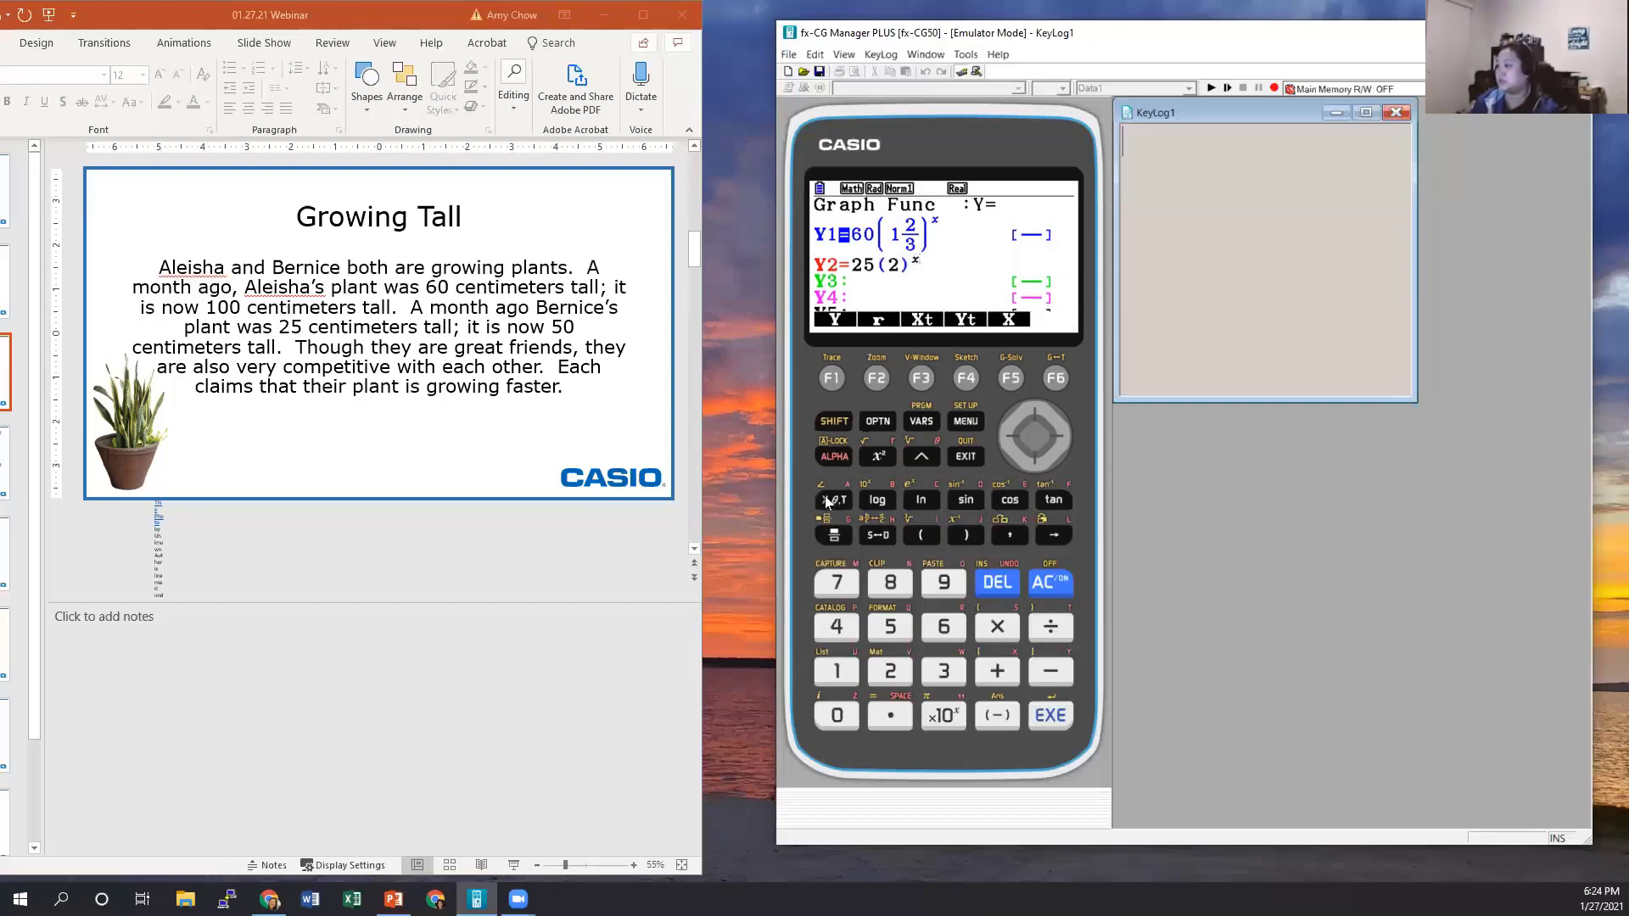
{"action": "left_click", "coordinate": [1055, 718]}
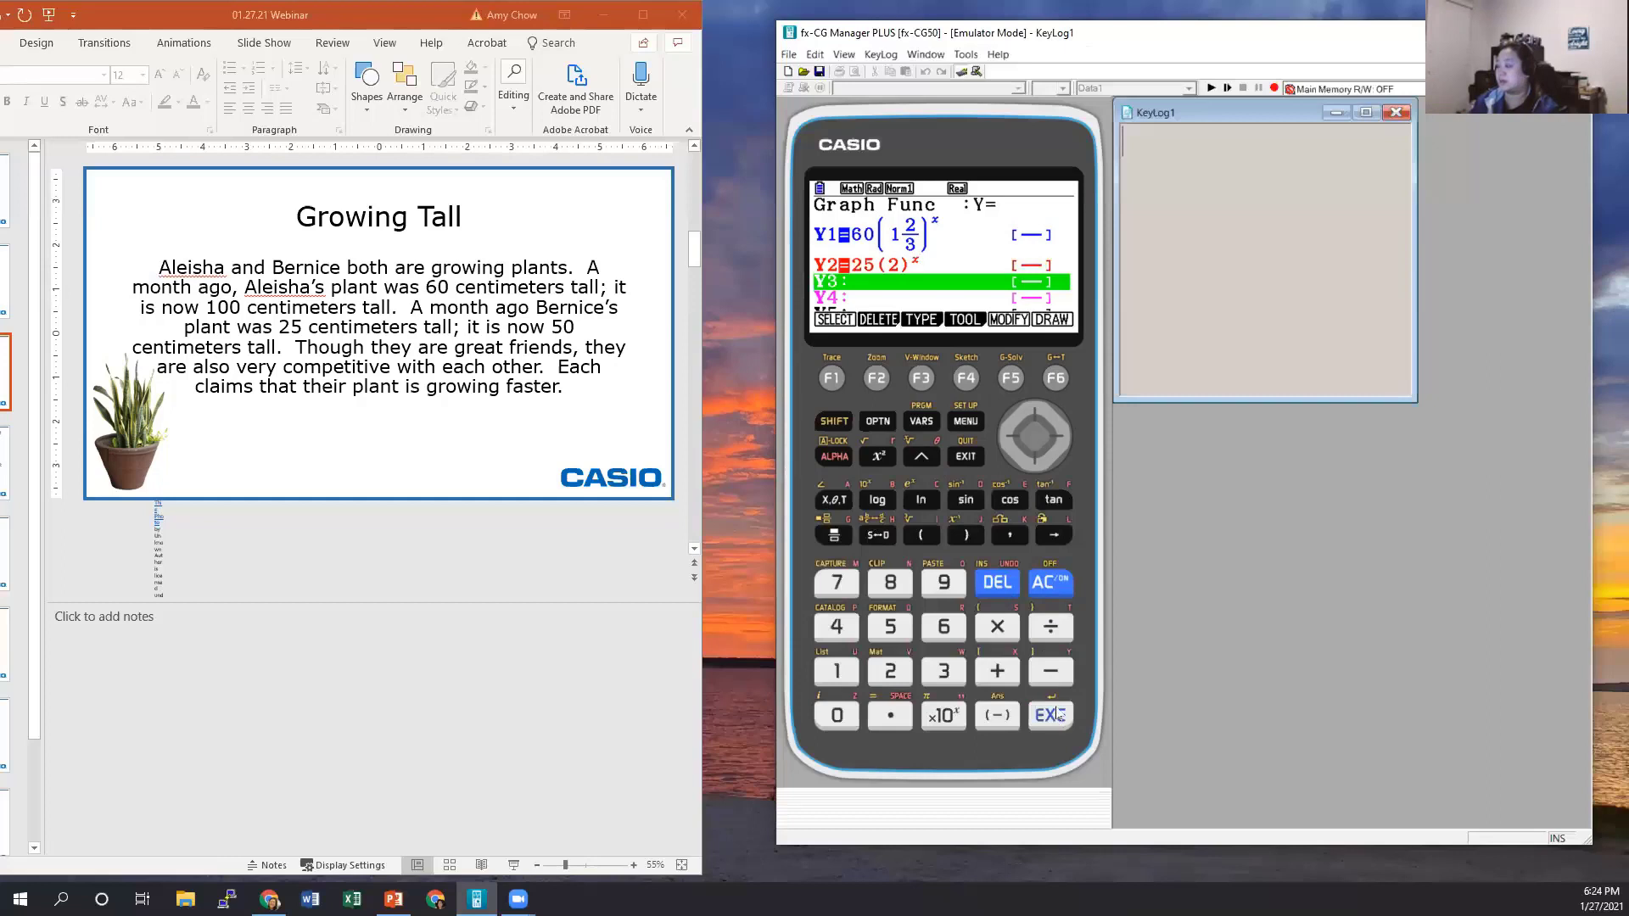
Set the view window's X range to a minimum of 0 and a maximum of 9
{"action": "left_click", "coordinate": [832, 429]}
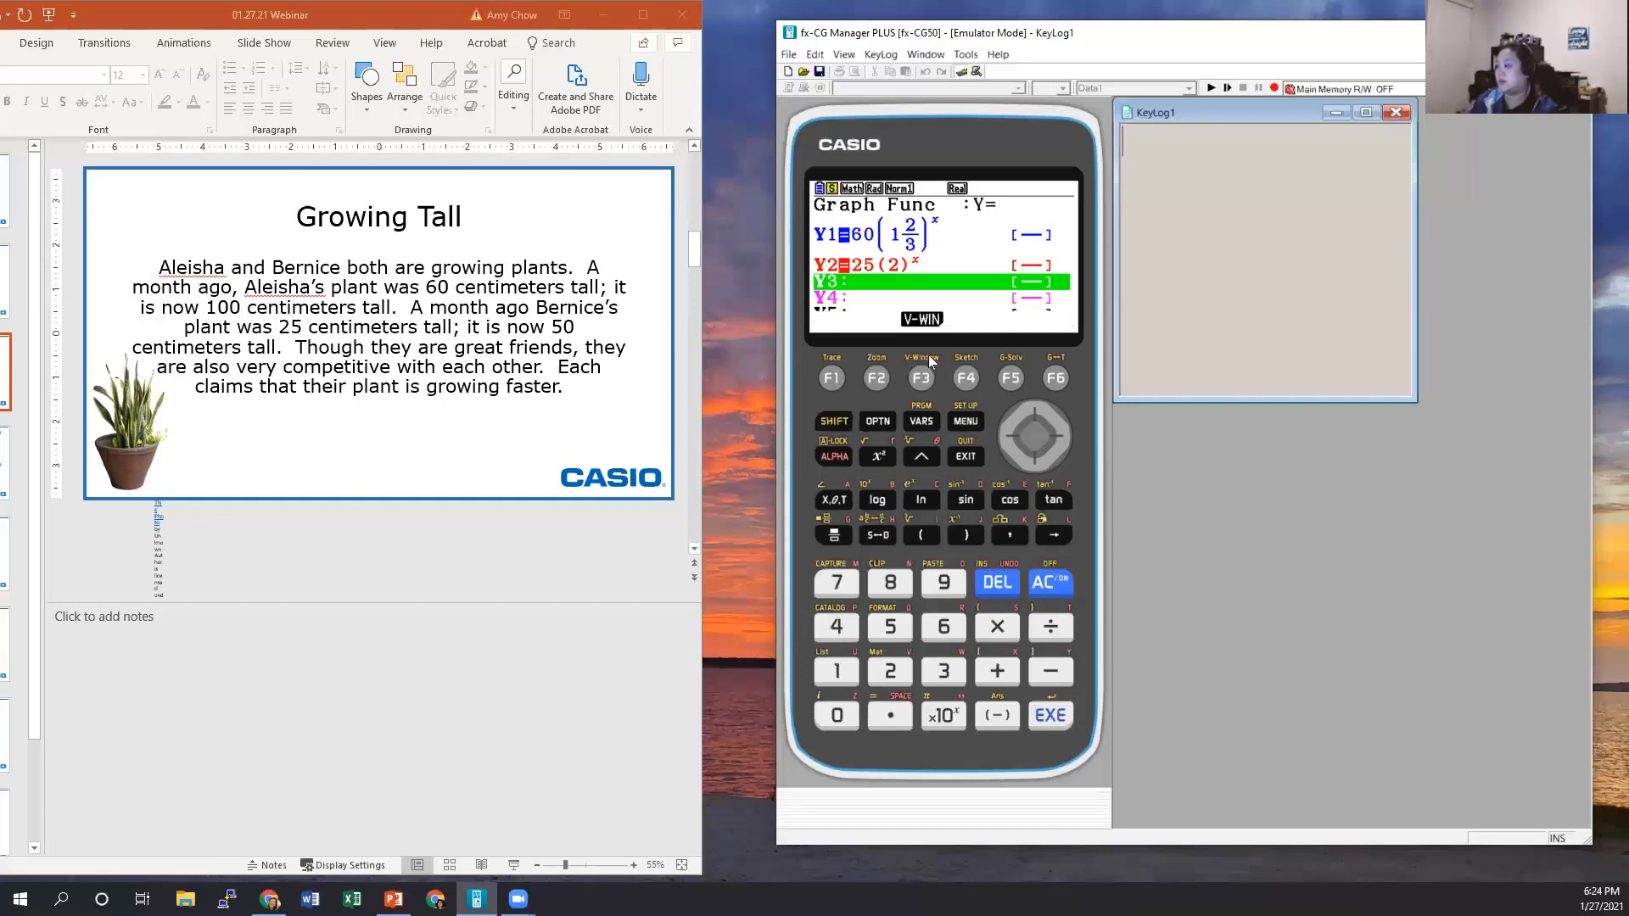
{"action": "left_click", "coordinate": [923, 384]}
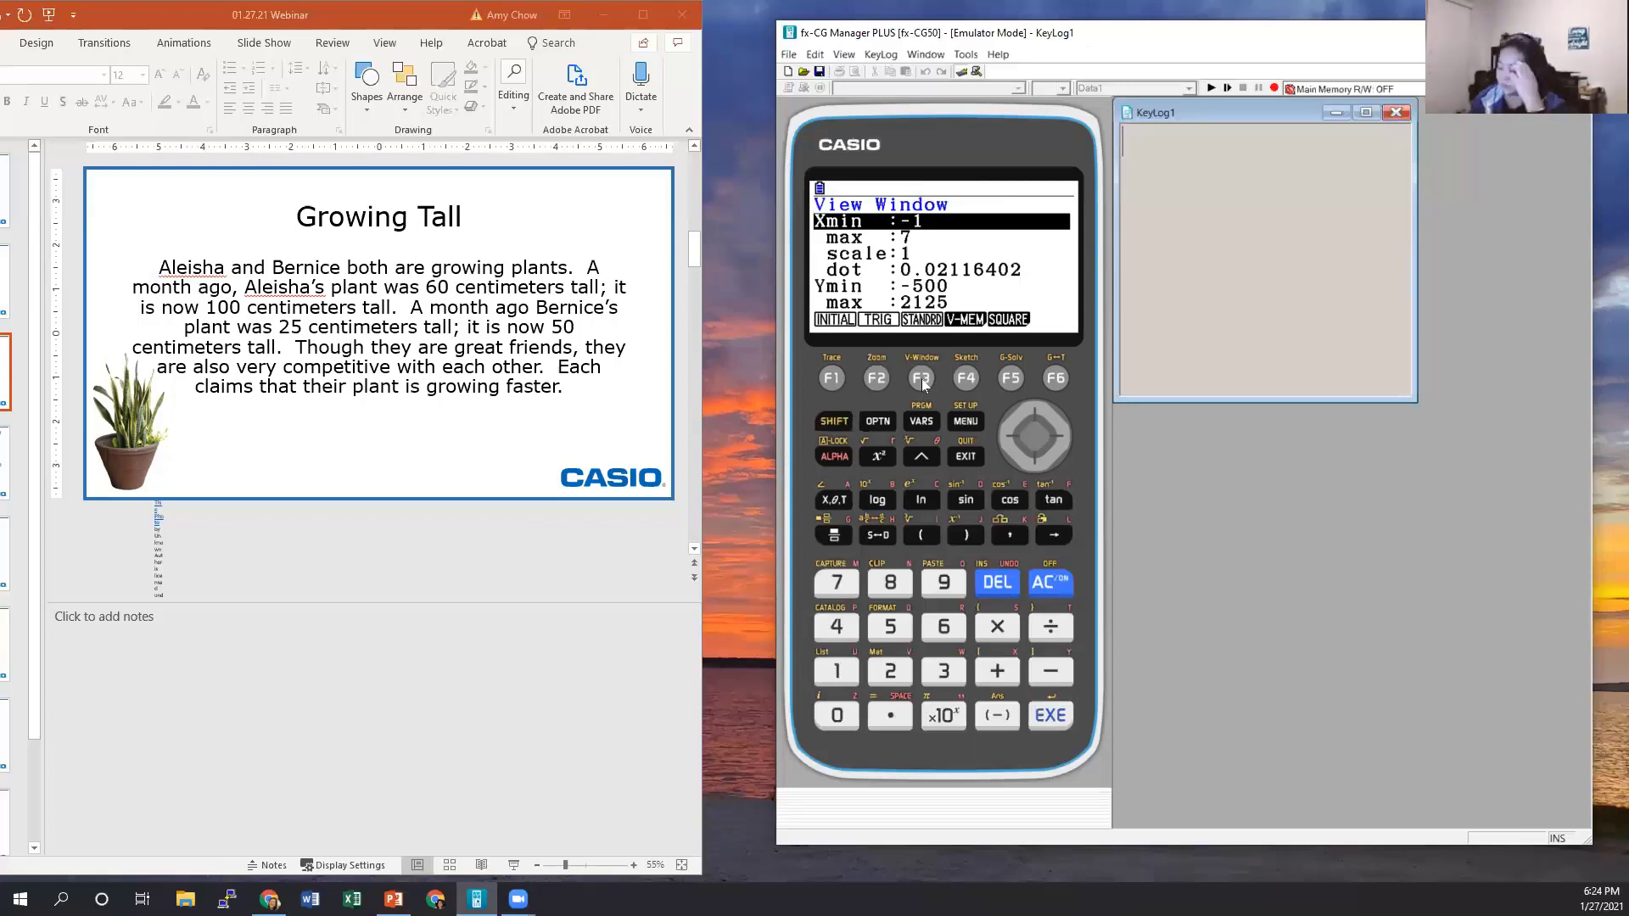
{"action": "type", "text": "0"}
{"action": "key", "text": "Return"}
{"action": "type", "text": "9"}
{"action": "key", "text": "Return"}
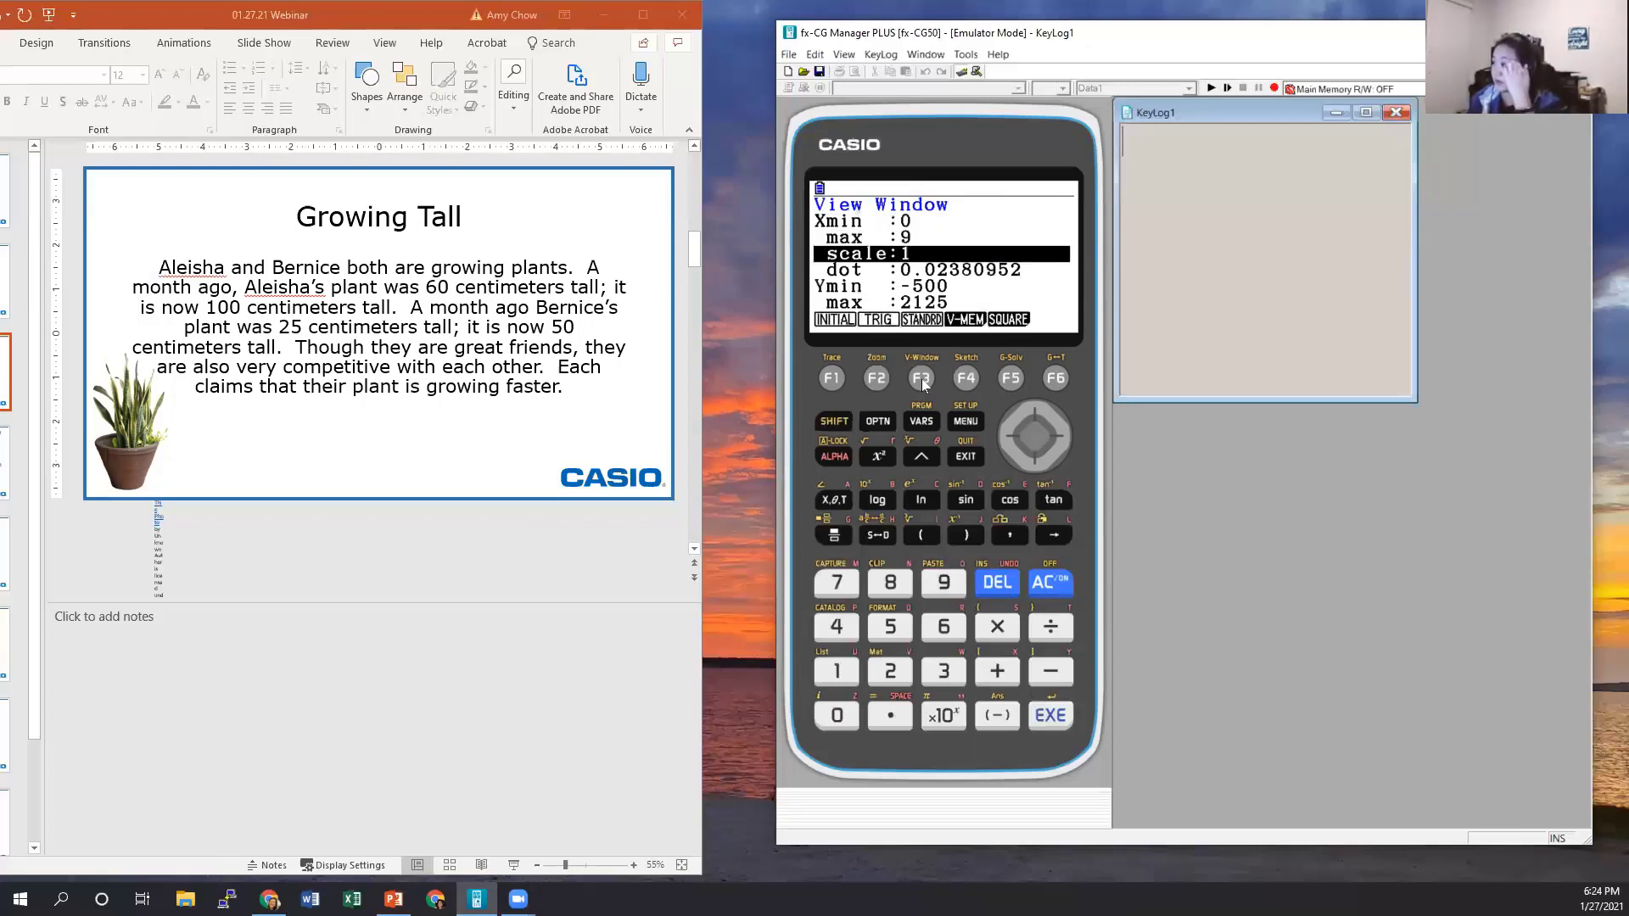
Check the Y range in the view window and draw the graphs of Y1 and Y2 together
{"action": "key", "text": "Down"}
{"action": "key", "text": "Down"}
{"action": "key", "text": "Down"}
{"action": "key", "text": "Down"}
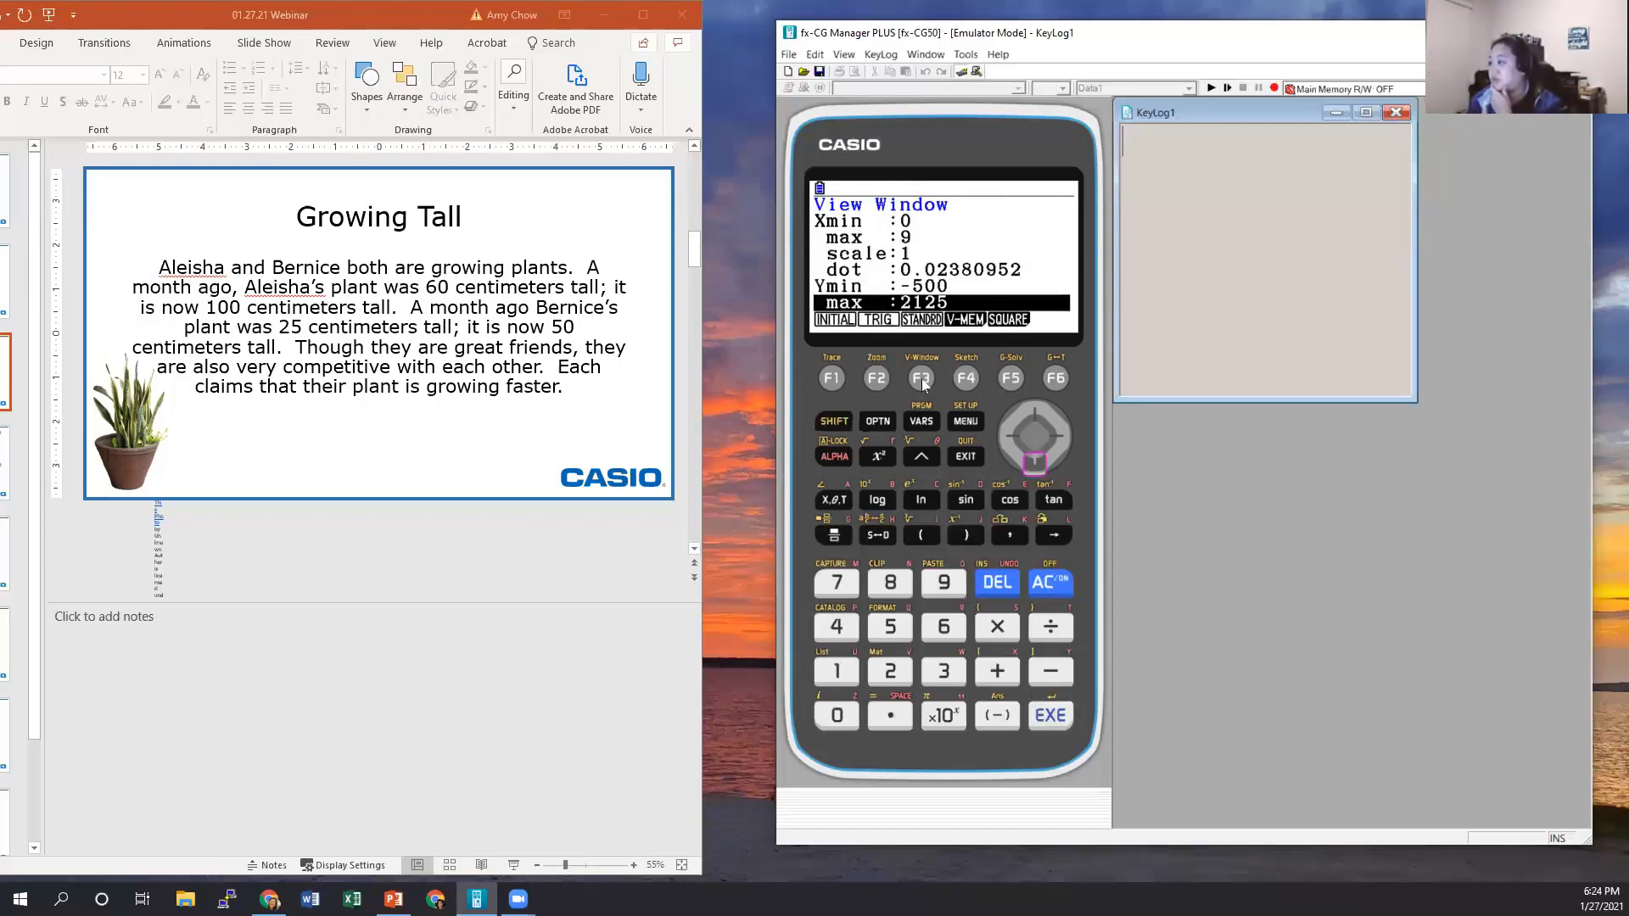
{"action": "key", "text": "Up"}
{"action": "key", "text": "Up"}
{"action": "key", "text": "Down"}
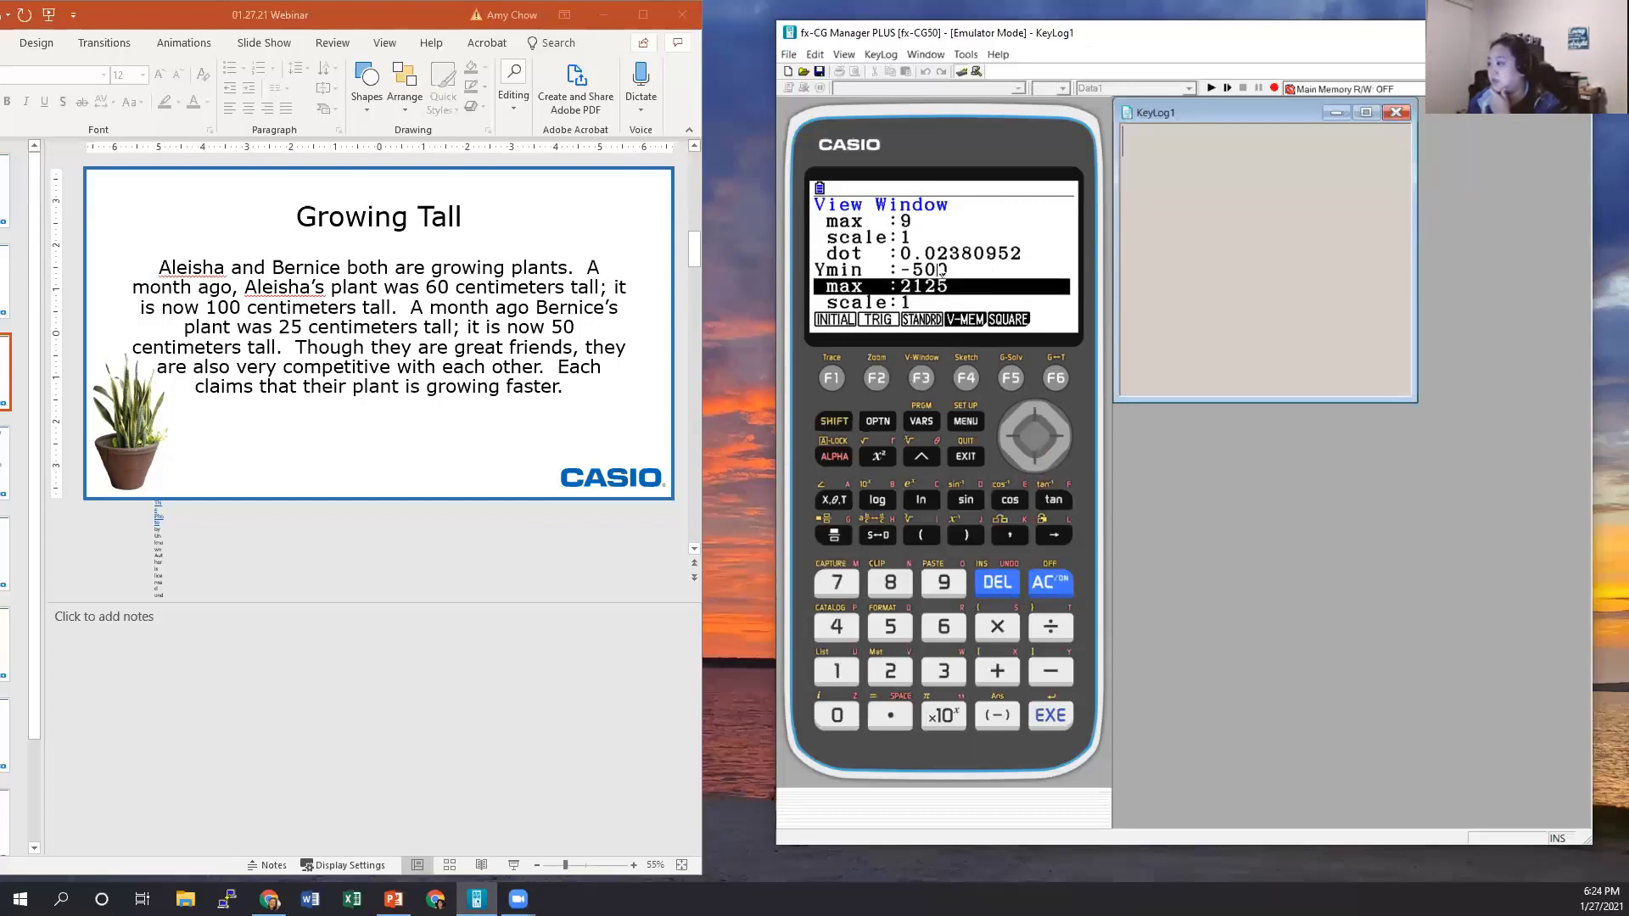
{"action": "left_click", "coordinate": [964, 458]}
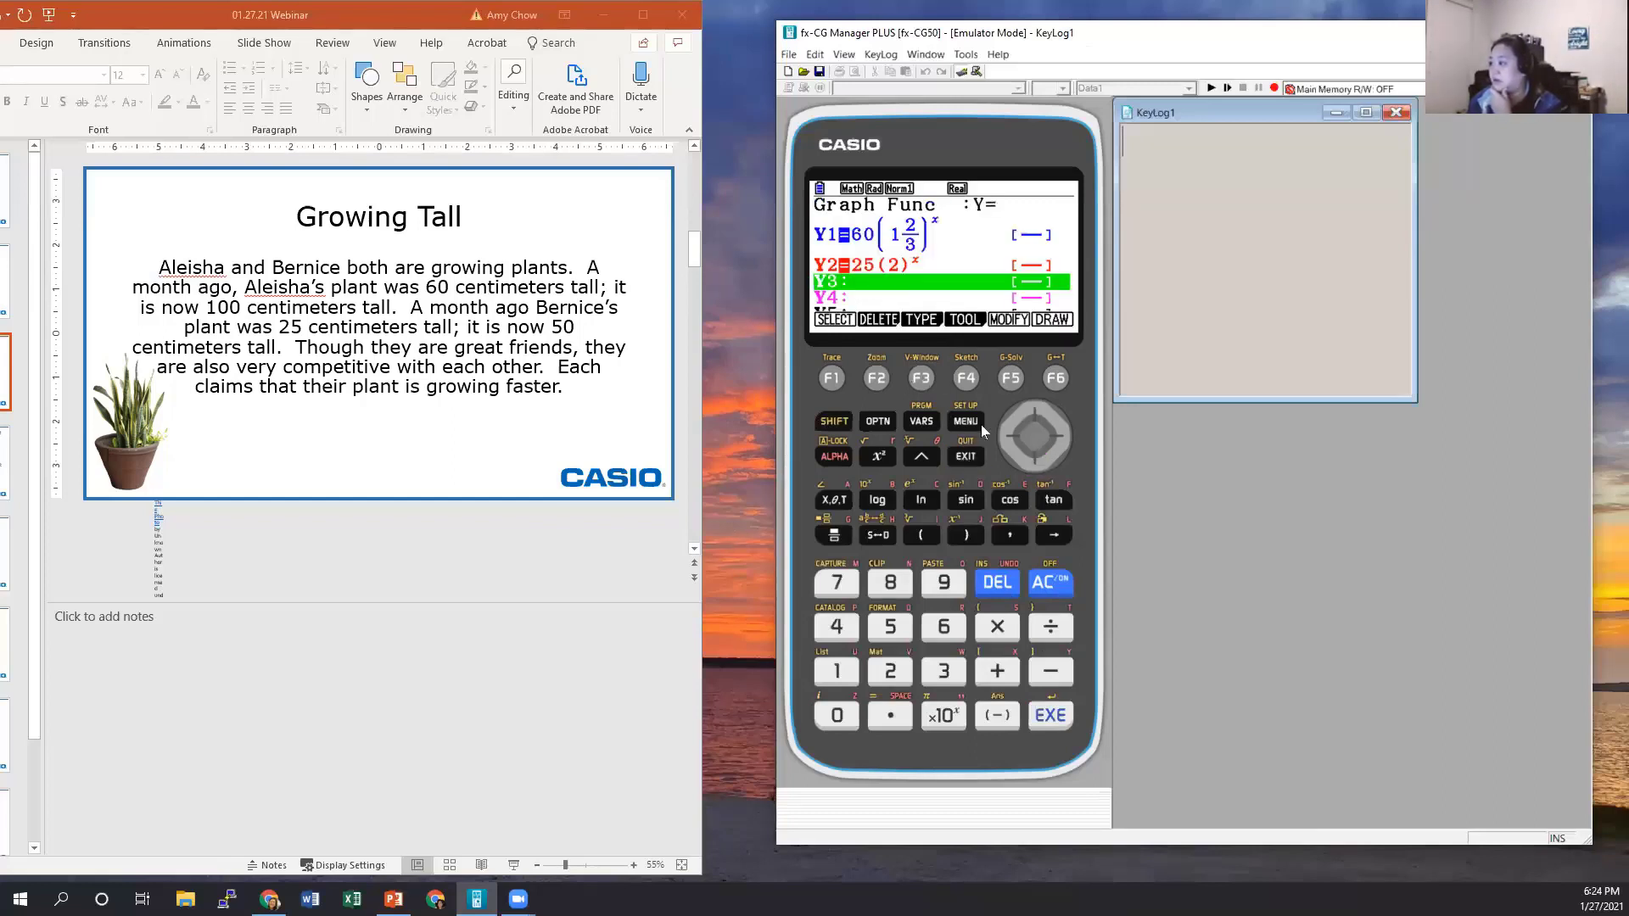
{"action": "left_click", "coordinate": [1060, 374]}
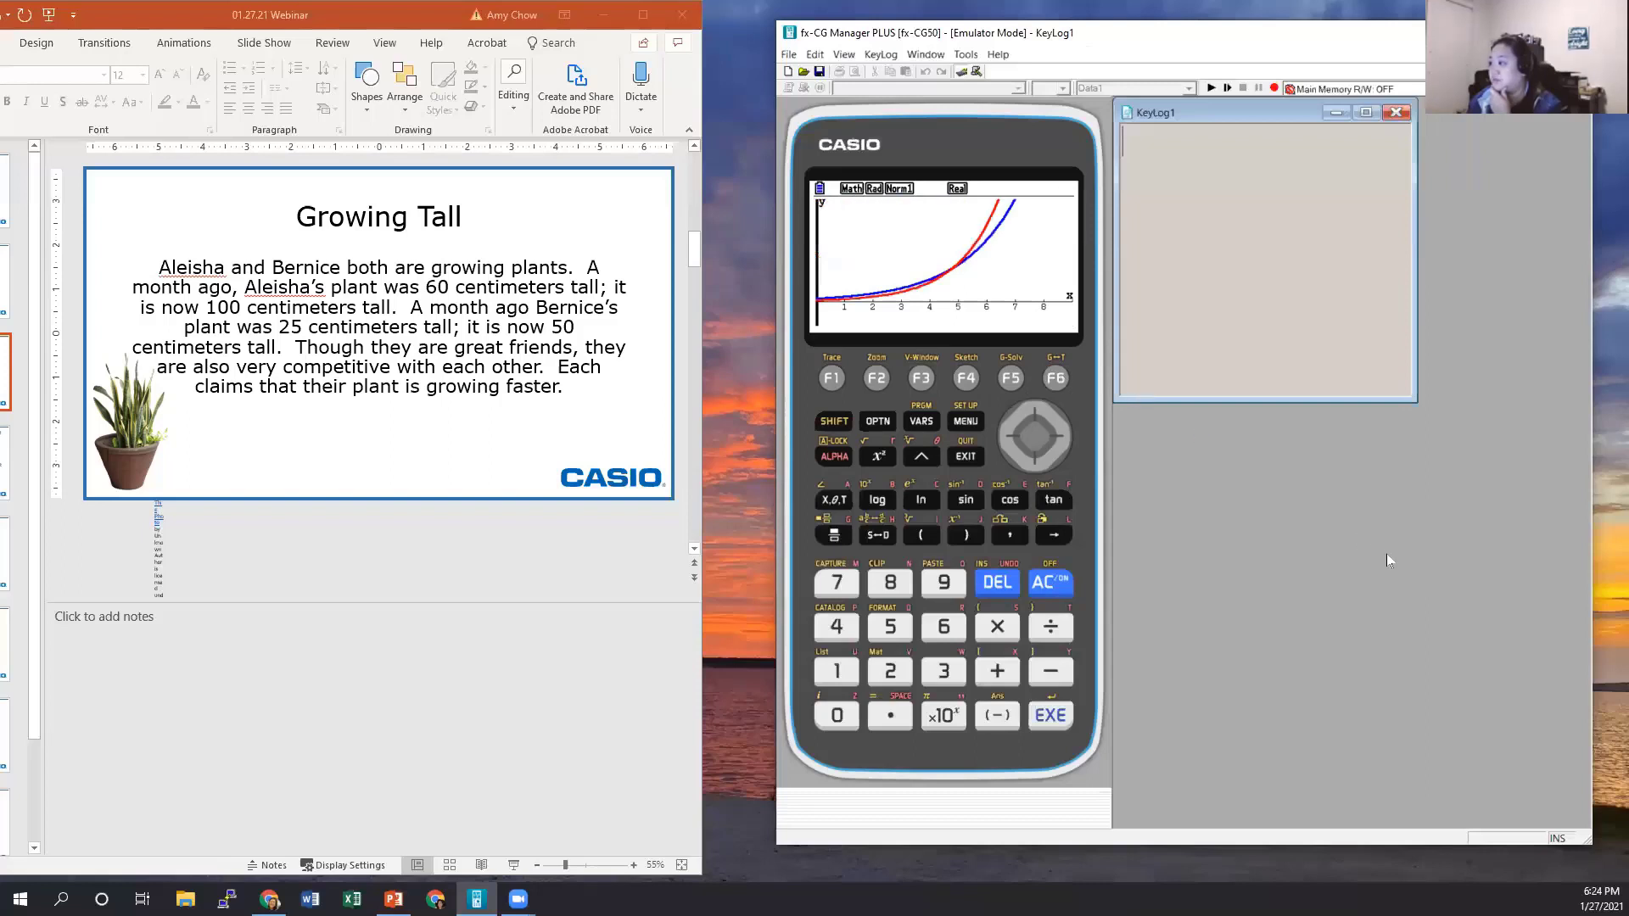
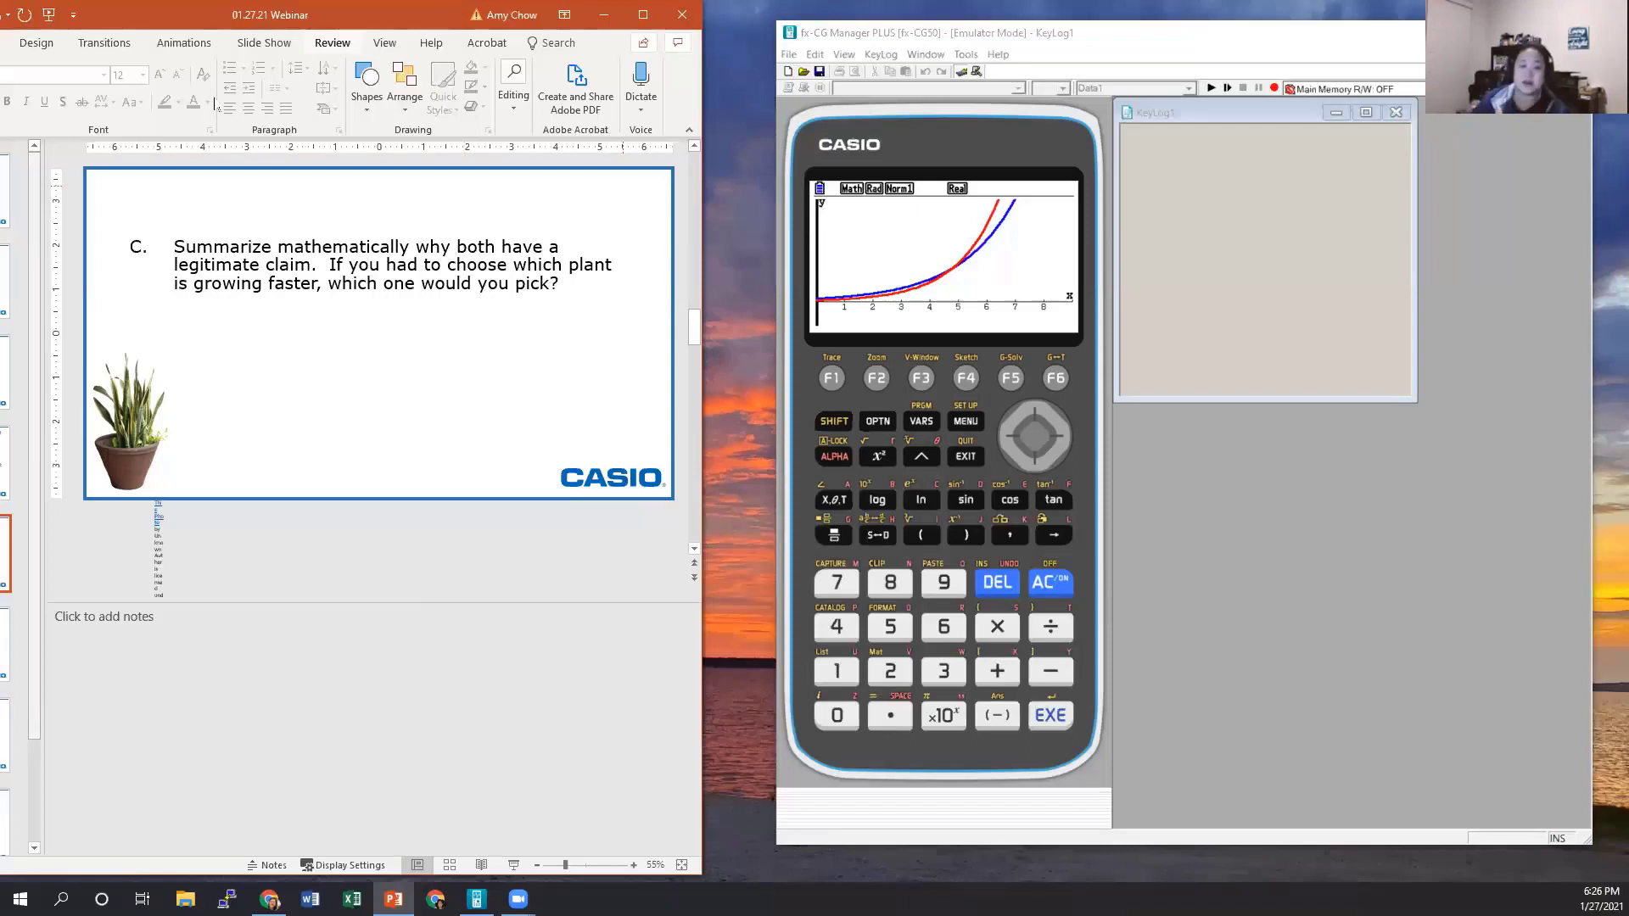
Maximize the PowerPoint presentation window and narrow its slide thumbnail area as far as possible
{"action": "left_click", "coordinate": [2, 42]}
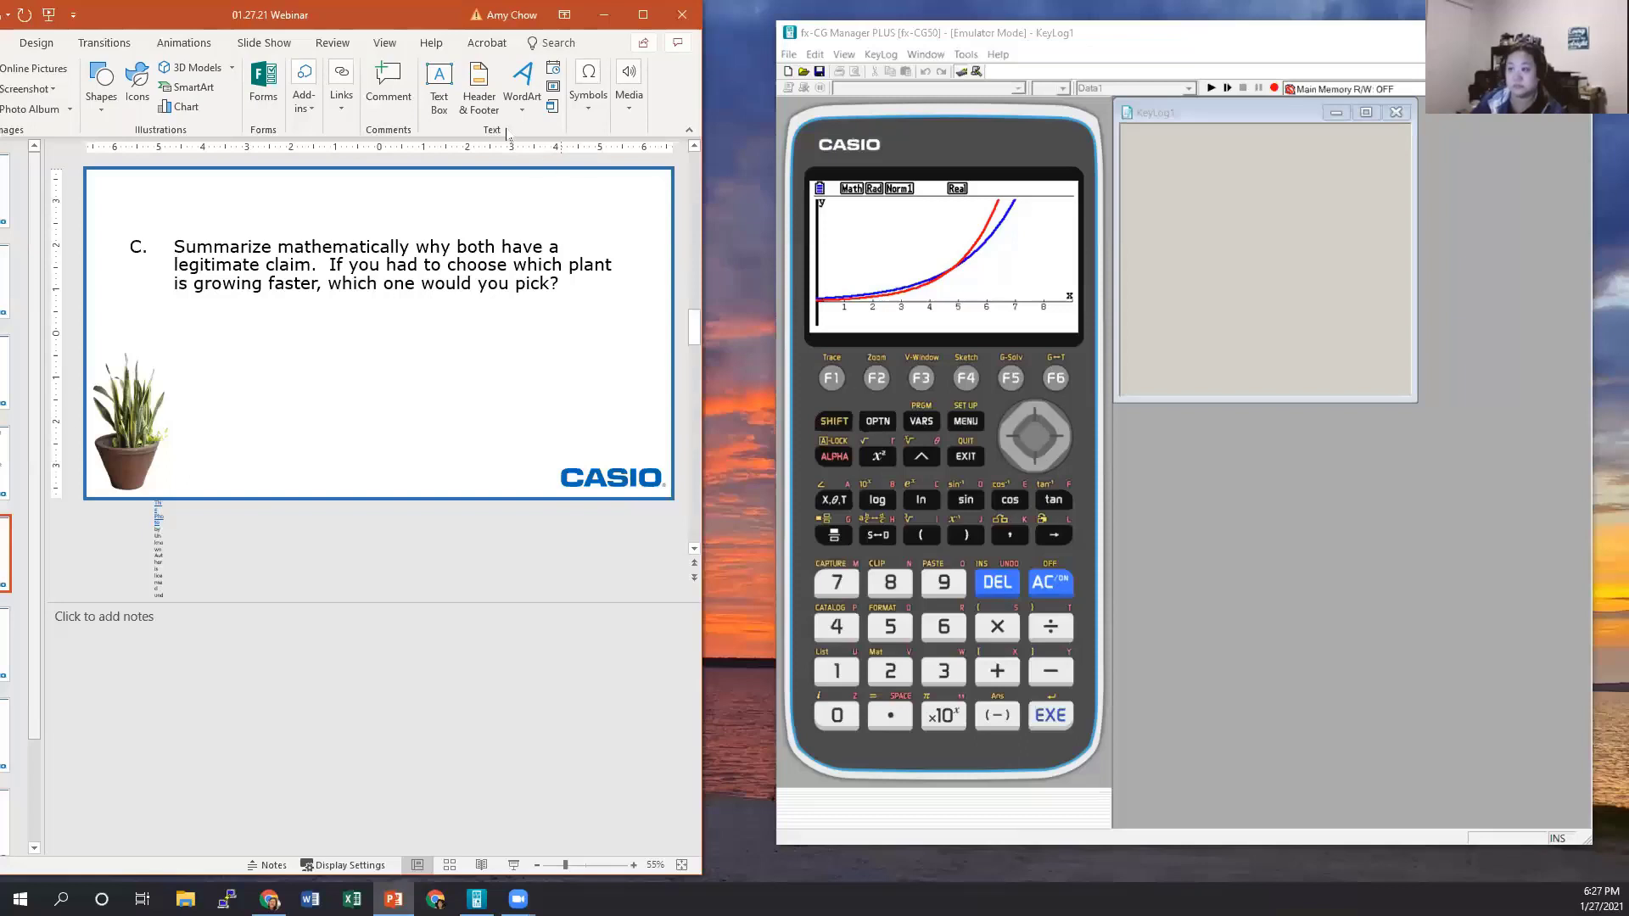
{"action": "double_click", "coordinate": [394, 23]}
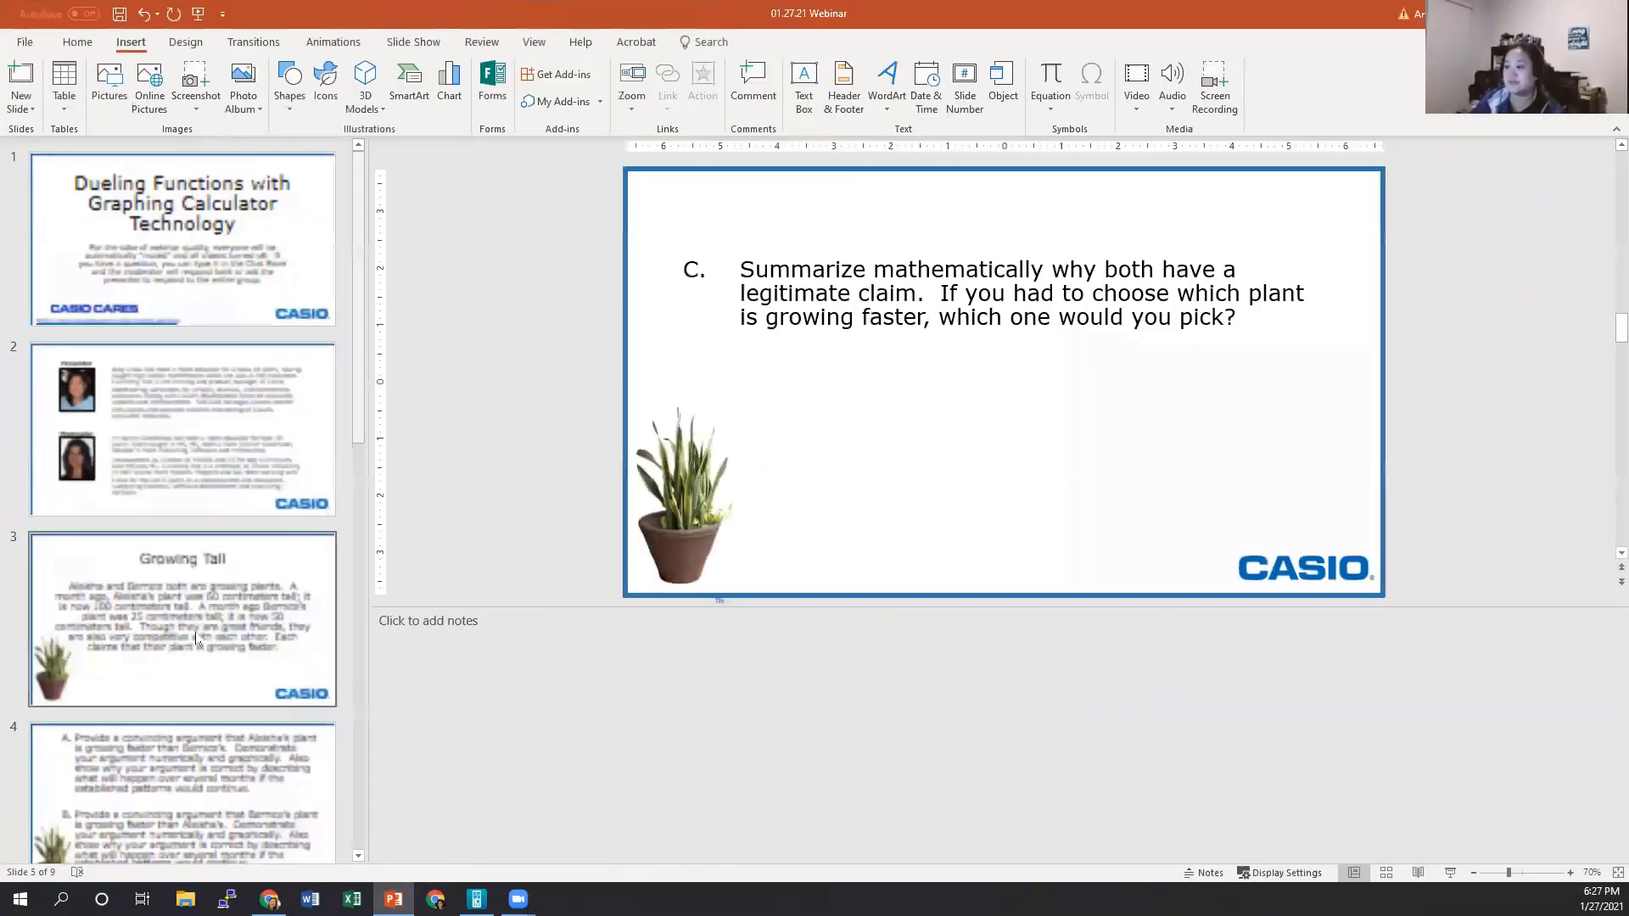
{"action": "left_click_drag", "start_coordinate": [366, 476], "coordinate": [50, 476]}
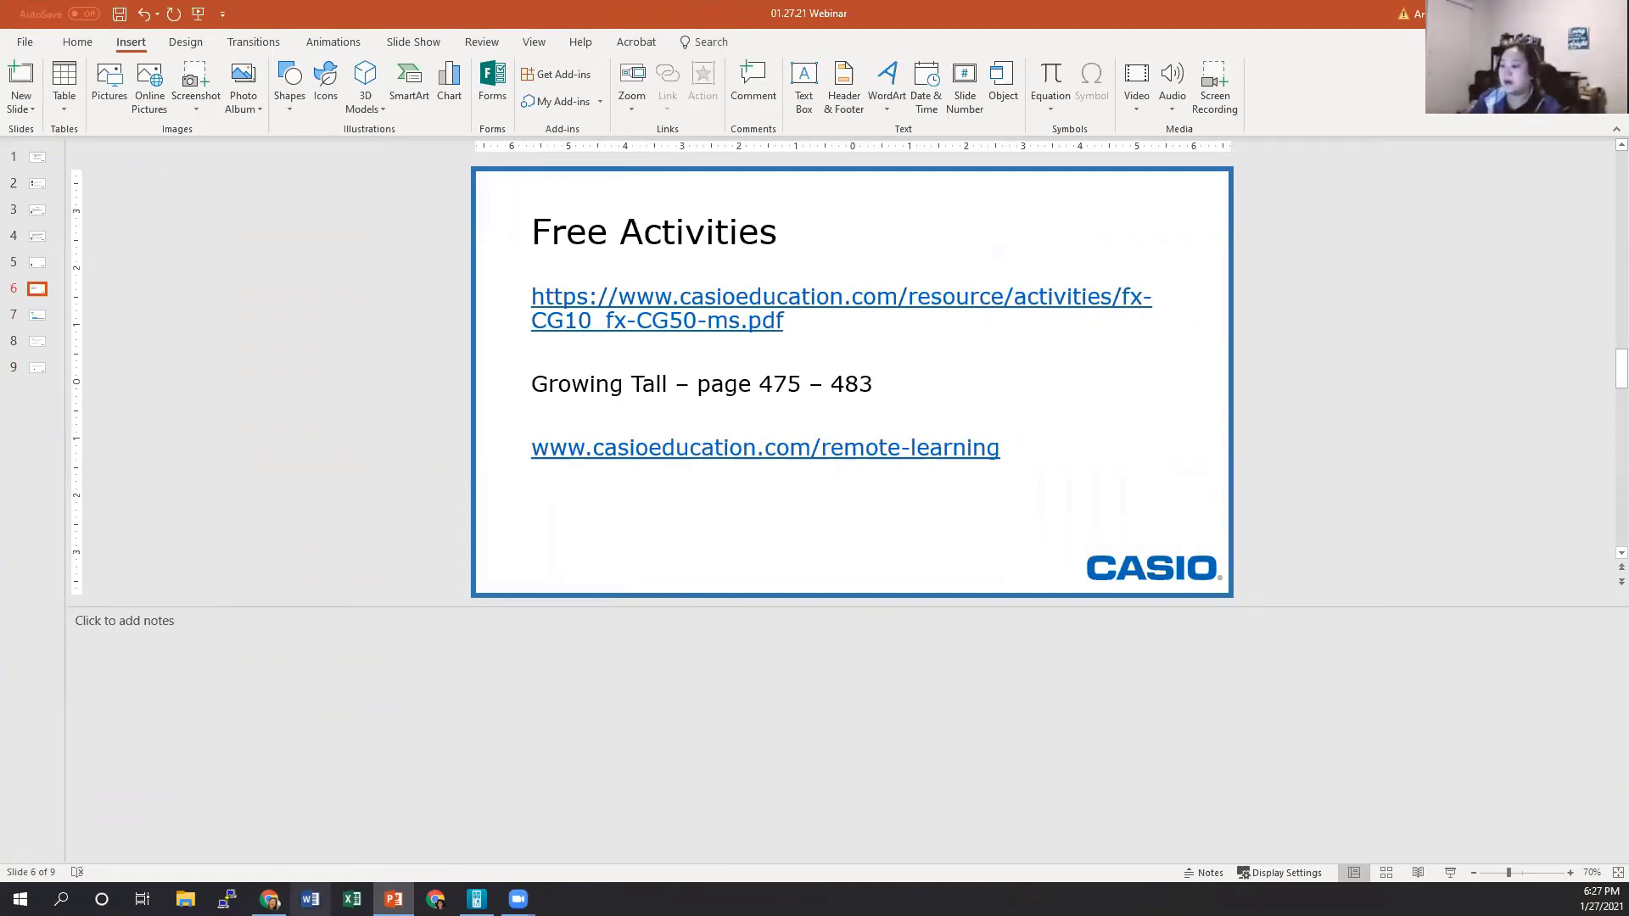
Switch to Chrome and open Activities & Sample Questions from the educator resources on the Casio Education site
{"action": "left_click", "coordinate": [269, 898]}
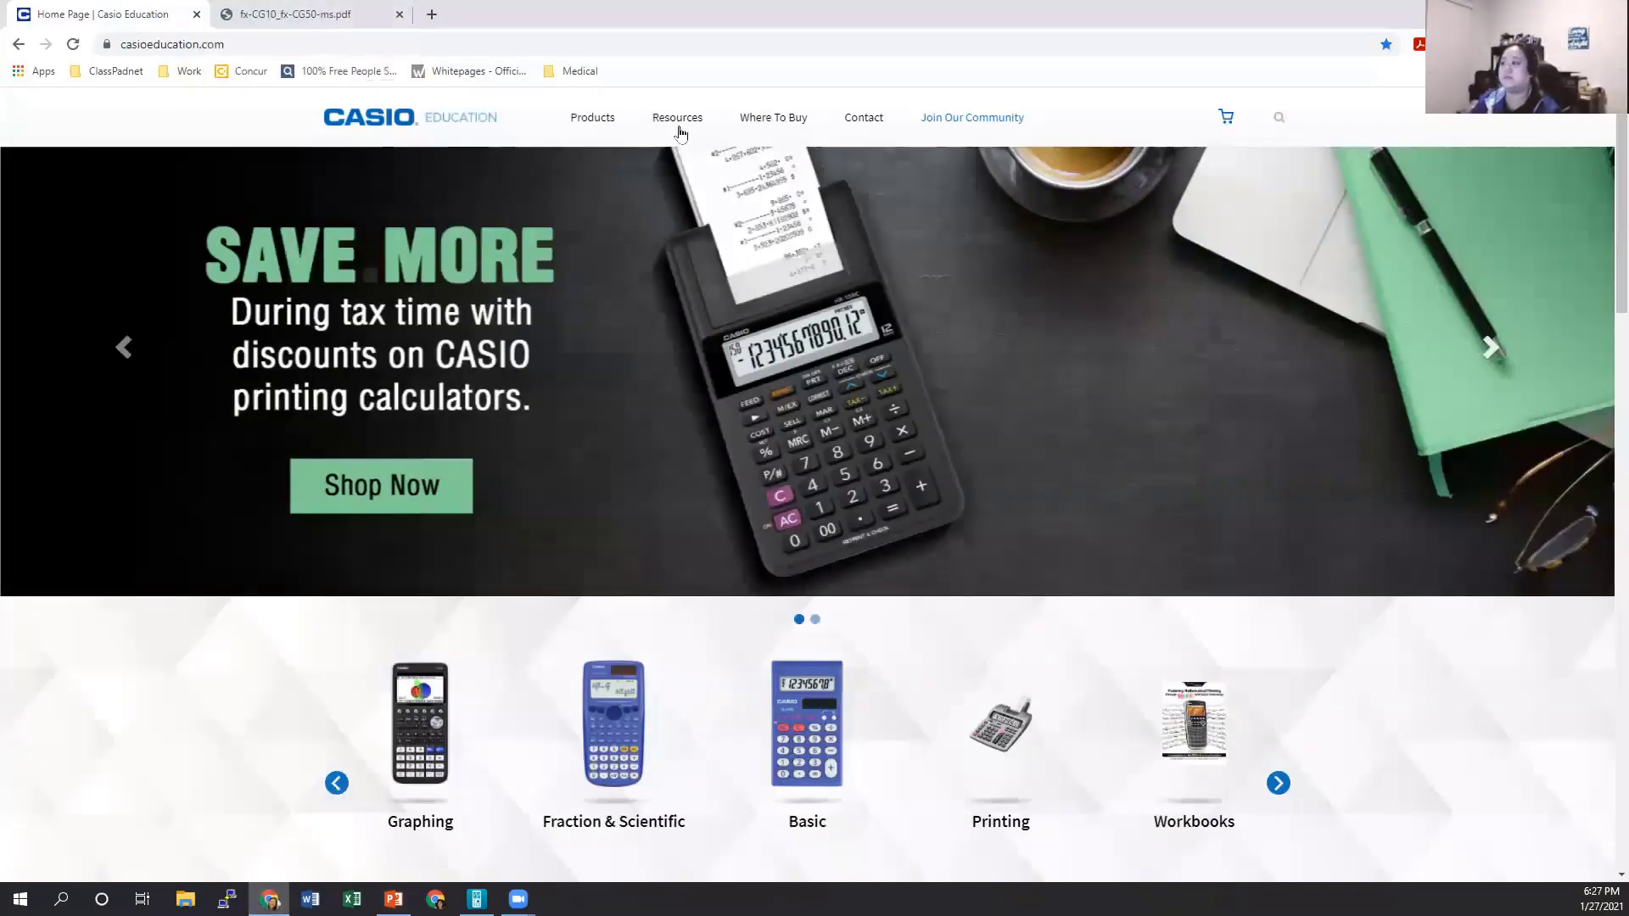
{"action": "mouse_move", "coordinate": [679, 129]}
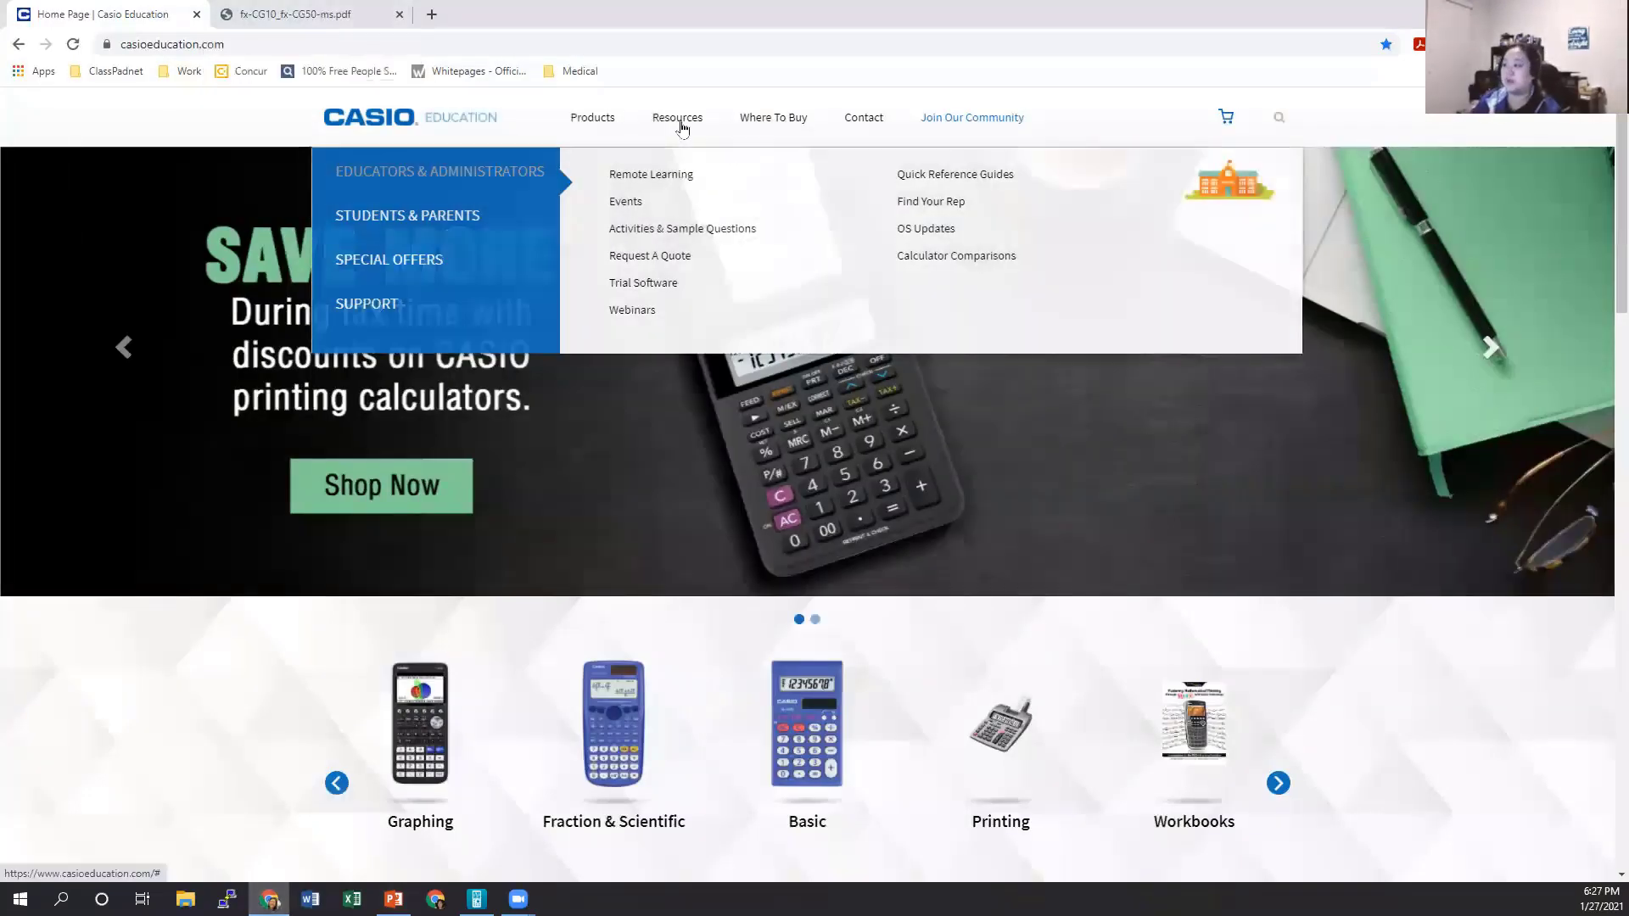
{"action": "left_click", "coordinate": [667, 231]}
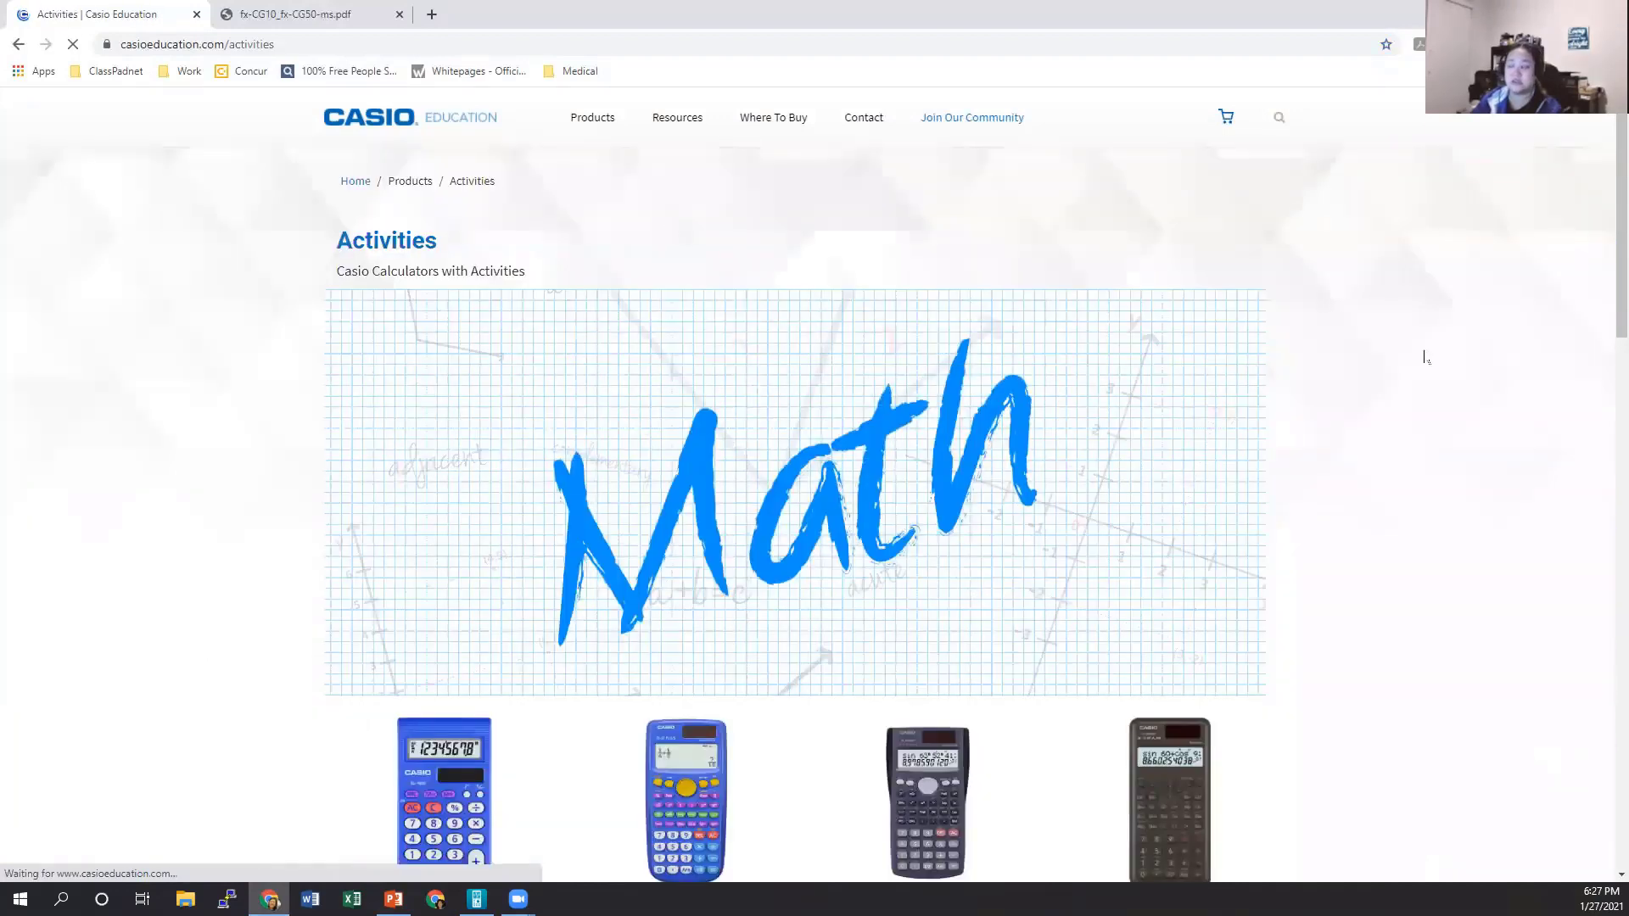
Look through the calculator models and their school-level activity links on the Activities page
{"action": "scroll", "coordinate": [1427, 365], "scroll_direction": "down", "scroll_amount": 6}
{"action": "scroll", "coordinate": [1430, 373], "scroll_direction": "down", "scroll_amount": 2}
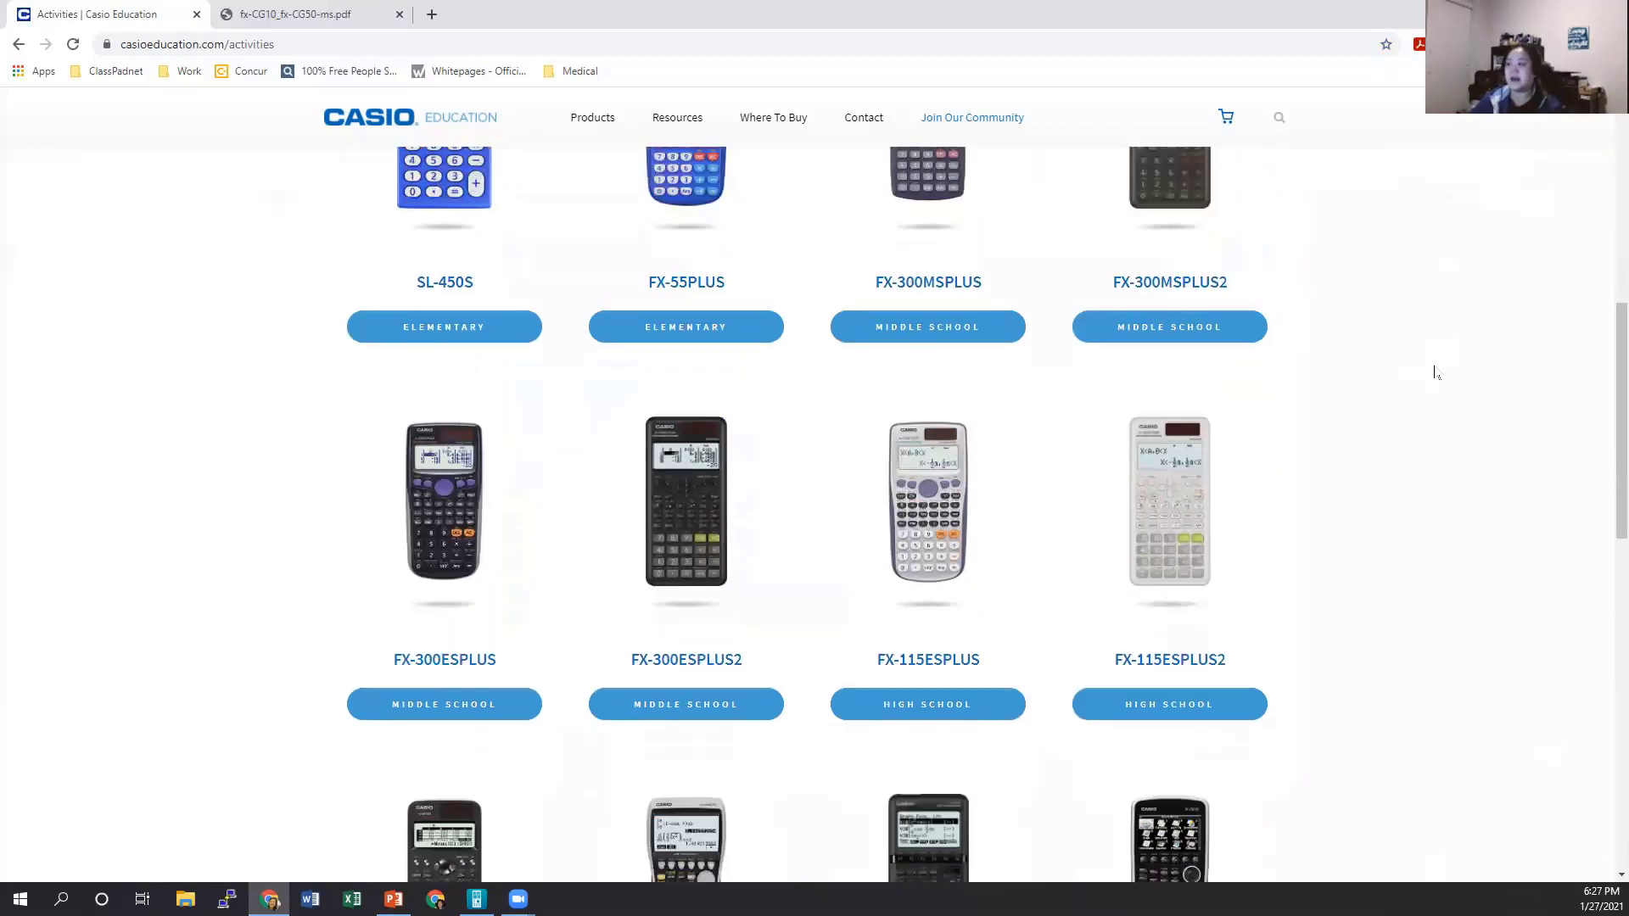
{"action": "scroll", "coordinate": [1425, 370], "scroll_direction": "down", "scroll_amount": 1}
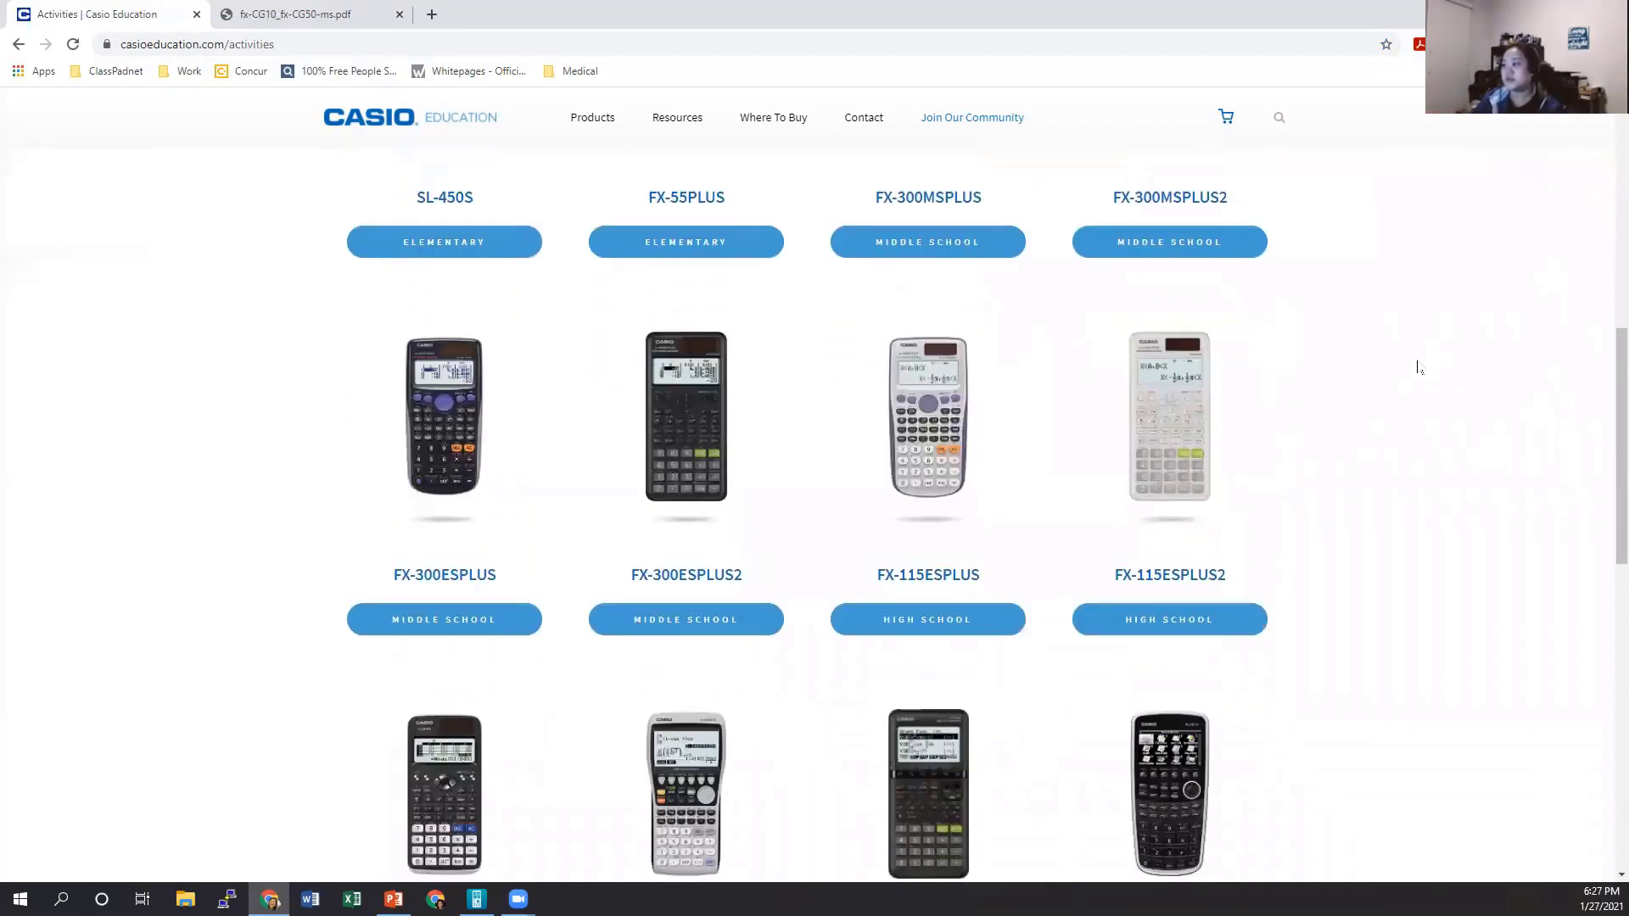
{"action": "scroll", "coordinate": [1433, 526], "scroll_direction": "up", "scroll_amount": 3}
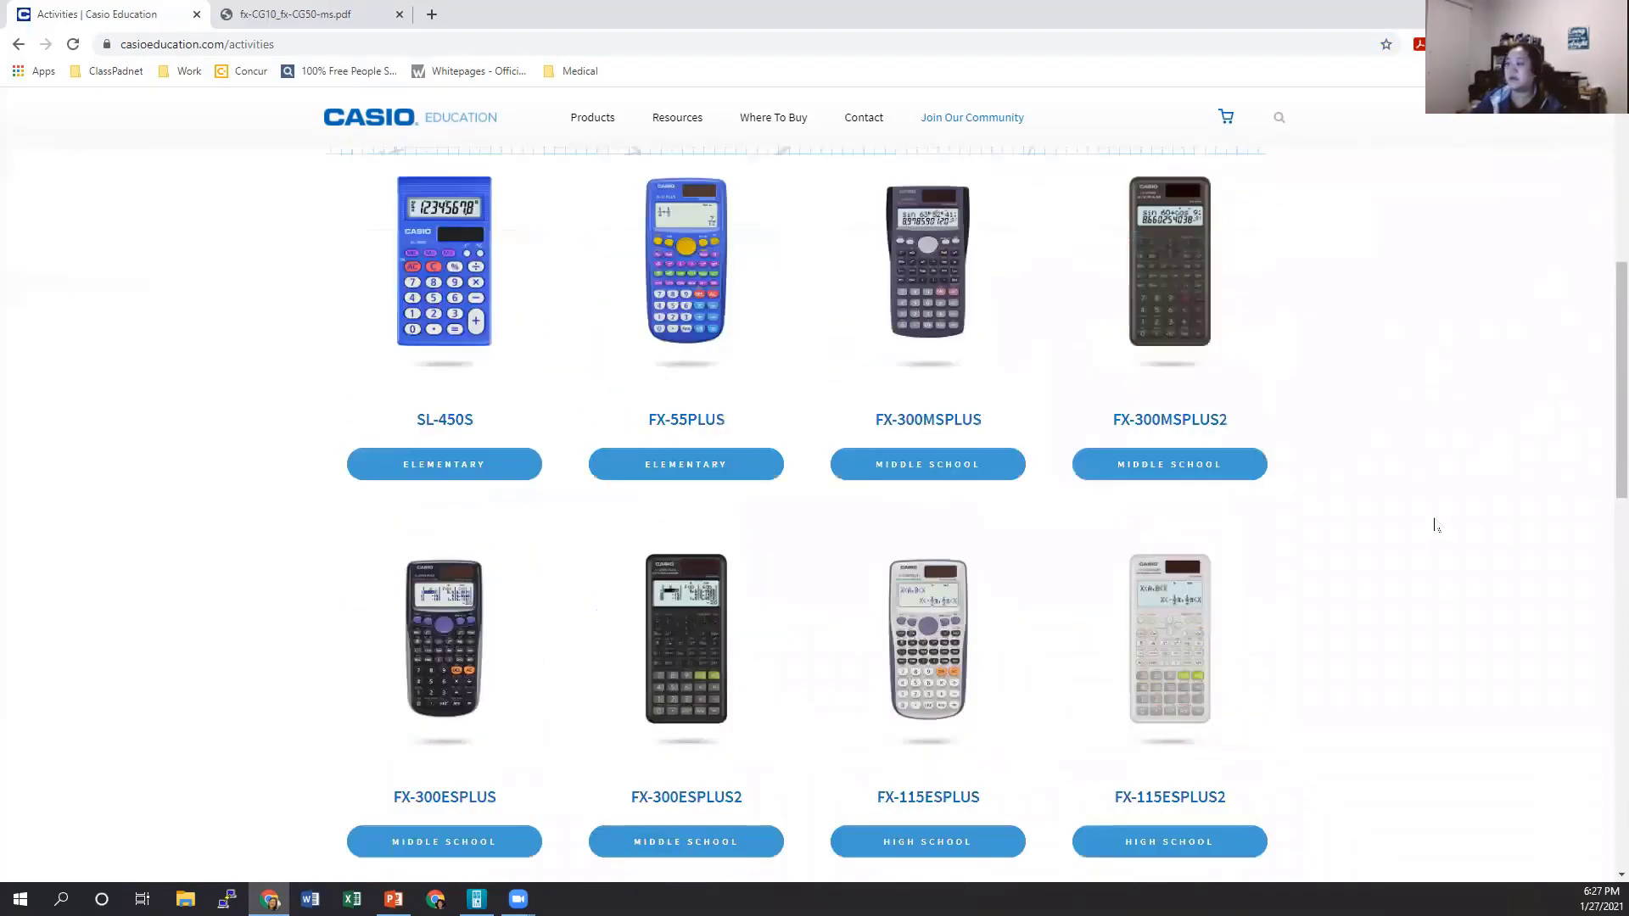
{"action": "scroll", "coordinate": [1433, 526], "scroll_direction": "up", "scroll_amount": 1}
{"action": "scroll", "coordinate": [1281, 477], "scroll_direction": "down", "scroll_amount": 6}
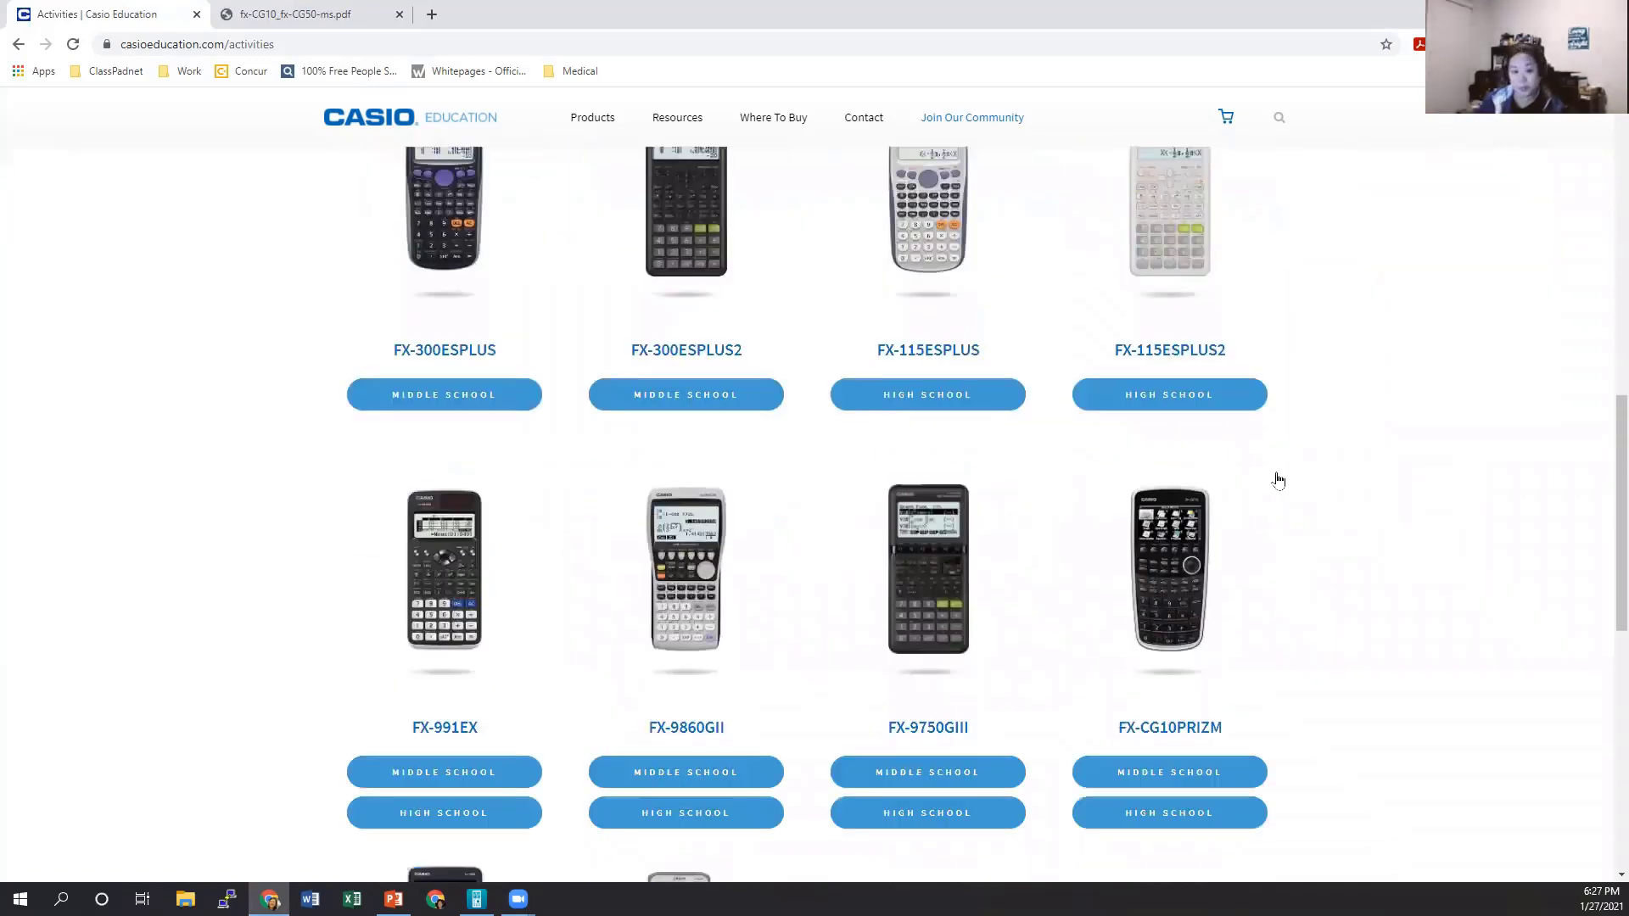
{"action": "scroll", "coordinate": [1462, 462], "scroll_direction": "down", "scroll_amount": 1}
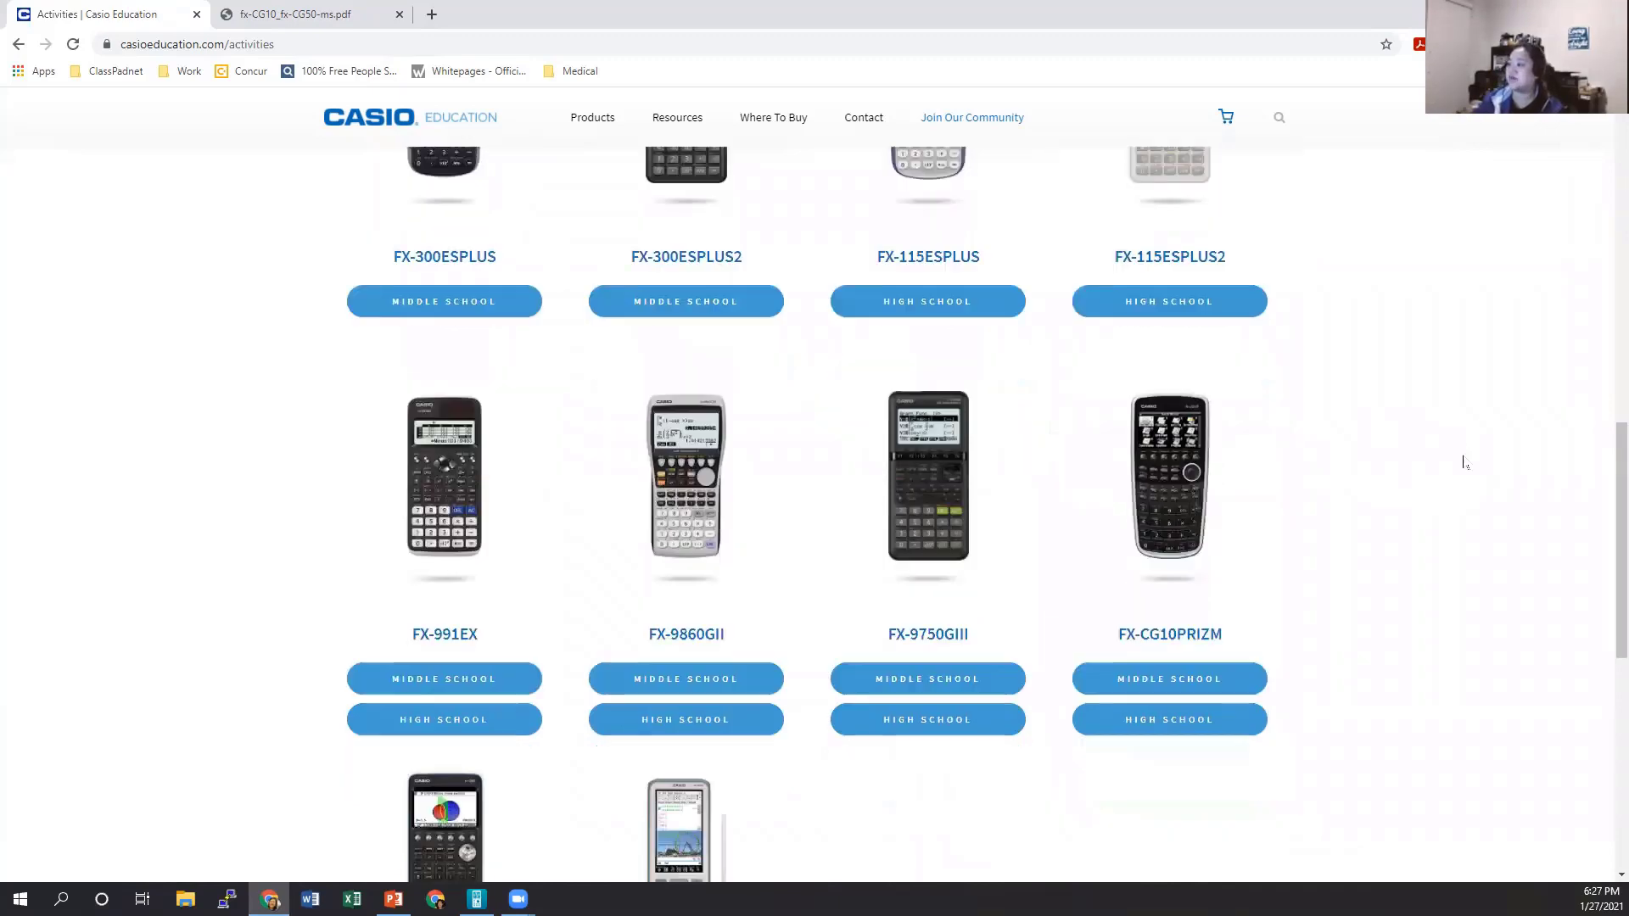
{"action": "scroll", "coordinate": [1462, 462], "scroll_direction": "down", "scroll_amount": 4}
{"action": "scroll", "coordinate": [1191, 407], "scroll_direction": "up", "scroll_amount": 5}
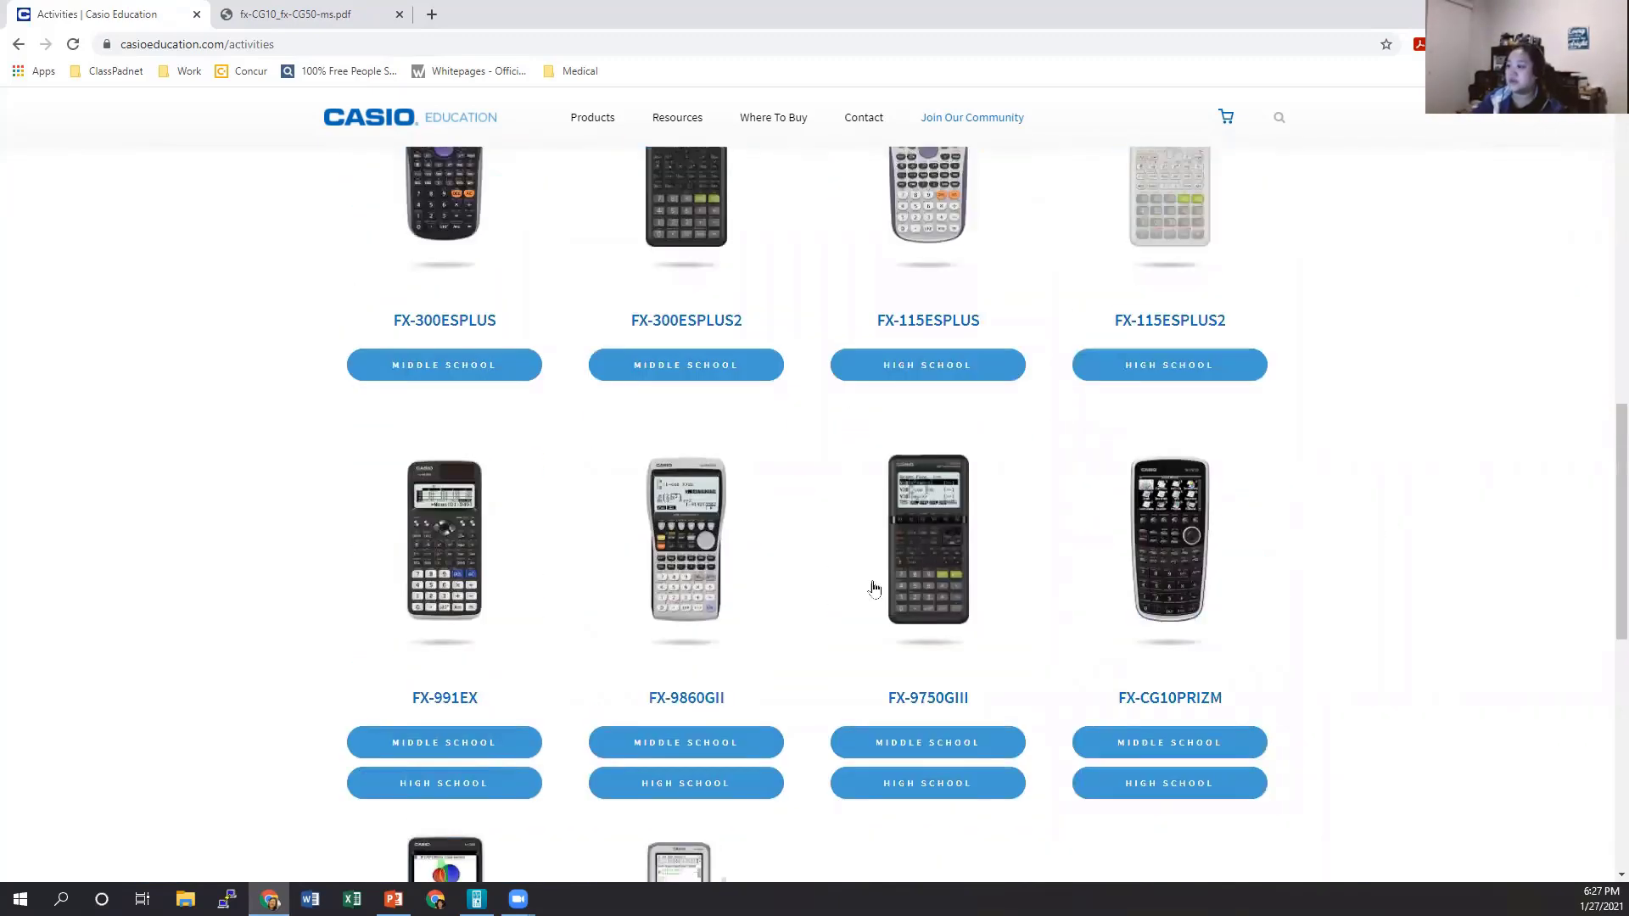
Locate the FX-CG50PRIZM on the Activities page and switch to its already loaded middle school activities PDF
{"action": "scroll", "coordinate": [423, 611], "scroll_direction": "down", "scroll_amount": 4}
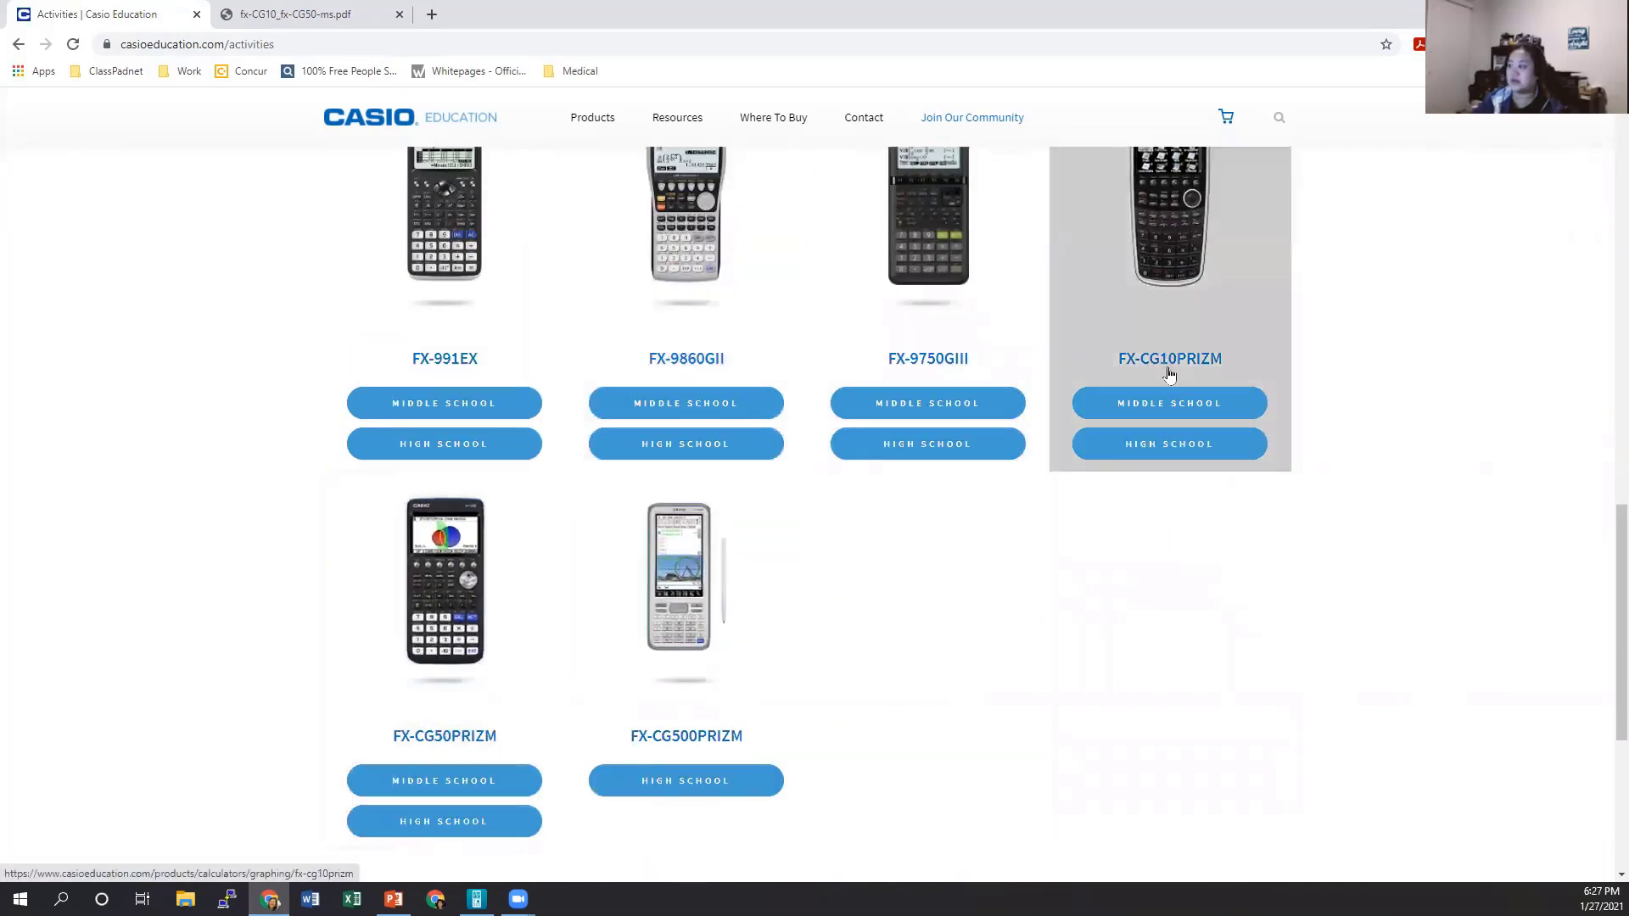
{"action": "scroll", "coordinate": [1207, 661], "scroll_direction": "down", "scroll_amount": 1}
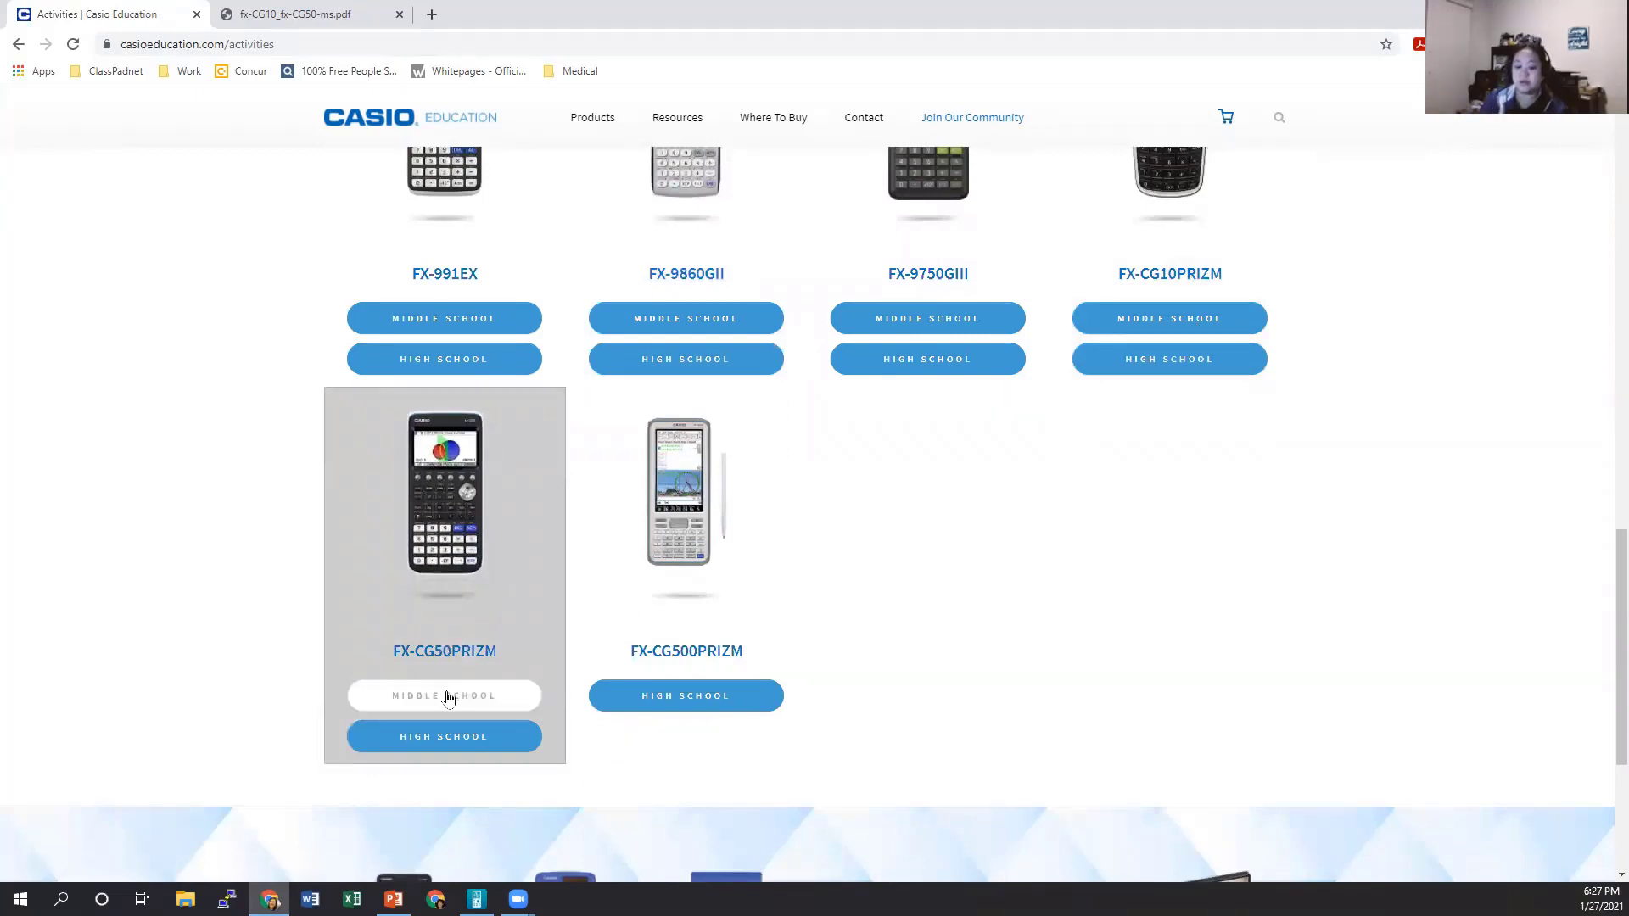
{"action": "left_click", "coordinate": [331, 10]}
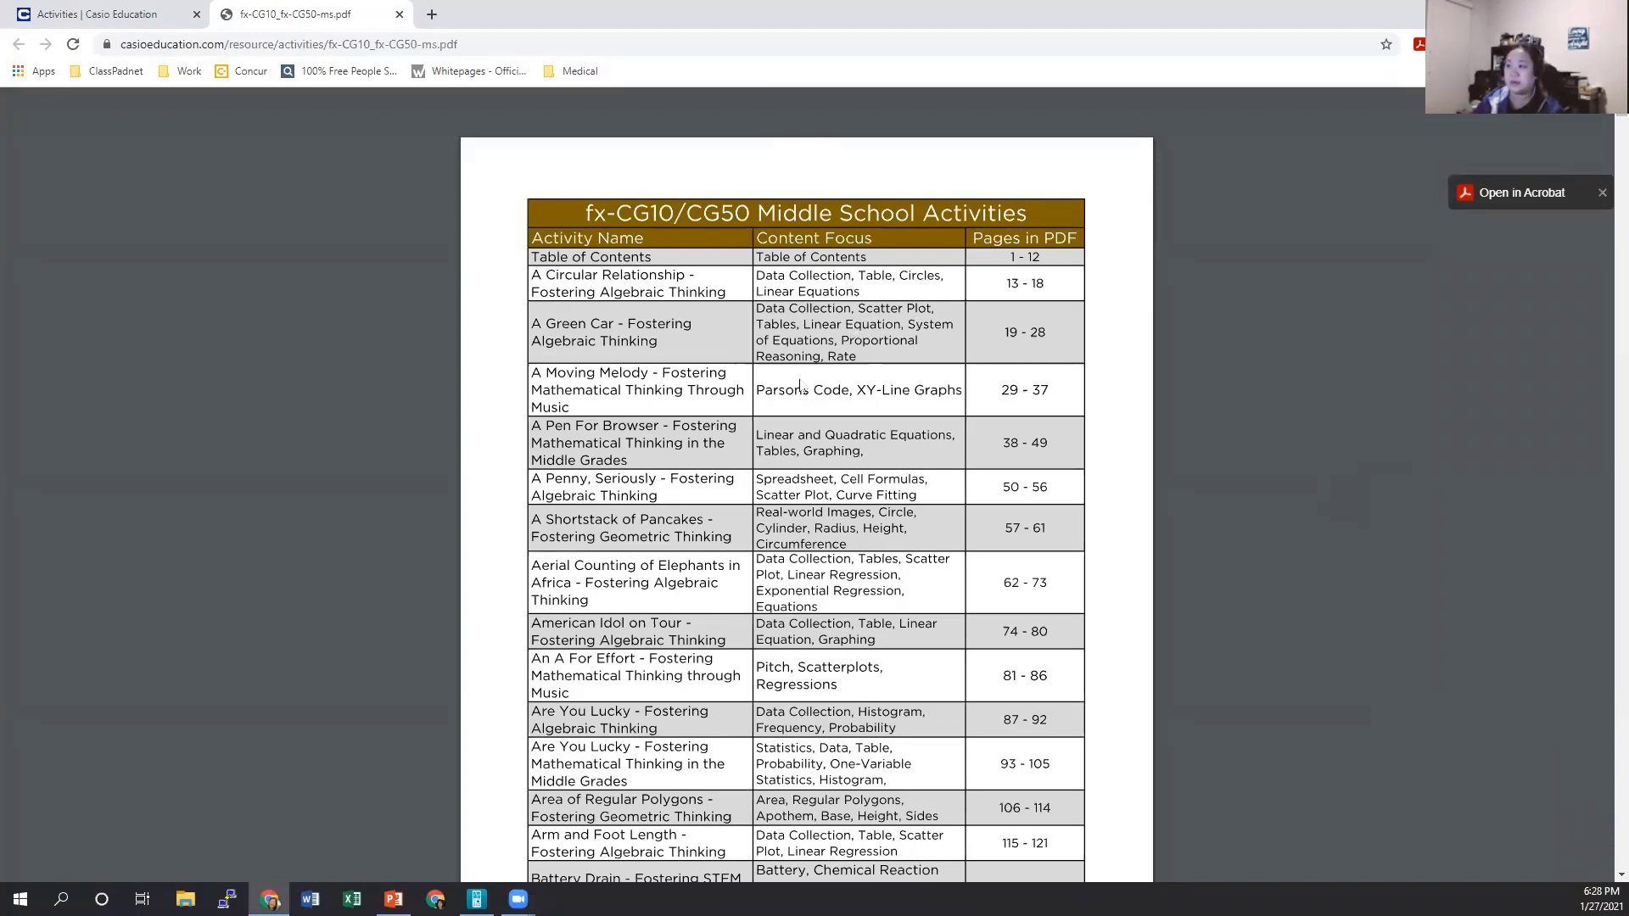
Find the Growing Tall activity in the PDF's table of contents and go to page 475
{"action": "scroll", "coordinate": [1059, 326], "scroll_direction": "down", "scroll_amount": 1}
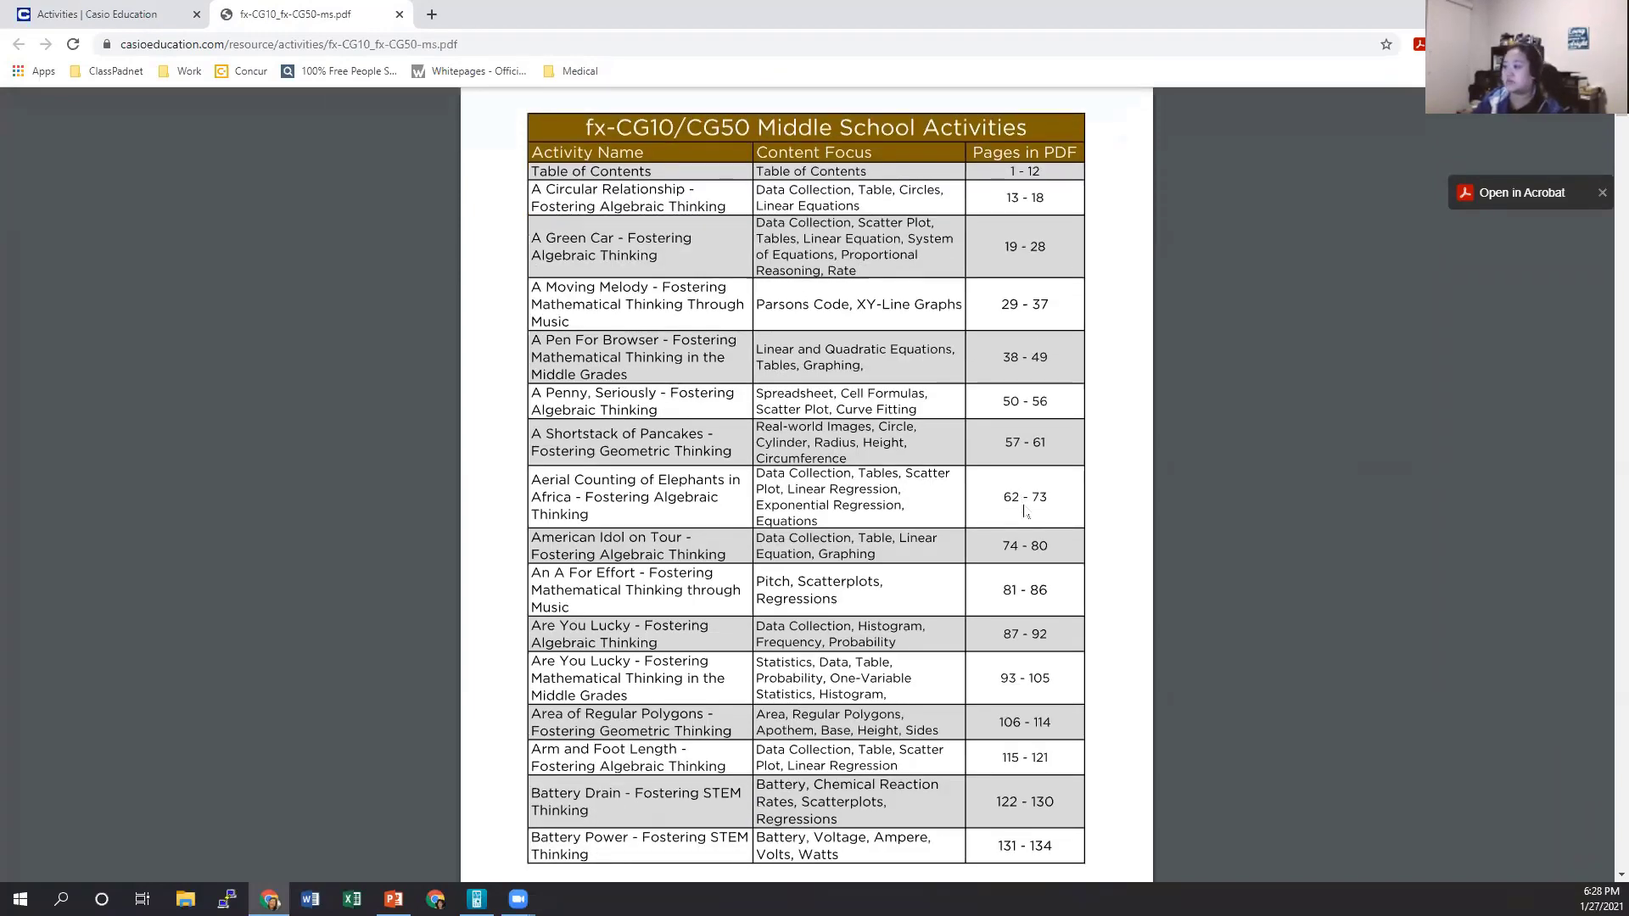
{"action": "scroll", "coordinate": [1026, 509], "scroll_direction": "down", "scroll_amount": 1}
{"action": "scroll", "coordinate": [1032, 519], "scroll_direction": "down", "scroll_amount": 2}
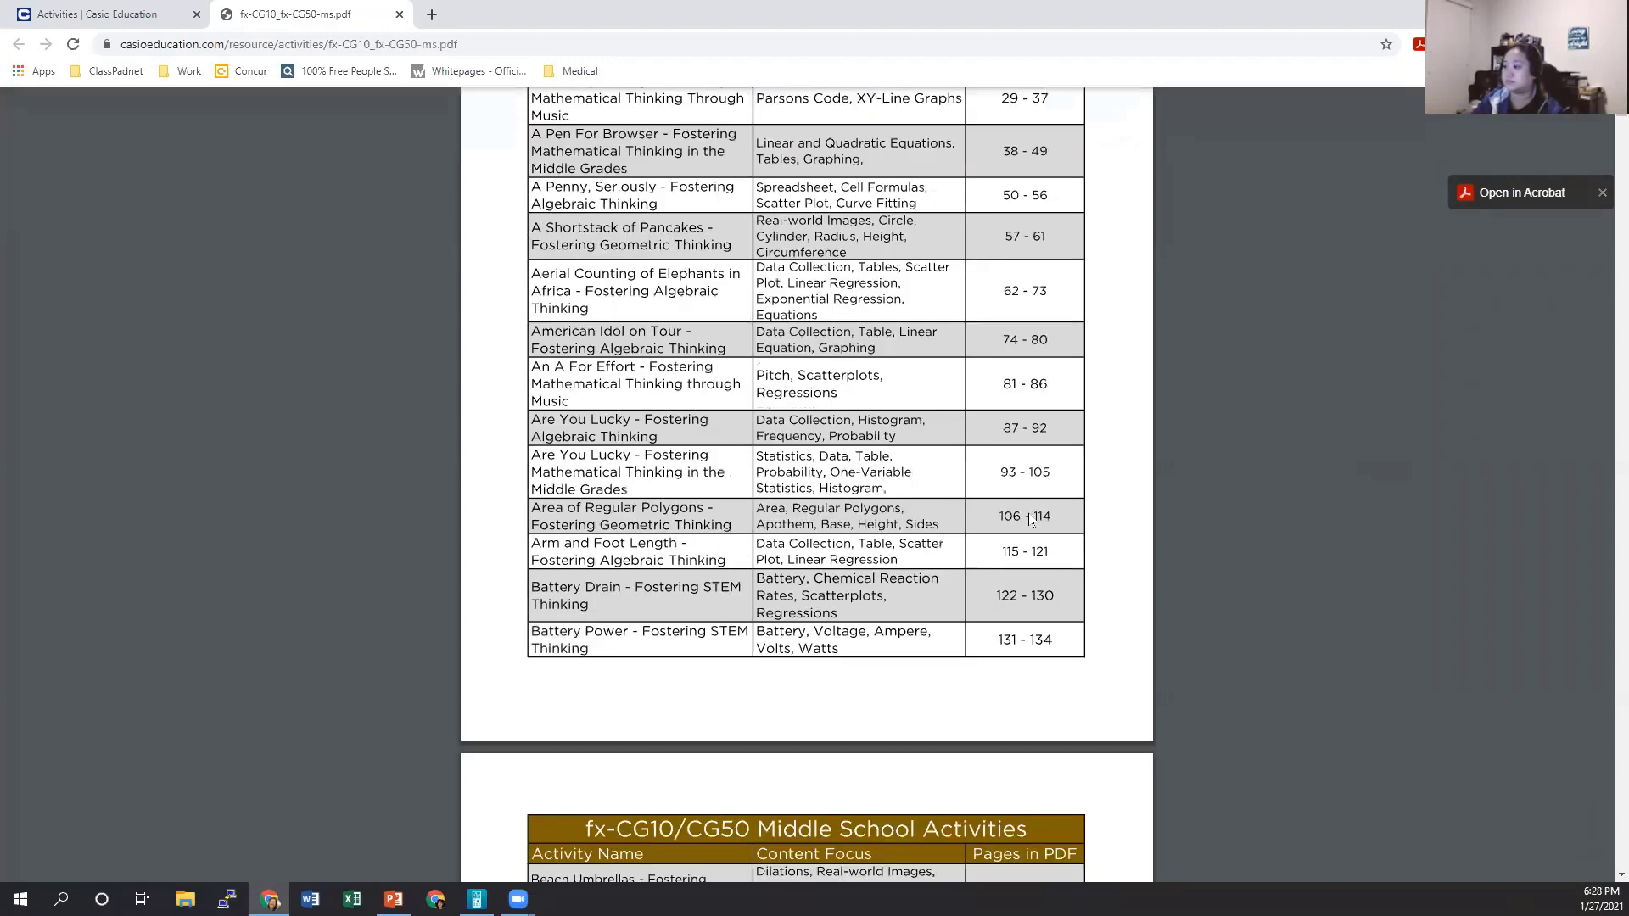
{"action": "scroll", "coordinate": [1029, 519], "scroll_direction": "down", "scroll_amount": 4}
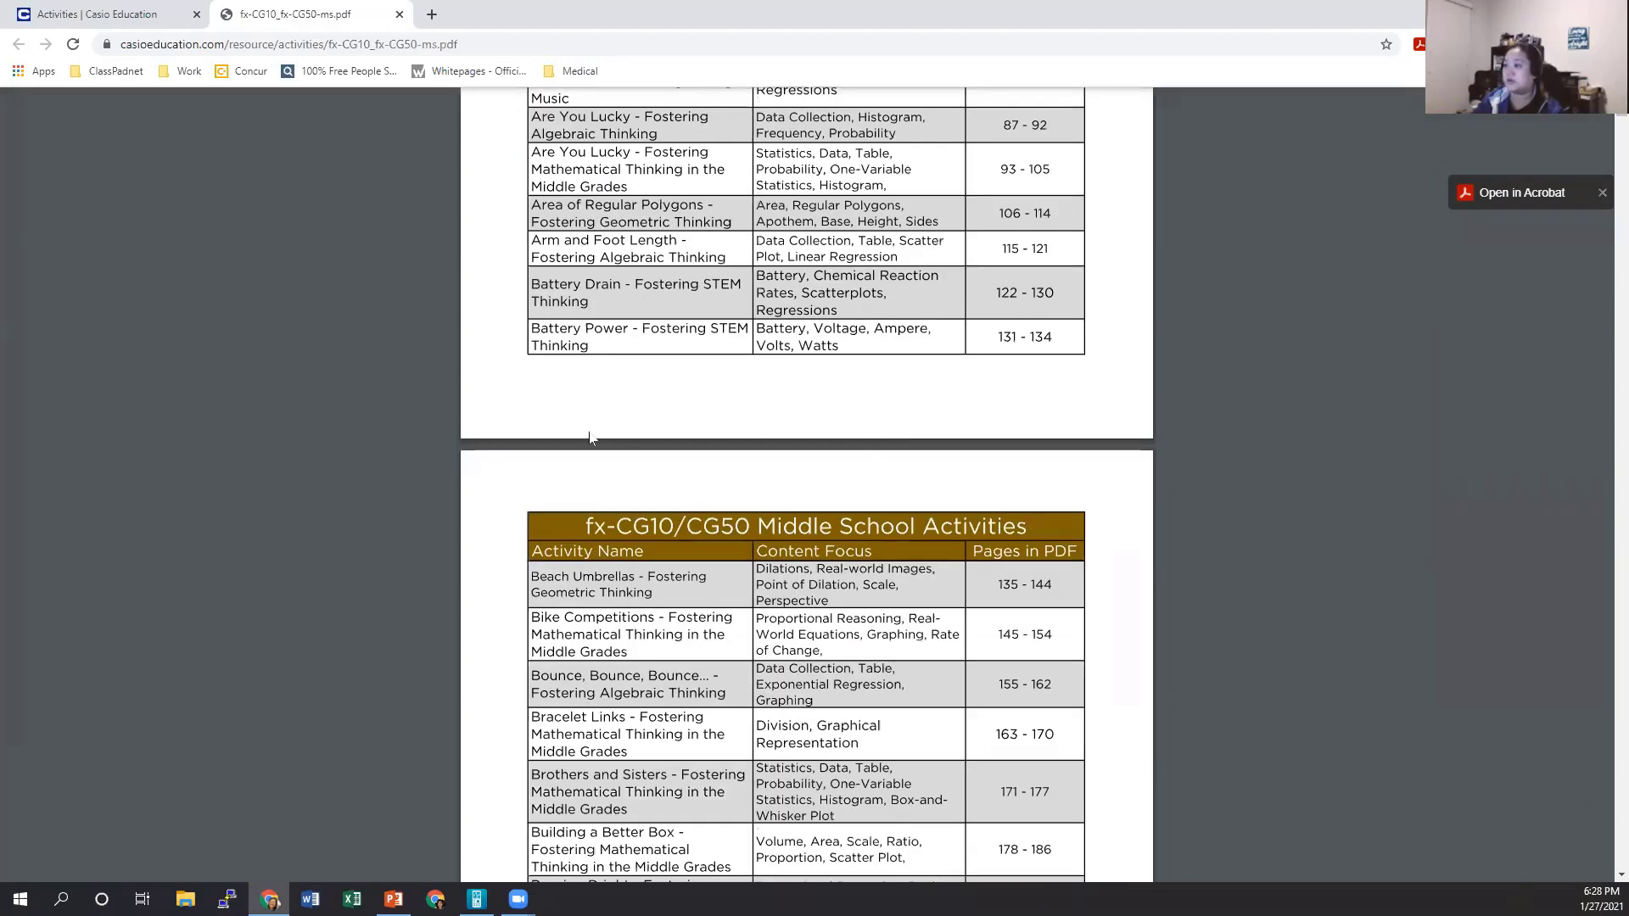
{"action": "scroll", "coordinate": [895, 386], "scroll_direction": "down", "scroll_amount": 12}
{"action": "scroll", "coordinate": [895, 386], "scroll_direction": "down", "scroll_amount": 15}
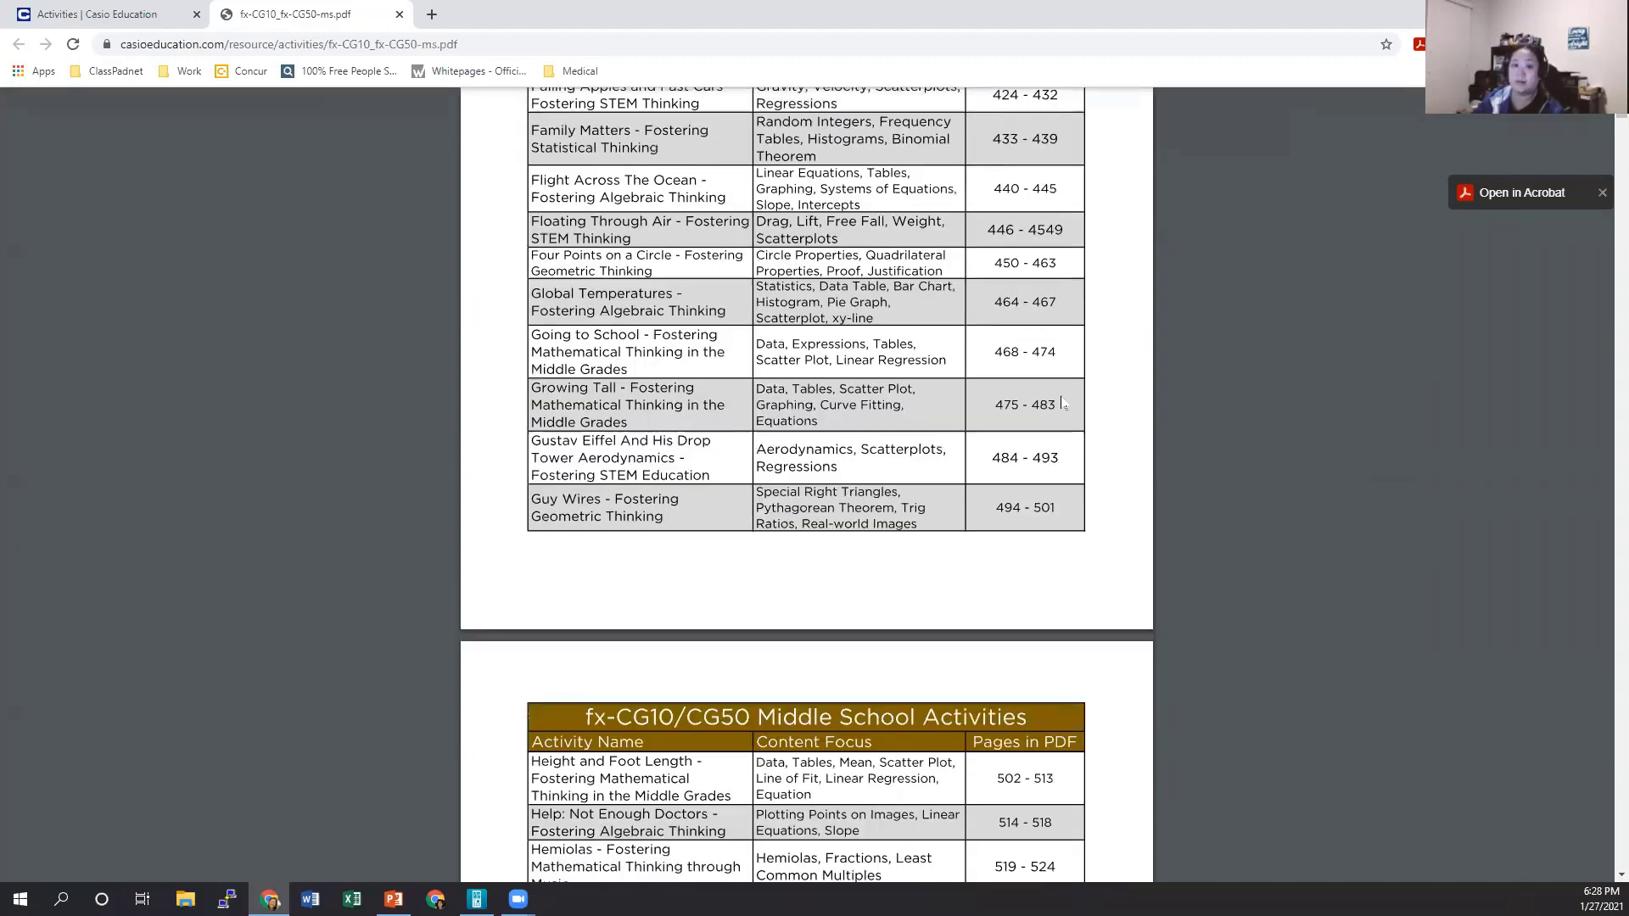
{"action": "scroll", "coordinate": [1062, 399], "scroll_direction": "down", "scroll_amount": 2}
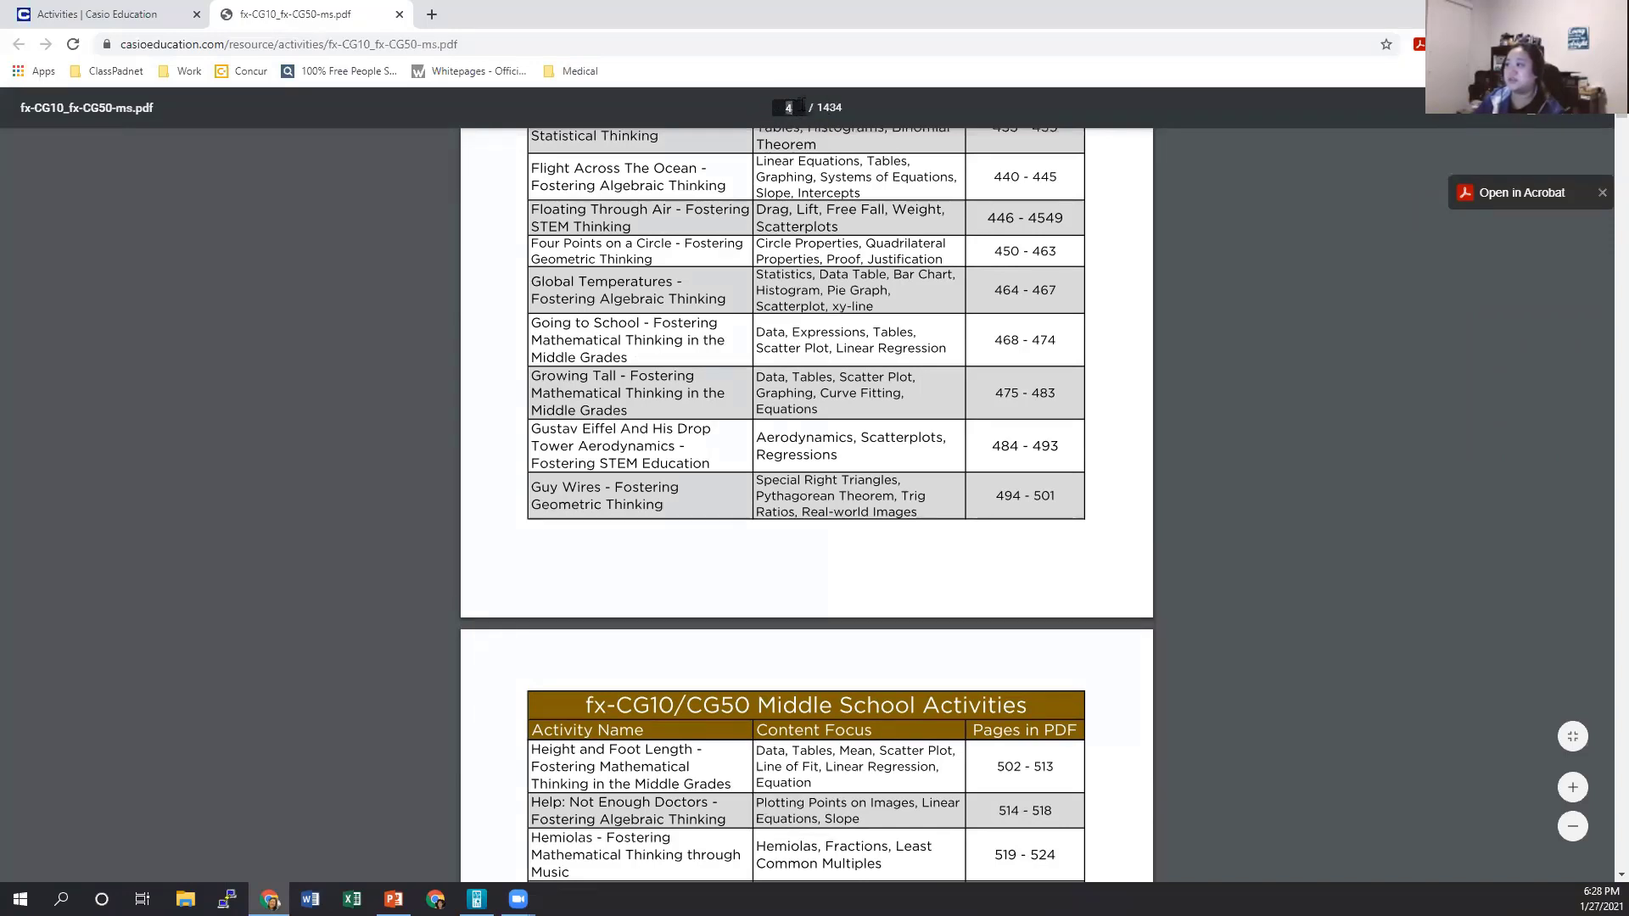
{"action": "type", "text": "475"}
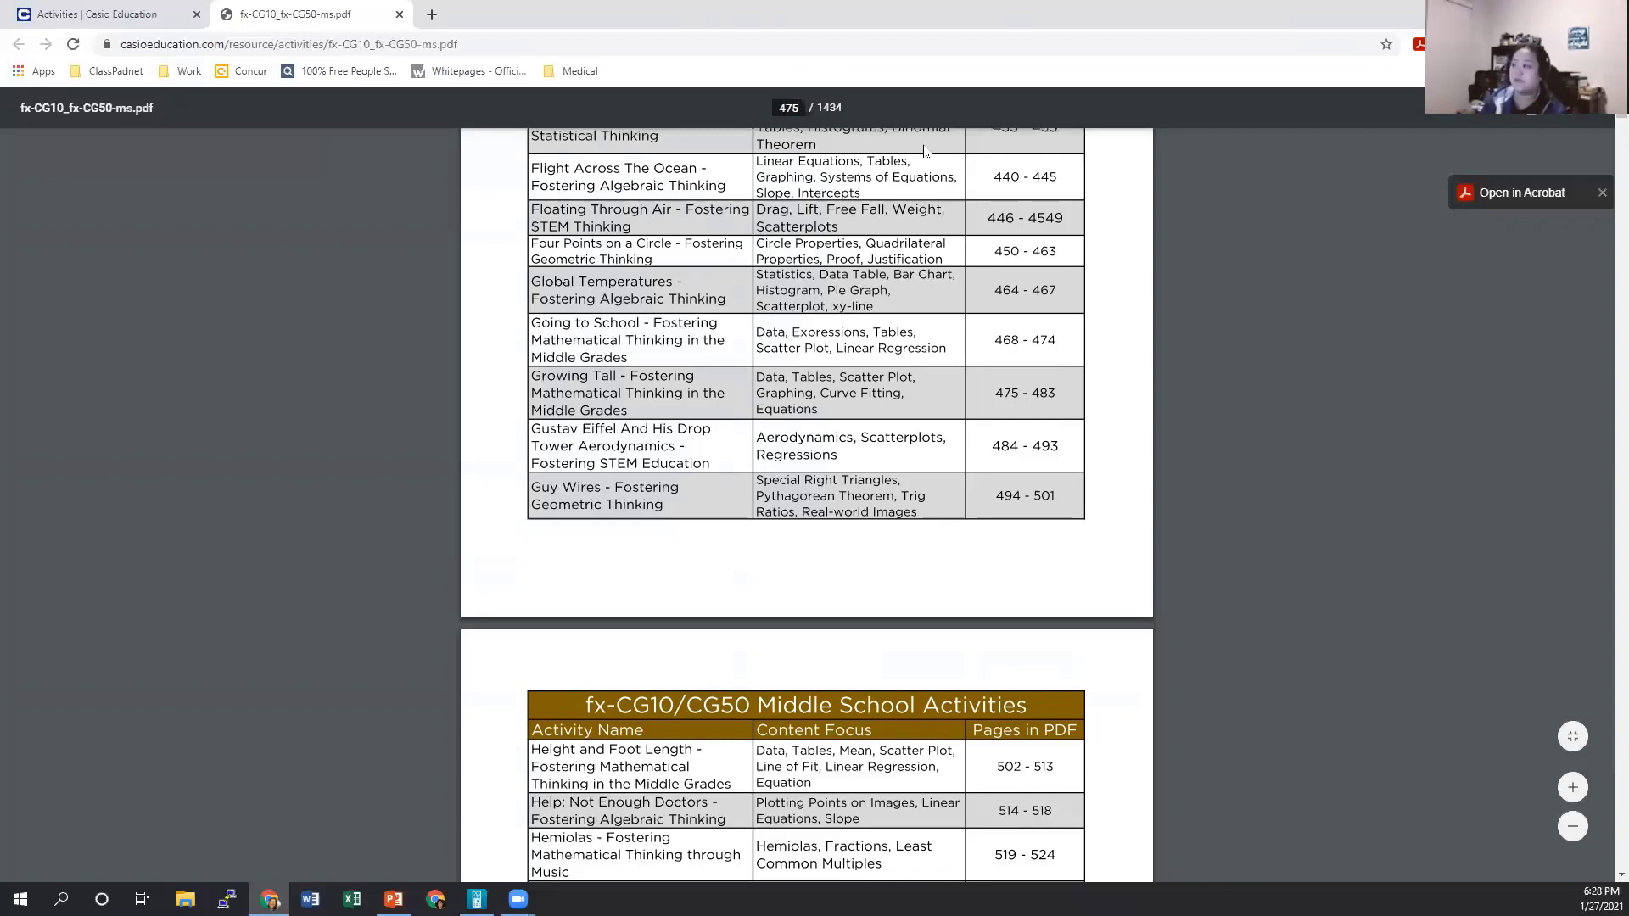
{"action": "key", "text": "Return"}
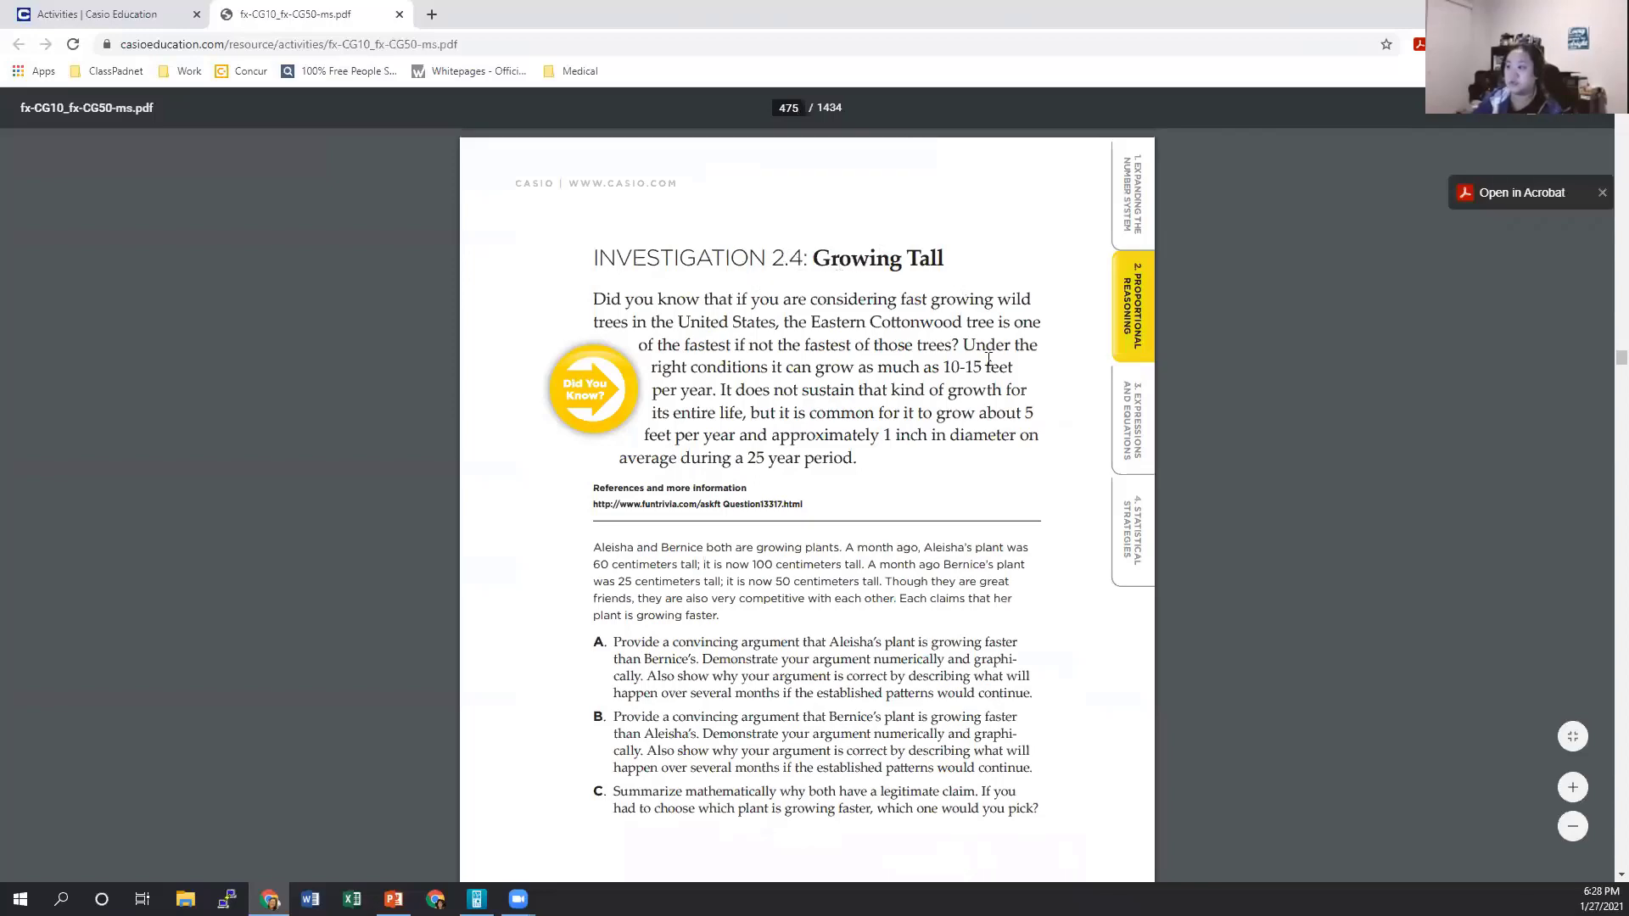
Read the Growing Tall problem and its sample solution for part A, including the list entries, xyLine graph setup and resulting plots
{"action": "scroll", "coordinate": [1078, 457], "scroll_direction": "down", "scroll_amount": 1}
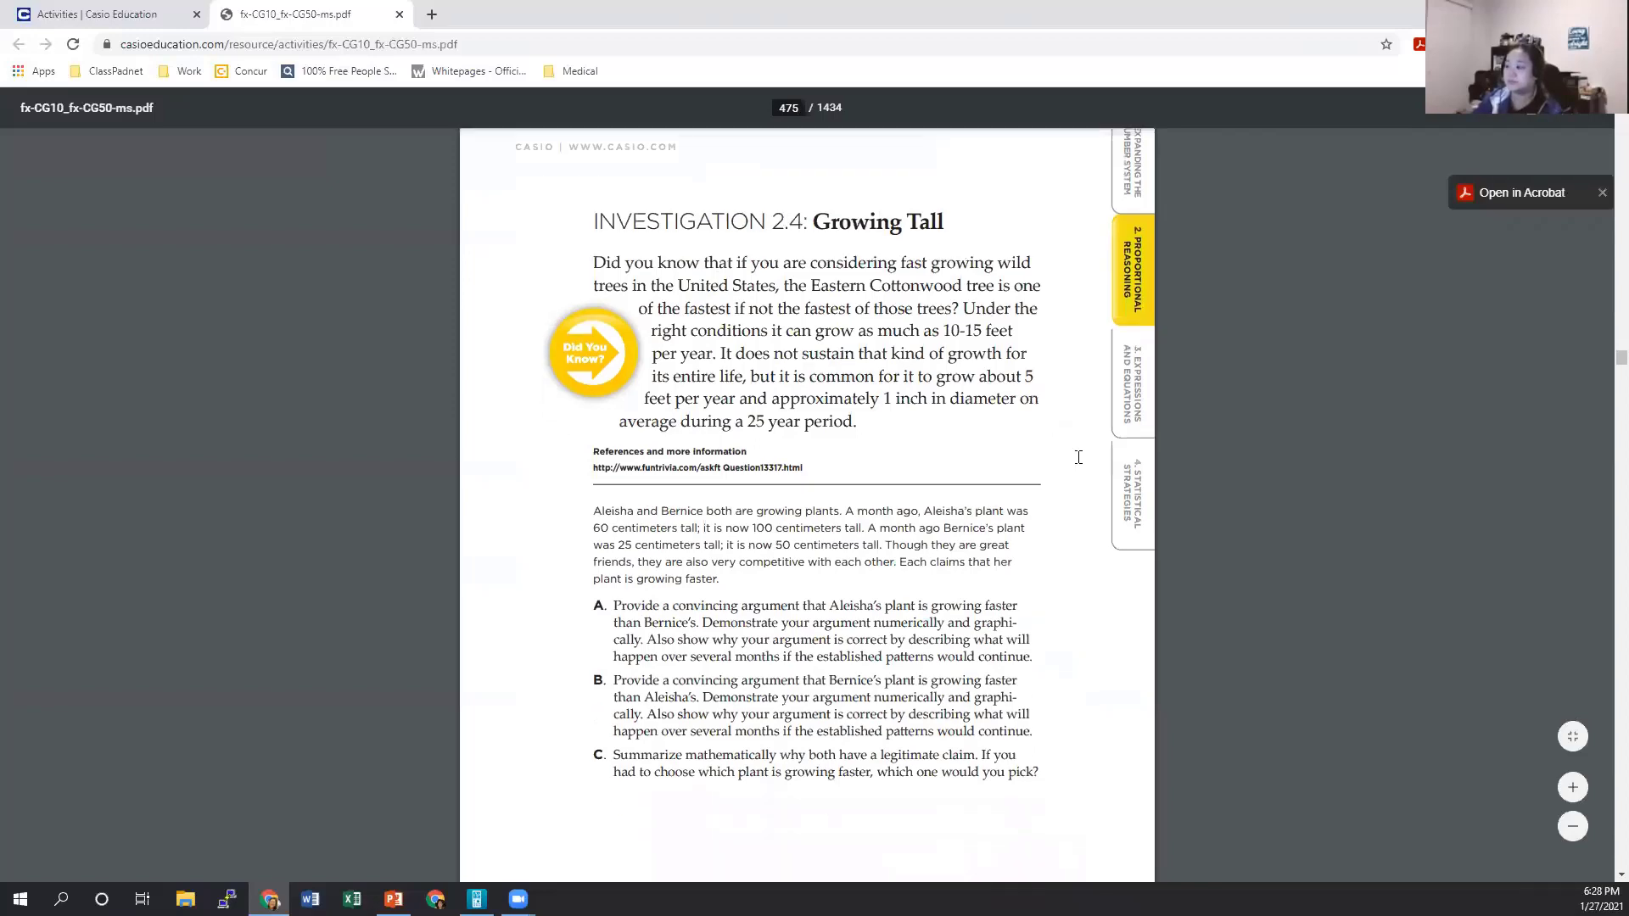
{"action": "scroll", "coordinate": [1078, 457], "scroll_direction": "down", "scroll_amount": 10}
{"action": "scroll", "coordinate": [1082, 469], "scroll_direction": "up", "scroll_amount": 10}
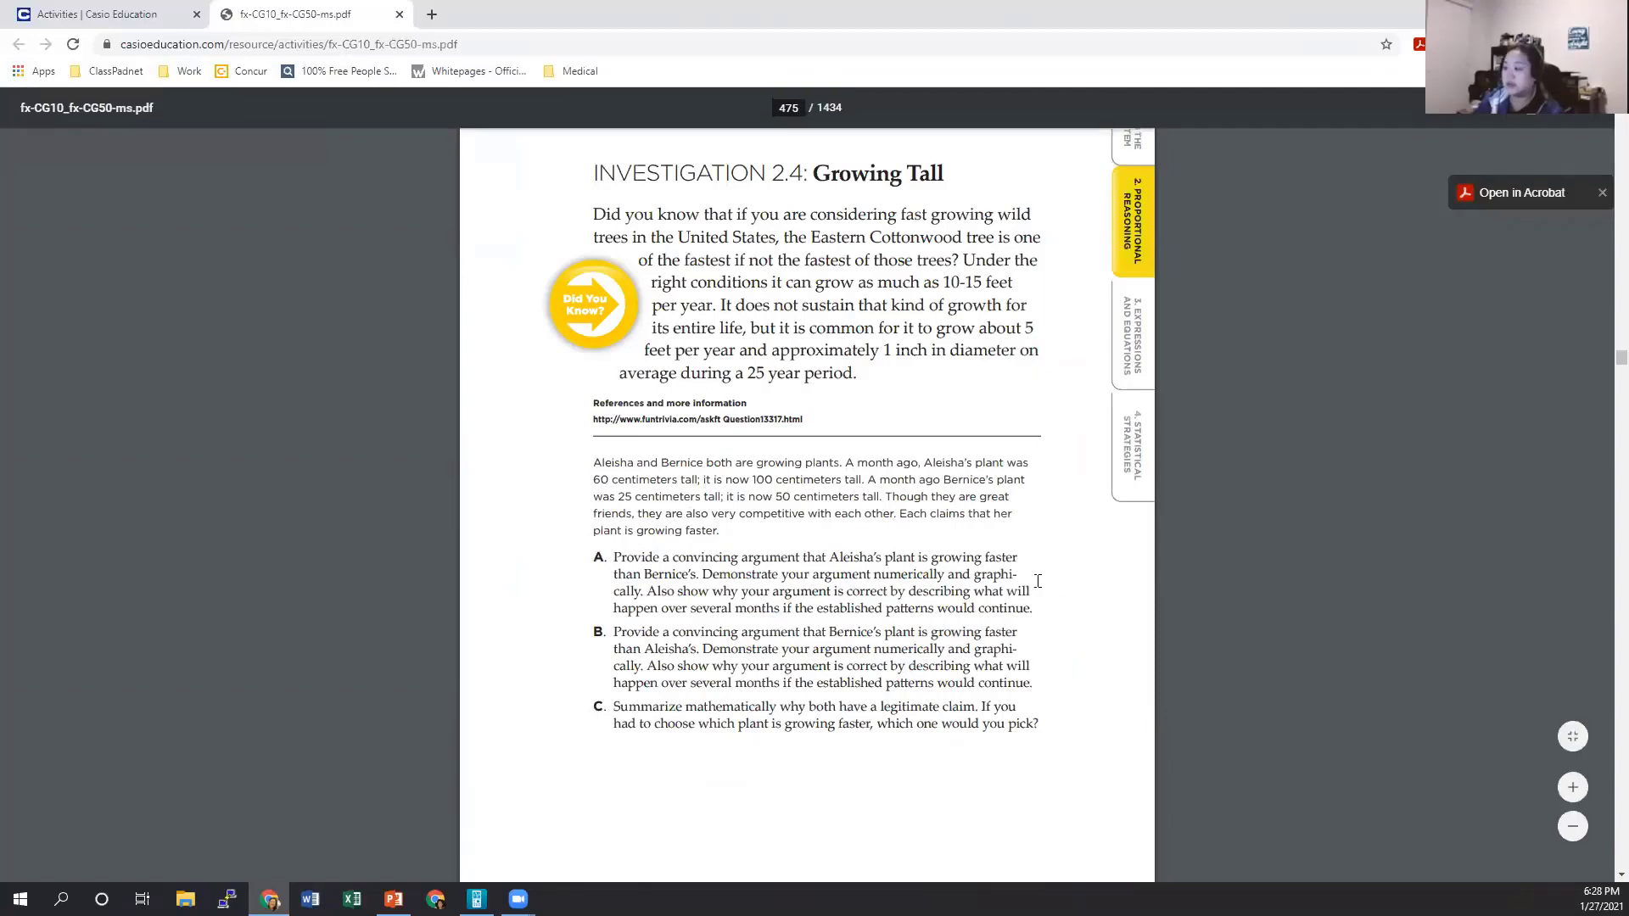
{"action": "scroll", "coordinate": [1037, 584], "scroll_direction": "down", "scroll_amount": 1}
{"action": "scroll", "coordinate": [1037, 585], "scroll_direction": "down", "scroll_amount": 10}
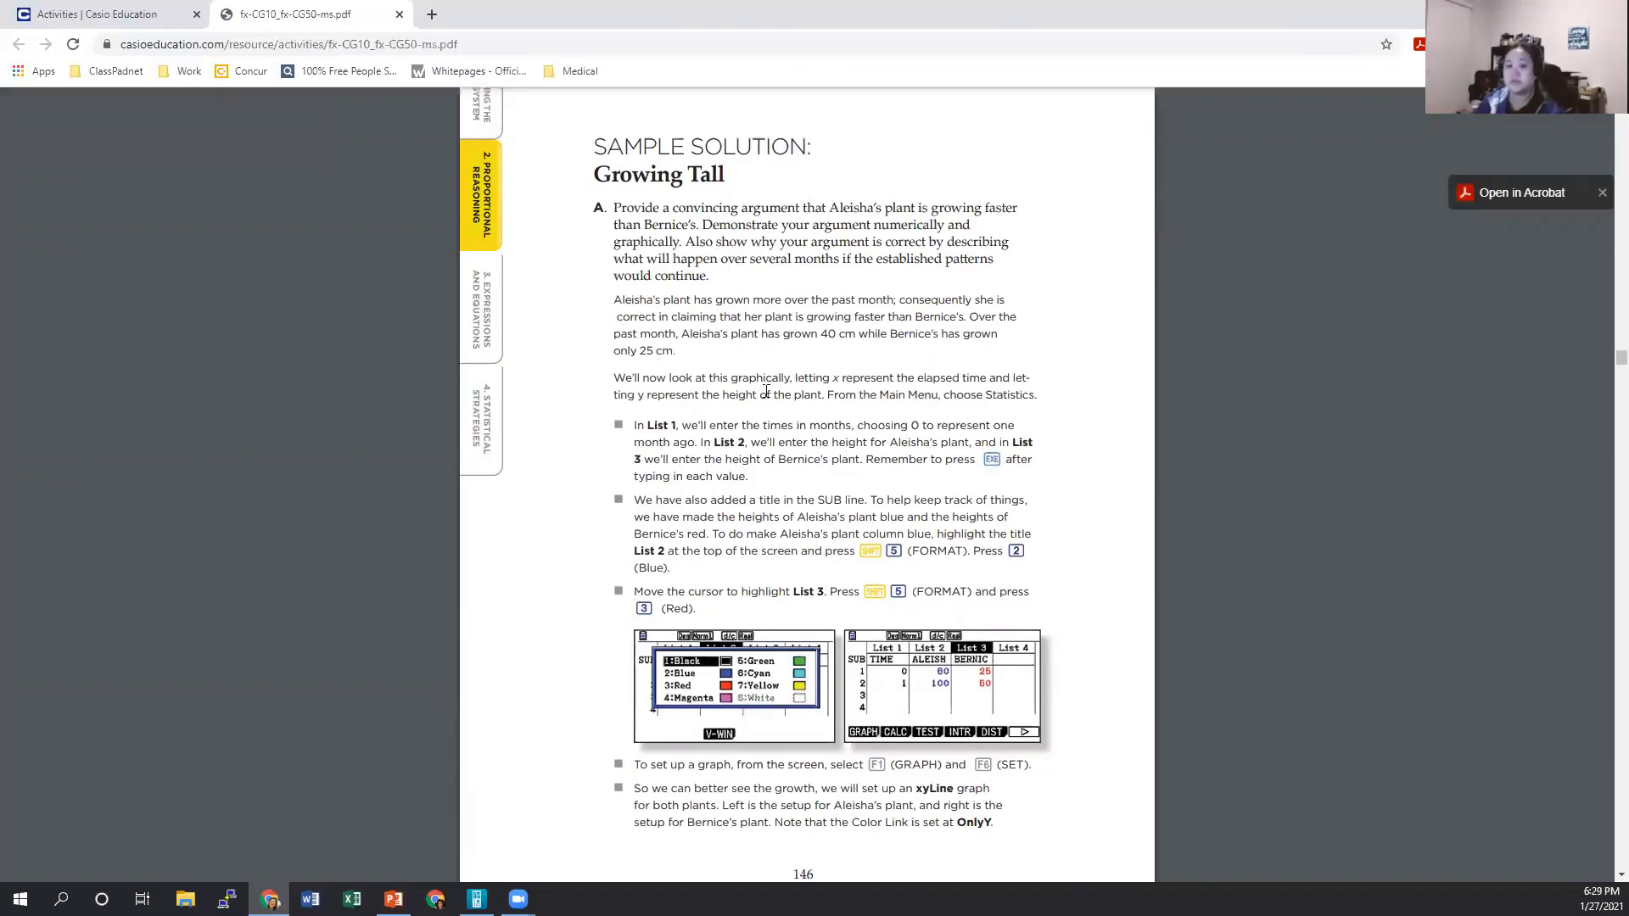
{"action": "scroll", "coordinate": [810, 521], "scroll_direction": "down", "scroll_amount": 2}
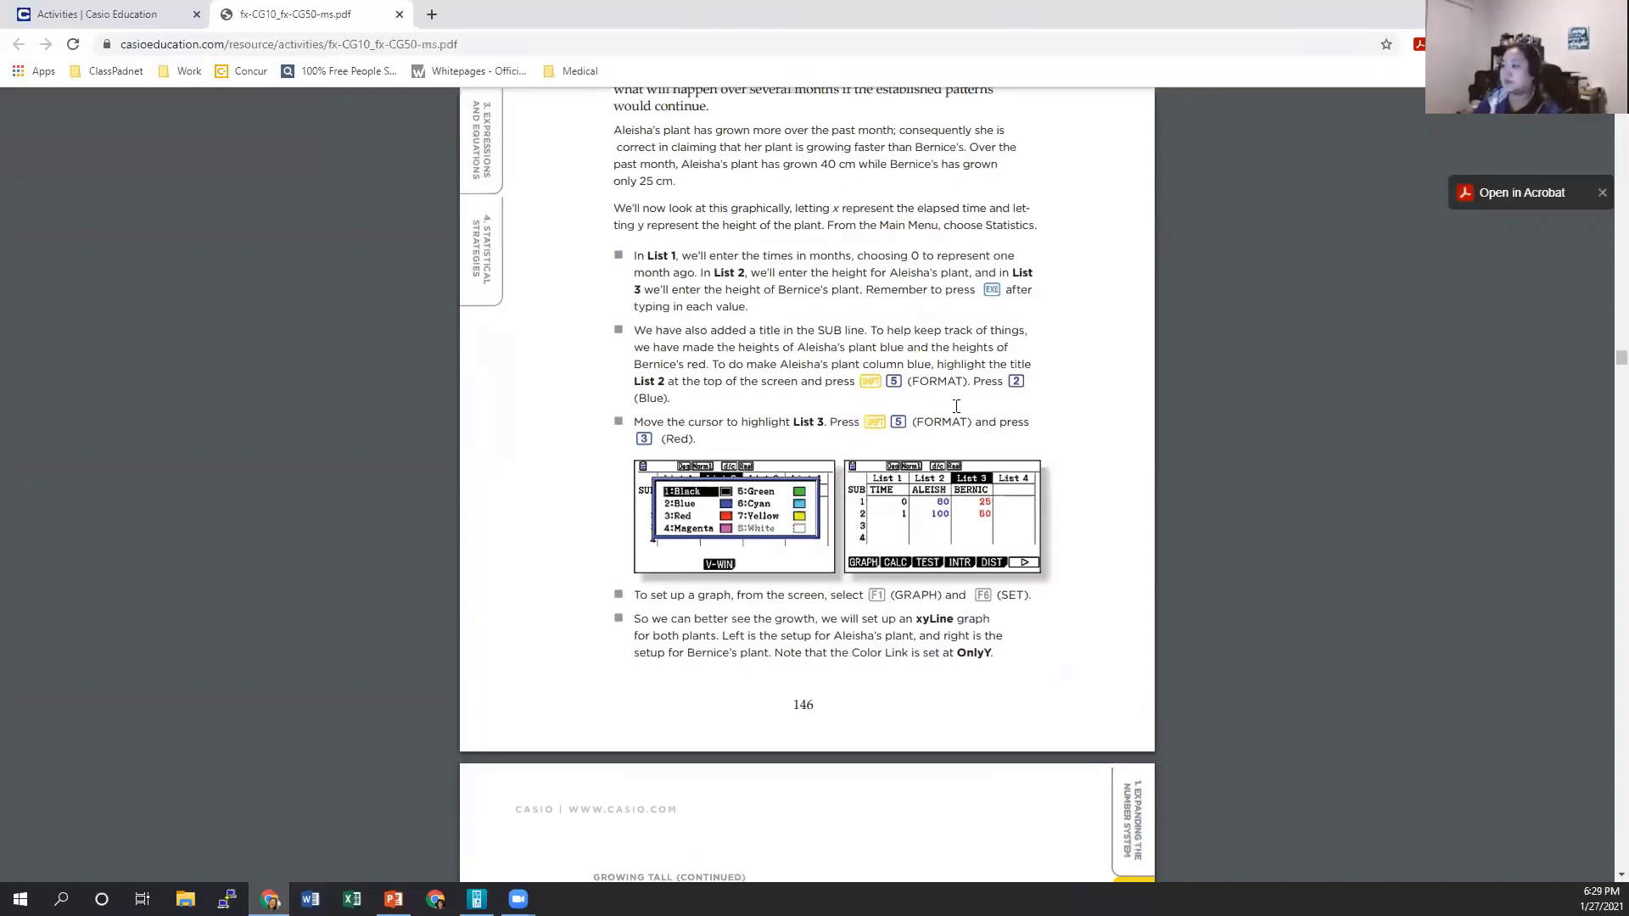
{"action": "scroll", "coordinate": [946, 546], "scroll_direction": "down", "scroll_amount": 6}
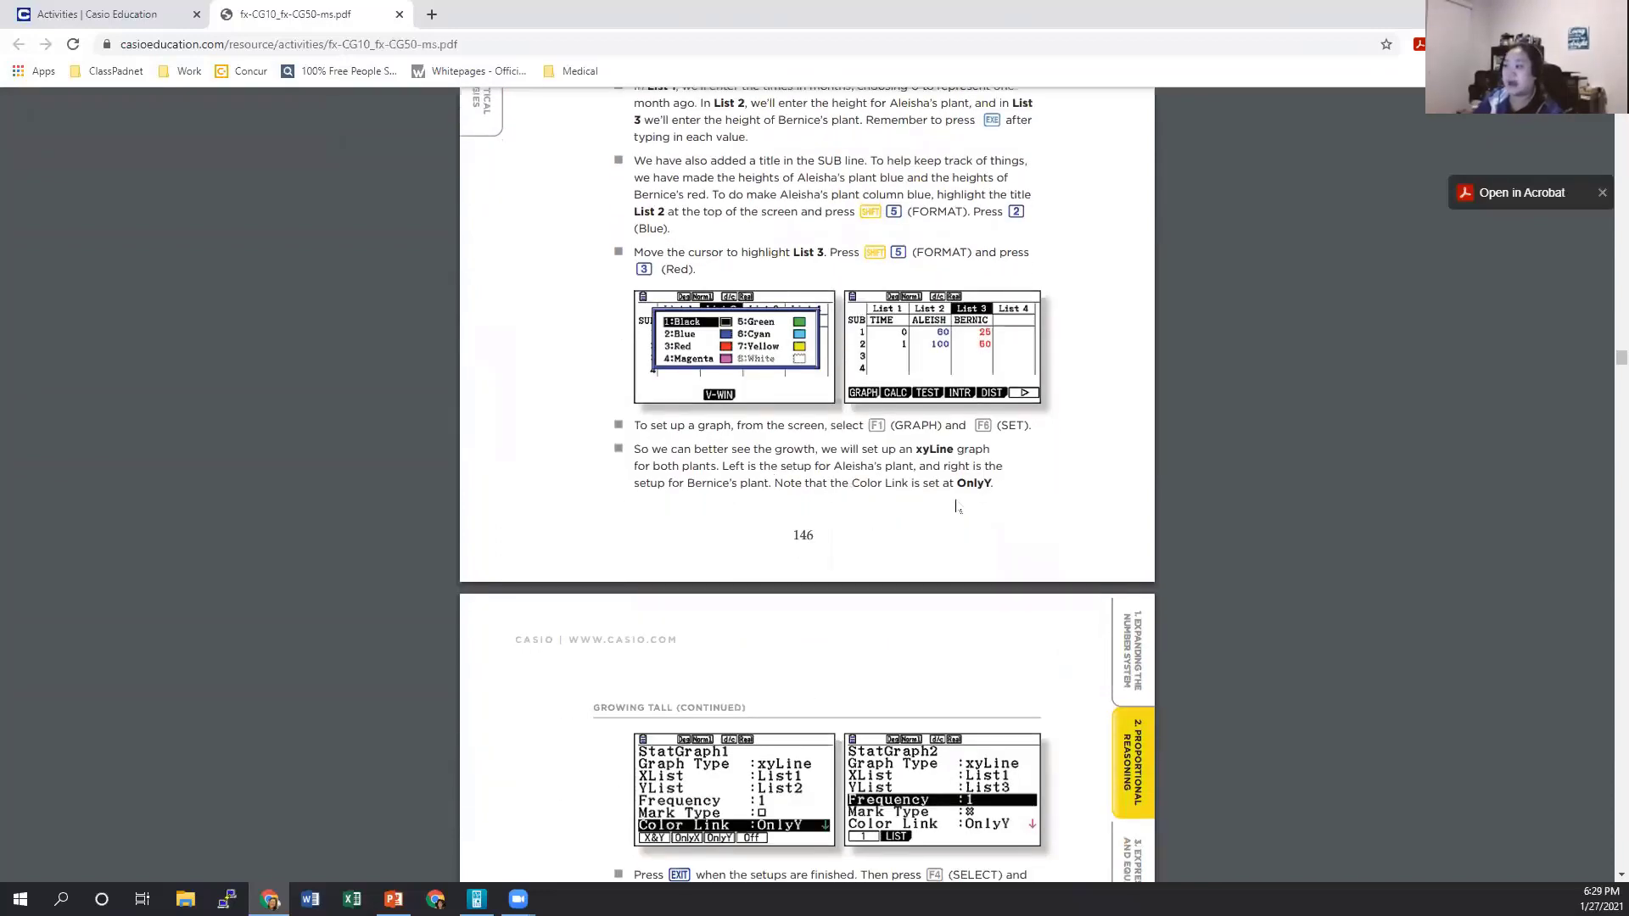
{"action": "scroll", "coordinate": [921, 521], "scroll_direction": "down", "scroll_amount": 2}
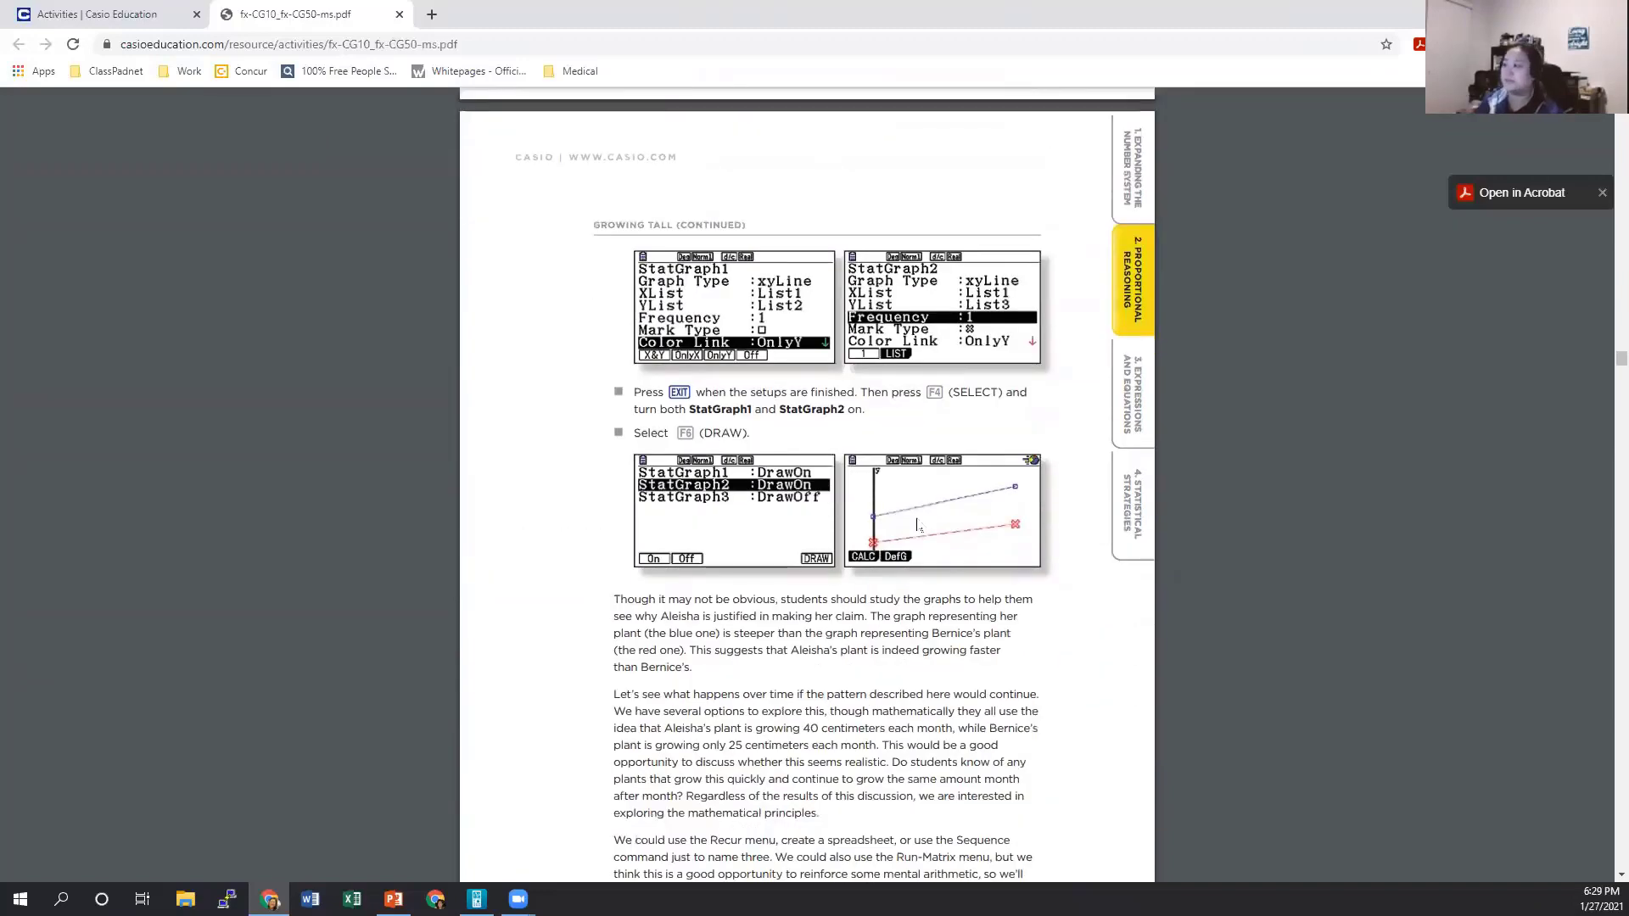
{"action": "scroll", "coordinate": [916, 526], "scroll_direction": "down", "scroll_amount": 1}
{"action": "scroll", "coordinate": [886, 544], "scroll_direction": "down", "scroll_amount": 4}
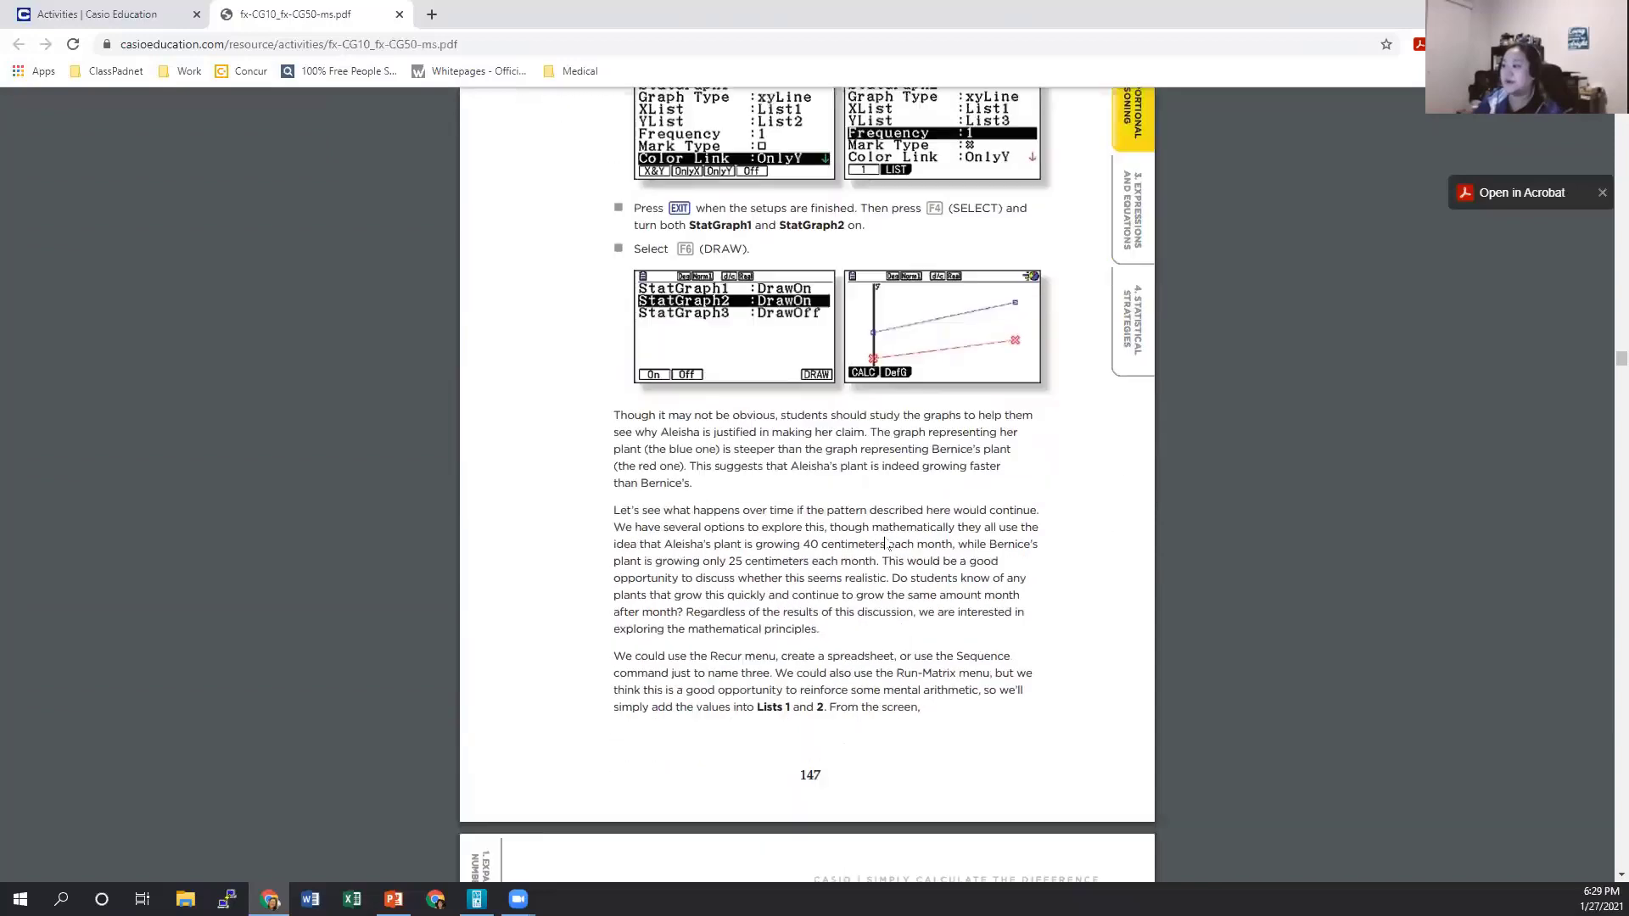
{"action": "scroll", "coordinate": [900, 544], "scroll_direction": "down", "scroll_amount": 1}
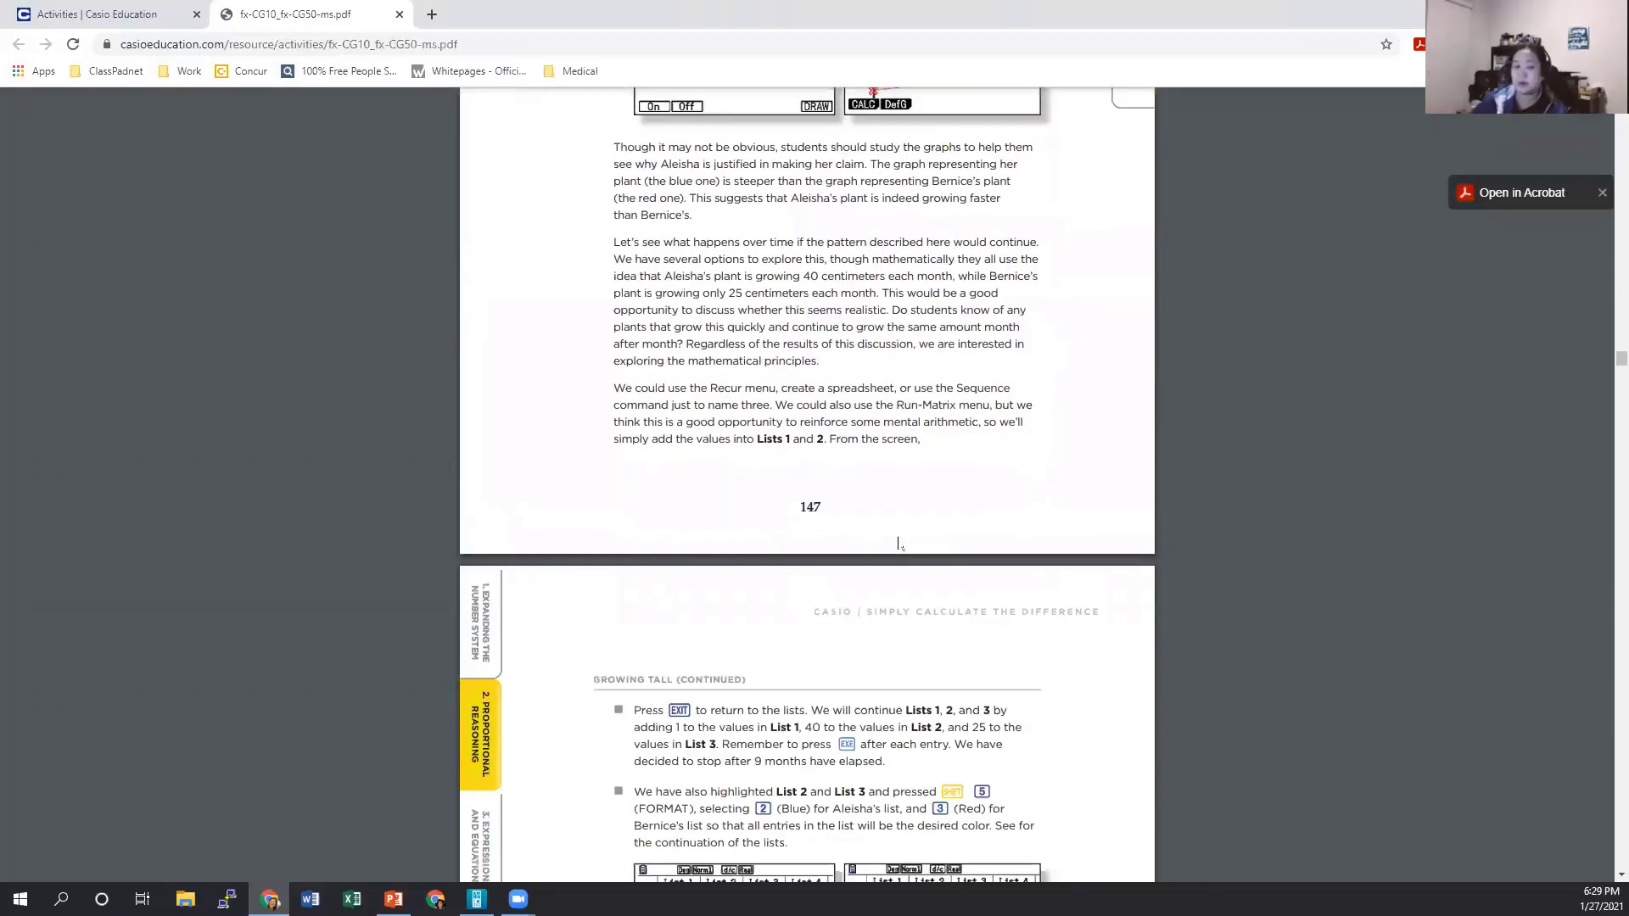
{"action": "scroll", "coordinate": [920, 530], "scroll_direction": "down", "scroll_amount": 1}
{"action": "scroll", "coordinate": [923, 527], "scroll_direction": "down", "scroll_amount": 4}
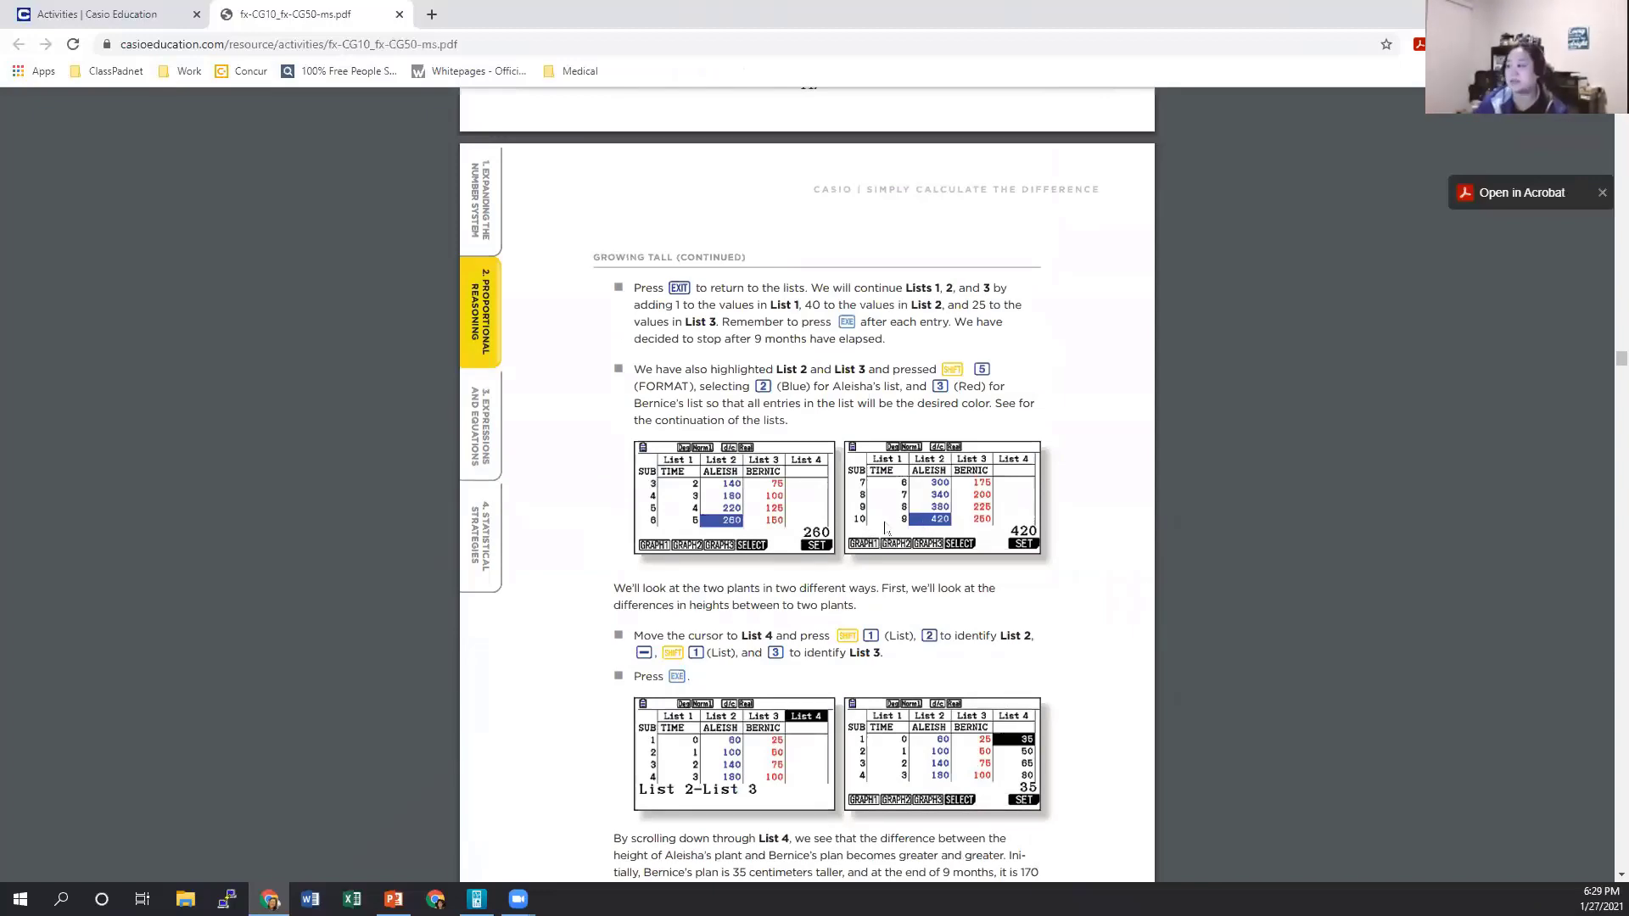
{"action": "scroll", "coordinate": [1024, 526], "scroll_direction": "down", "scroll_amount": 5}
{"action": "scroll", "coordinate": [1024, 526], "scroll_direction": "down", "scroll_amount": 5}
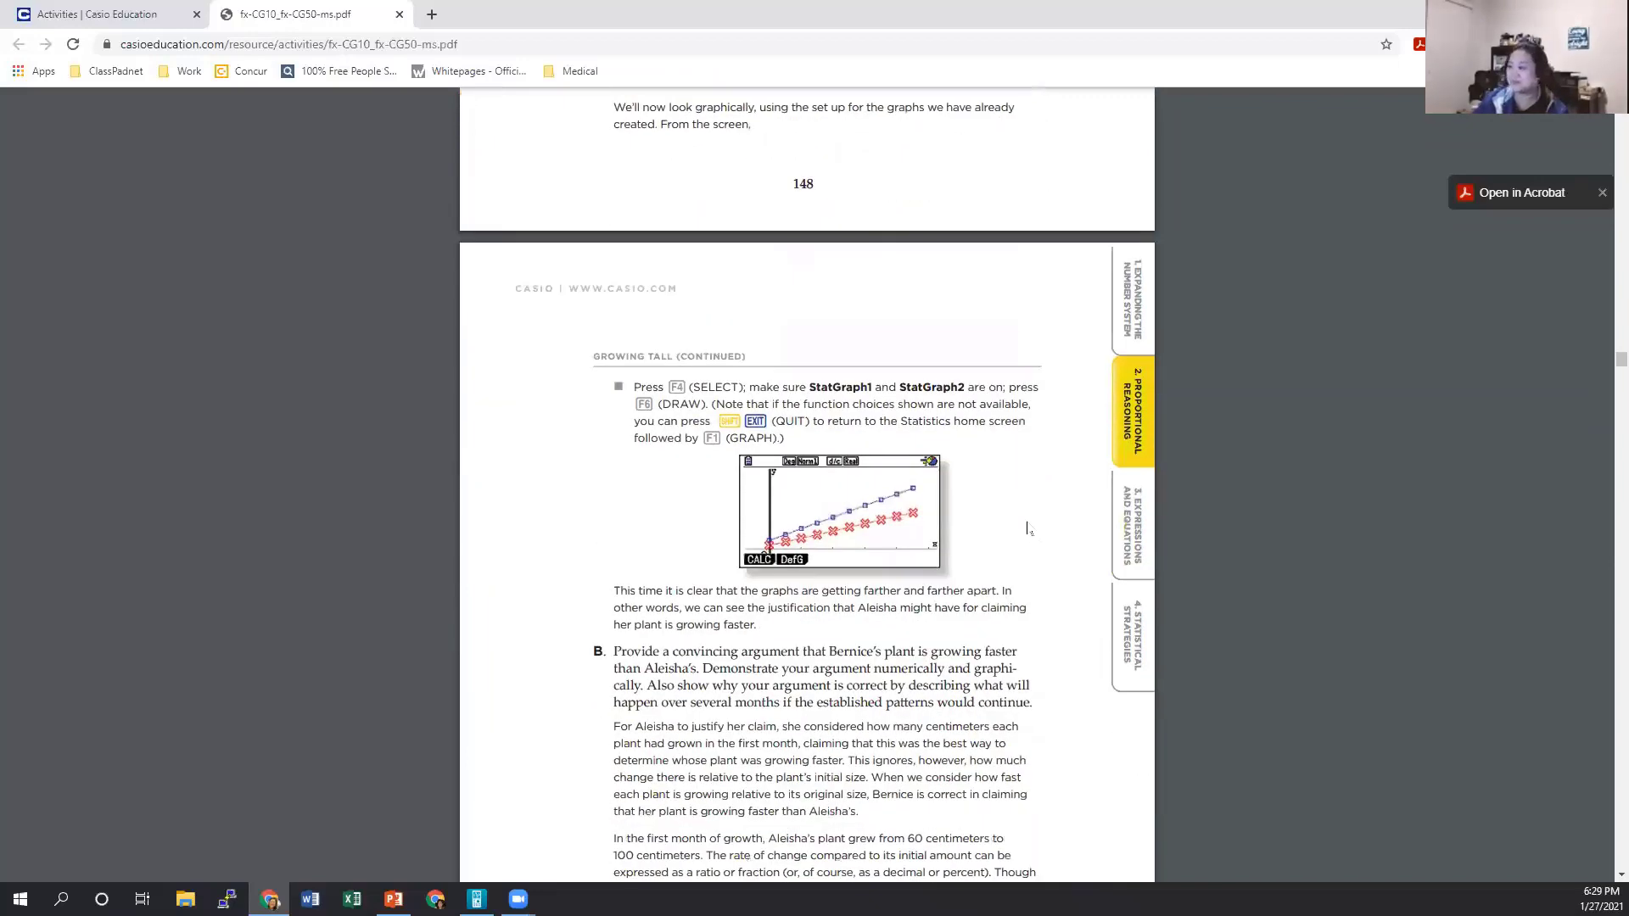
Read the sample solutions for parts B and C, covering the growth ratios, exponential functions, view window and closing summary
{"action": "scroll", "coordinate": [1027, 528], "scroll_direction": "down", "scroll_amount": 5}
{"action": "scroll", "coordinate": [1060, 552], "scroll_direction": "down", "scroll_amount": 4}
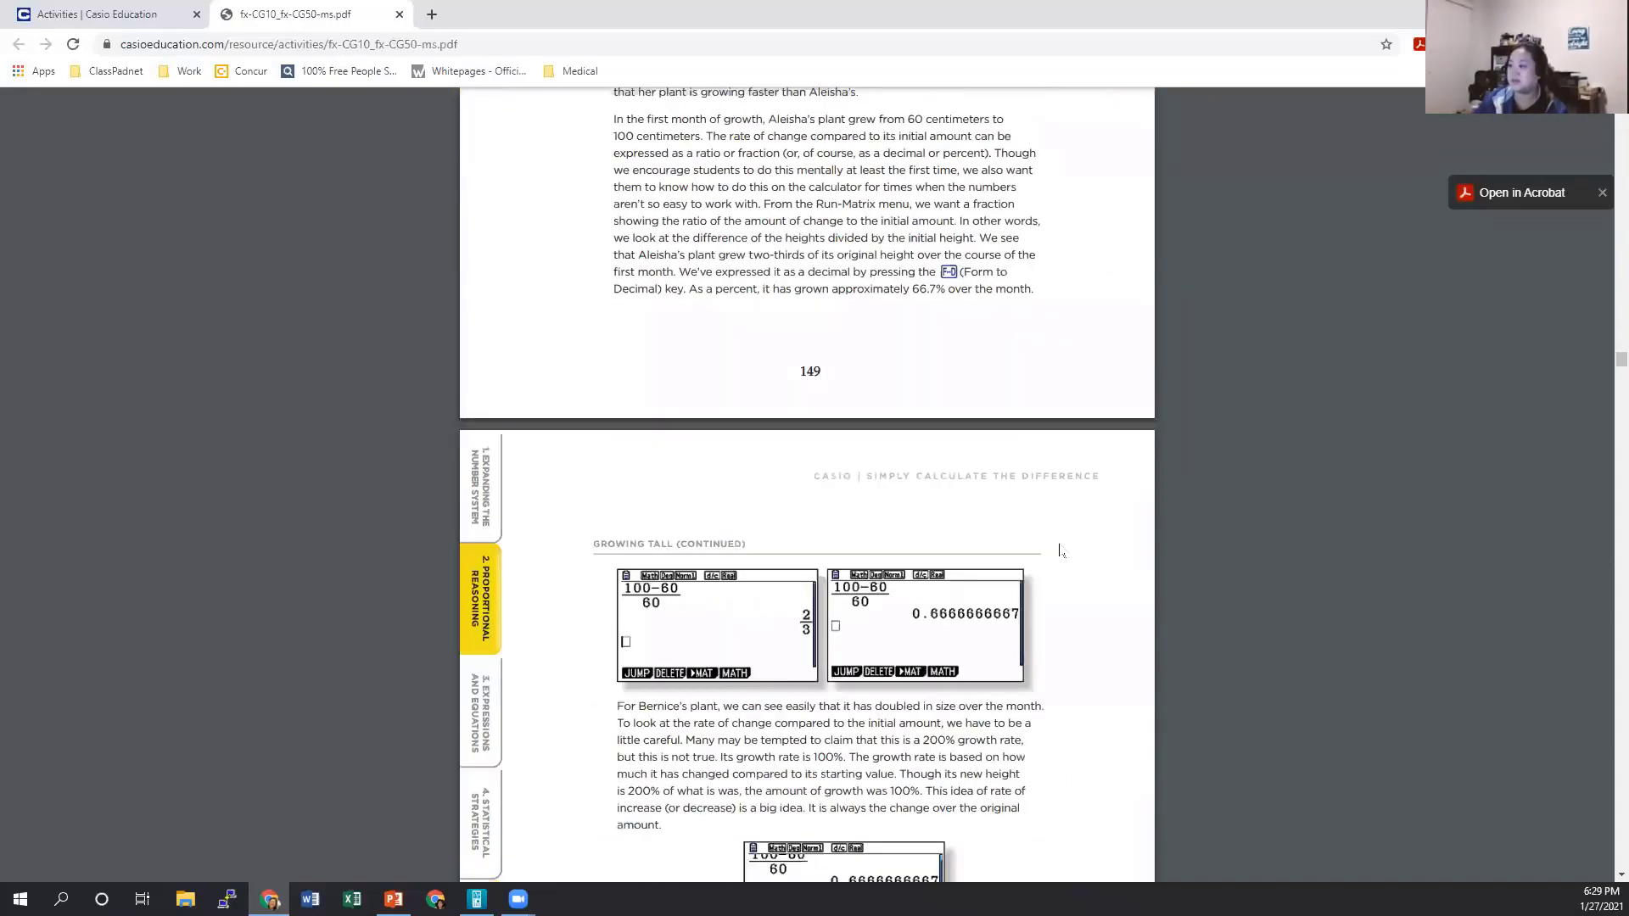
{"action": "scroll", "coordinate": [1059, 551], "scroll_direction": "down", "scroll_amount": 7}
{"action": "scroll", "coordinate": [1059, 551], "scroll_direction": "down", "scroll_amount": 6}
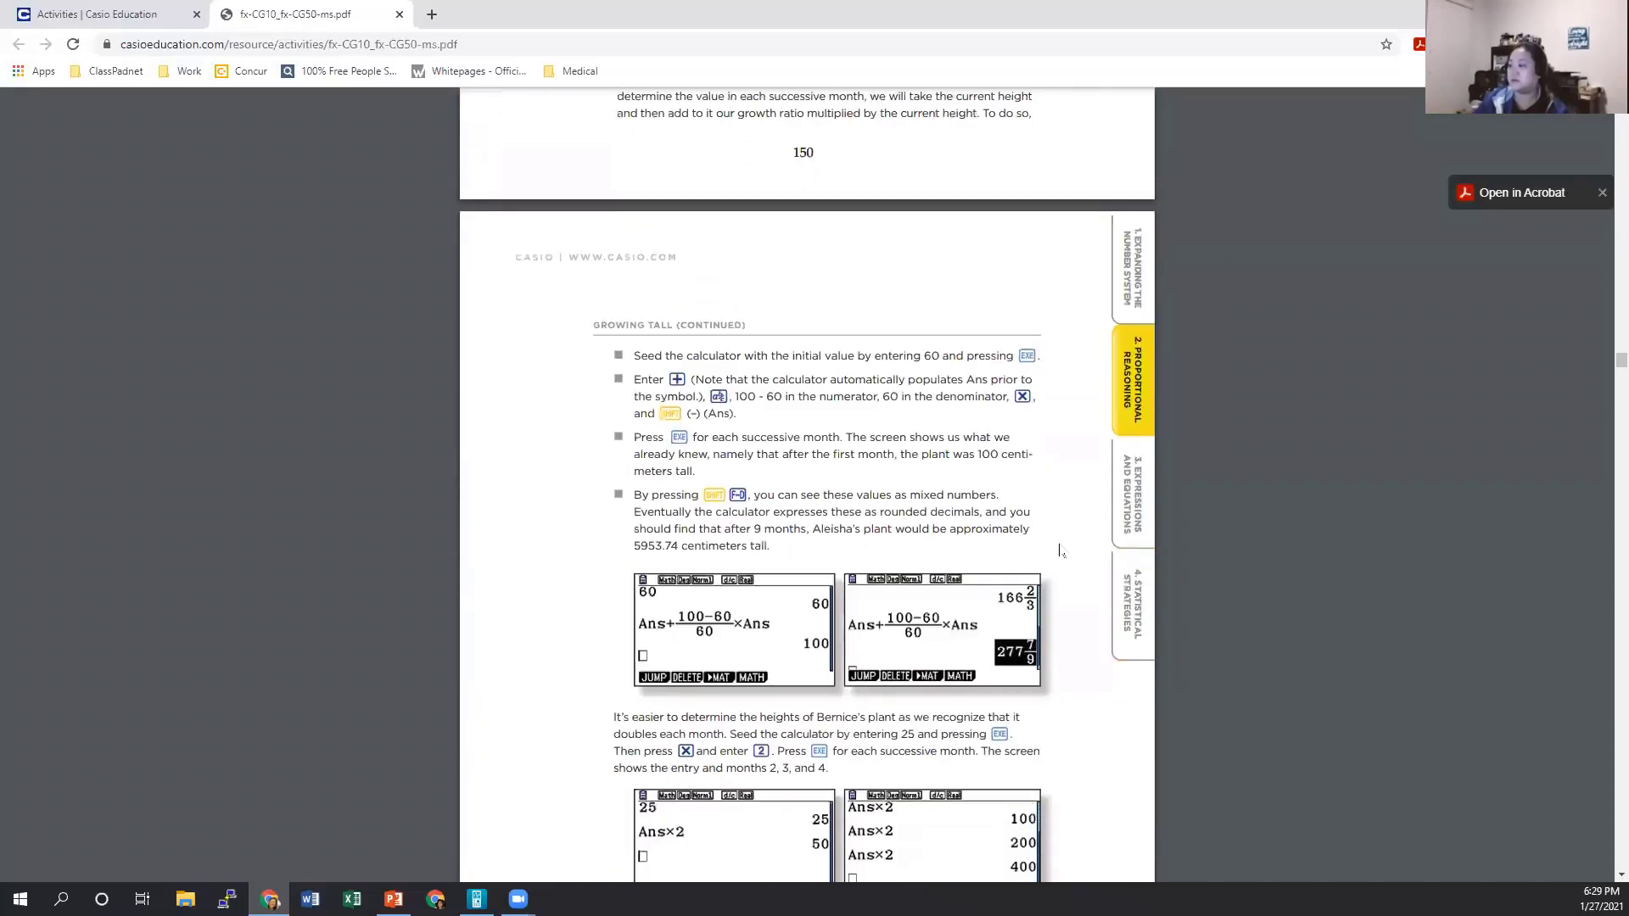
{"action": "scroll", "coordinate": [1060, 552], "scroll_direction": "down", "scroll_amount": 8}
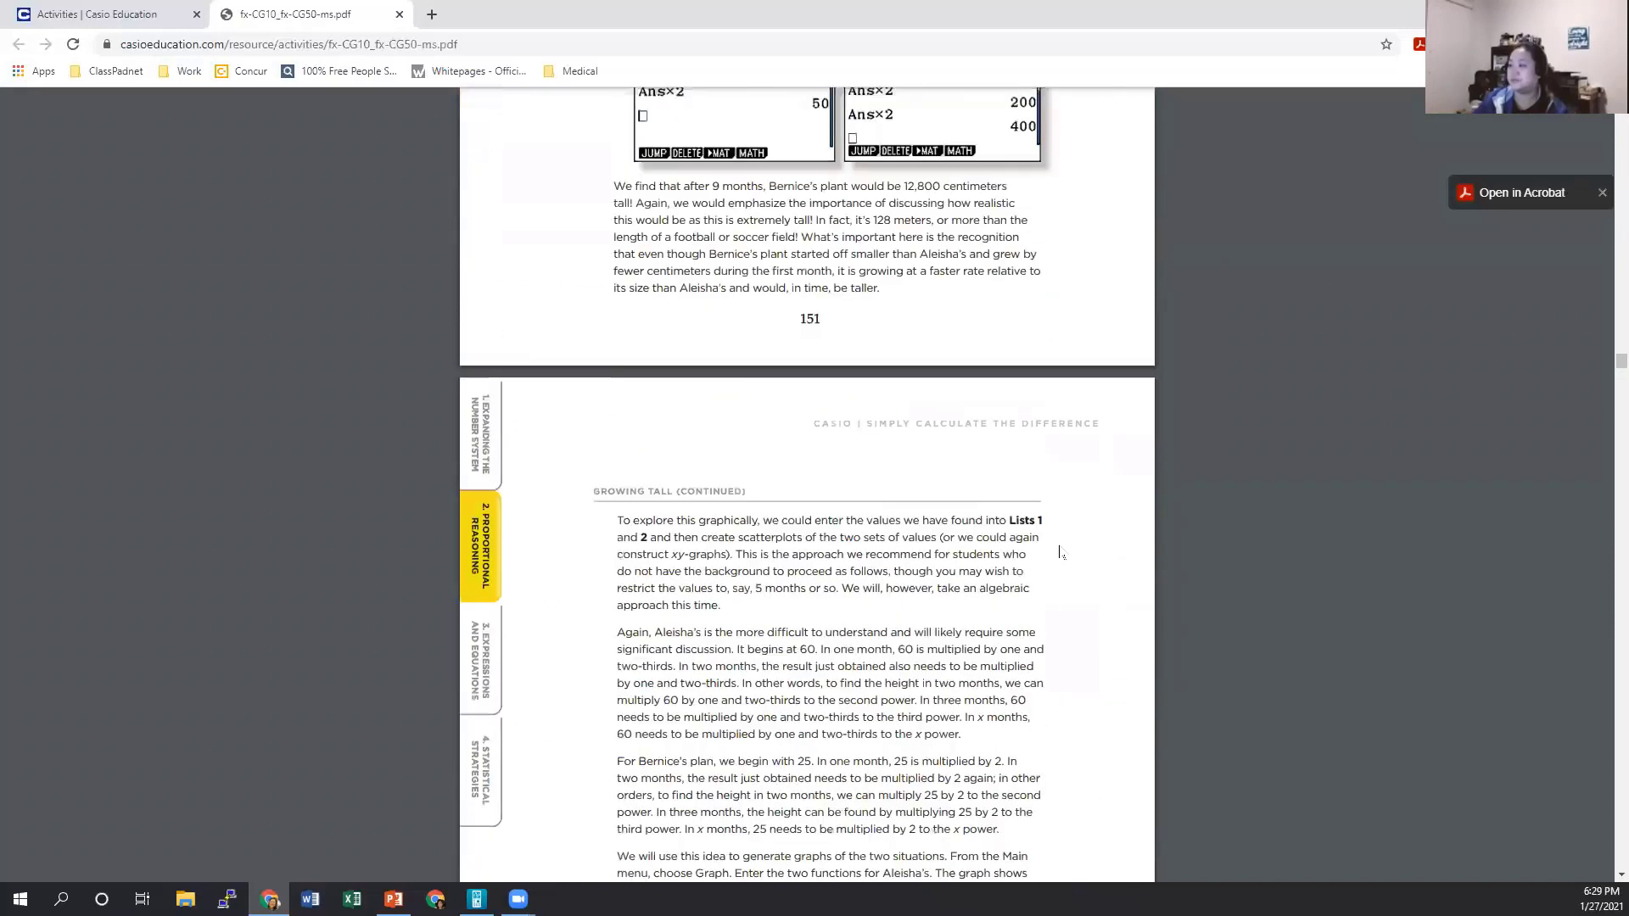
{"action": "scroll", "coordinate": [1064, 550], "scroll_direction": "down", "scroll_amount": 3}
{"action": "scroll", "coordinate": [1064, 549], "scroll_direction": "down", "scroll_amount": 3}
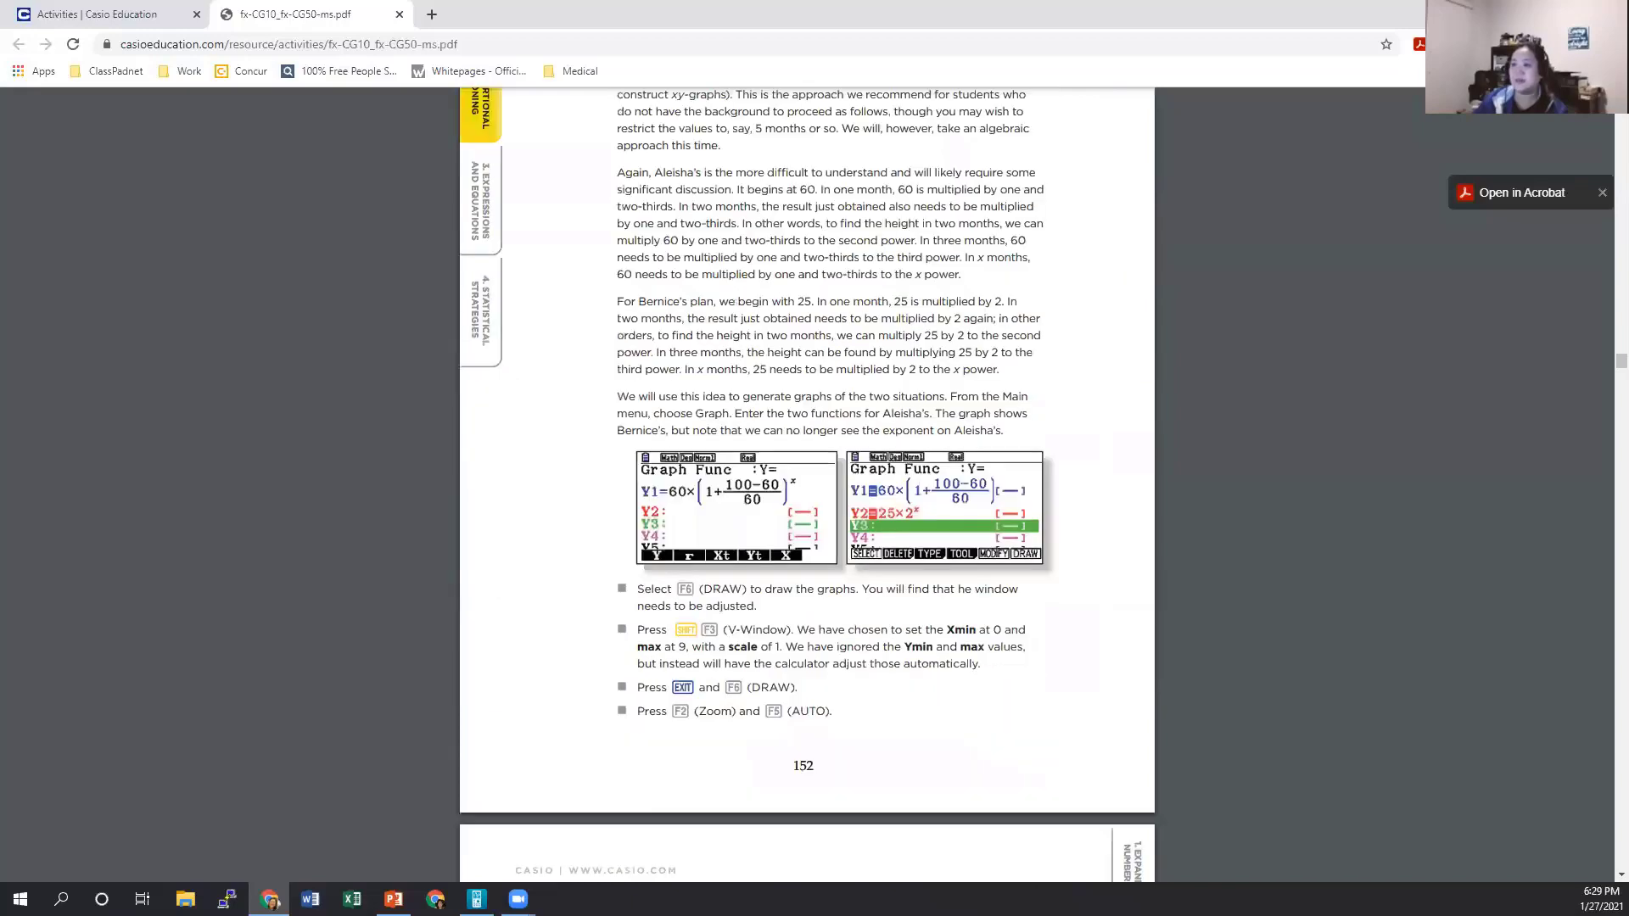
{"action": "scroll", "coordinate": [204, 169], "scroll_direction": "down", "scroll_amount": 10}
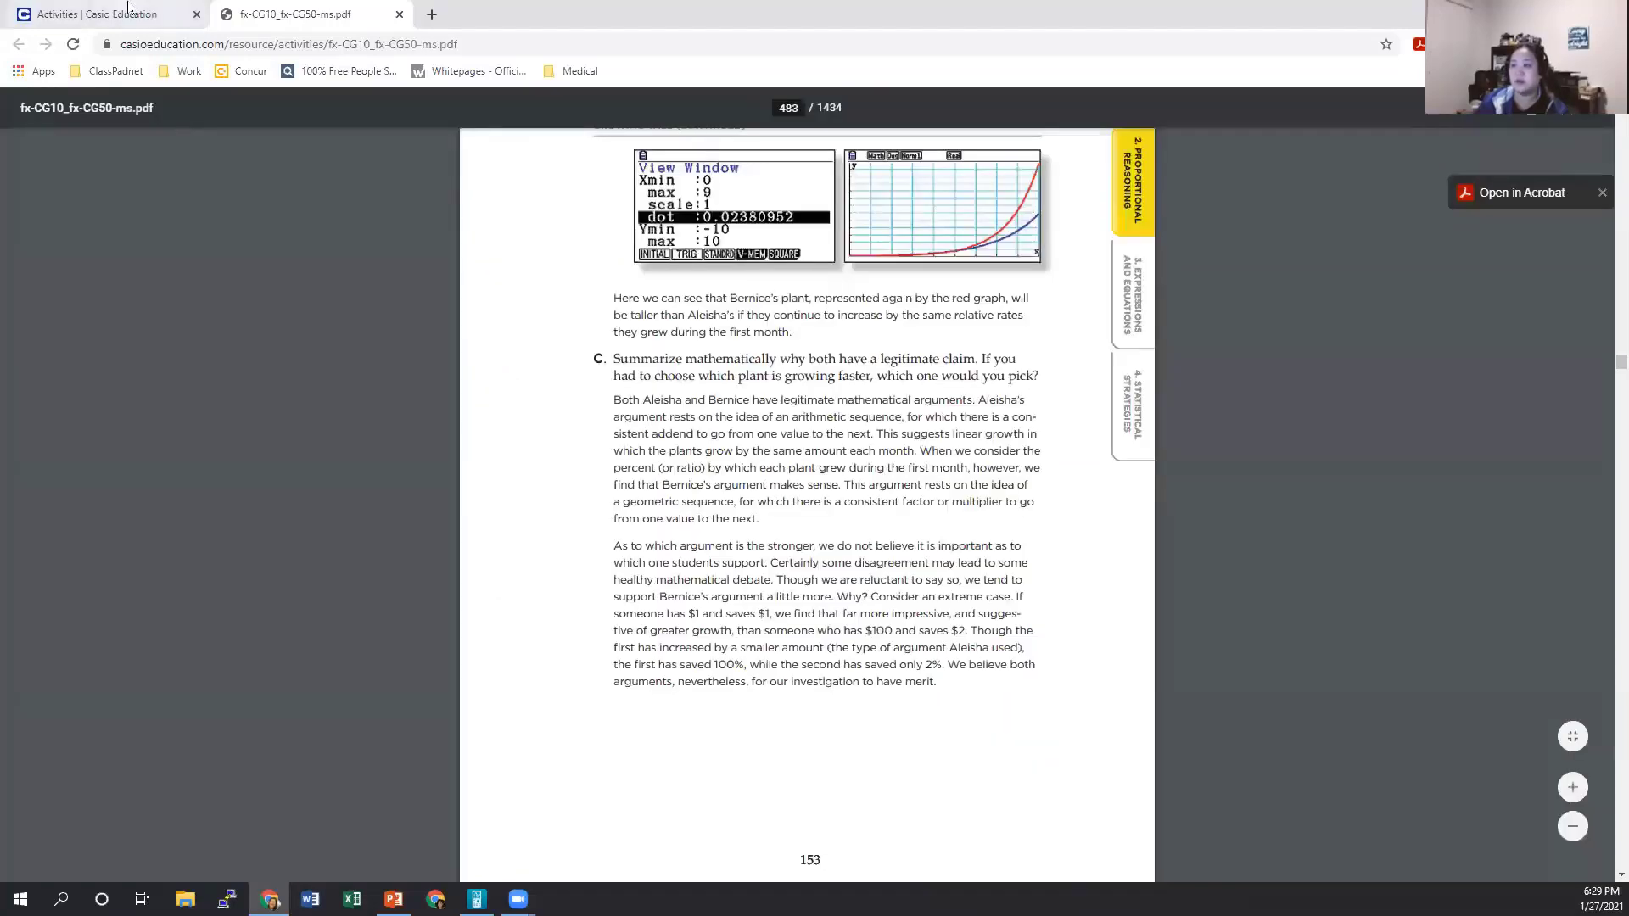
{"action": "scroll", "coordinate": [773, 377], "scroll_direction": "up", "scroll_amount": 1}
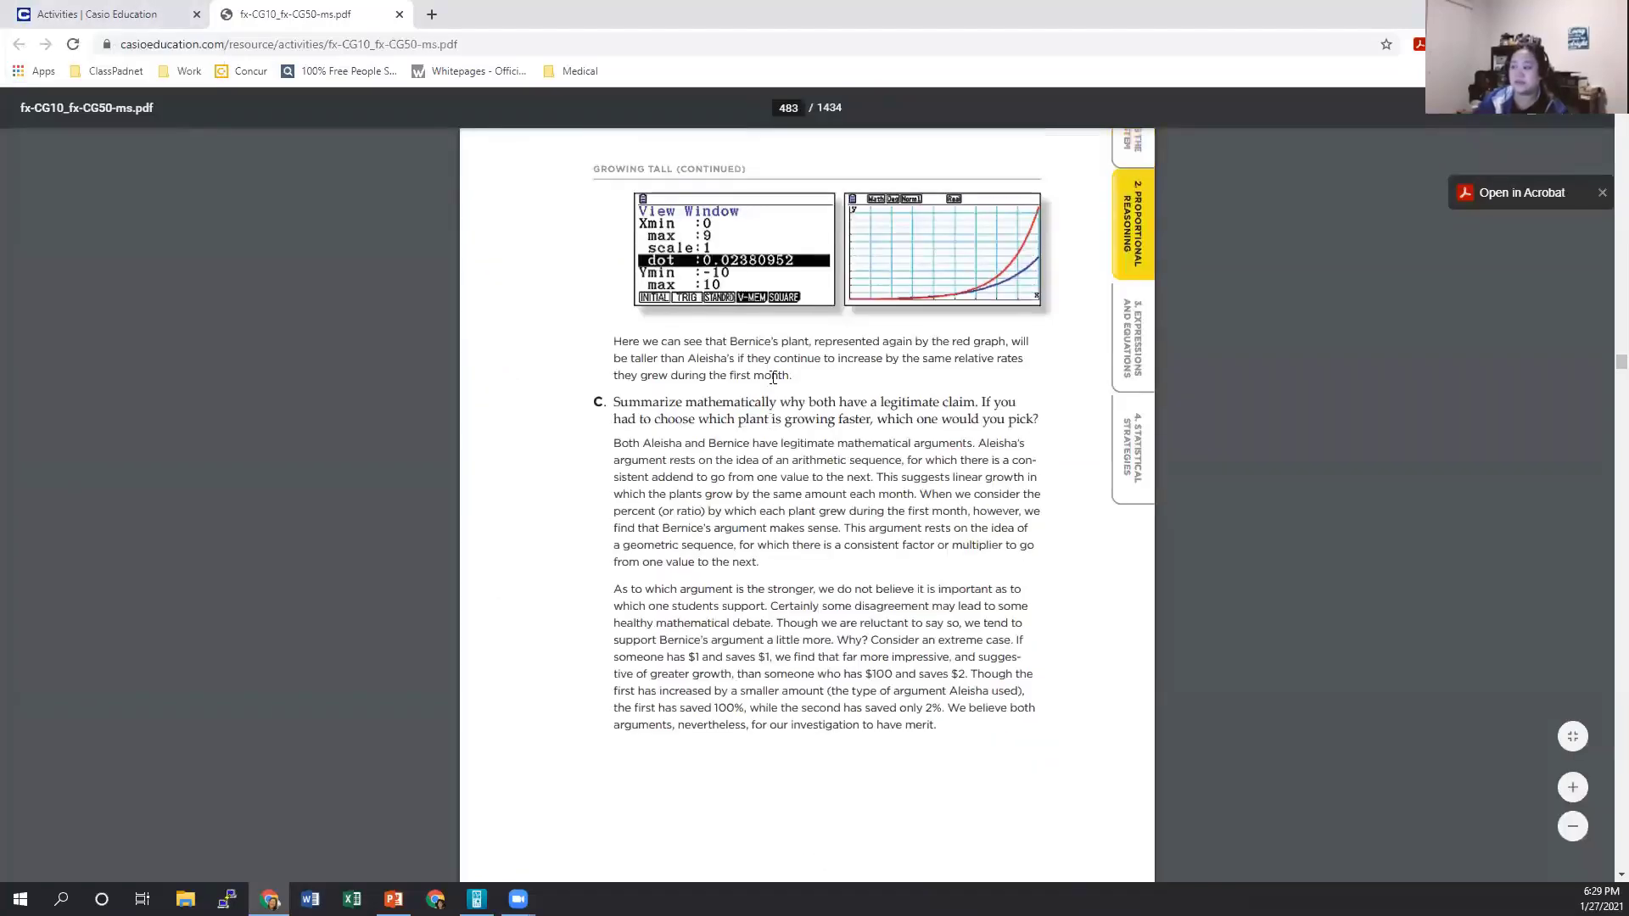
{"action": "scroll", "coordinate": [772, 377], "scroll_direction": "up", "scroll_amount": 1}
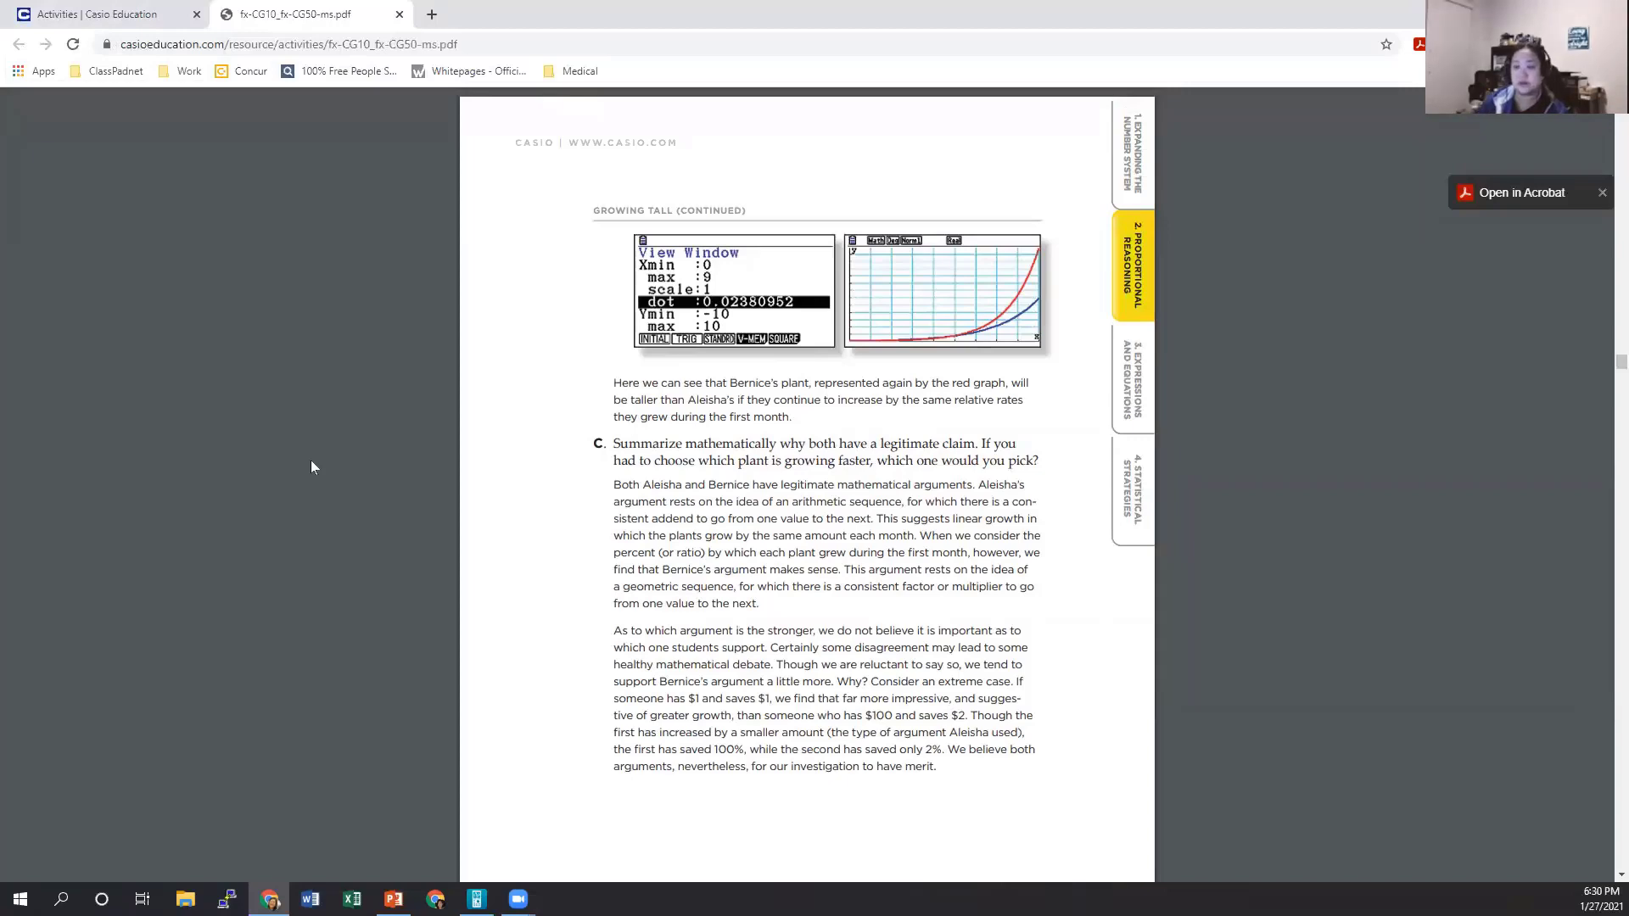
Return to the Casio Education Activities page and look over the calculator models and their school-level activity links
{"action": "left_click", "coordinate": [121, 10]}
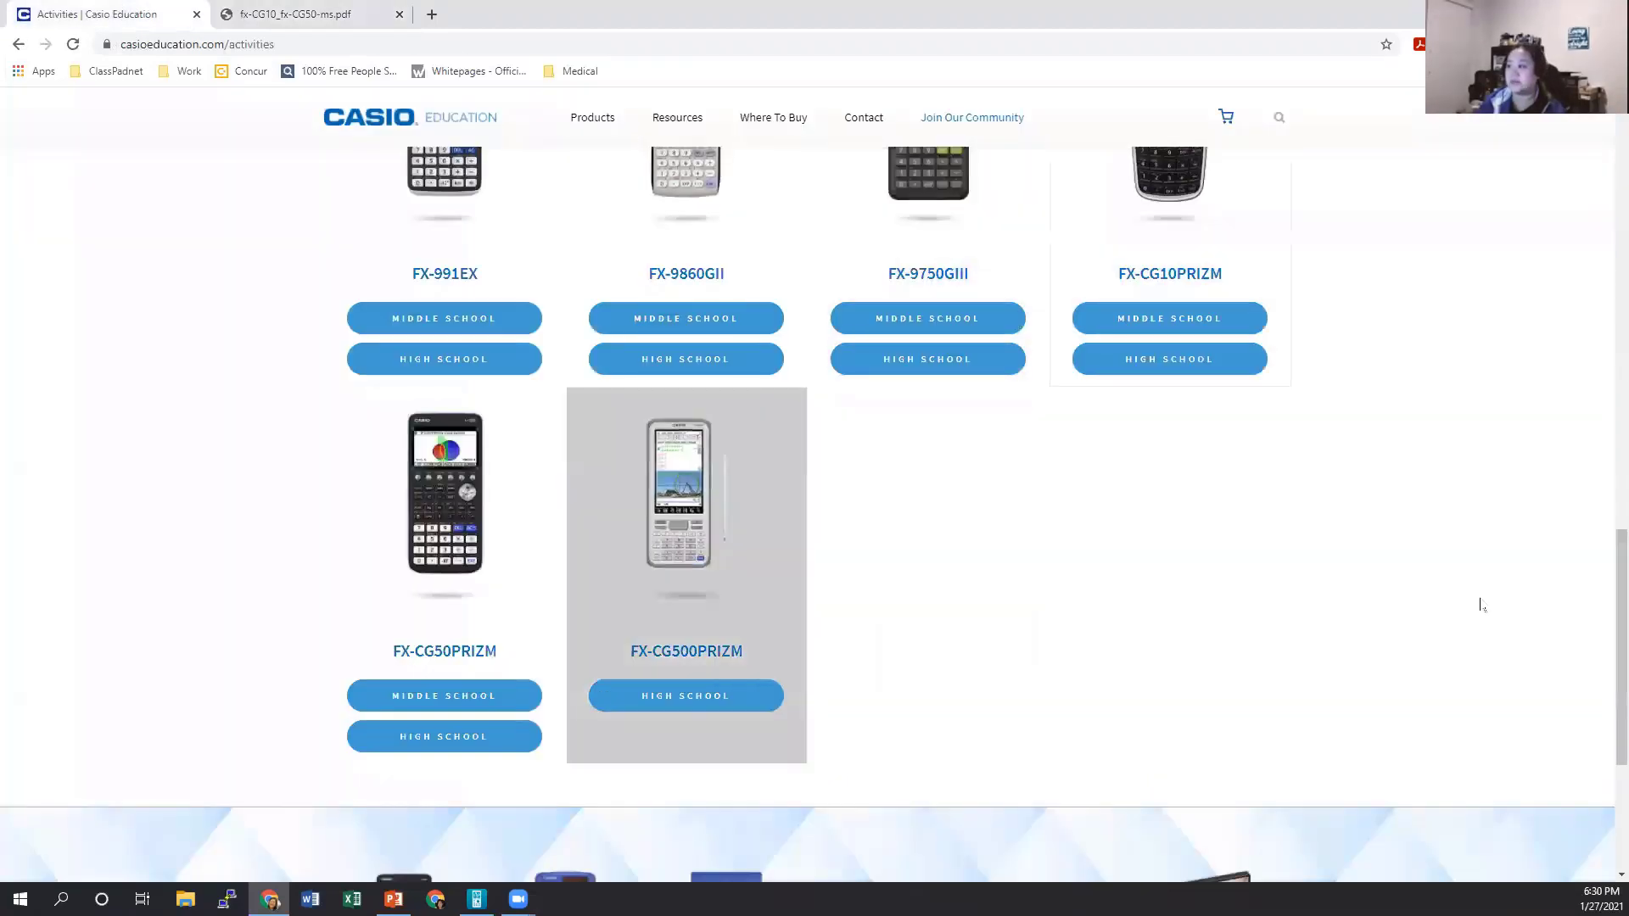
{"action": "scroll", "coordinate": [1471, 586], "scroll_direction": "up", "scroll_amount": 4}
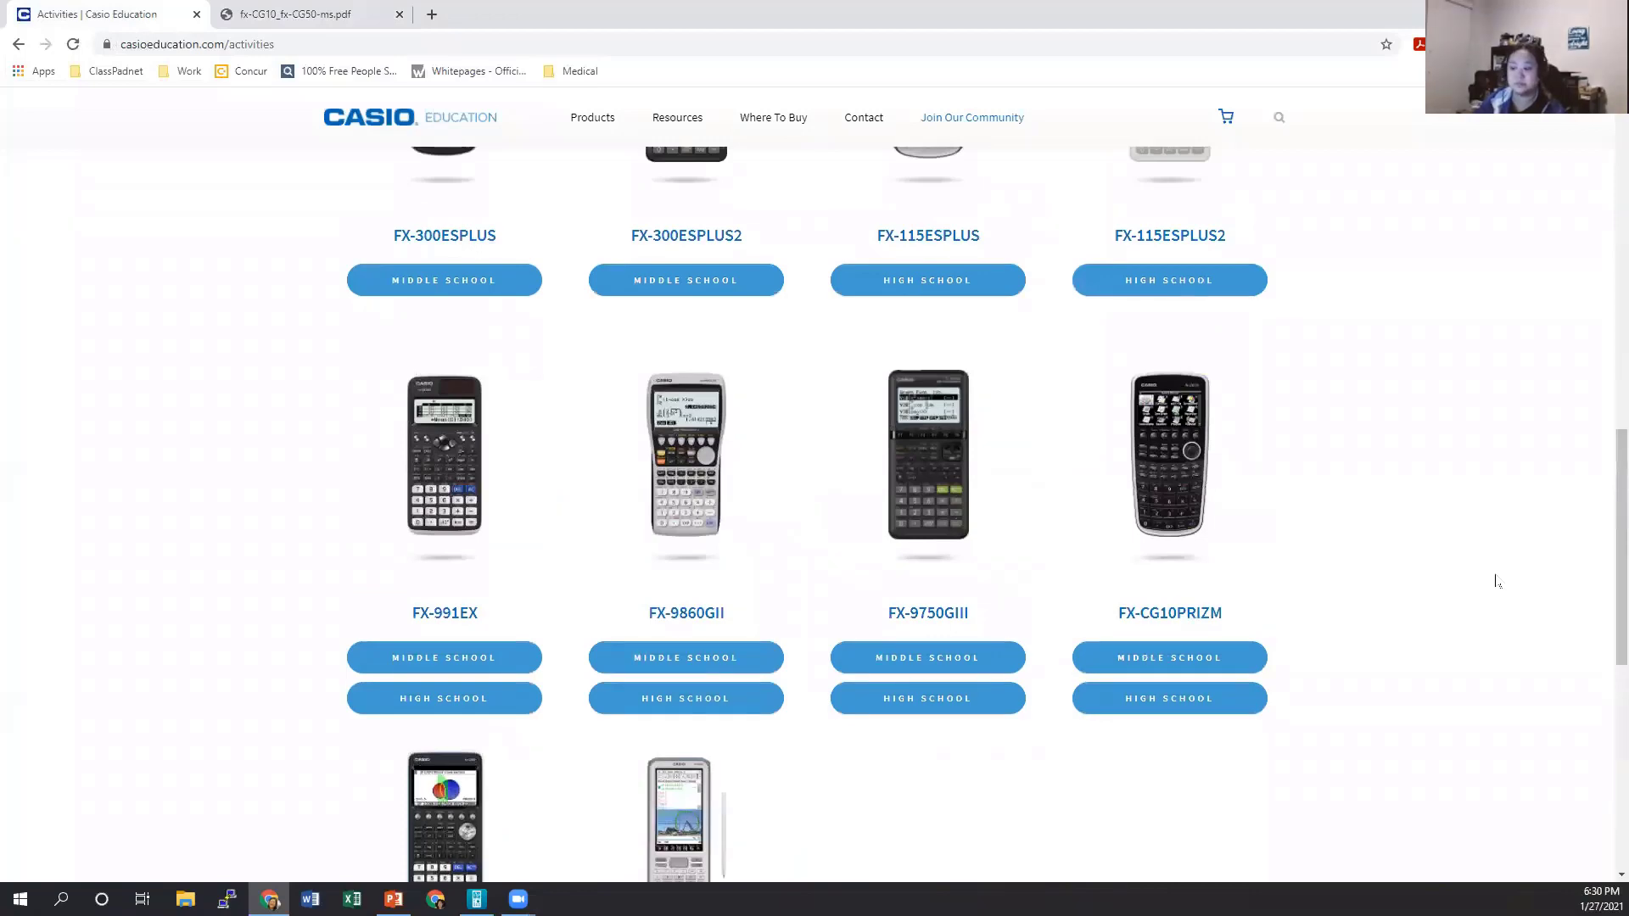
{"action": "scroll", "coordinate": [1497, 583], "scroll_direction": "up", "scroll_amount": 5}
{"action": "scroll", "coordinate": [1497, 586], "scroll_direction": "up", "scroll_amount": 2}
{"action": "scroll", "coordinate": [1497, 591], "scroll_direction": "down", "scroll_amount": 6}
{"action": "scroll", "coordinate": [1496, 591], "scroll_direction": "down", "scroll_amount": 5}
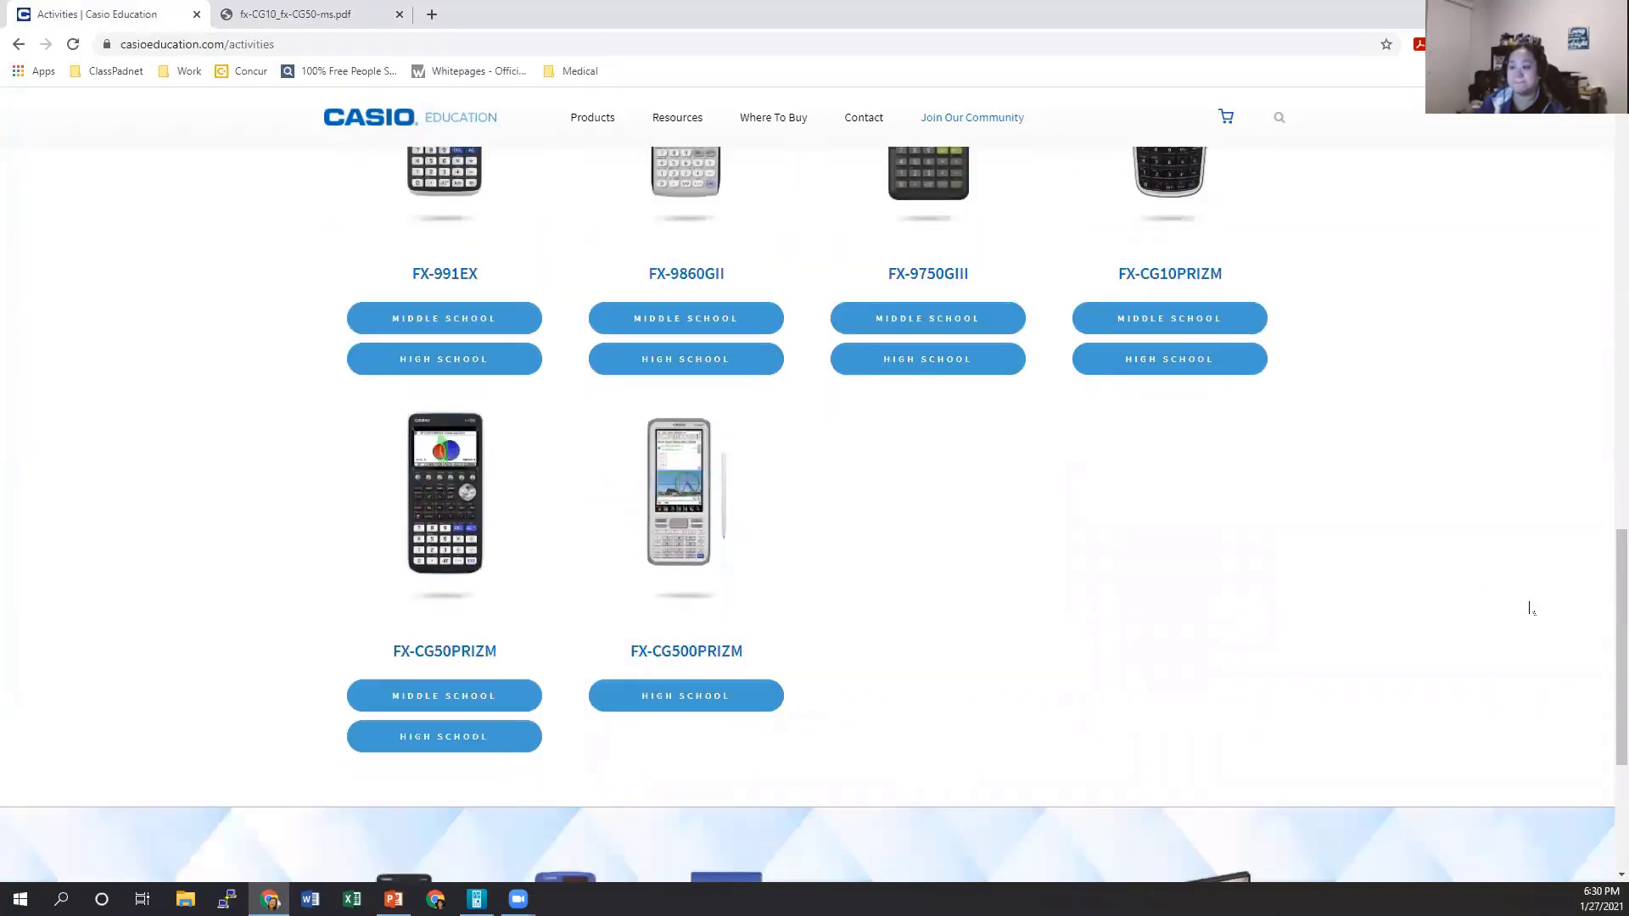
Show the fx-CG Manager PLUS emulator in the middle of the screen over the web page and close its window
{"action": "left_click", "coordinate": [476, 898]}
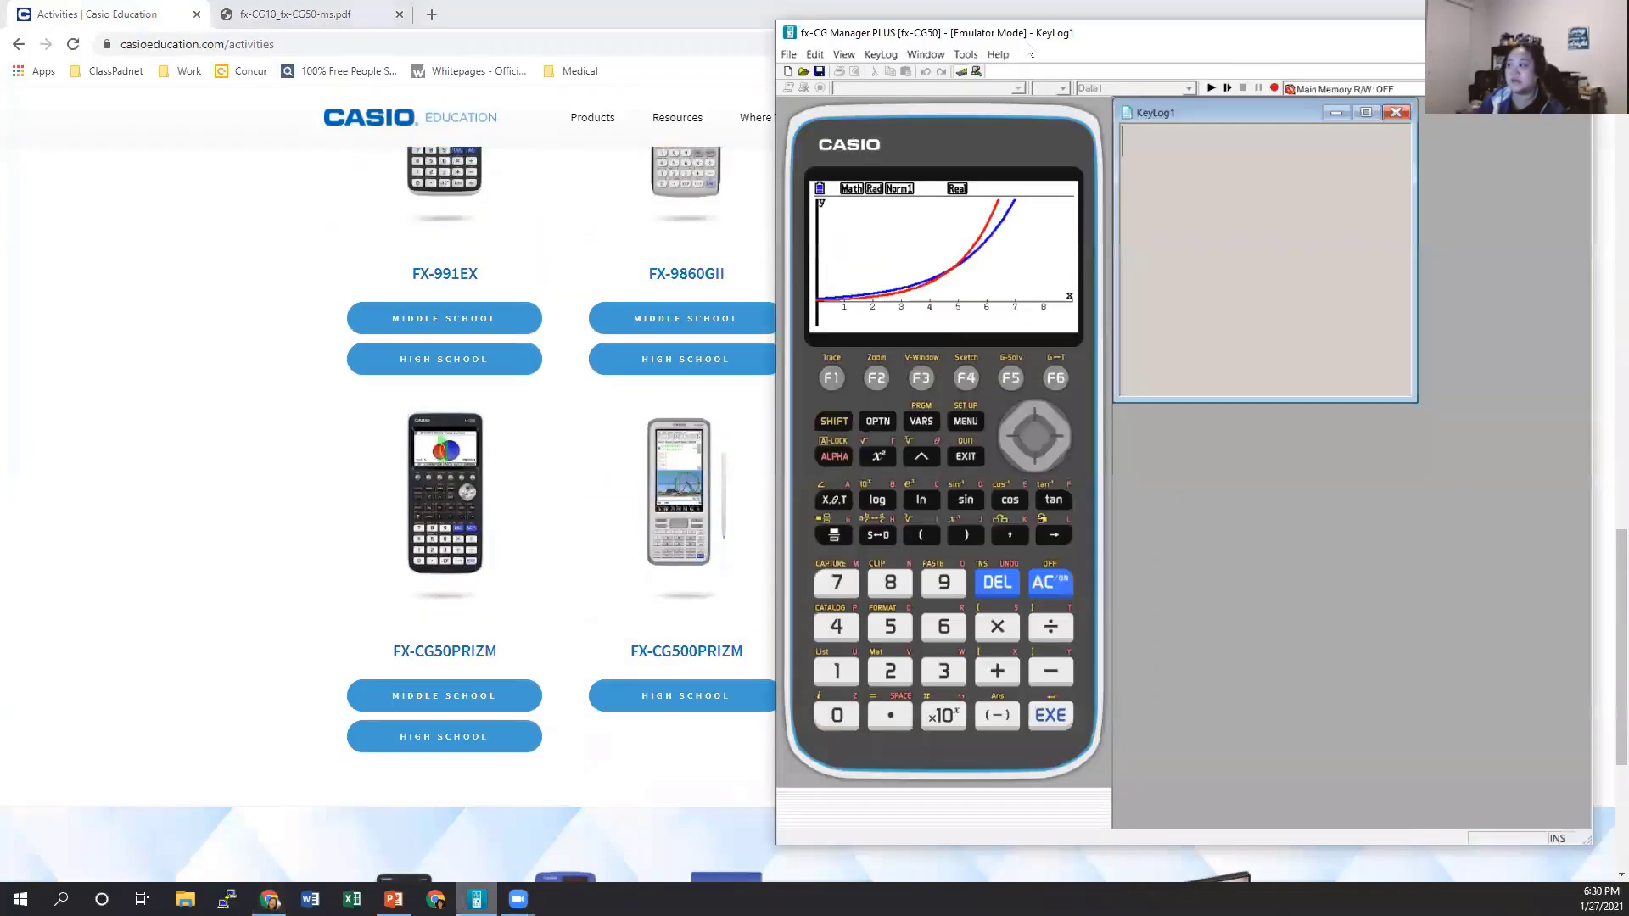
{"action": "left_click_drag", "start_coordinate": [1193, 47], "coordinate": [909, 39]}
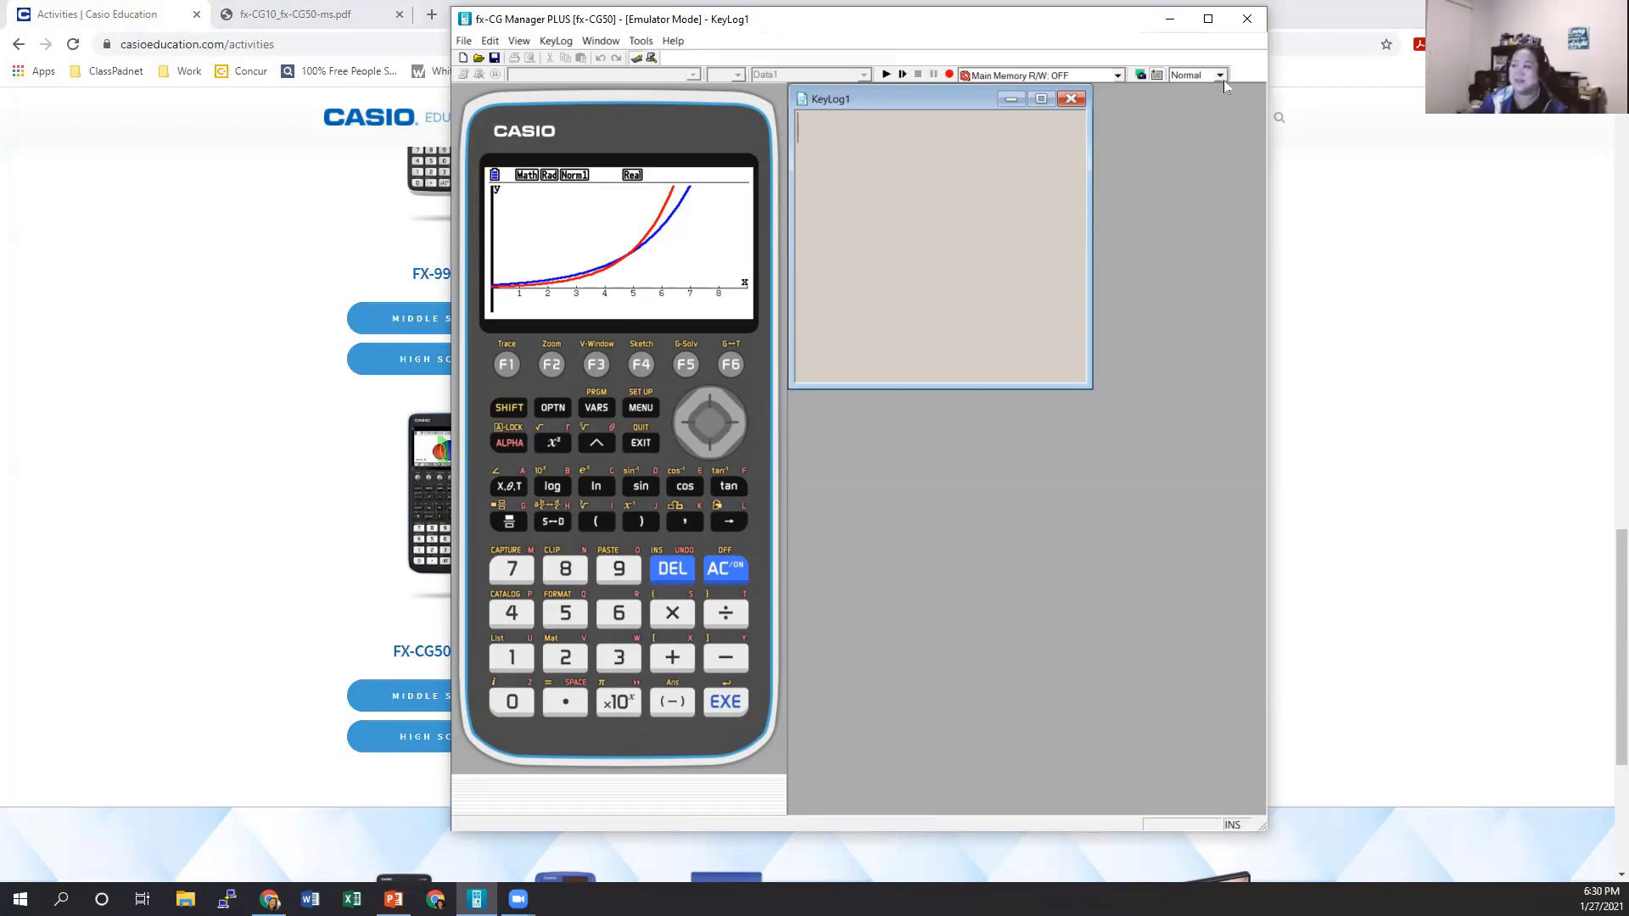
{"action": "left_click", "coordinate": [1246, 25]}
Open the Casio Education home page and bring its product categories and the blog and webinar sections into view
{"action": "scroll", "coordinate": [218, 352], "scroll_direction": "up", "scroll_amount": 15}
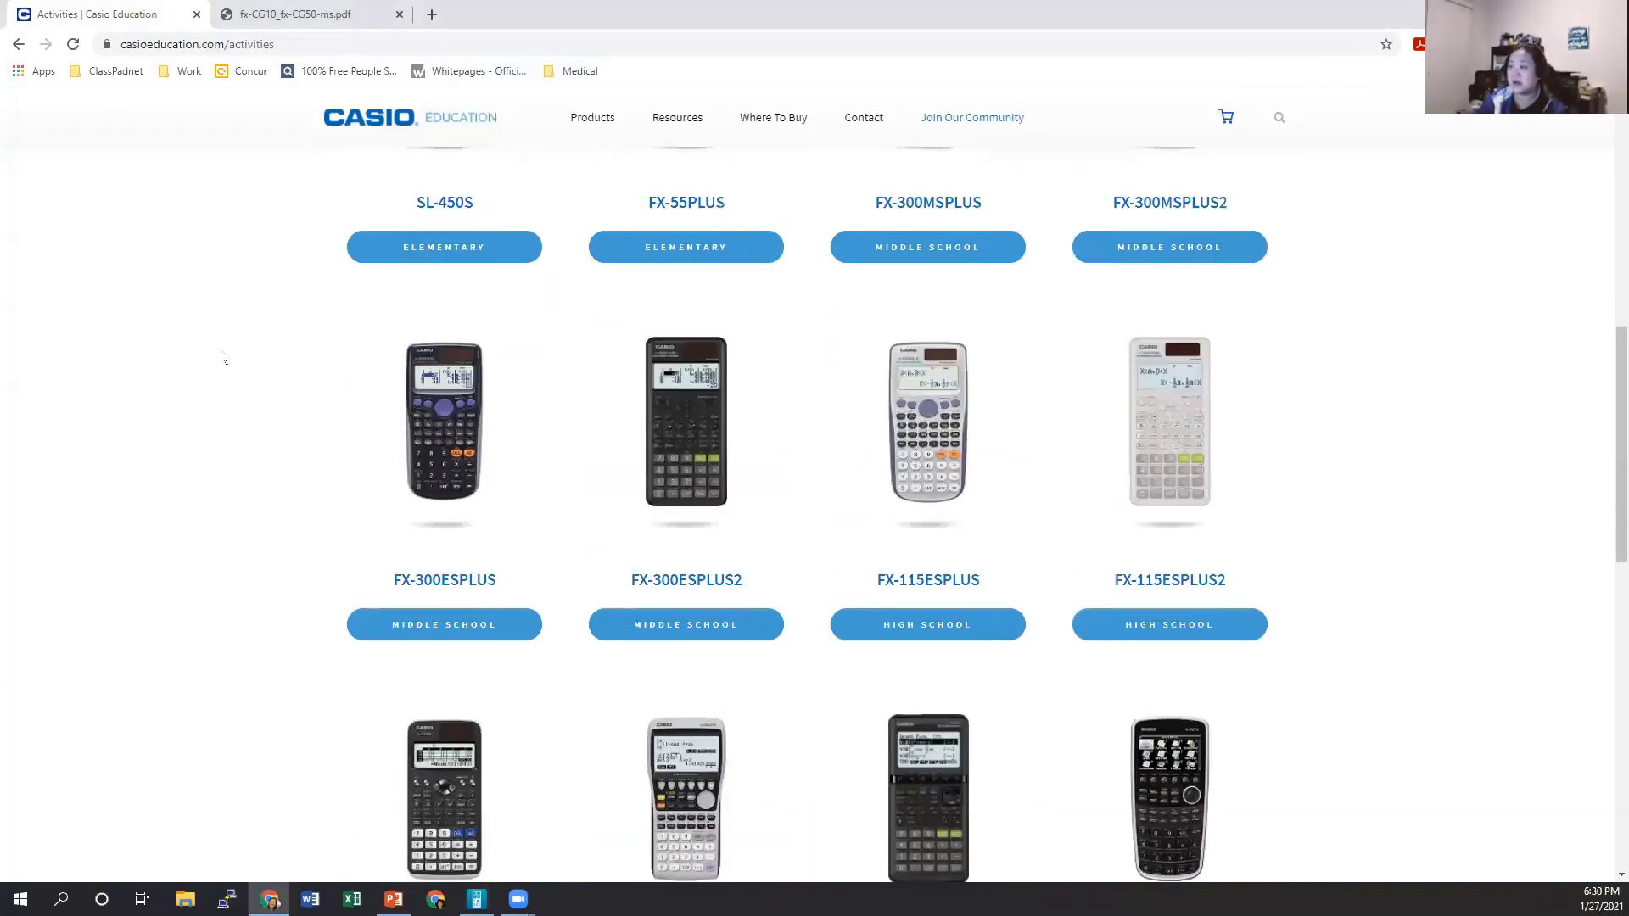
{"action": "left_click", "coordinate": [406, 115]}
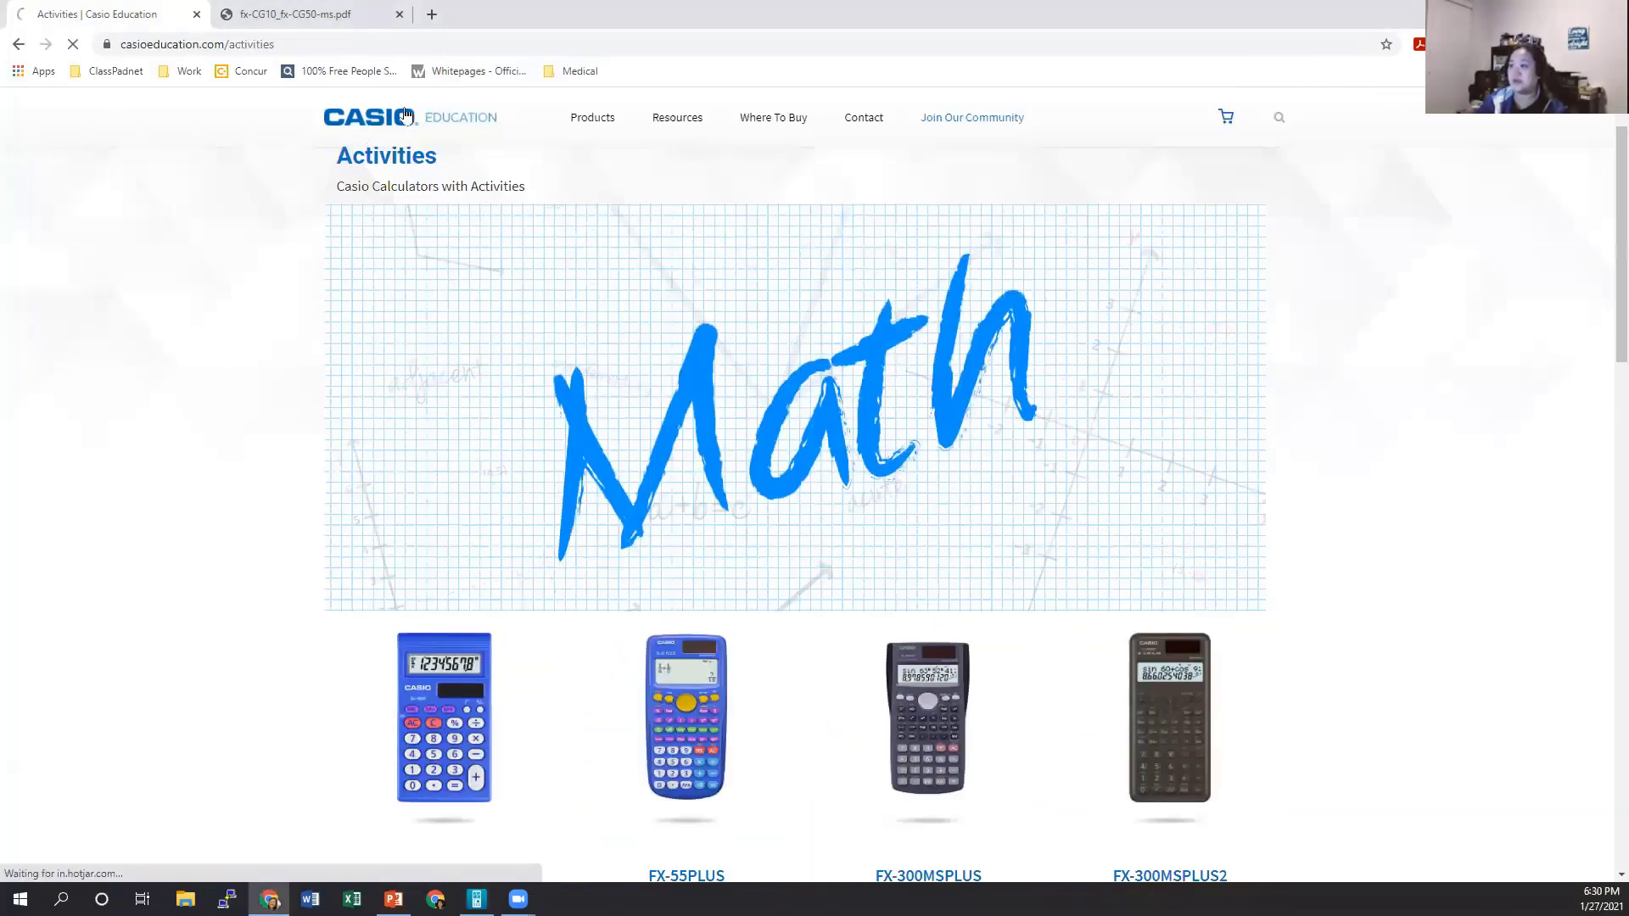
{"action": "scroll", "coordinate": [1111, 399], "scroll_direction": "down", "scroll_amount": 2}
{"action": "scroll", "coordinate": [1113, 420], "scroll_direction": "down", "scroll_amount": 3}
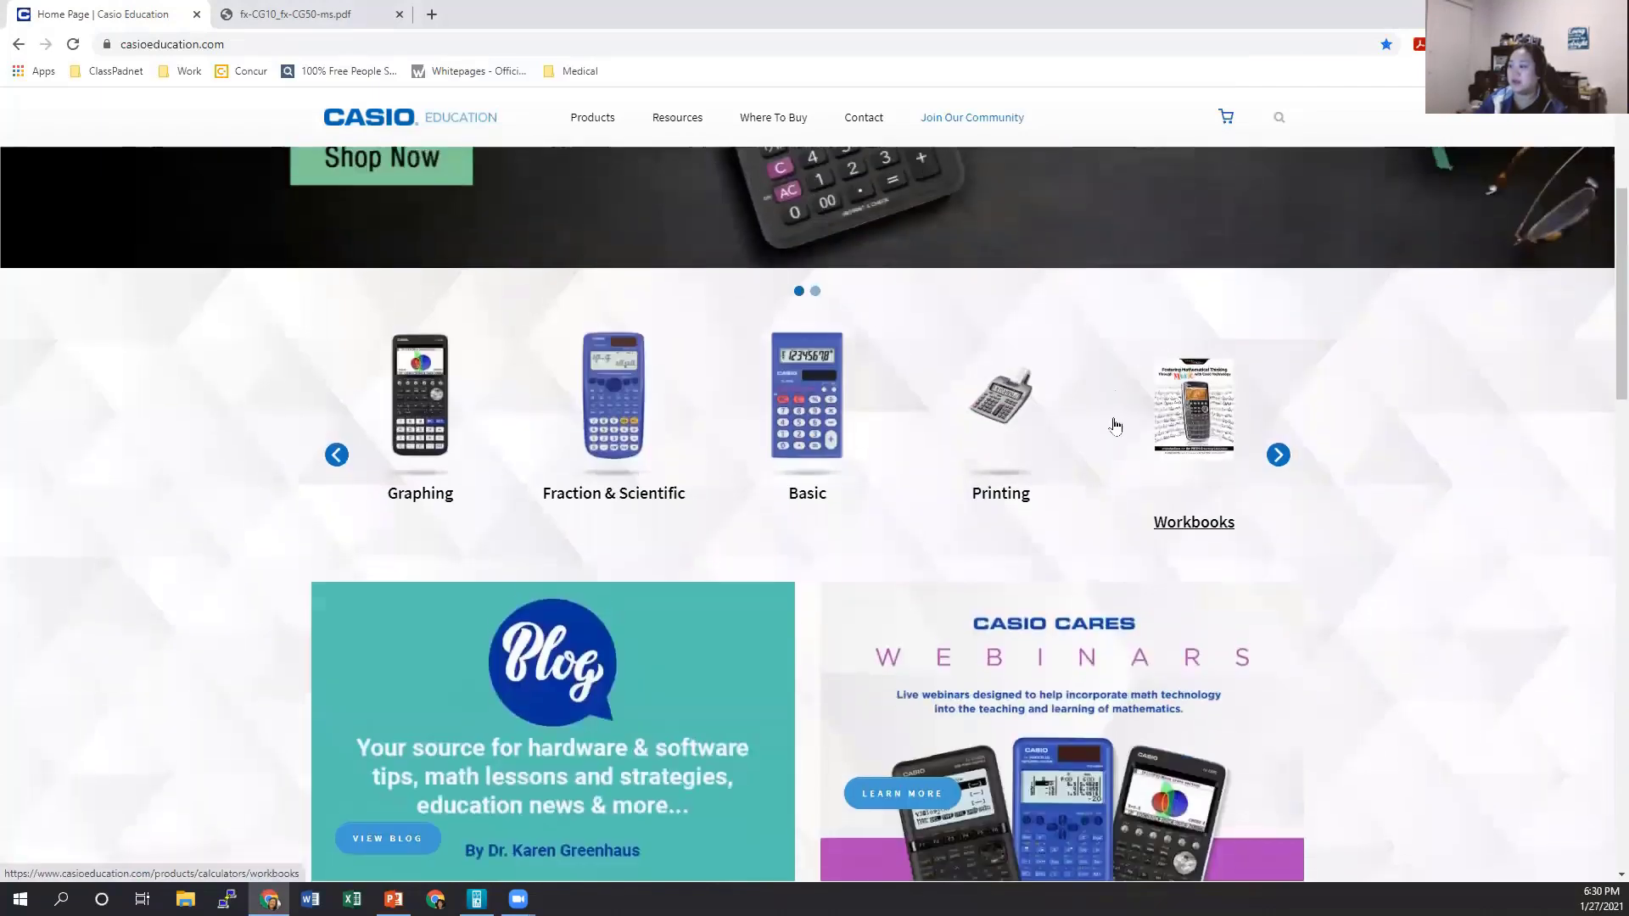
Bring up the Casio Cares banner on the home page and open its Remote Learning page
{"action": "scroll", "coordinate": [1112, 425], "scroll_direction": "up", "scroll_amount": 5}
{"action": "left_click", "coordinate": [1488, 348]}
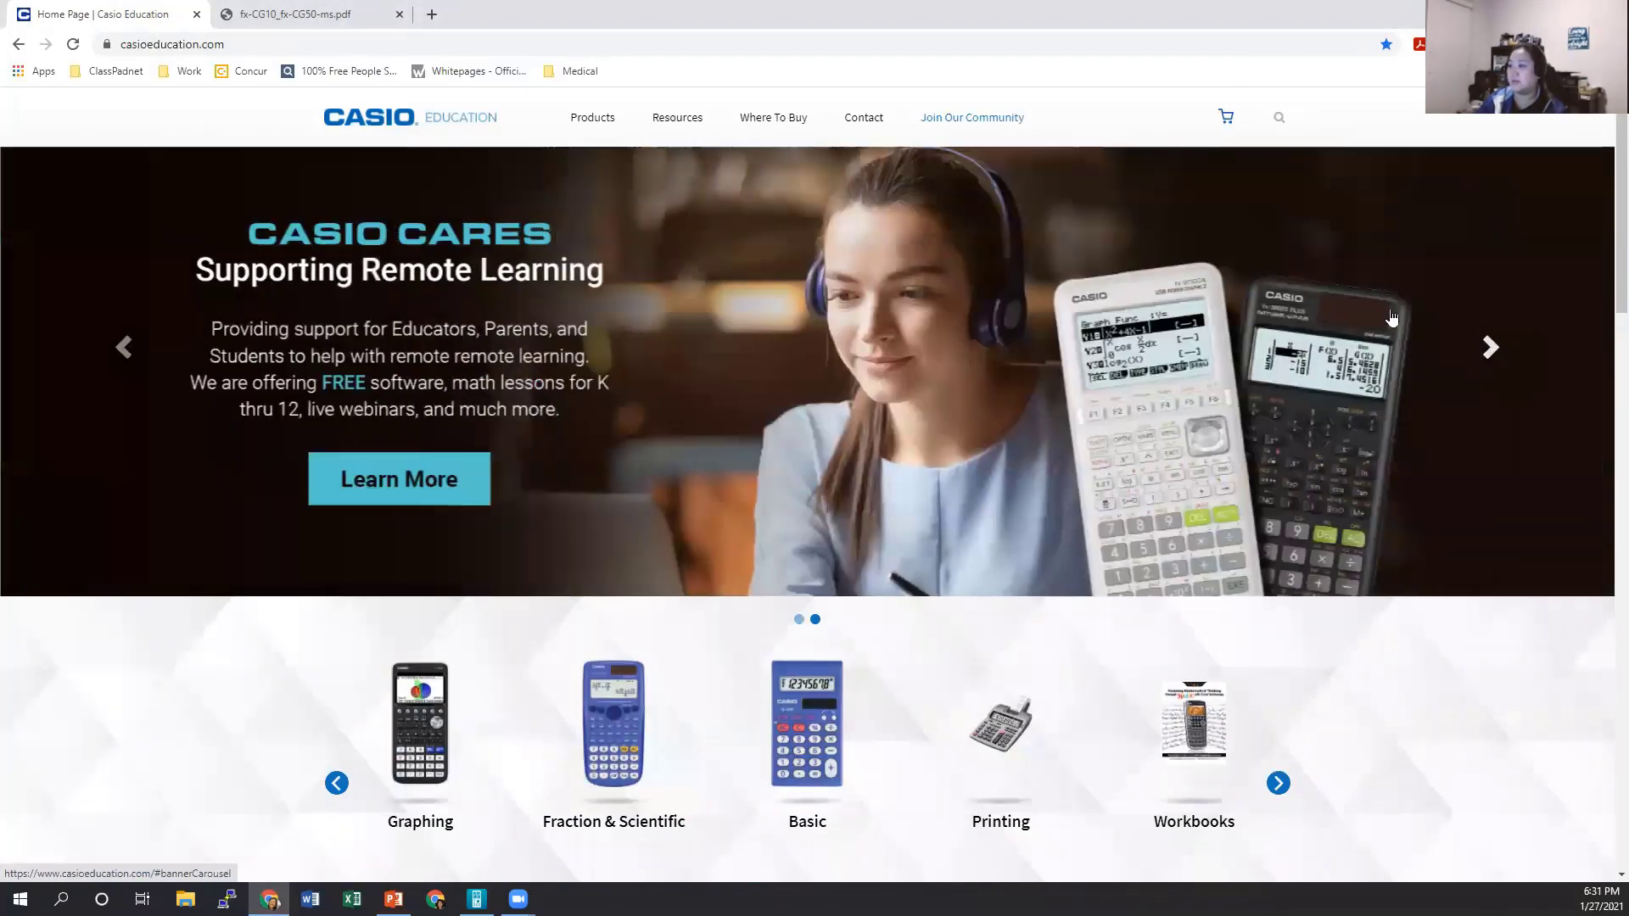
{"action": "left_click", "coordinate": [397, 477]}
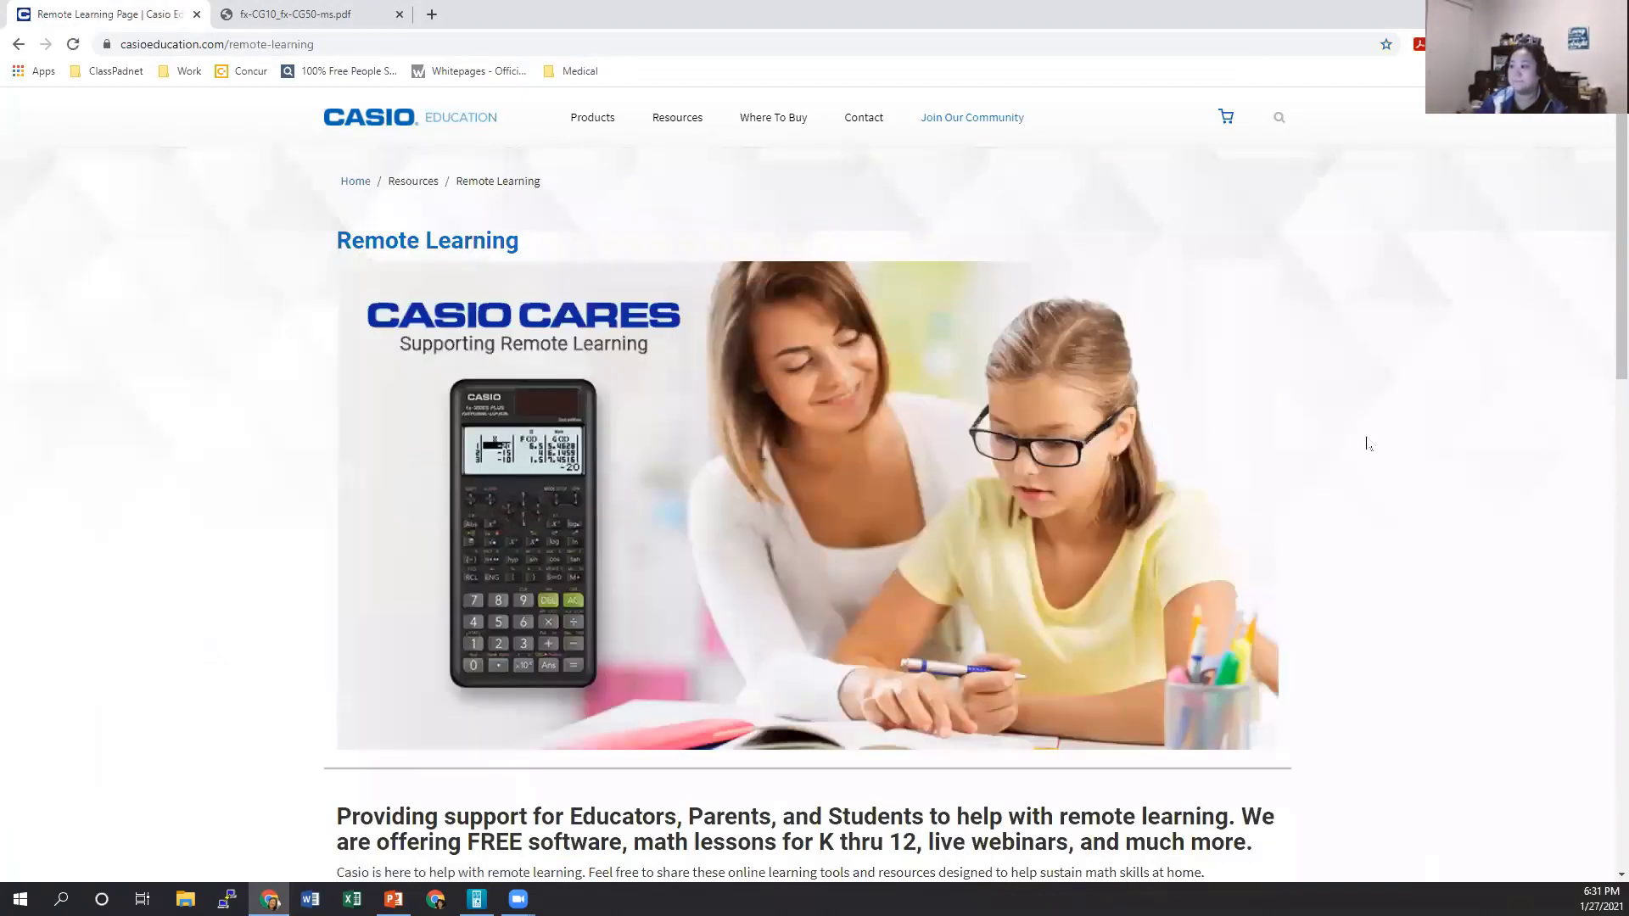
Look over the Remote Learning resources, covering ClassPad.net software, YouTube videos, emulator downloads, math activities and product quick reference guides
{"action": "scroll", "coordinate": [1363, 443], "scroll_direction": "down", "scroll_amount": 6}
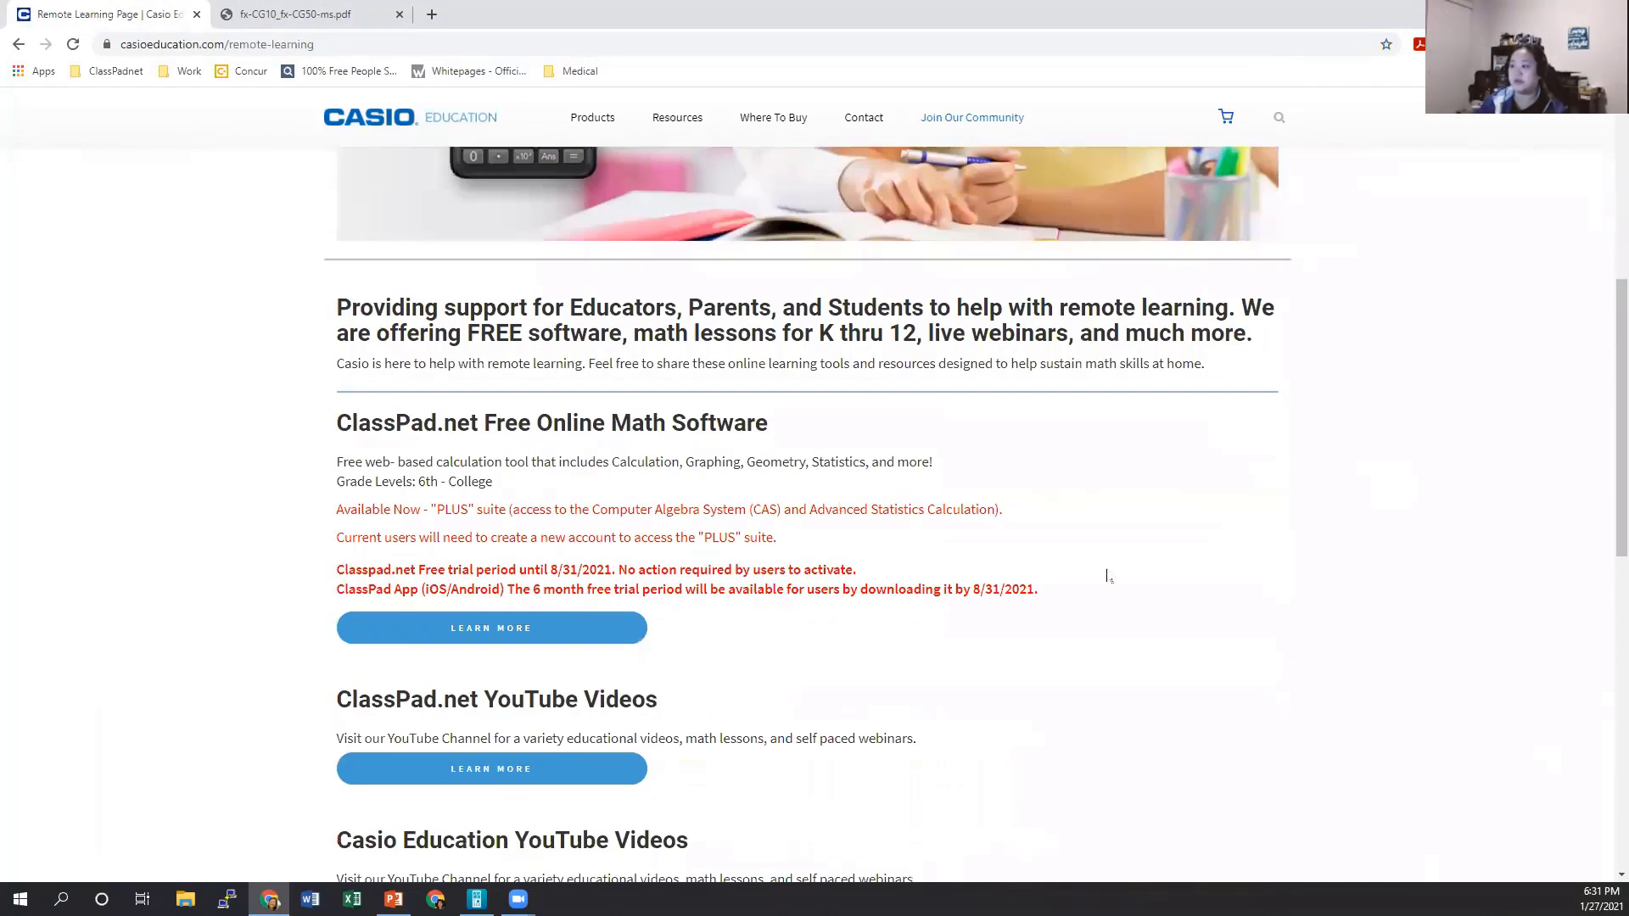
{"action": "scroll", "coordinate": [1107, 574], "scroll_direction": "down", "scroll_amount": 5}
{"action": "scroll", "coordinate": [1107, 574], "scroll_direction": "down", "scroll_amount": 3}
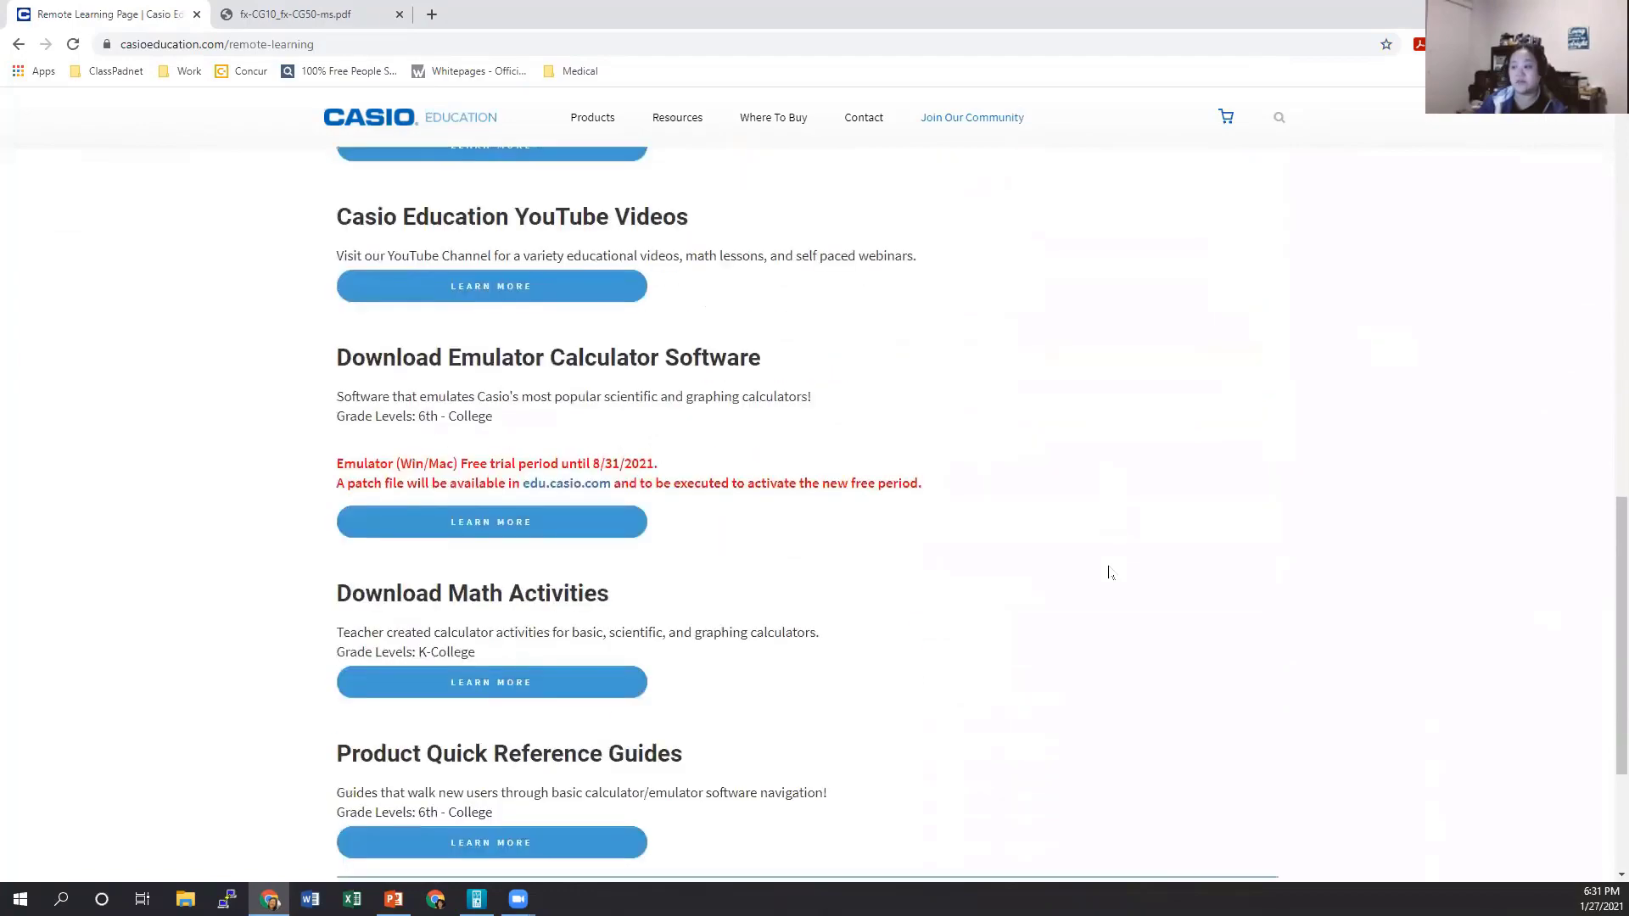
{"action": "scroll", "coordinate": [1108, 571], "scroll_direction": "up", "scroll_amount": 5}
{"action": "scroll", "coordinate": [1110, 567], "scroll_direction": "up", "scroll_amount": 1}
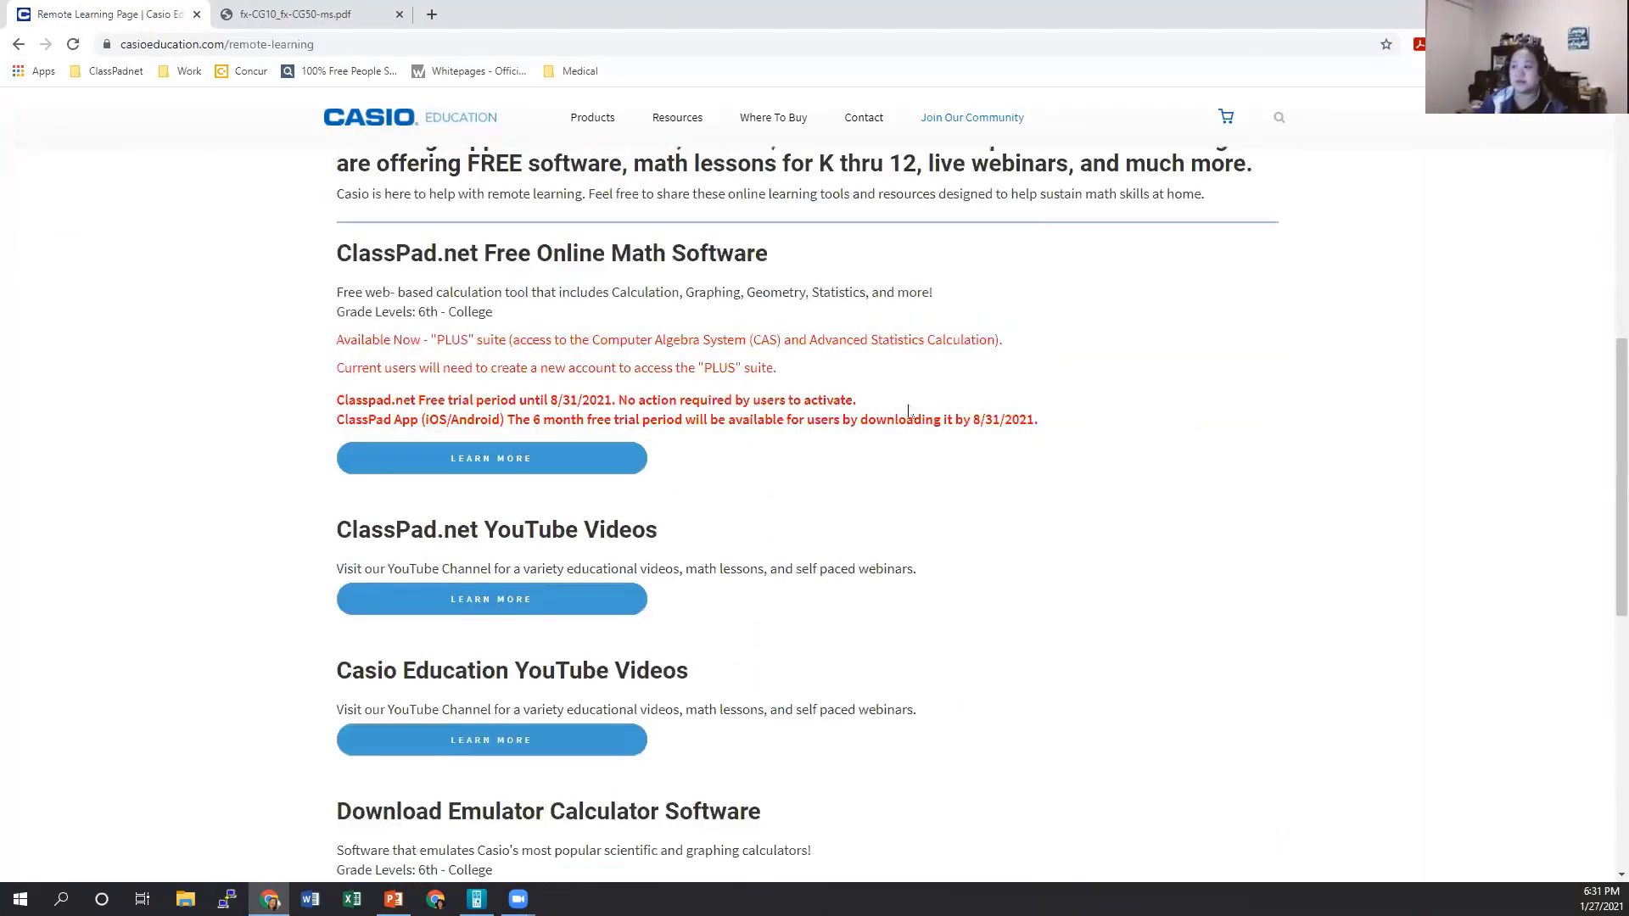
{"action": "scroll", "coordinate": [1070, 582], "scroll_direction": "down", "scroll_amount": 1}
{"action": "scroll", "coordinate": [1071, 582], "scroll_direction": "down", "scroll_amount": 8}
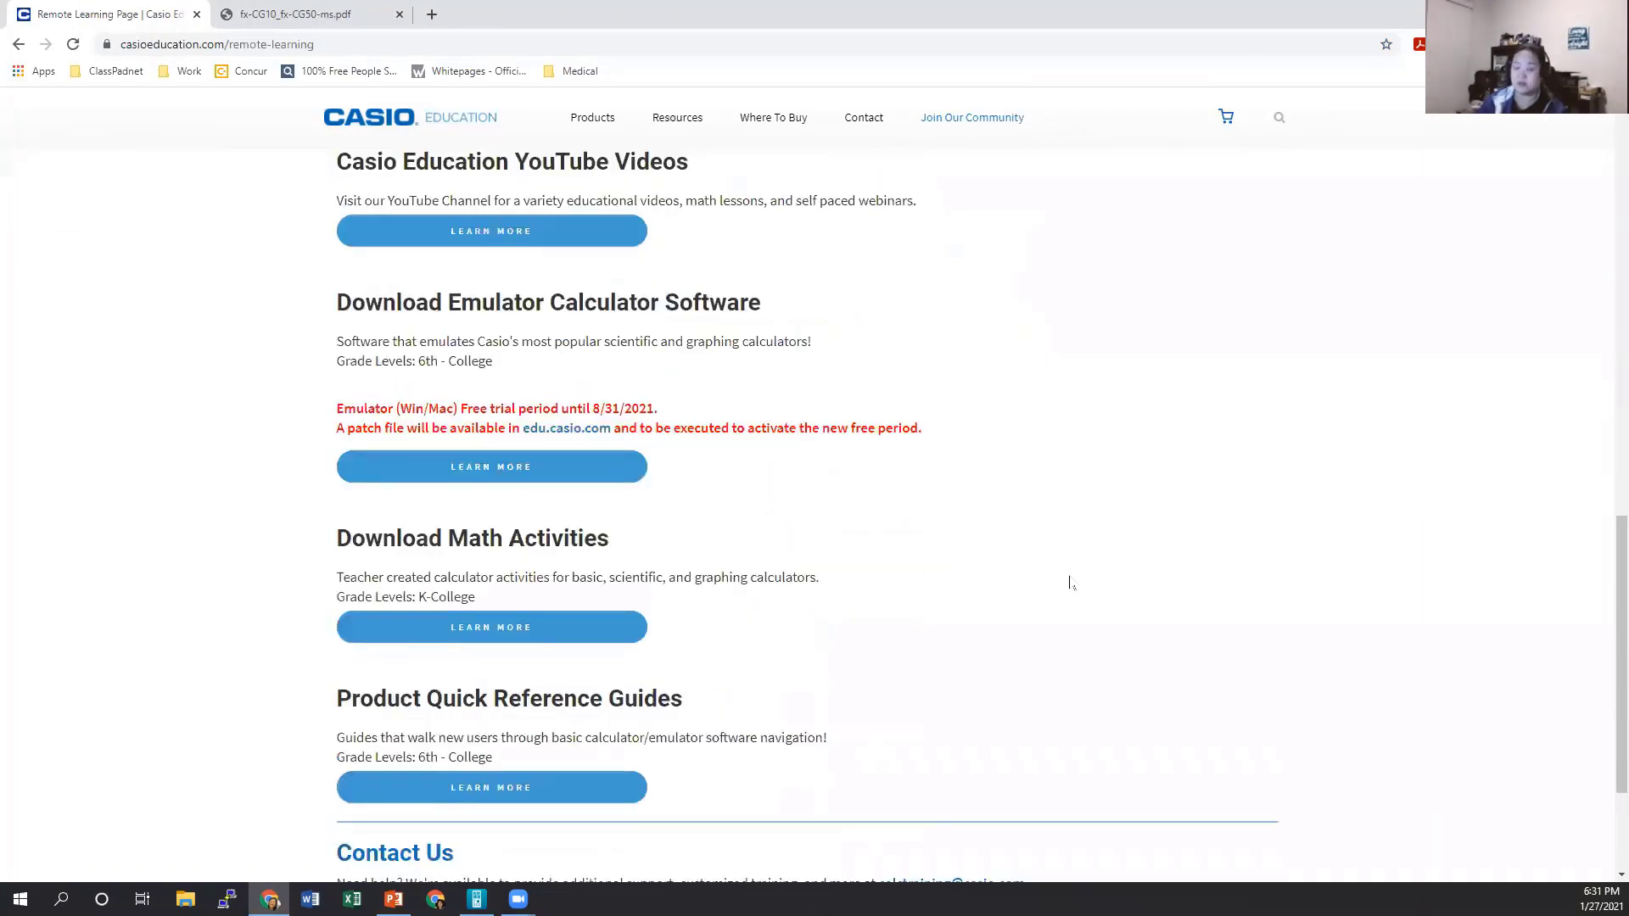
{"action": "scroll", "coordinate": [1072, 582], "scroll_direction": "up", "scroll_amount": 5}
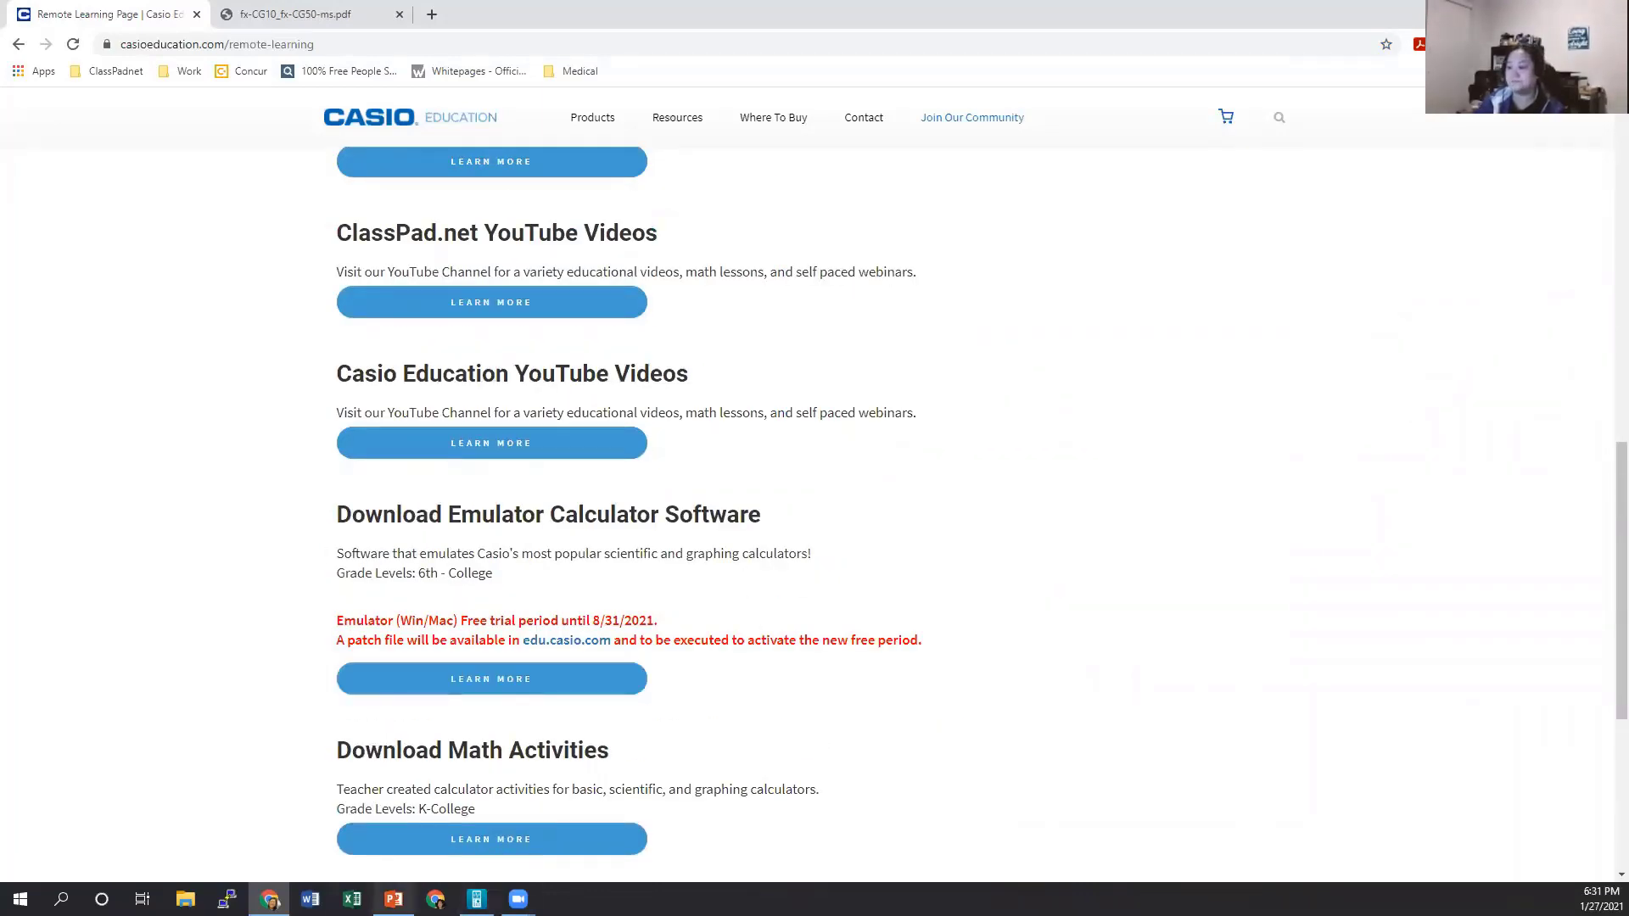
Switch to the webinar presentation in PowerPoint and show the Upcoming Webinars slide as a full-screen slide show
{"action": "left_click", "coordinate": [393, 898]}
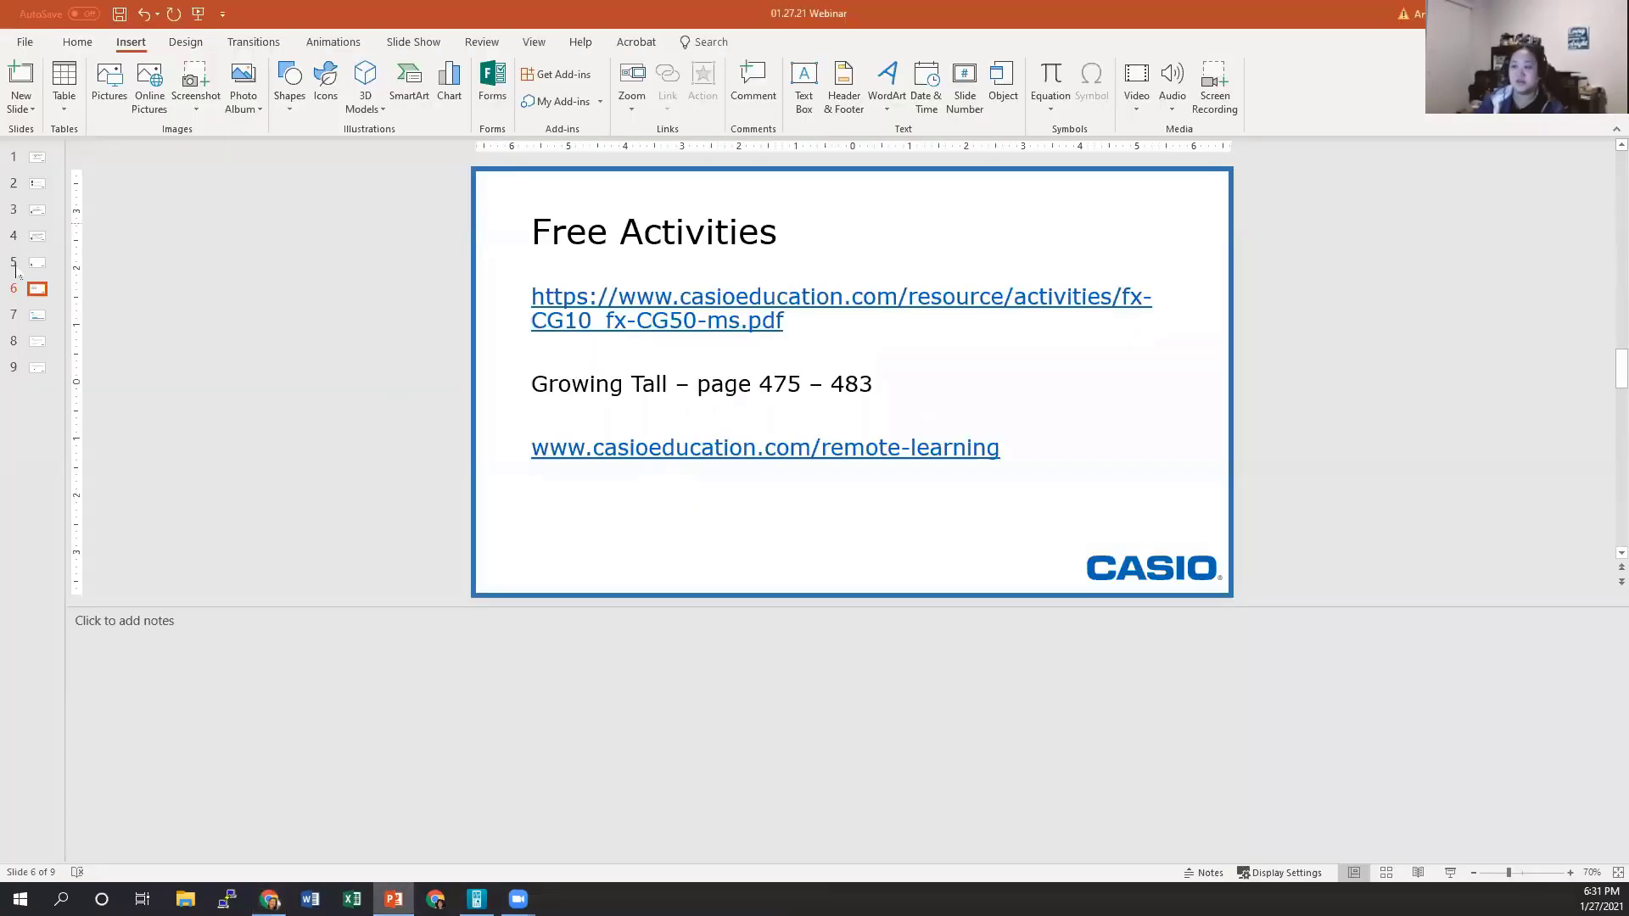
{"action": "left_click", "coordinate": [36, 316]}
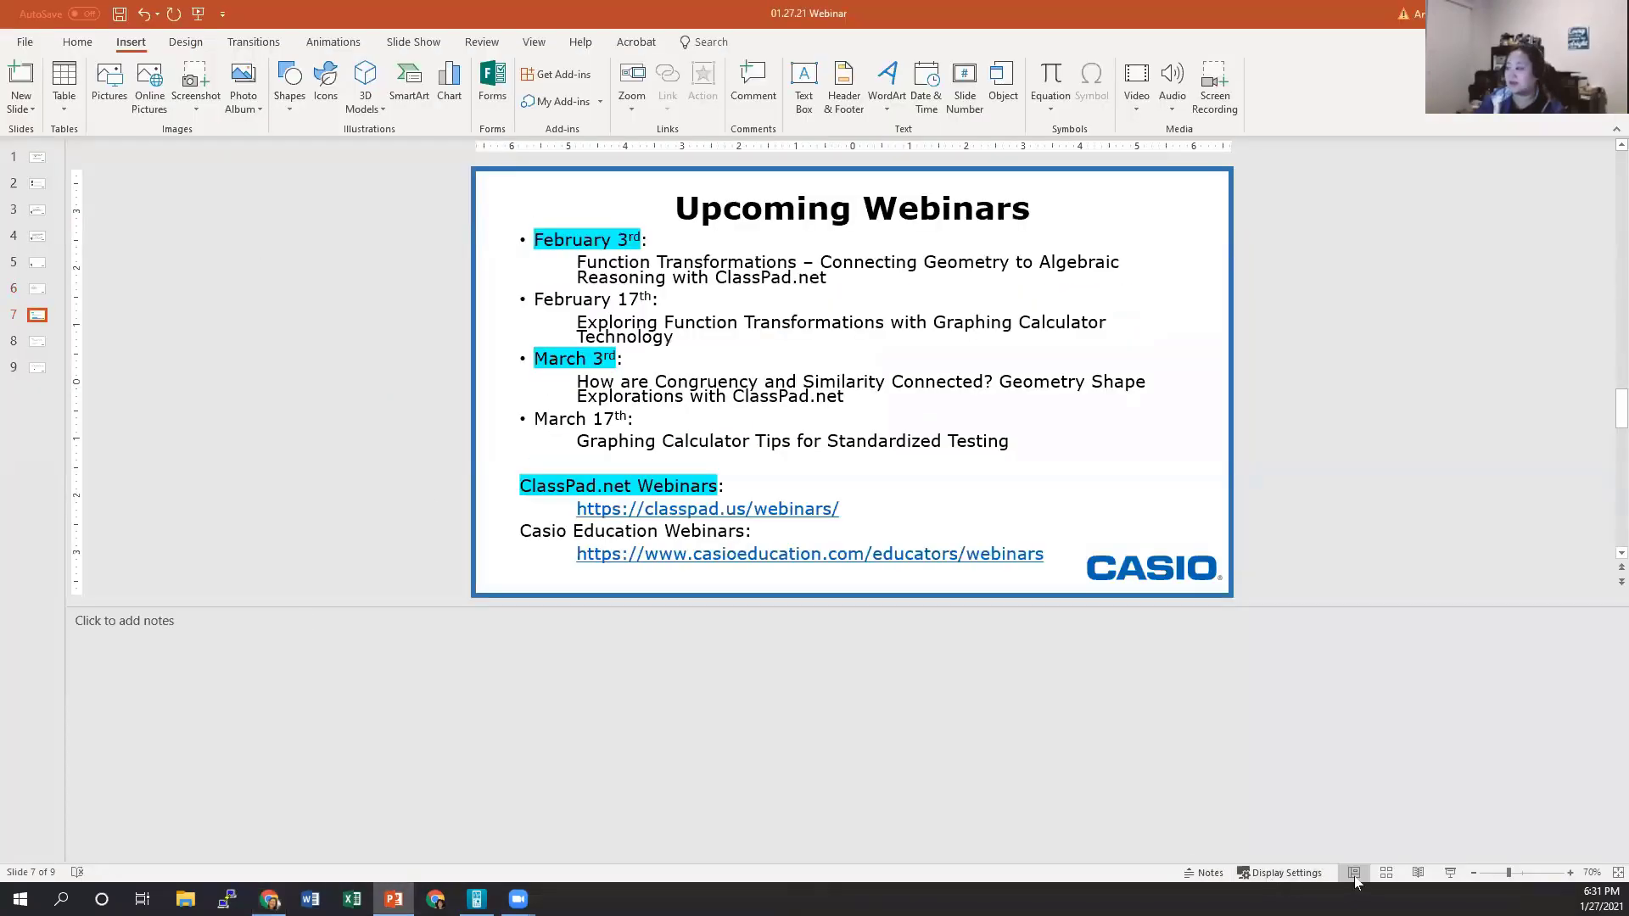
{"action": "left_click", "coordinate": [1449, 873]}
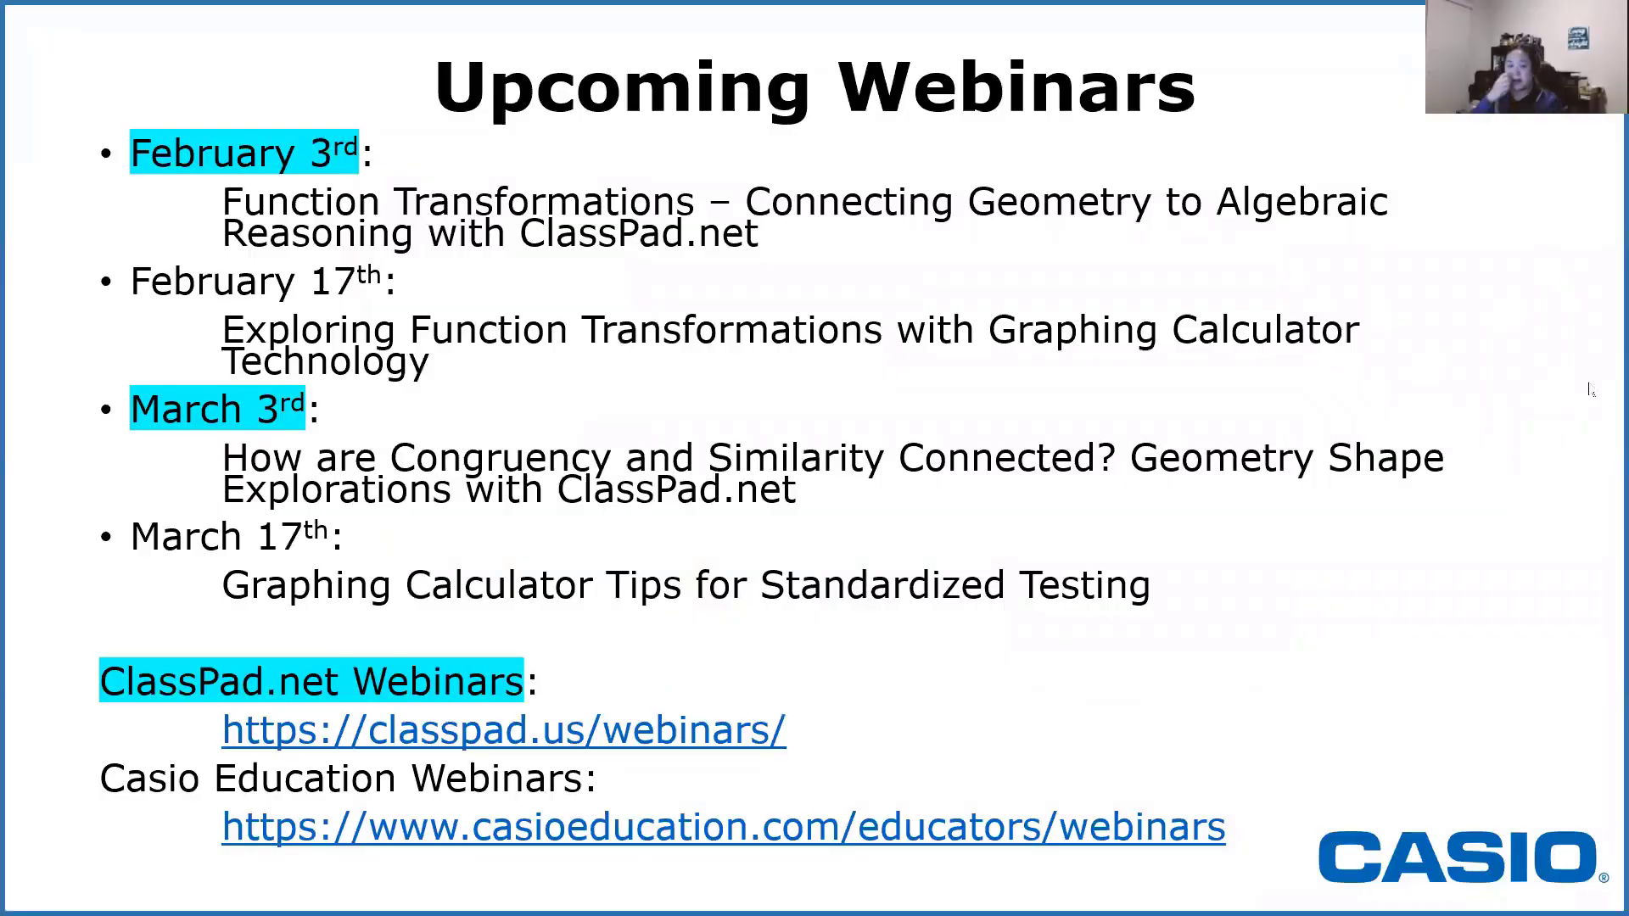